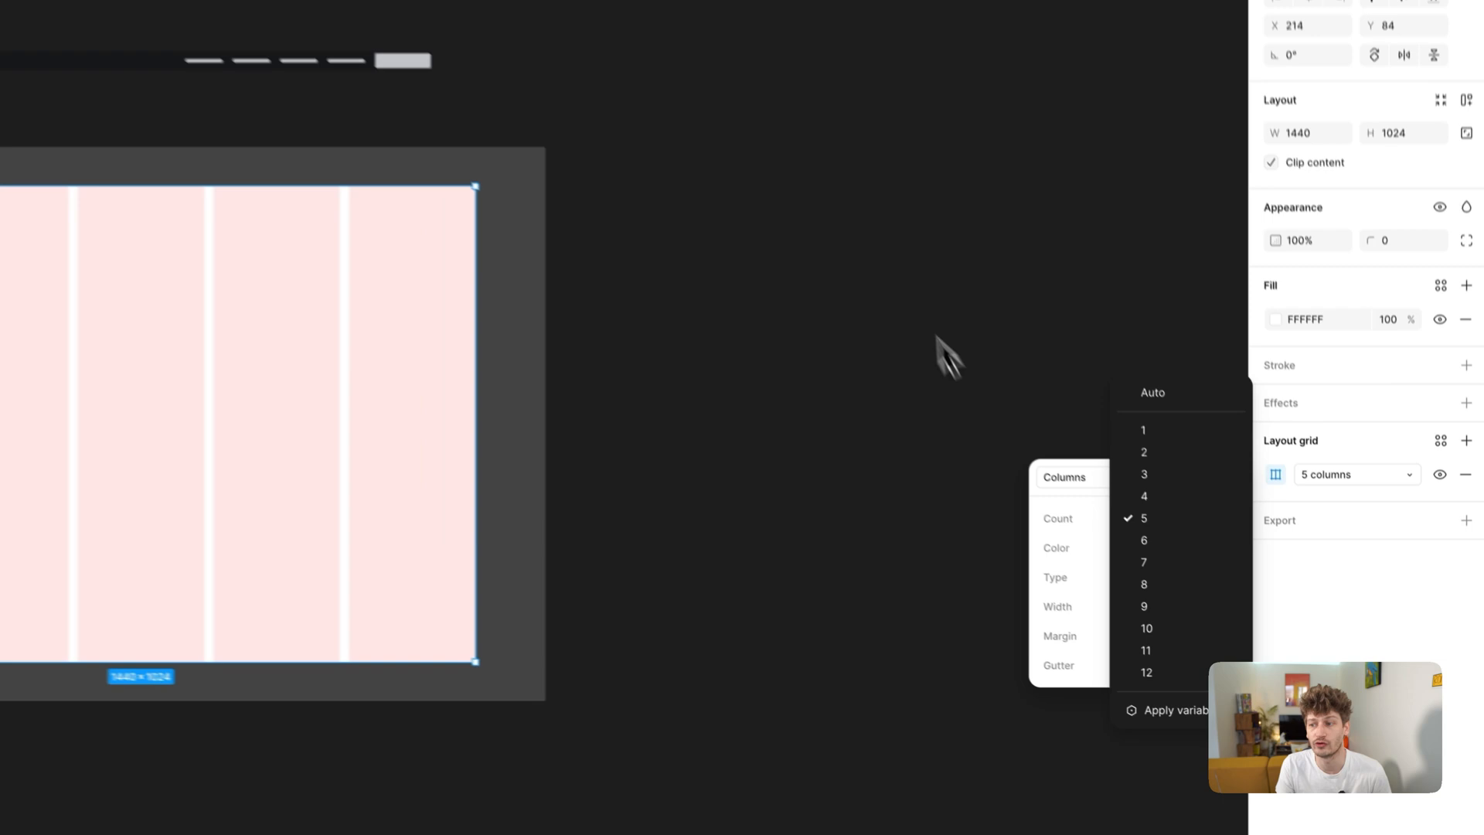
Open the file's local variables and create a new variable collection named "Responsive"
{"action": "left_click", "coordinate": [904, 237]}
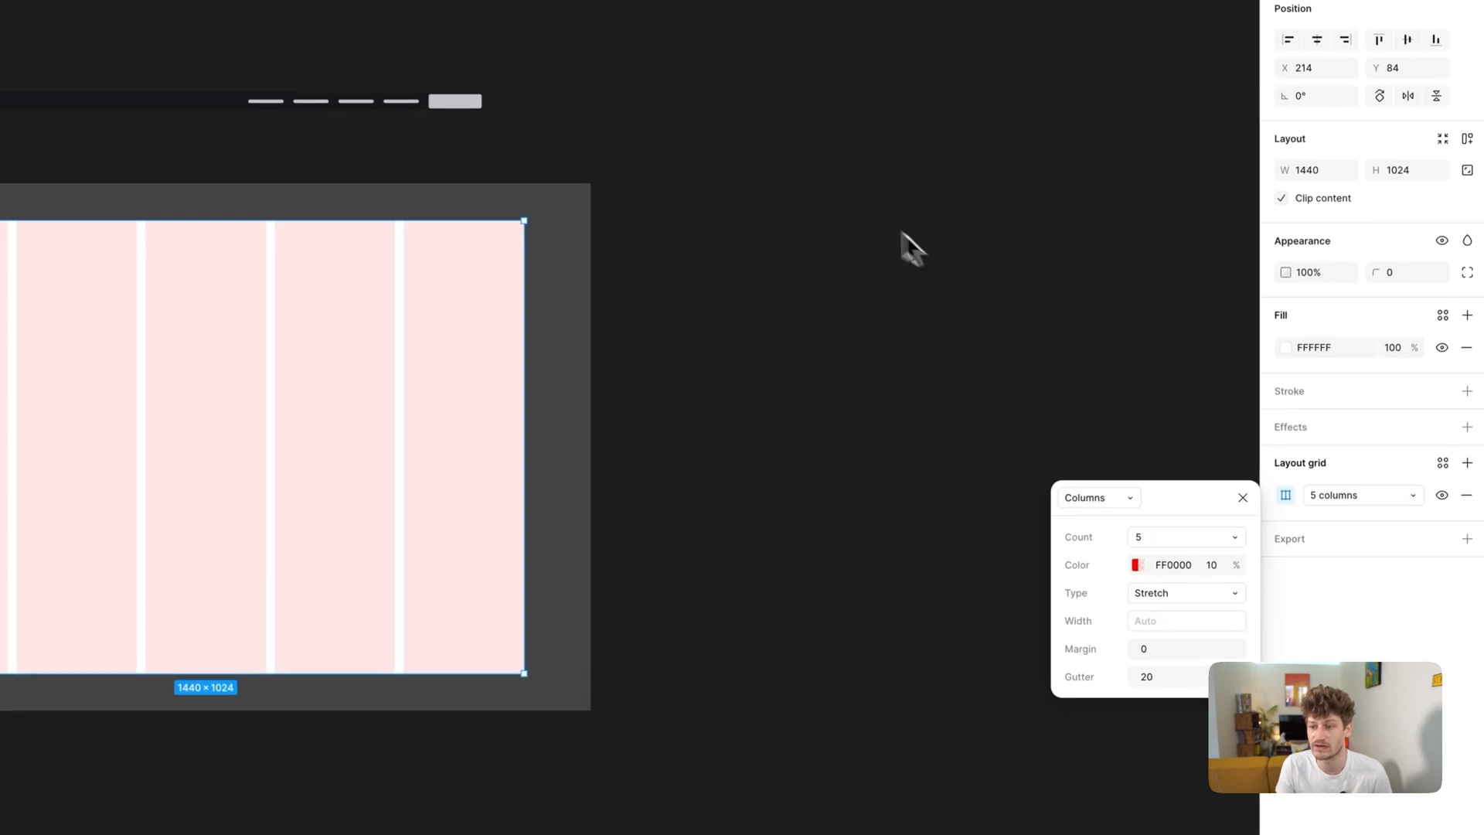
{"action": "left_click", "coordinate": [1178, 147]}
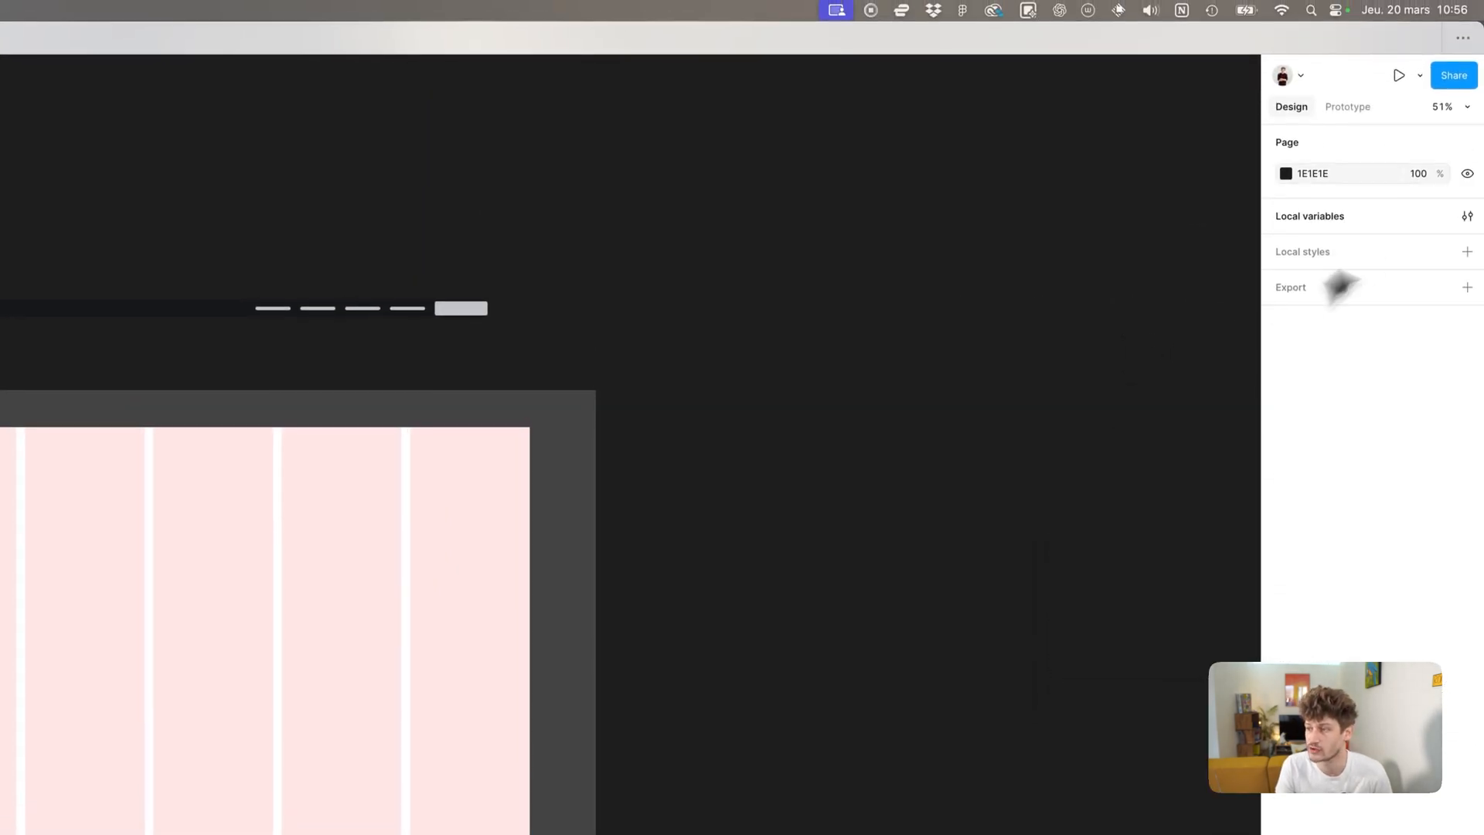
{"action": "left_click", "coordinate": [1468, 217]}
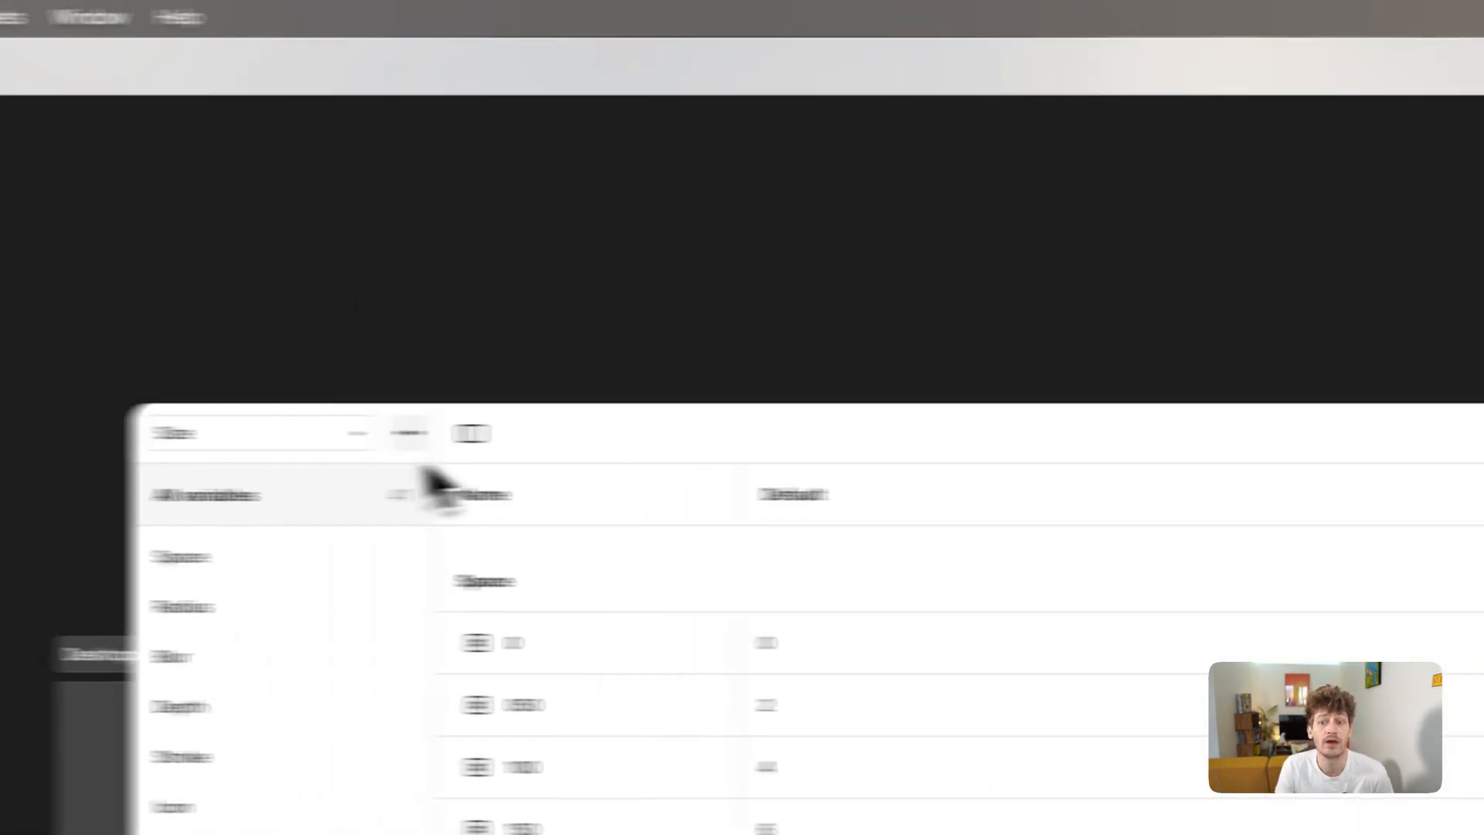
{"action": "left_click", "coordinate": [409, 433]}
{"action": "left_click", "coordinate": [436, 588]}
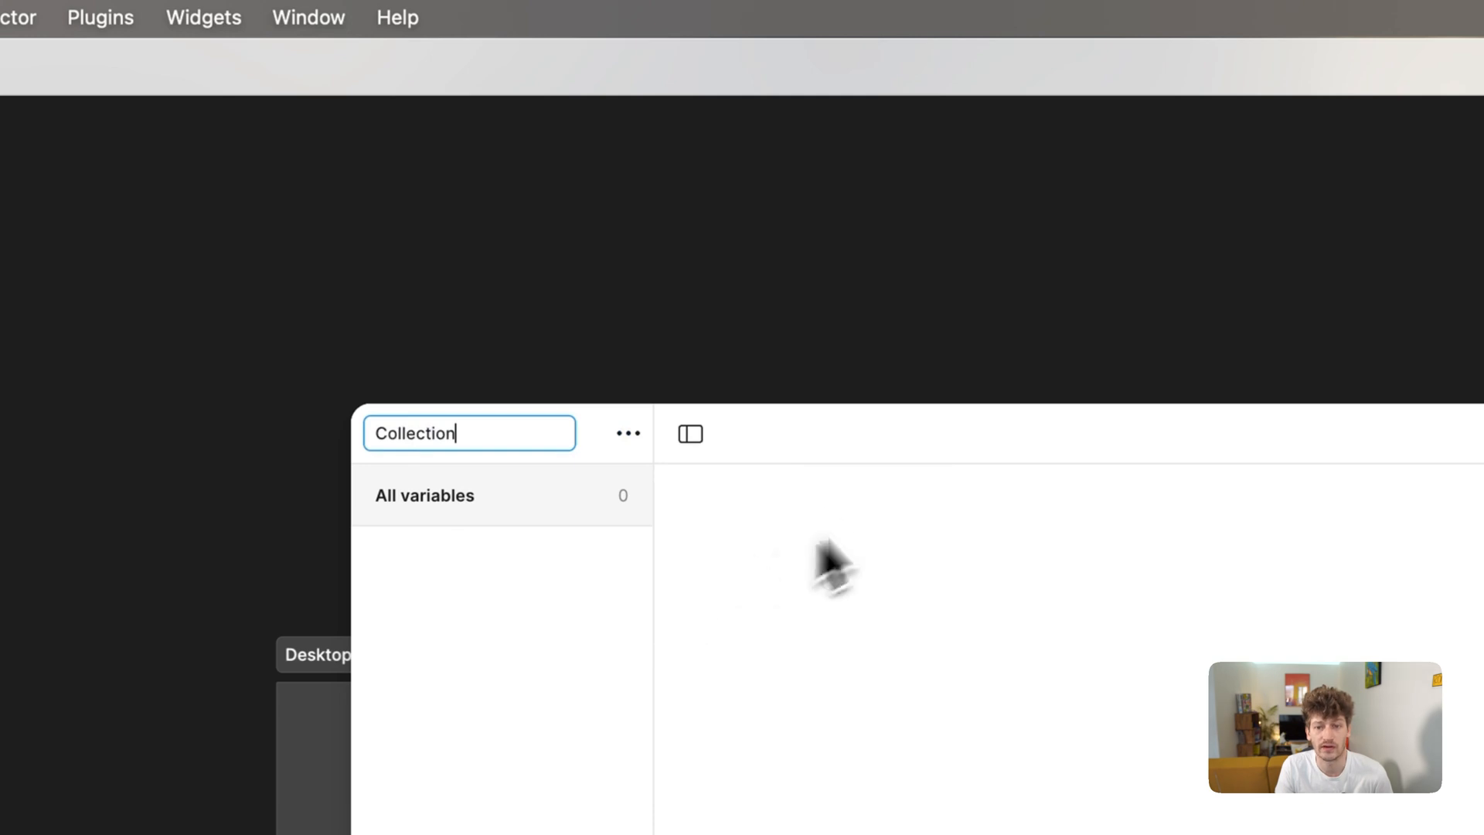
{"action": "key", "text": "super+a"}
{"action": "type", "text": "Respo"}
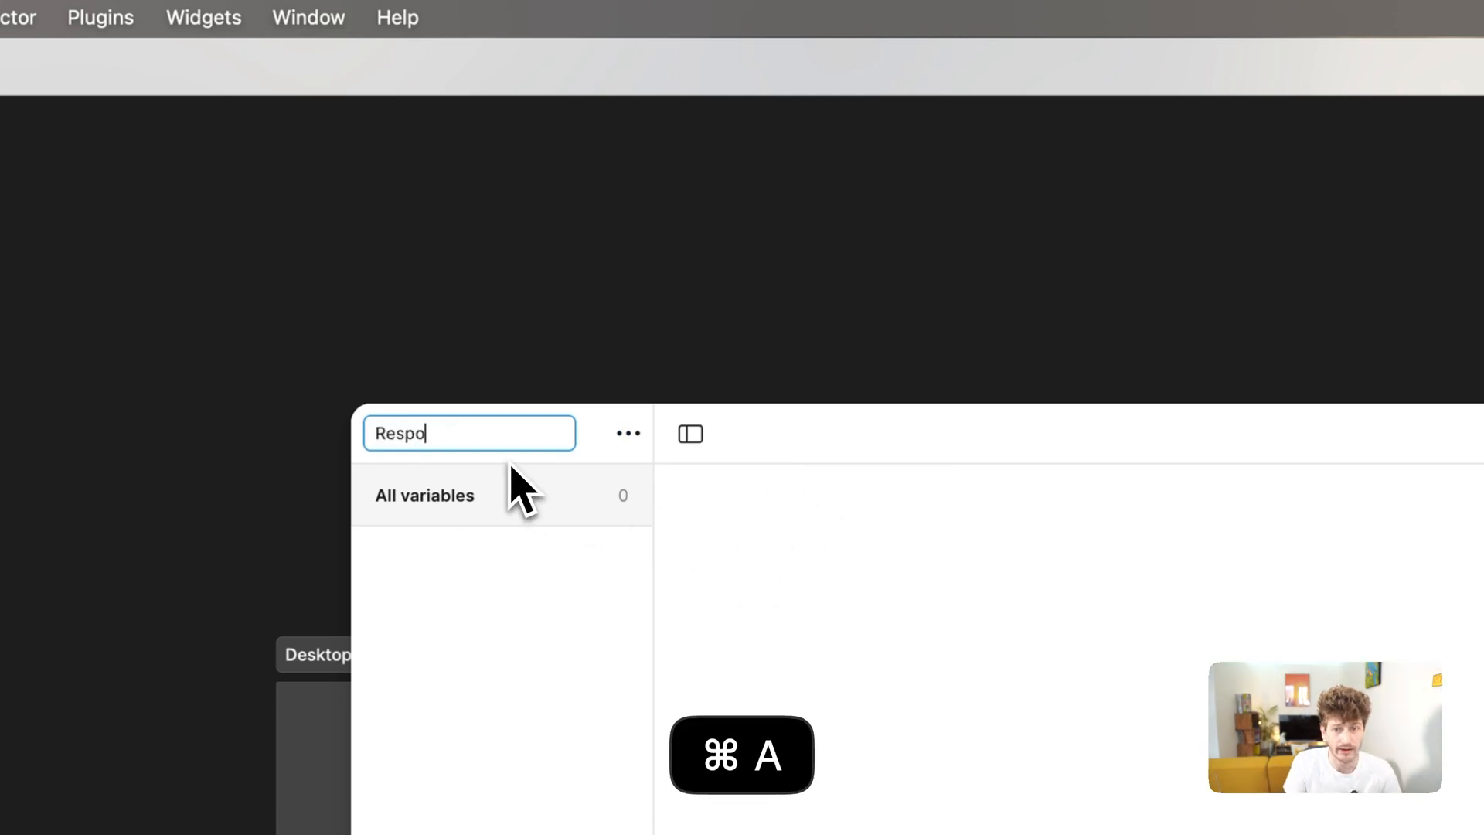
{"action": "type", "text": "nsive"}
{"action": "key", "text": "Return"}
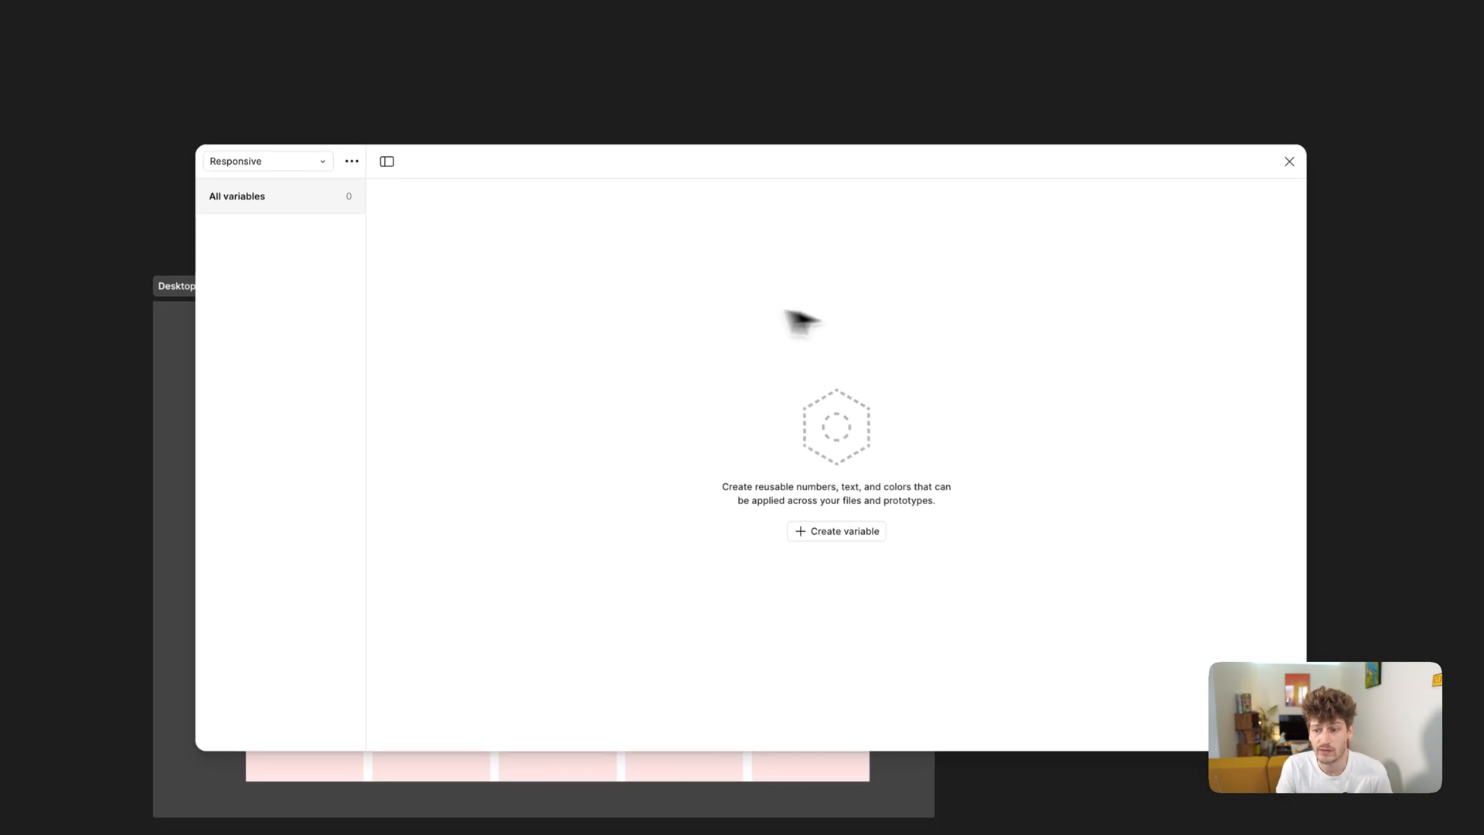
Create a number variable named "Columns" in the Responsive collection and set its value to 12
{"action": "left_click", "coordinate": [851, 530]}
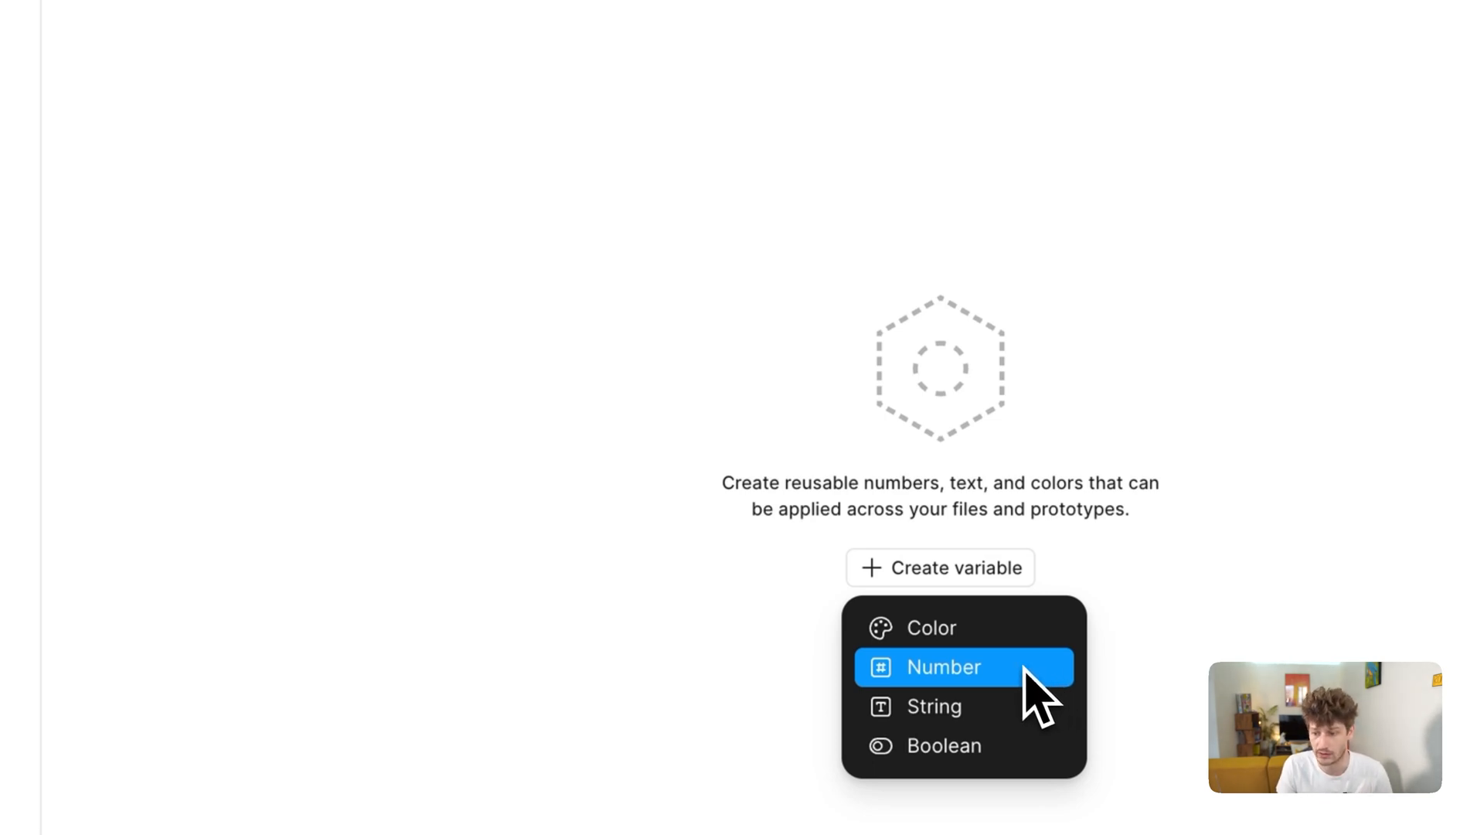
{"action": "left_click", "coordinate": [1025, 671]}
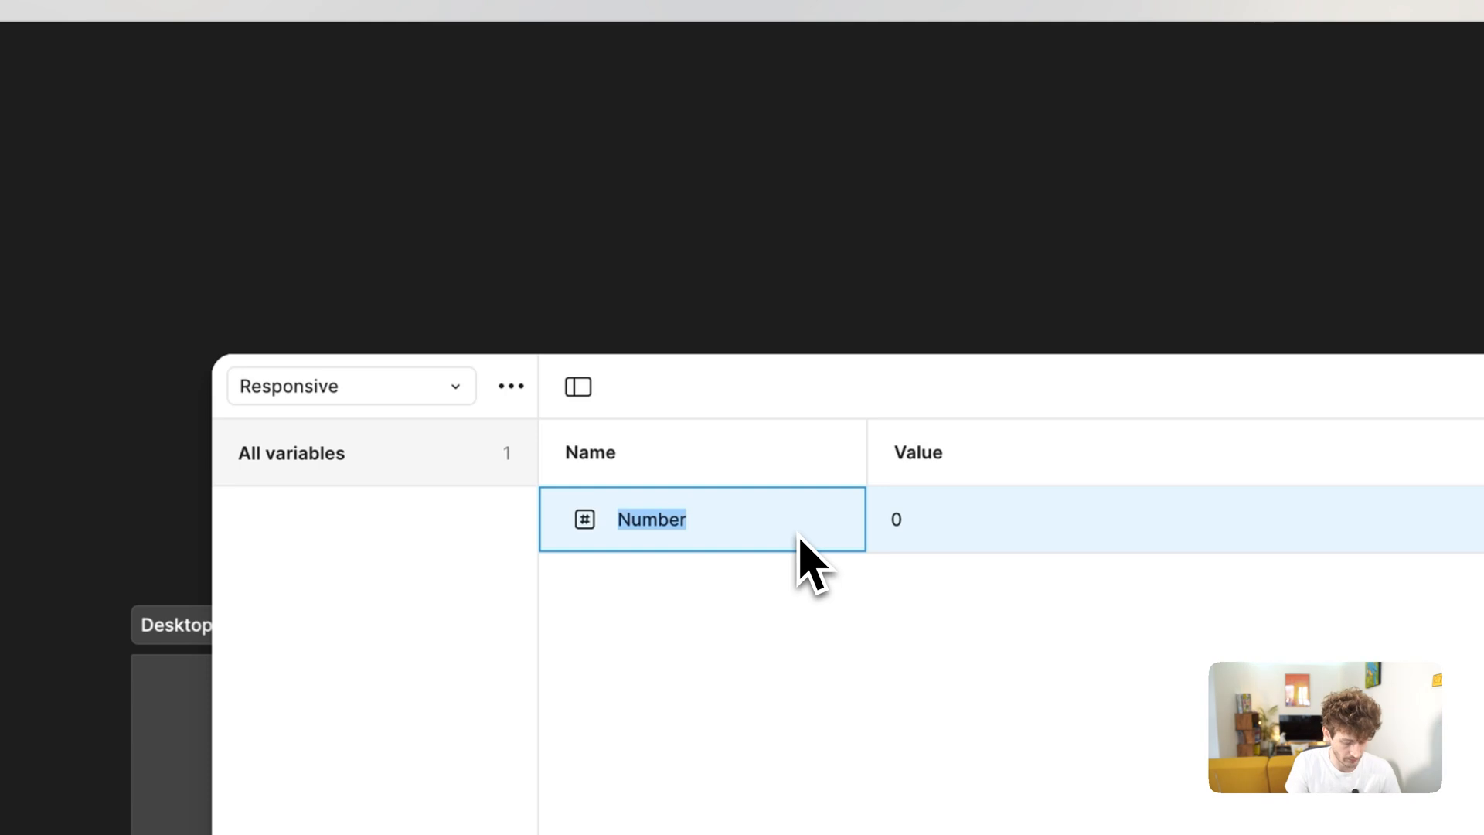
{"action": "key", "text": "Return"}
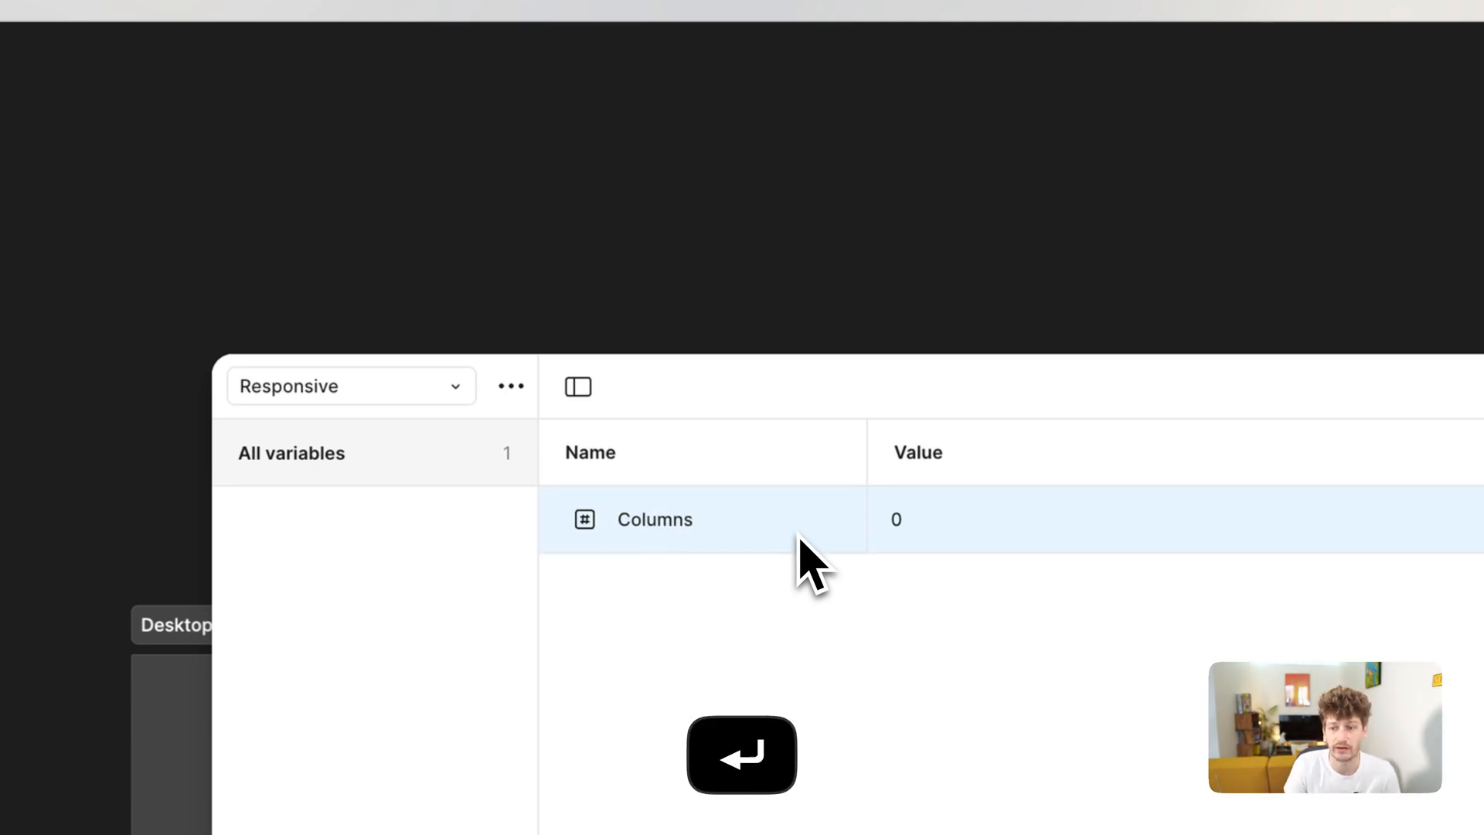
{"action": "left_click", "coordinate": [969, 533]}
{"action": "type", "text": "12"}
{"action": "key", "text": "Tab"}
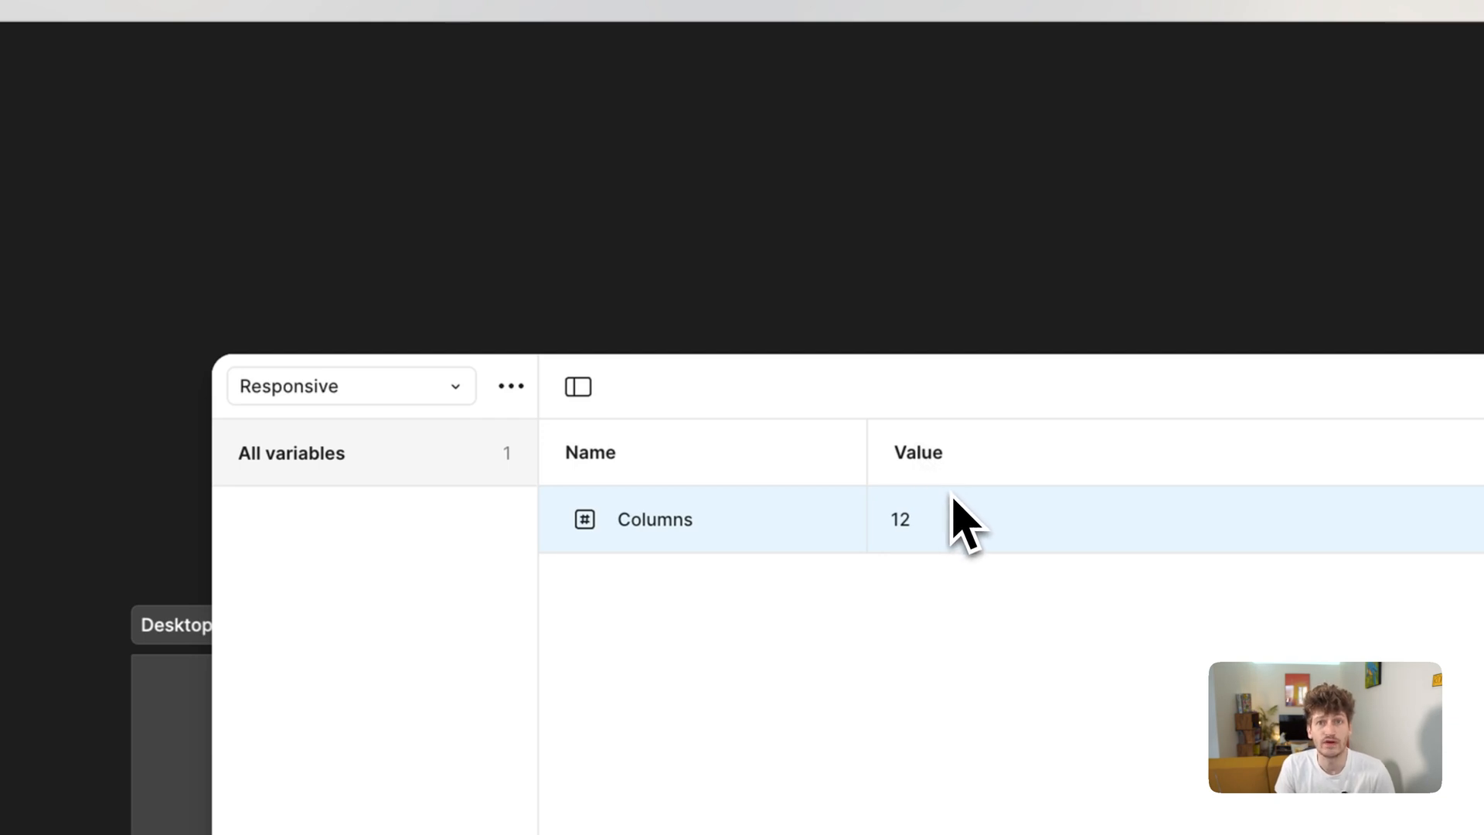
Rename the collection's Value mode to "Desktop" and add a second mode named "Mobile"
{"action": "double_click", "coordinate": [925, 453]}
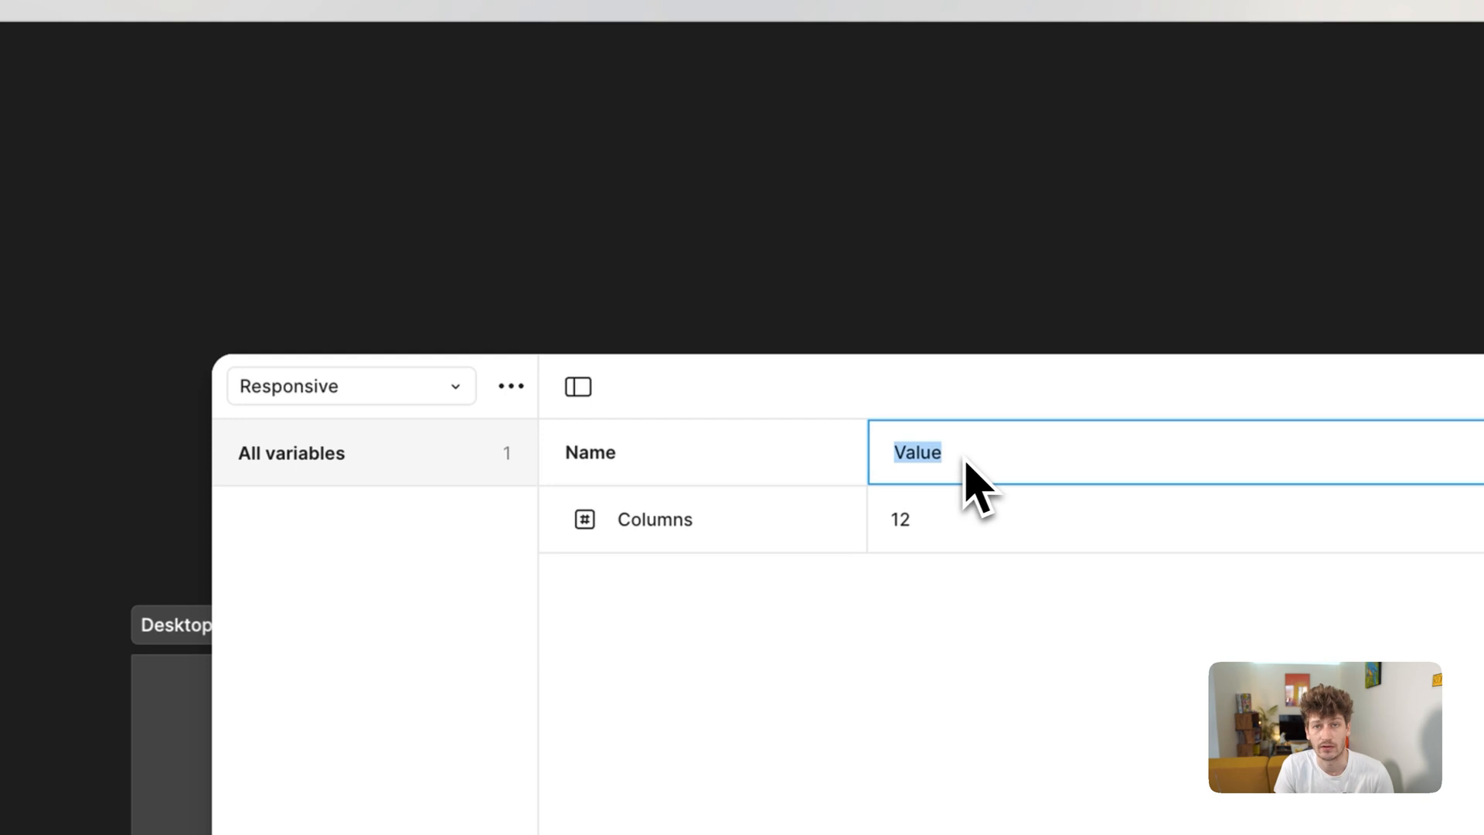
{"action": "type", "text": "Desktop"}
{"action": "key", "text": "Return"}
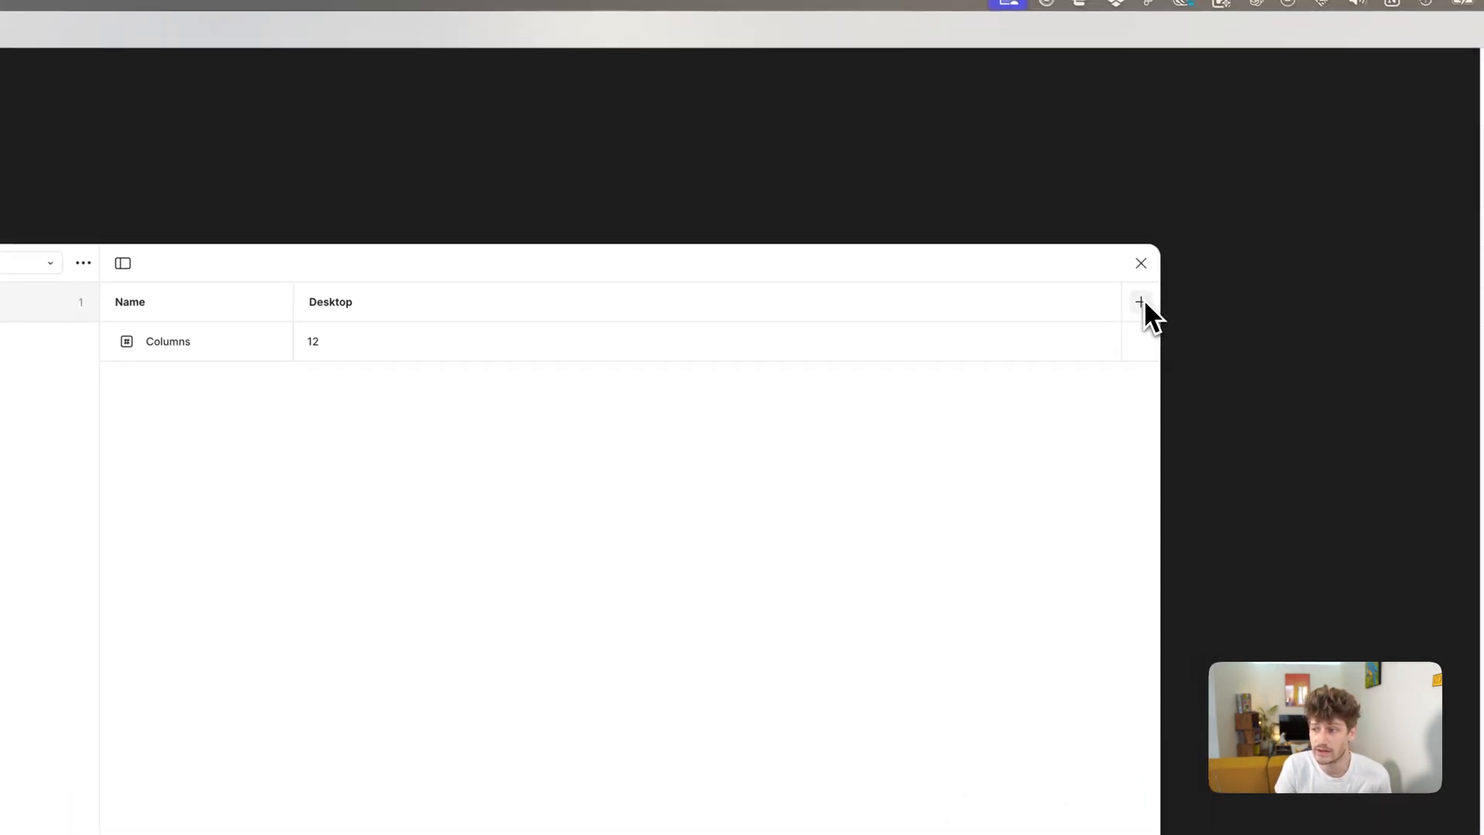
{"action": "left_click", "coordinate": [1143, 298]}
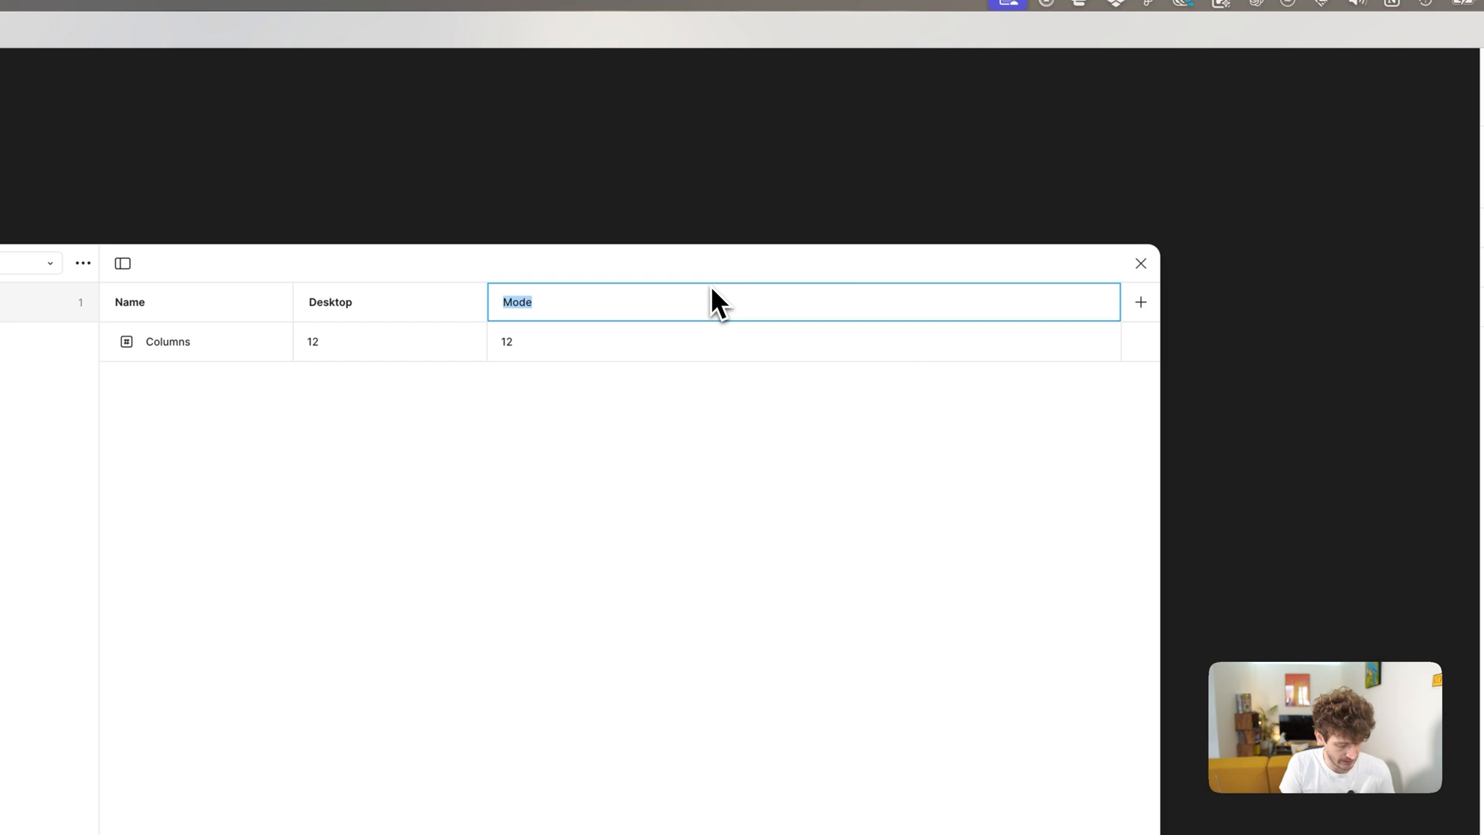
{"action": "type", "text": "Mobile"}
{"action": "key", "text": "Return"}
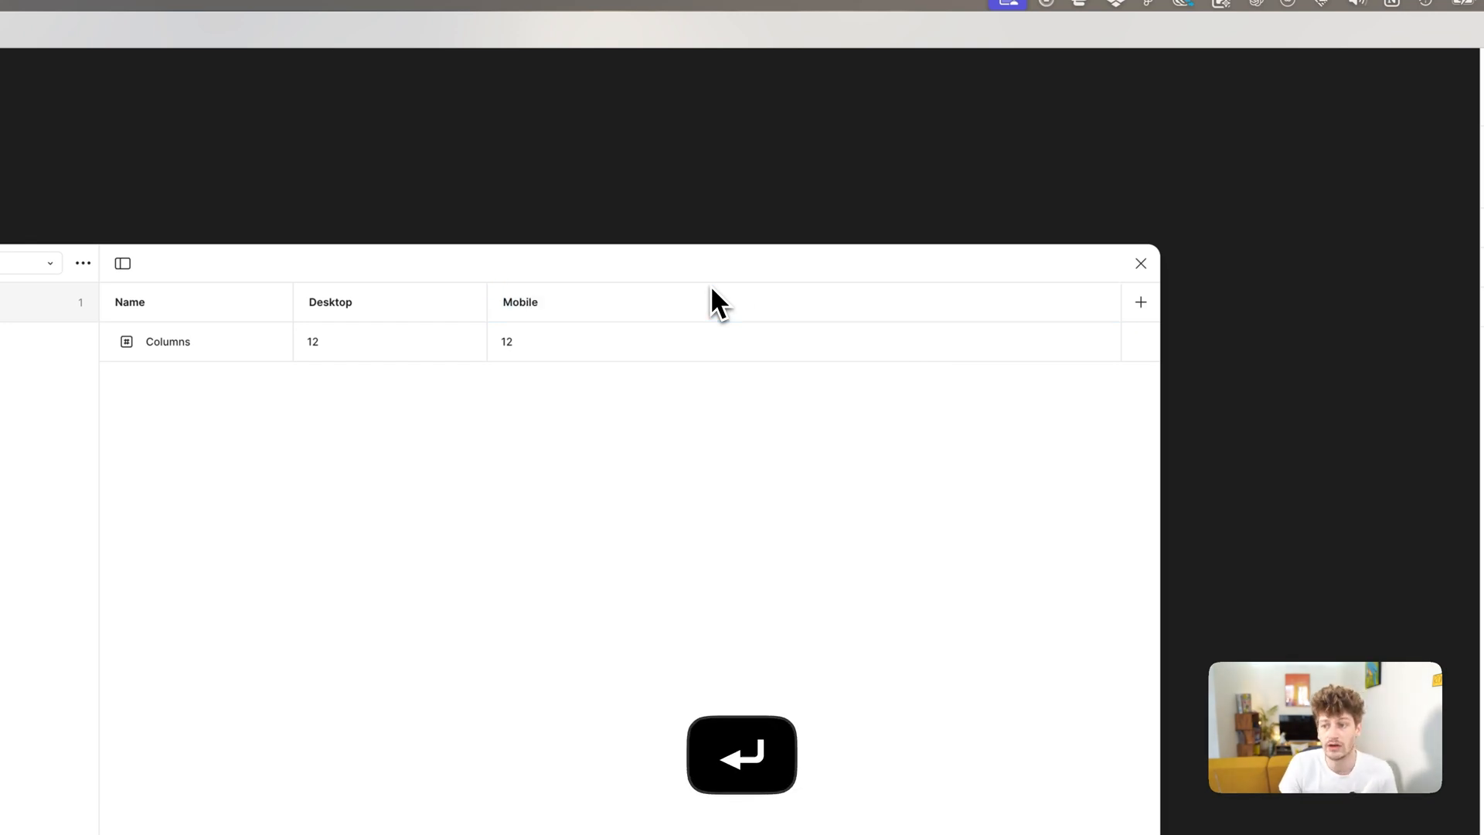
Set the Columns variable's value in the Mobile mode to 4
{"action": "left_click", "coordinate": [536, 351]}
{"action": "key", "text": "super+a"}
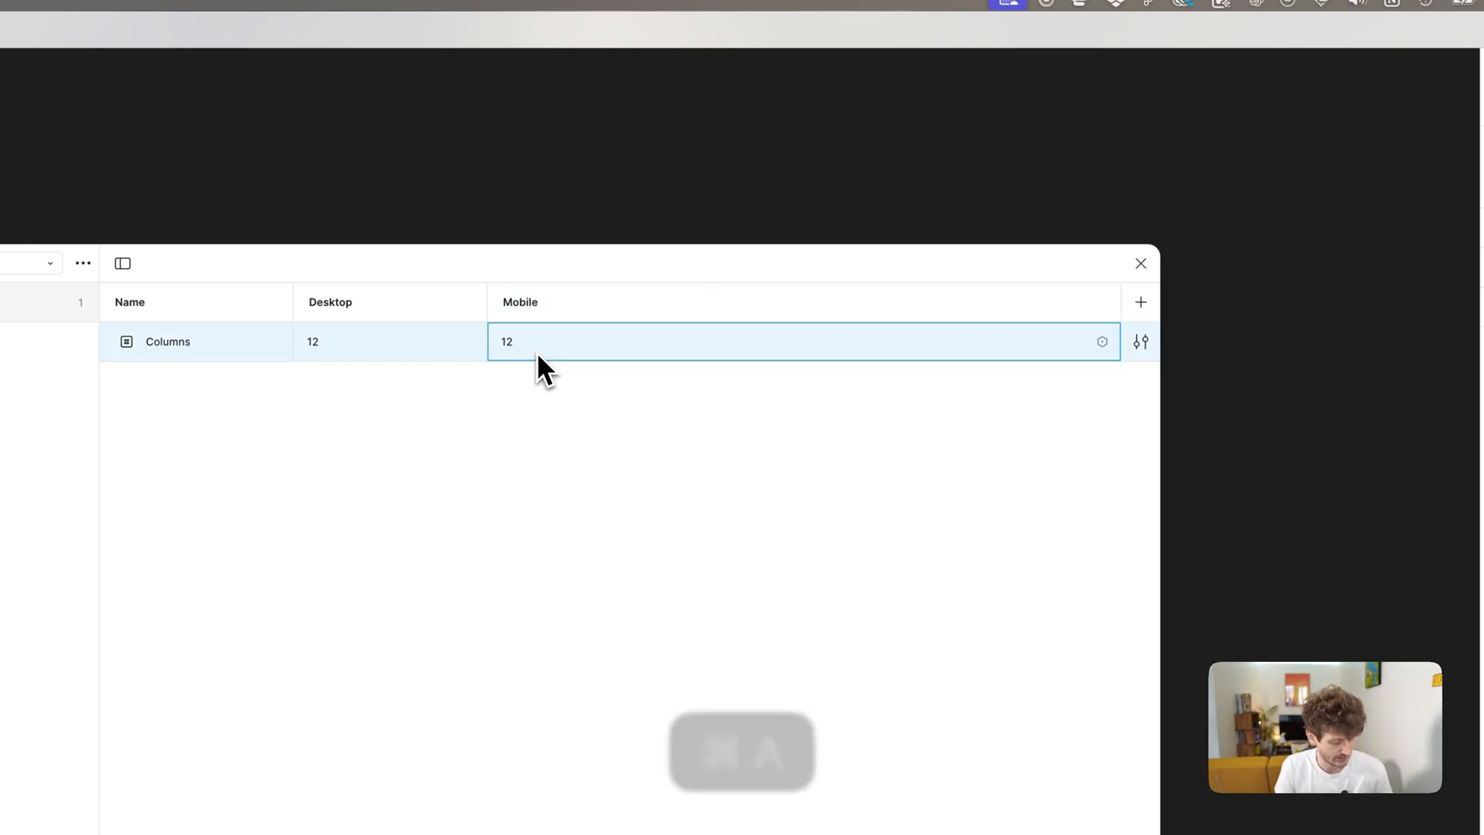
{"action": "type", "text": "4"}
{"action": "key", "text": "Tab"}
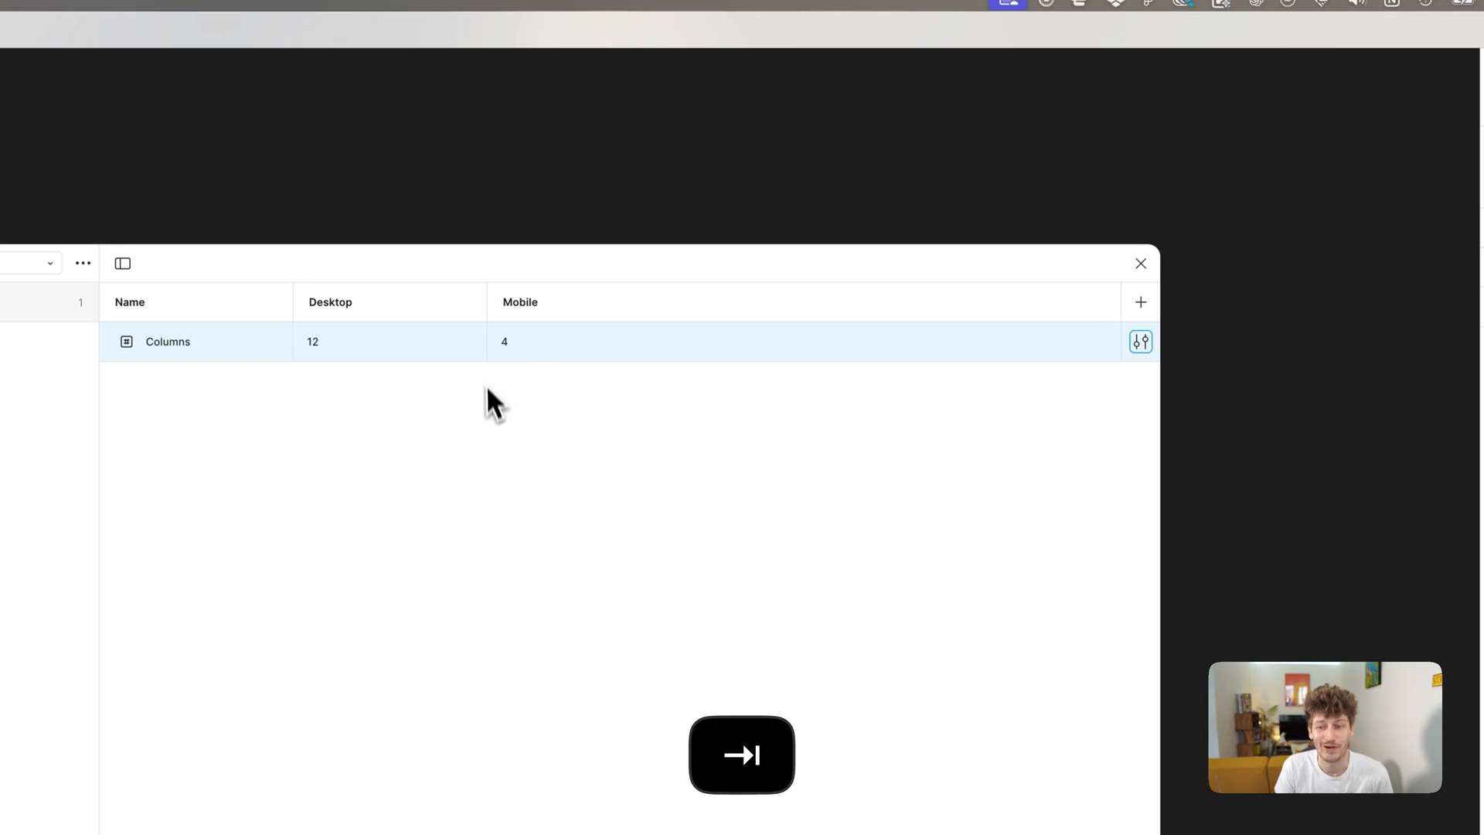
{"action": "left_click", "coordinate": [612, 440]}
Select the 1440 × 1024 frame behind the variables window and open its column layout grid settings
{"action": "left_click_drag", "start_coordinate": [485, 260], "coordinate": [478, 266]}
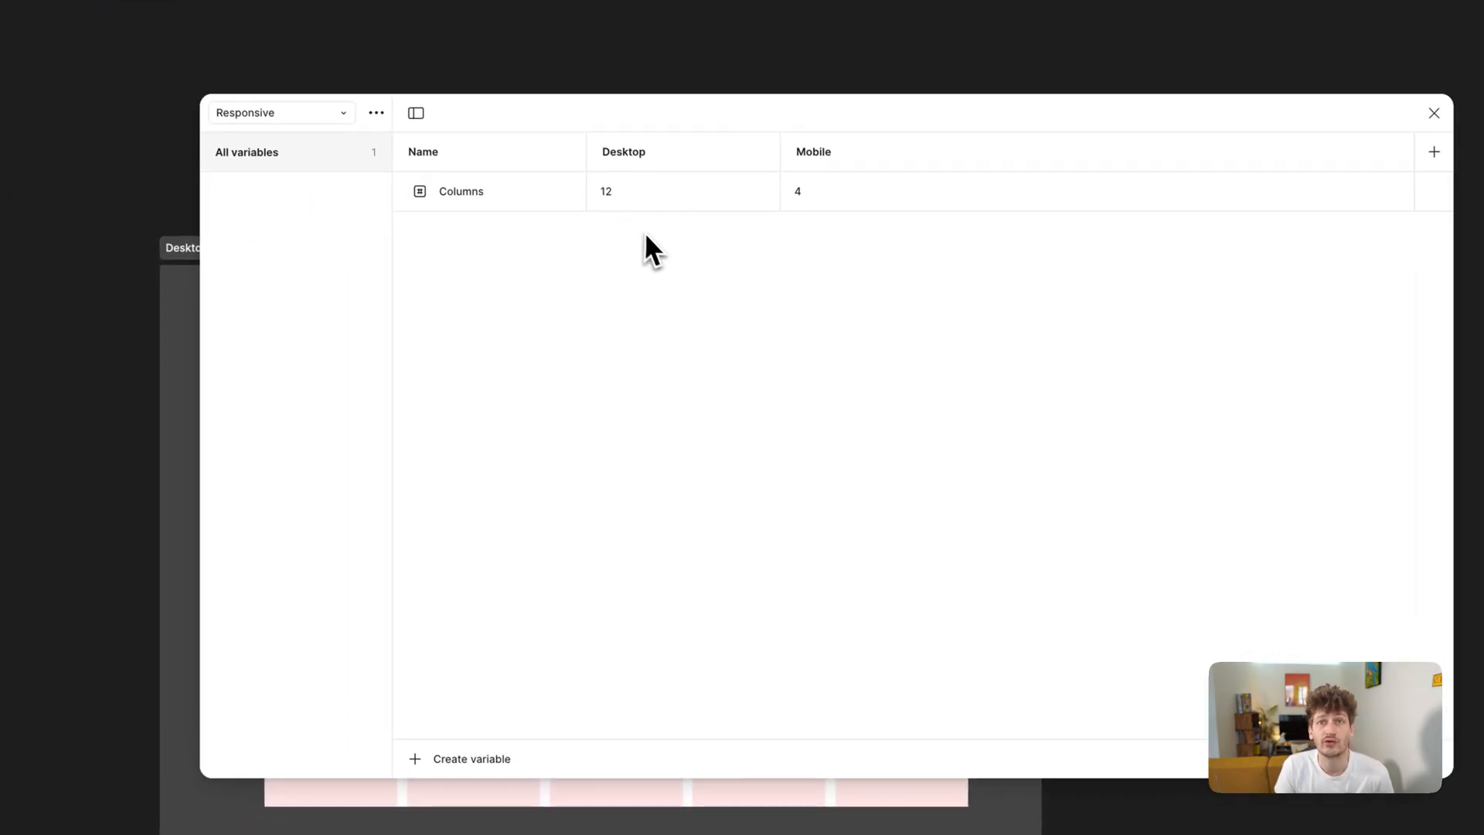
{"action": "key", "text": "space"}
{"action": "left_click_drag", "start_coordinate": [1005, 121], "coordinate": [982, 128]}
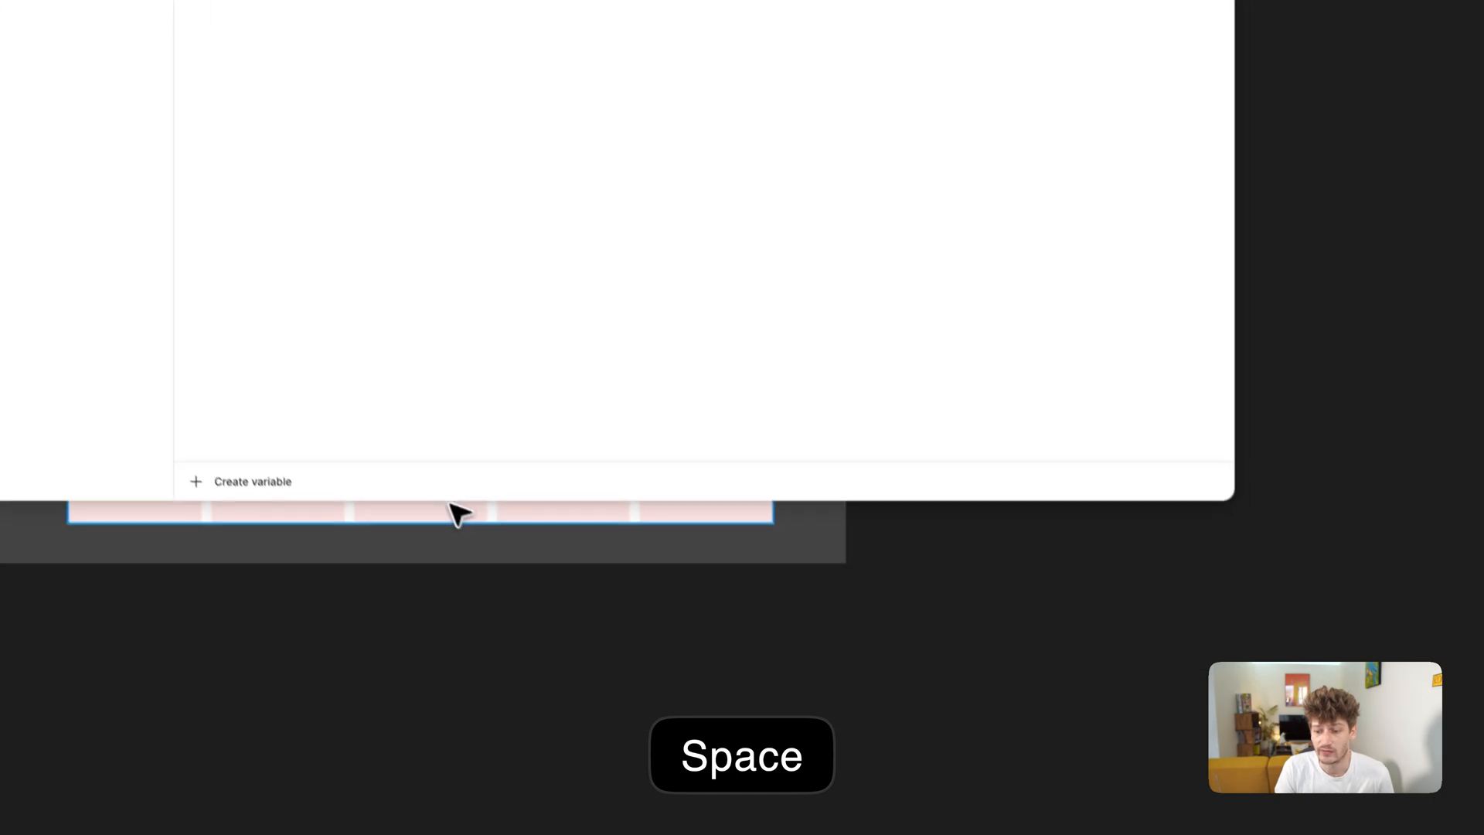
{"action": "left_click_drag", "start_coordinate": [650, 790], "coordinate": [660, 790]}
{"action": "left_click", "coordinate": [1371, 359]}
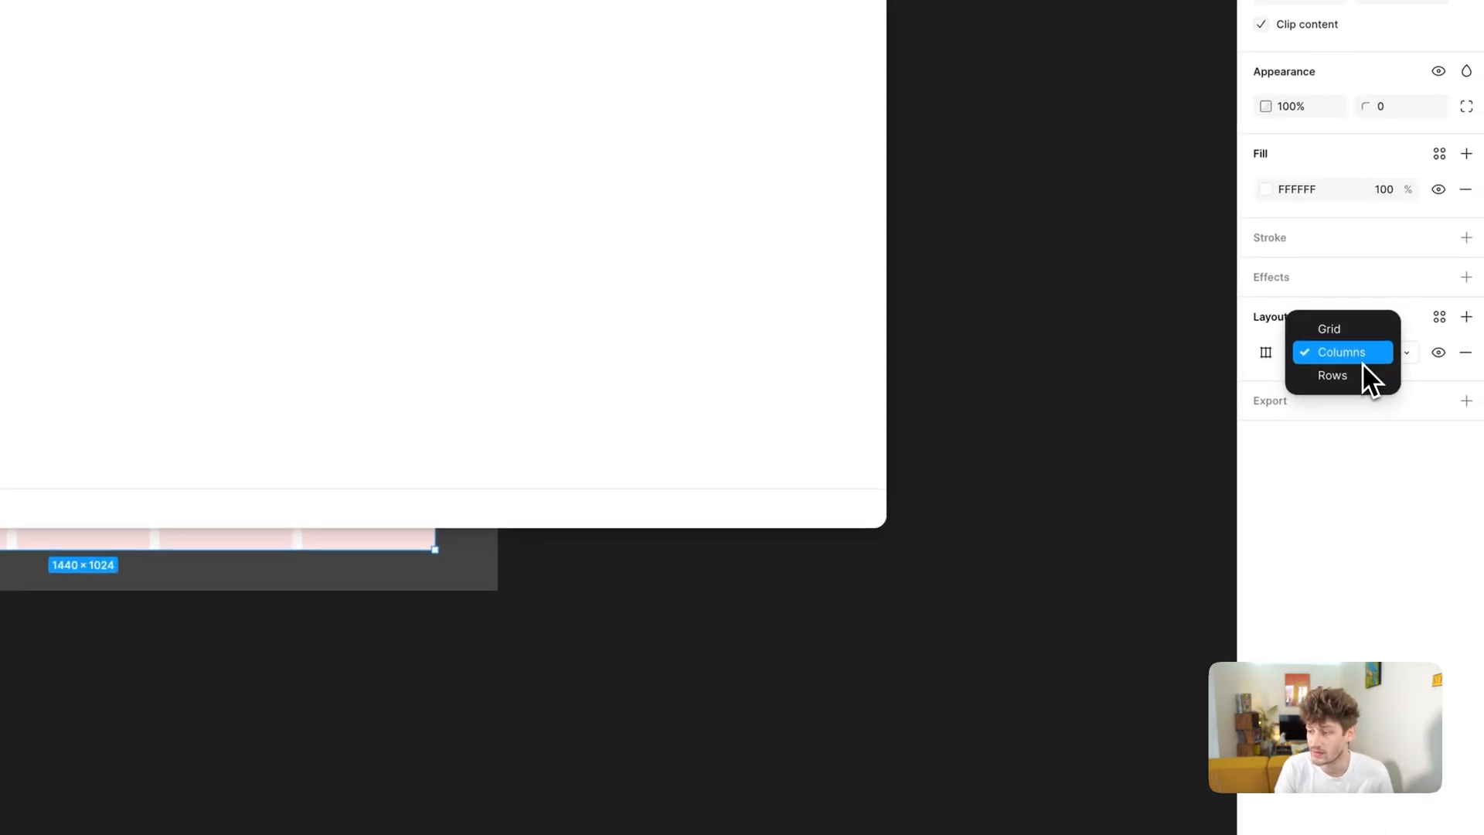
{"action": "left_click", "coordinate": [1361, 350]}
{"action": "left_click", "coordinate": [1265, 352]}
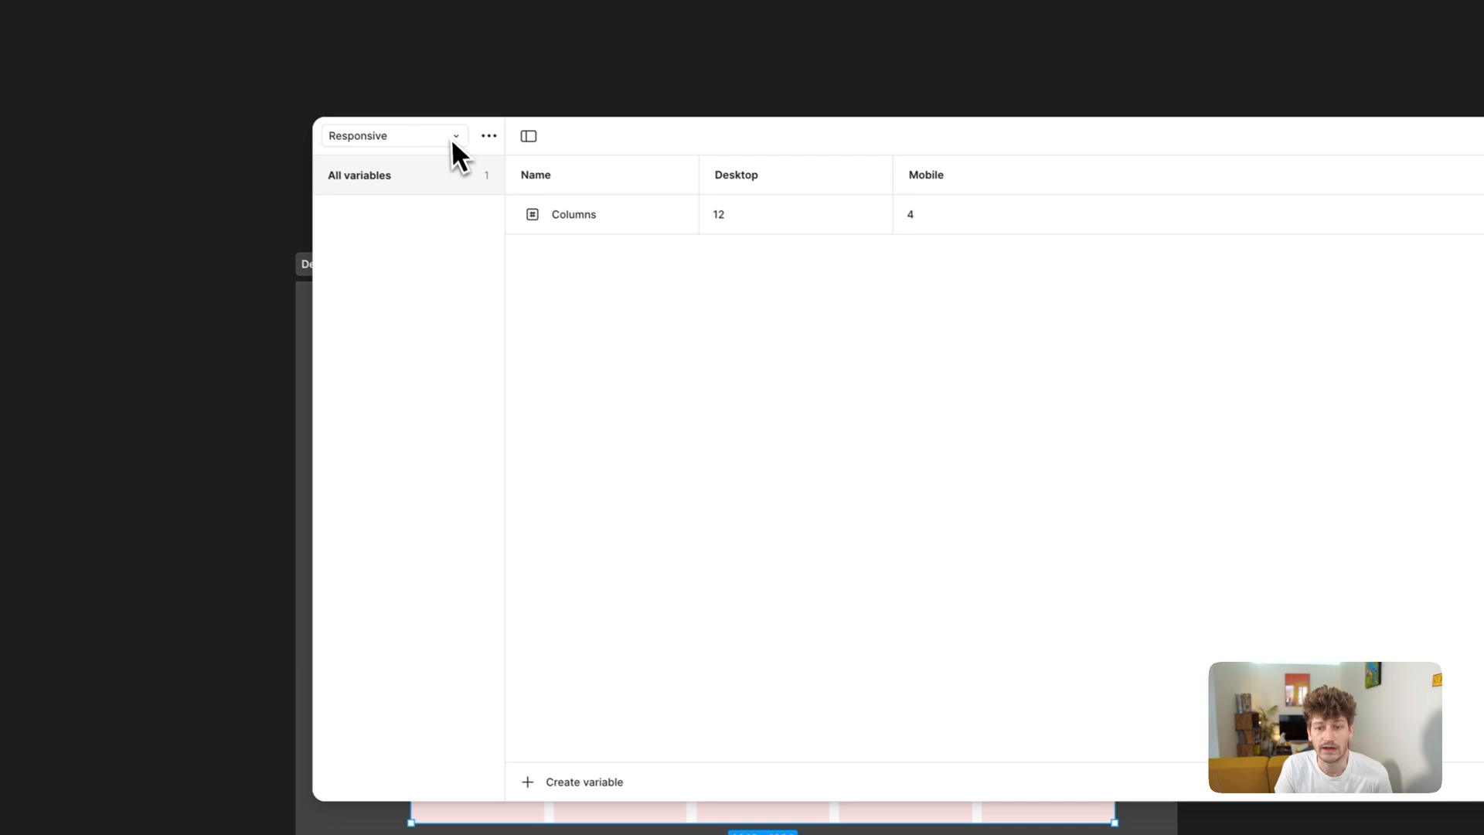
Review the Space variables in the Size collection and return to the Responsive collection
{"action": "left_click", "coordinate": [452, 138]}
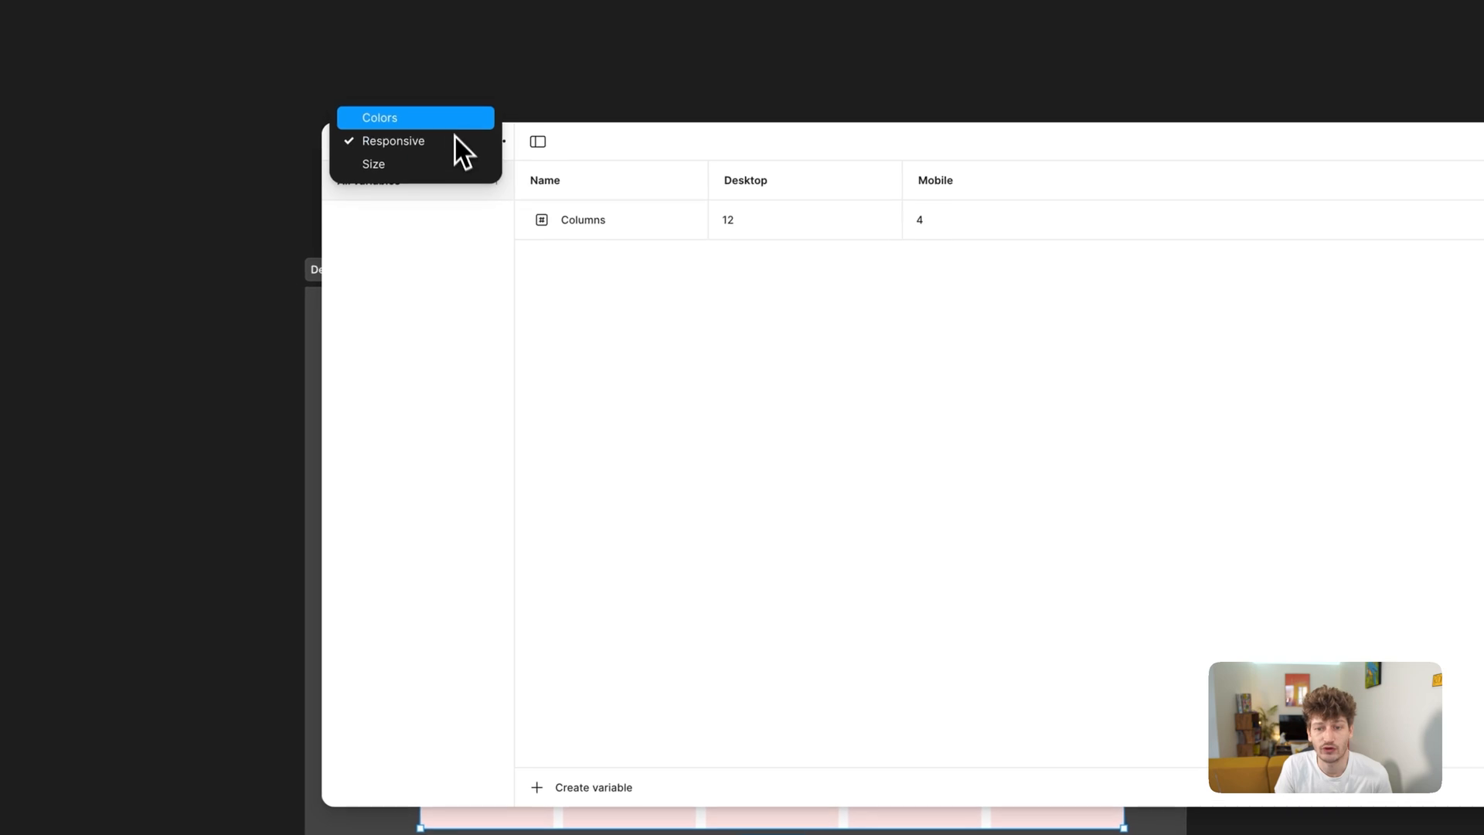
{"action": "key", "text": "Escape"}
{"action": "left_click", "coordinate": [429, 142]}
{"action": "left_click", "coordinate": [418, 165]}
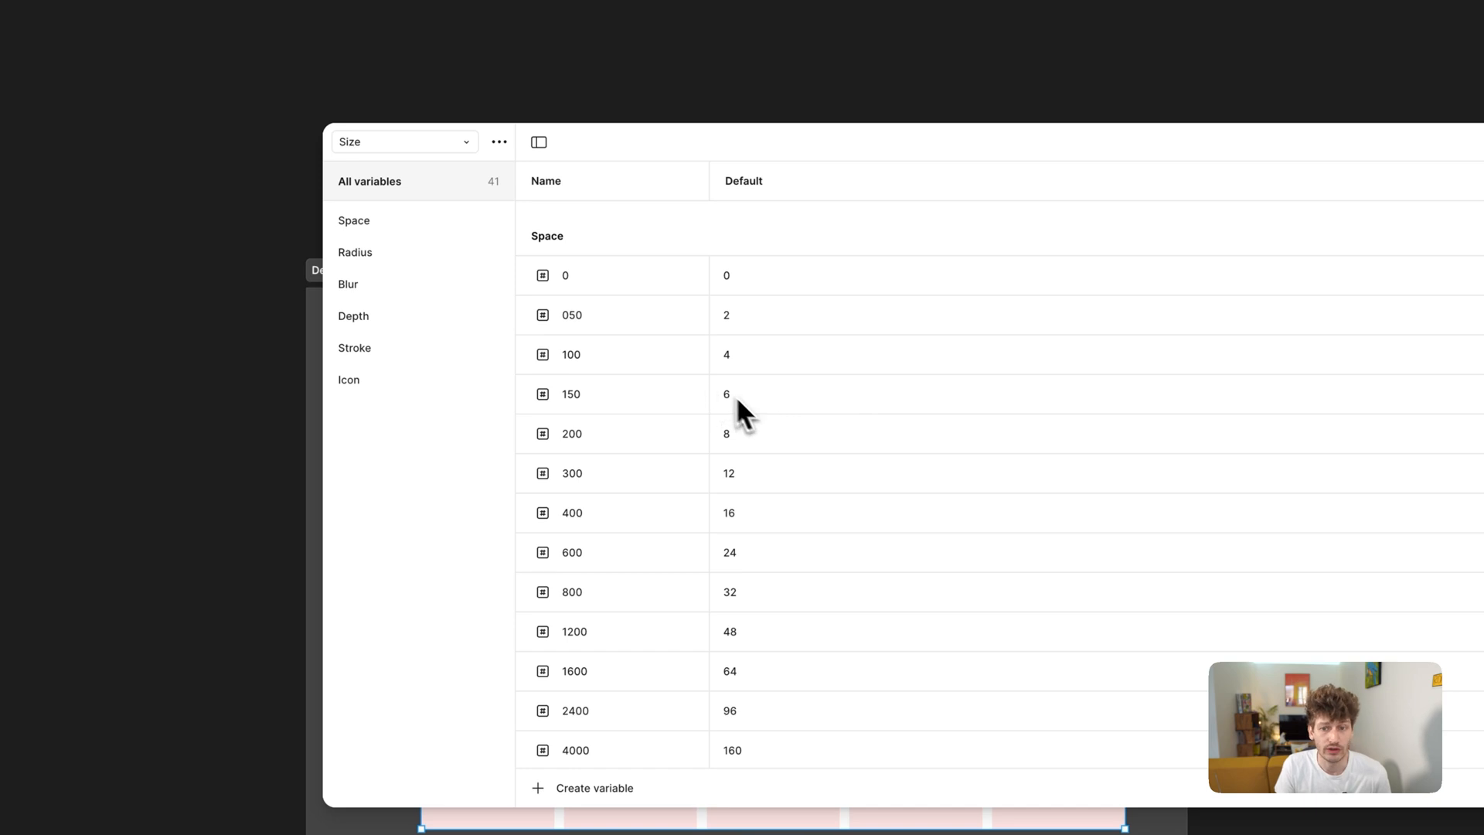
{"action": "left_click", "coordinate": [462, 220]}
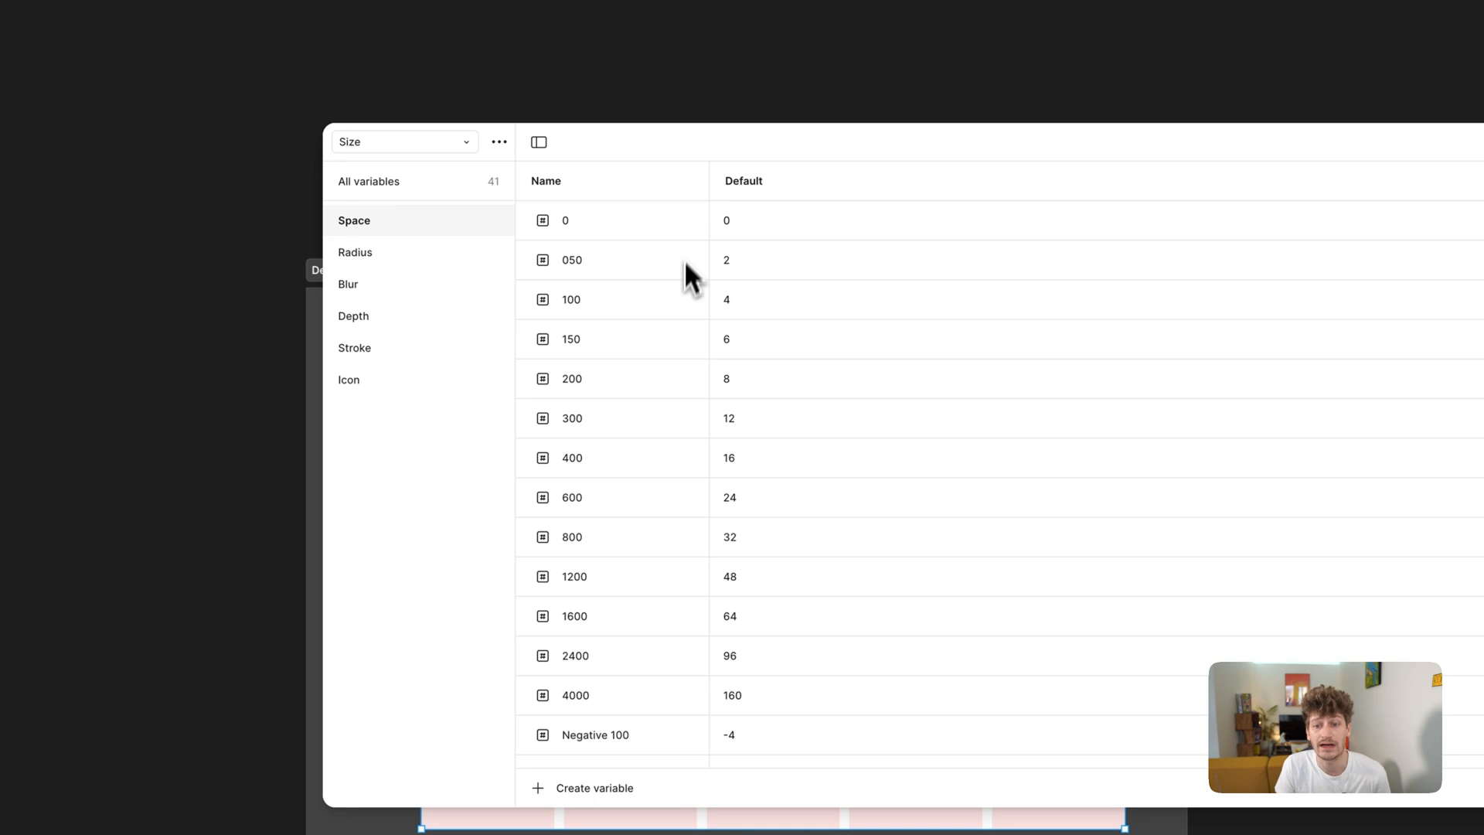
{"action": "left_click", "coordinate": [444, 143]}
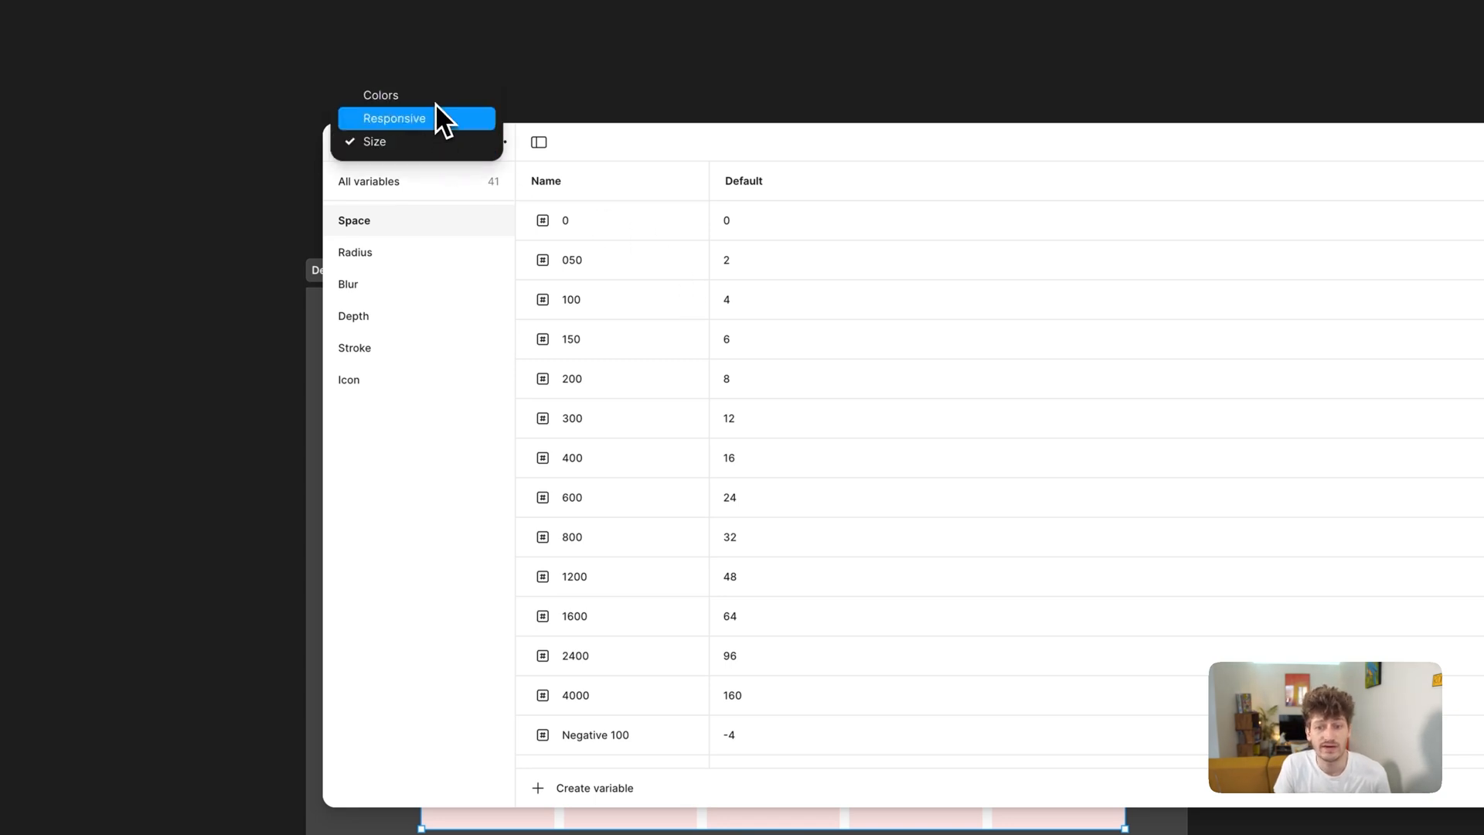
{"action": "left_click", "coordinate": [437, 120]}
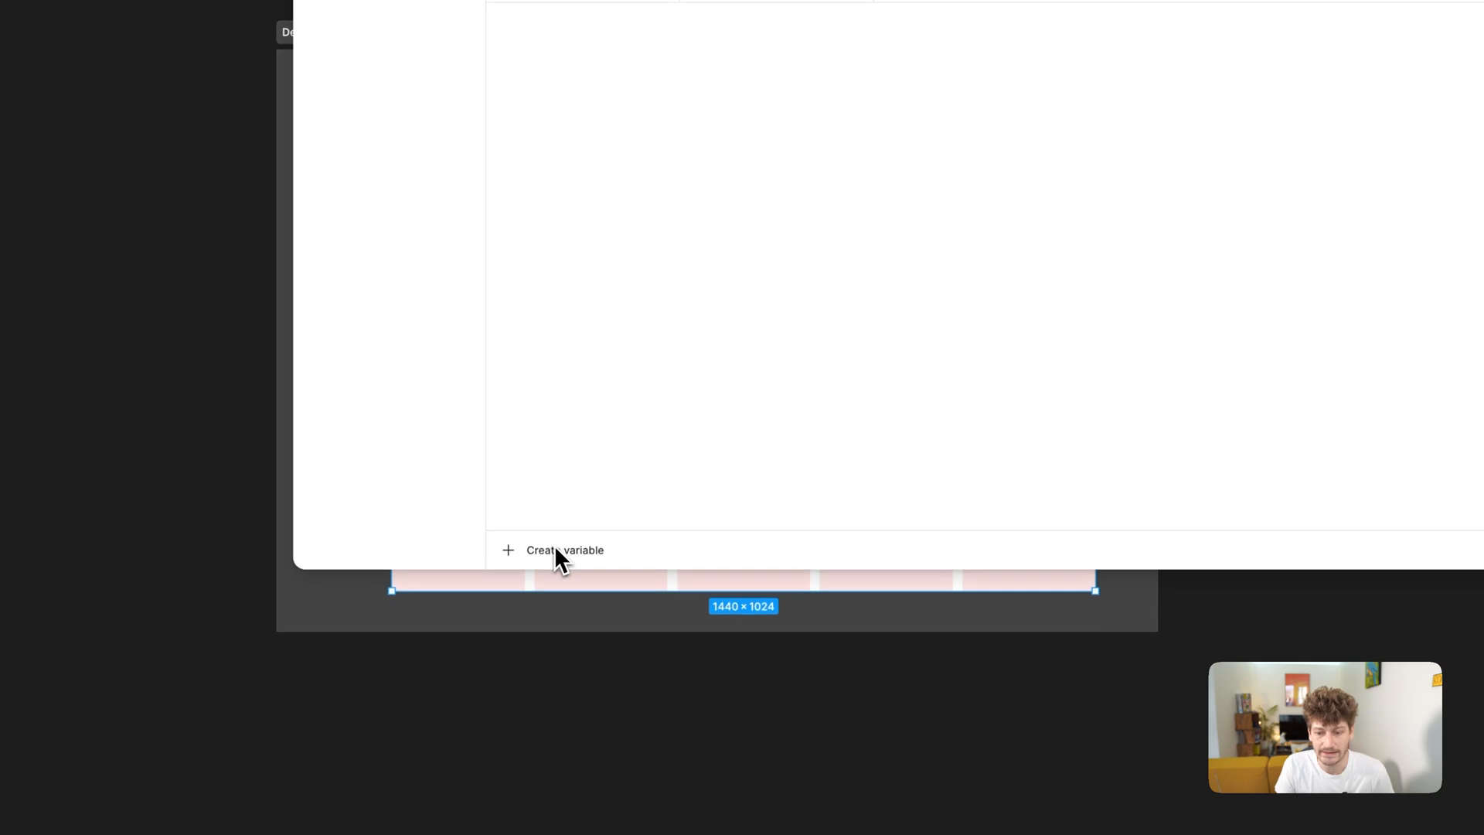
Create a second number variable named "Global Margin" in the Responsive collection
{"action": "left_click", "coordinate": [553, 544]}
{"action": "left_click", "coordinate": [585, 607]}
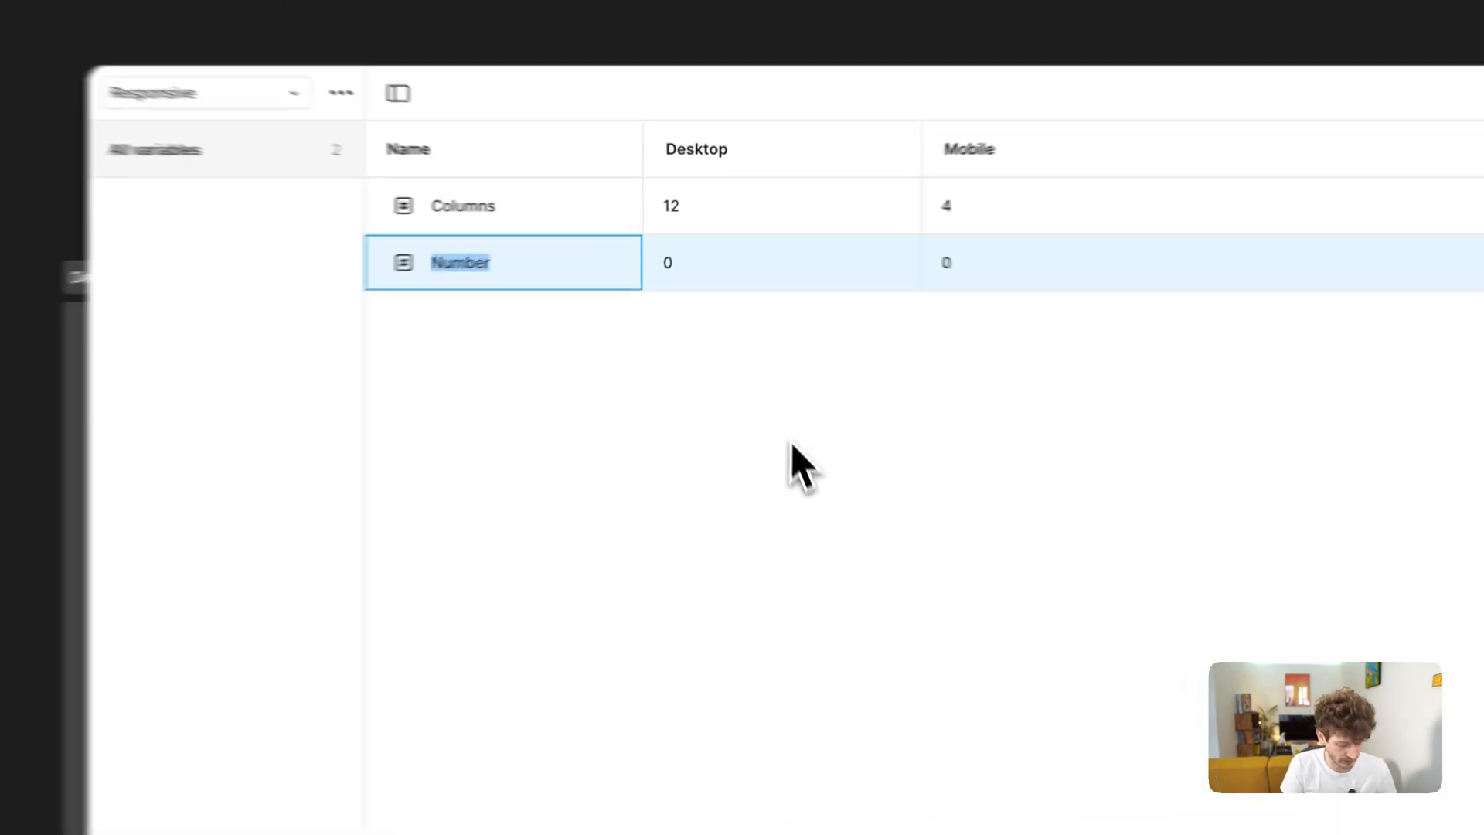
{"action": "type", "text": "Globa"}
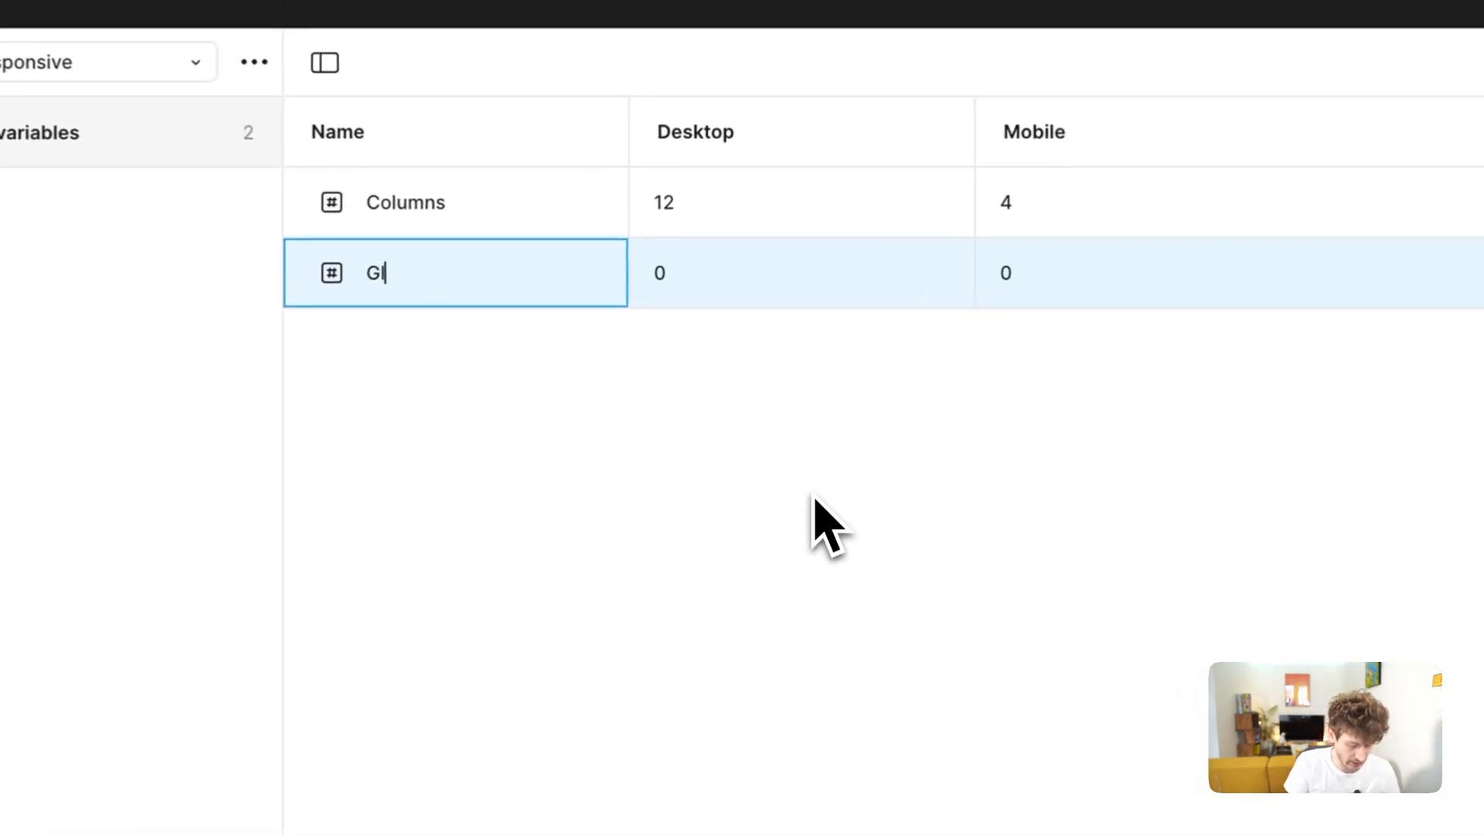
{"action": "type", "text": "l Marg"}
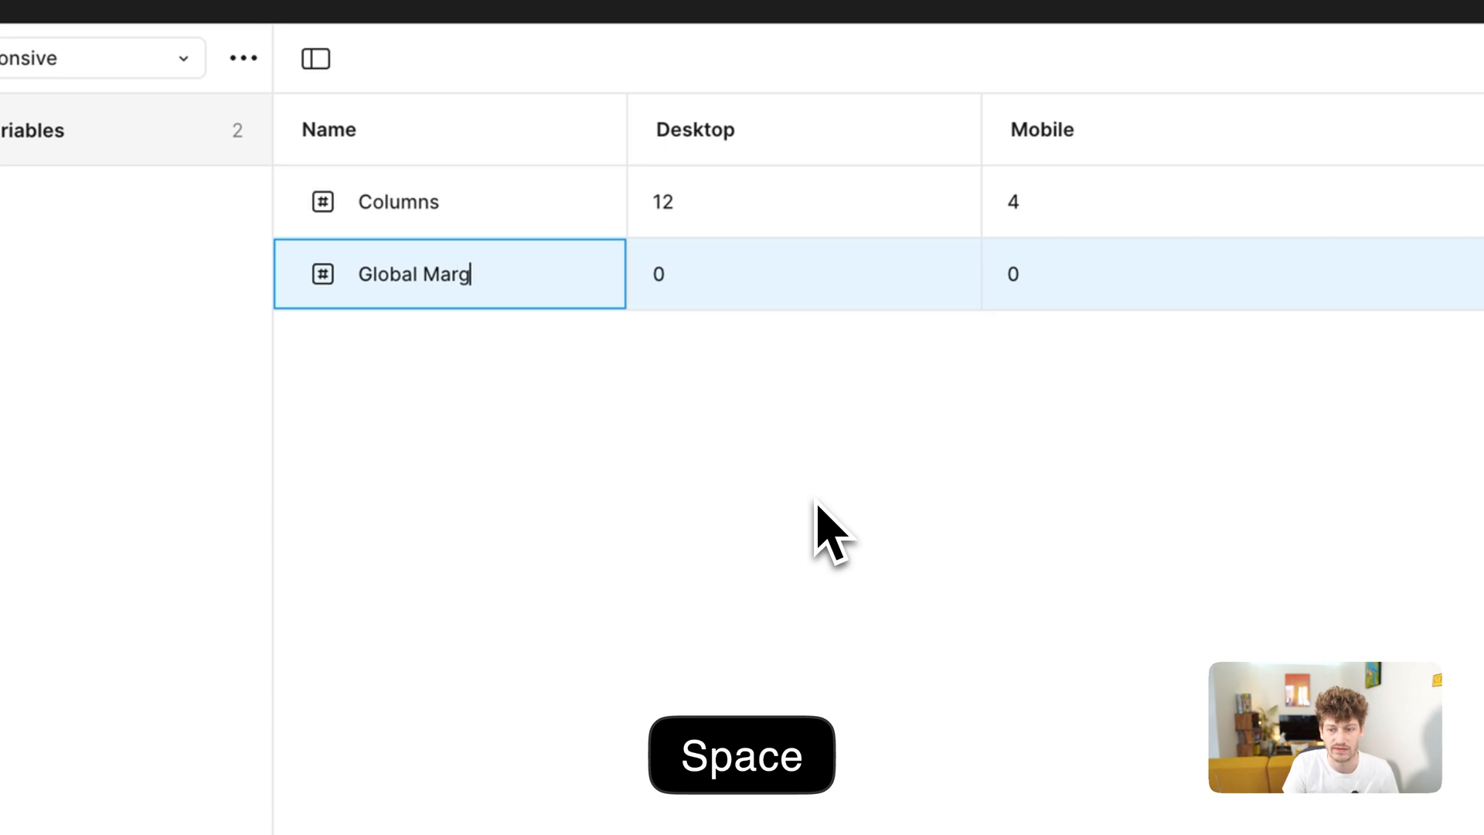
{"action": "type", "text": "in"}
{"action": "key", "text": "BackSpace"}
{"action": "type", "text": "n"}
{"action": "key", "text": "Return"}
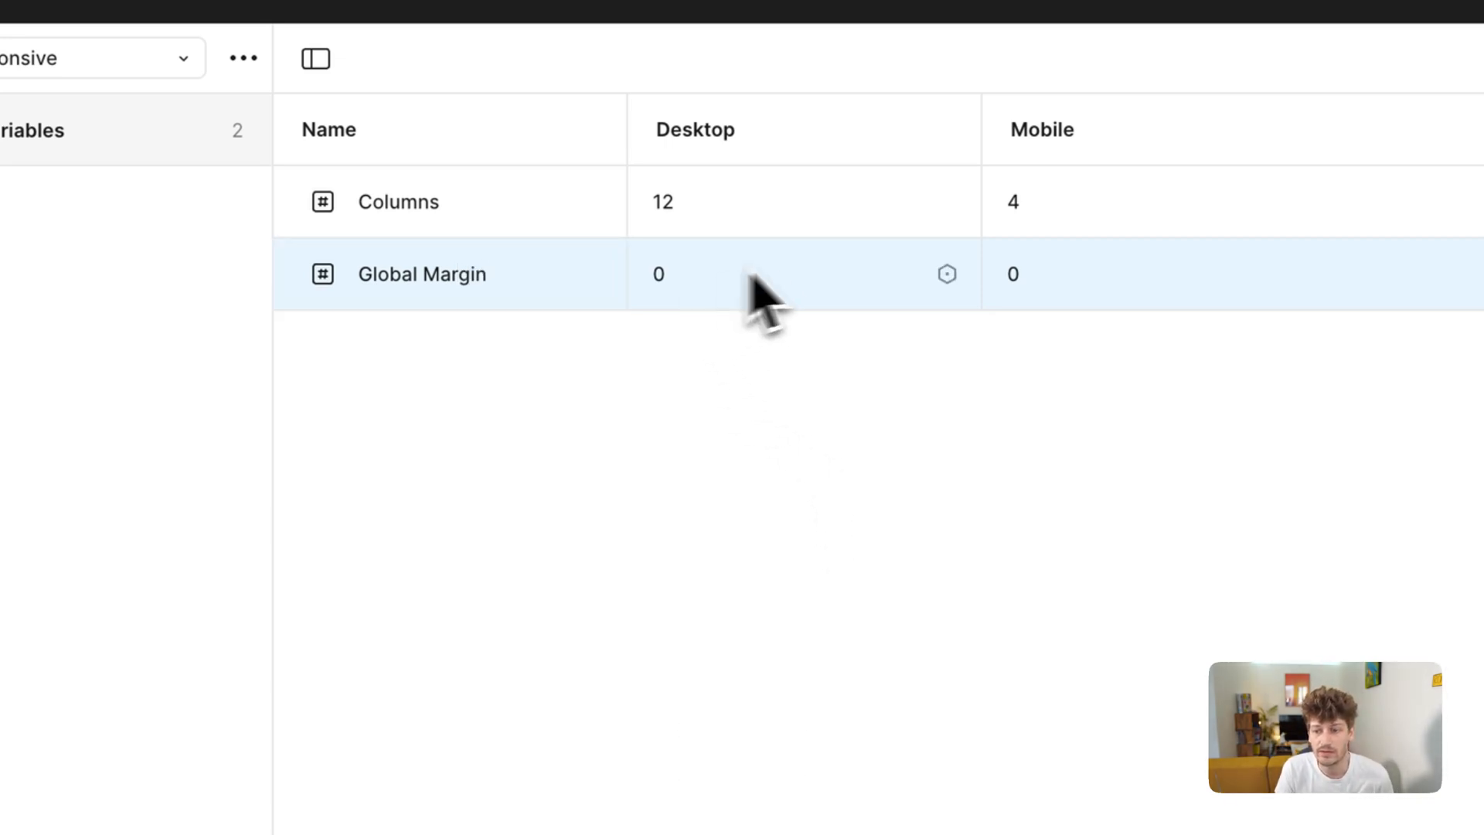
Link Global Margin's Desktop value to the Space/400 variable and check the value it resolves to
{"action": "left_click", "coordinate": [945, 275]}
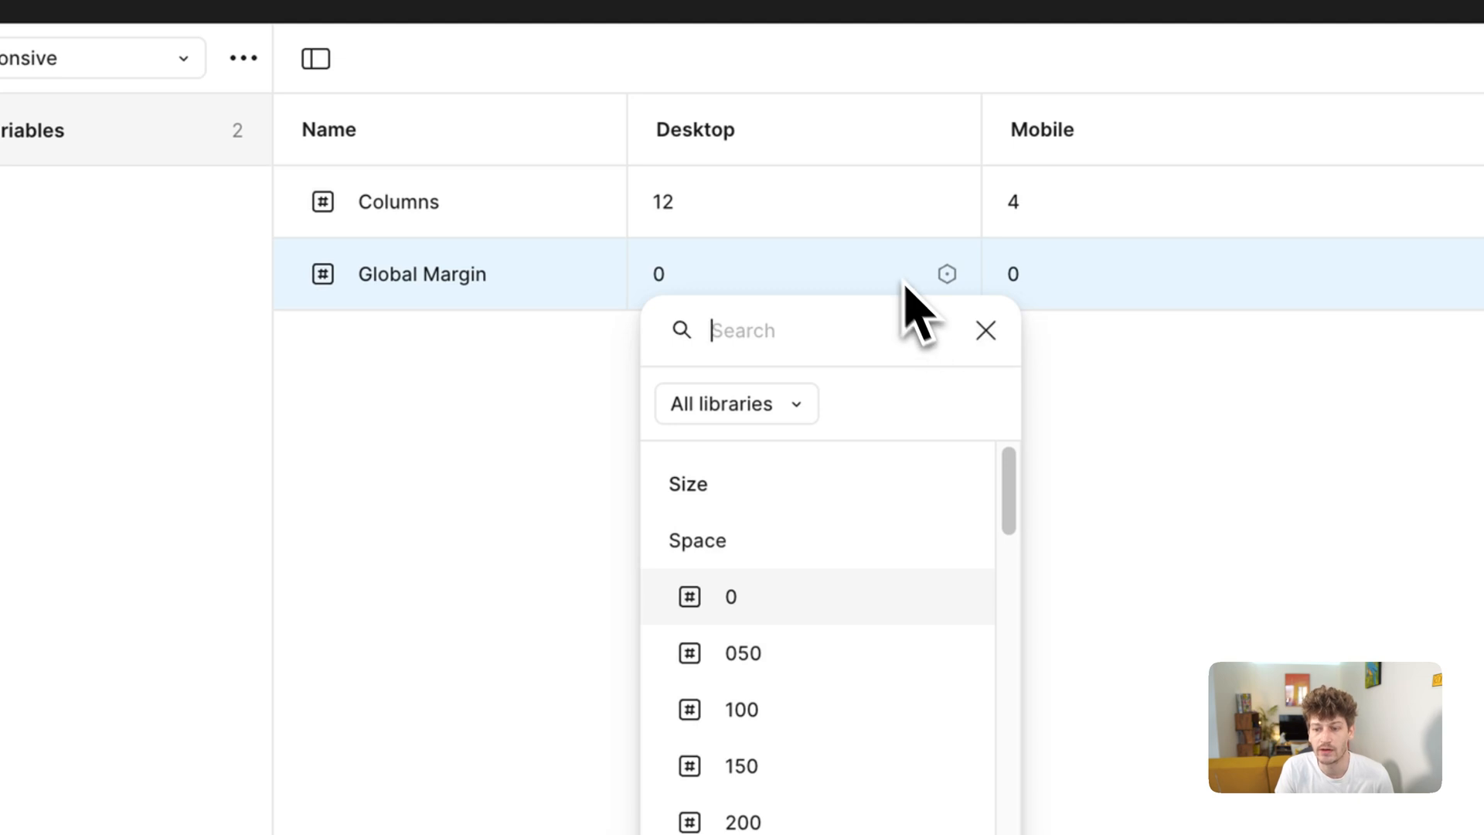
{"action": "scroll", "coordinate": [843, 680], "scroll_direction": "down", "scroll_amount": 2}
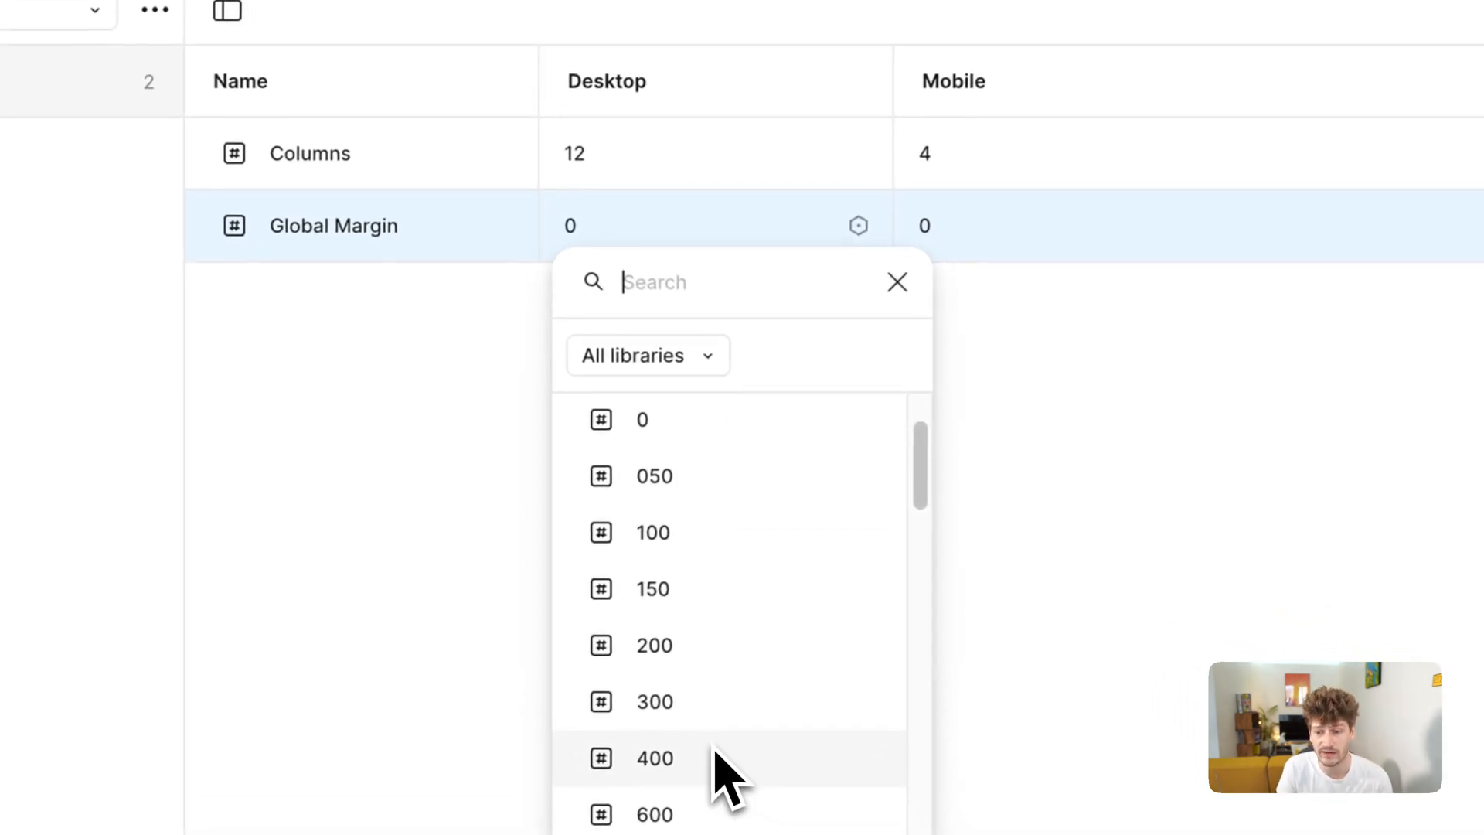
{"action": "left_click", "coordinate": [723, 762]}
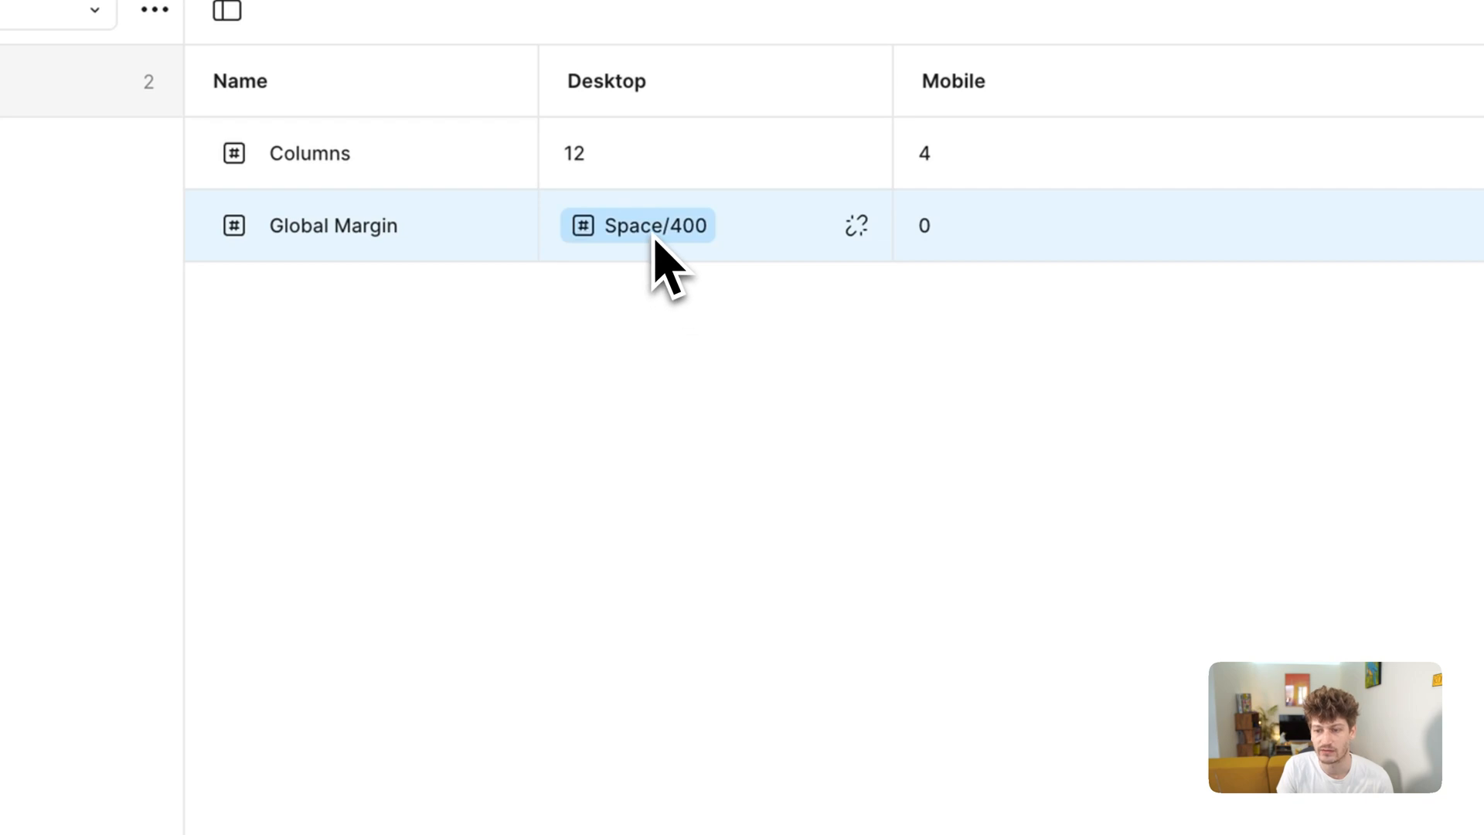
{"action": "mouse_move", "coordinate": [651, 230]}
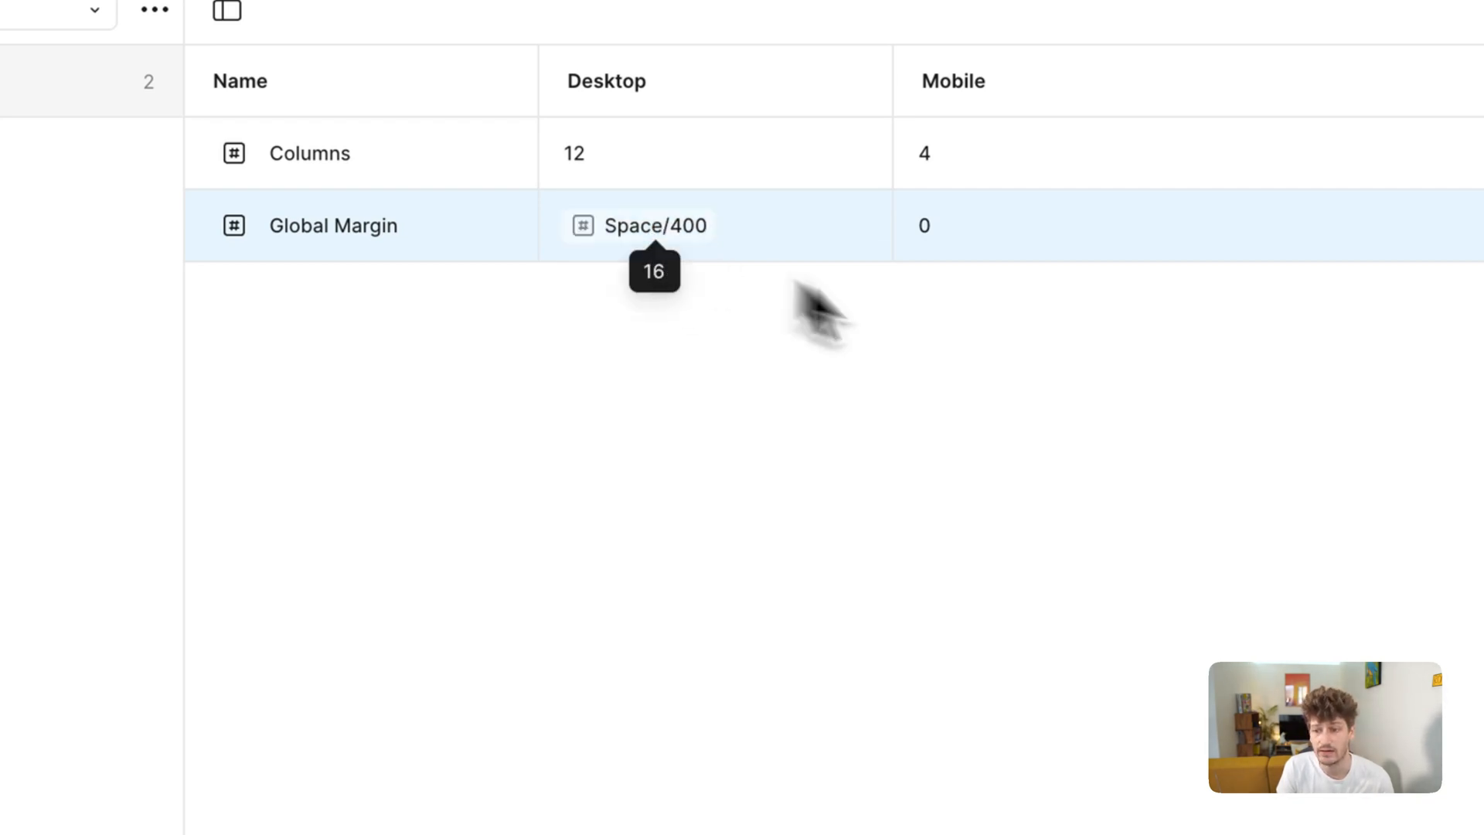
Link Global Margin's Mobile value to the Space/200 variable
{"action": "left_click", "coordinate": [962, 239]}
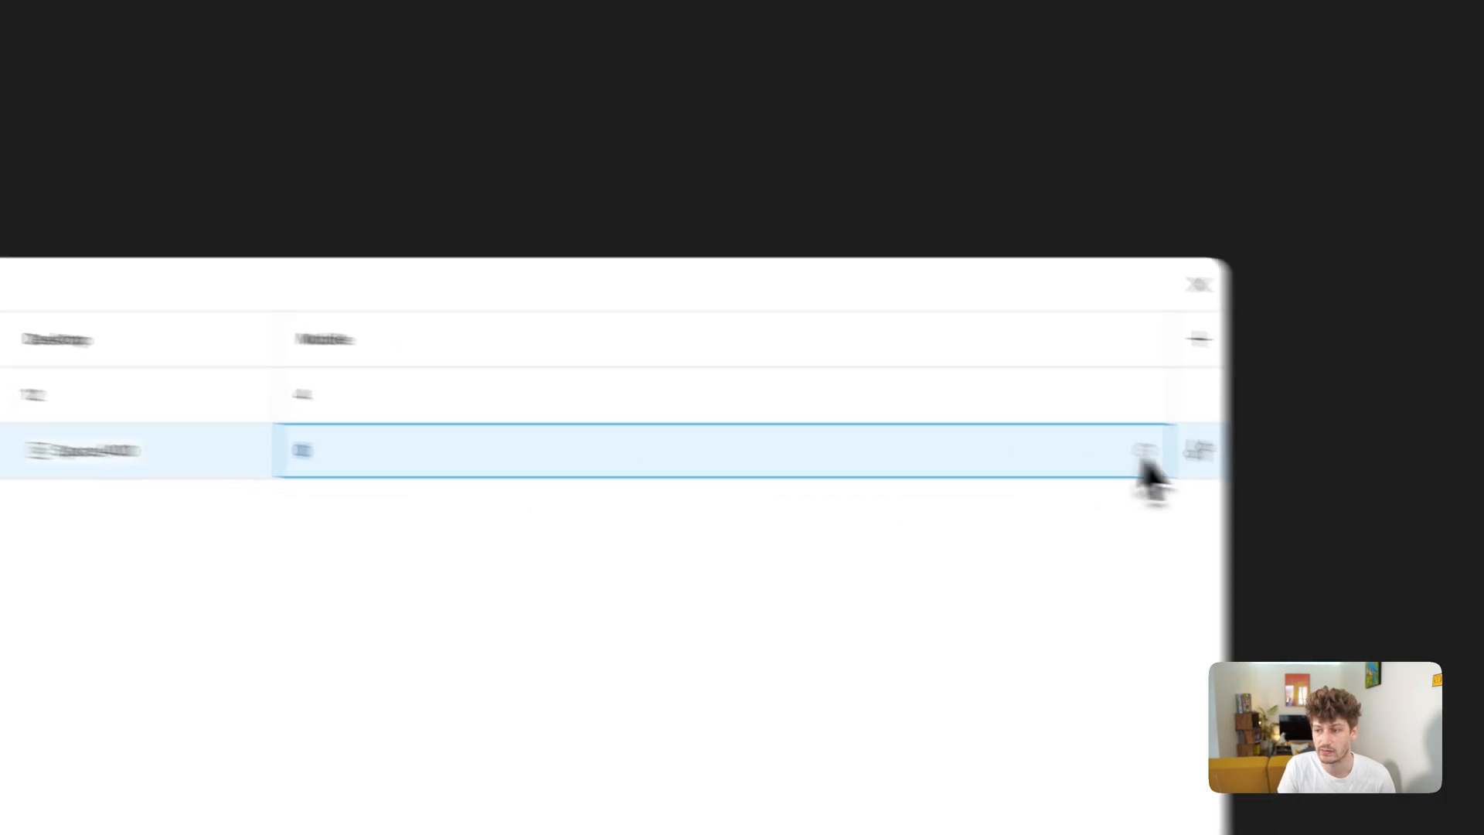
{"action": "left_click", "coordinate": [965, 435]}
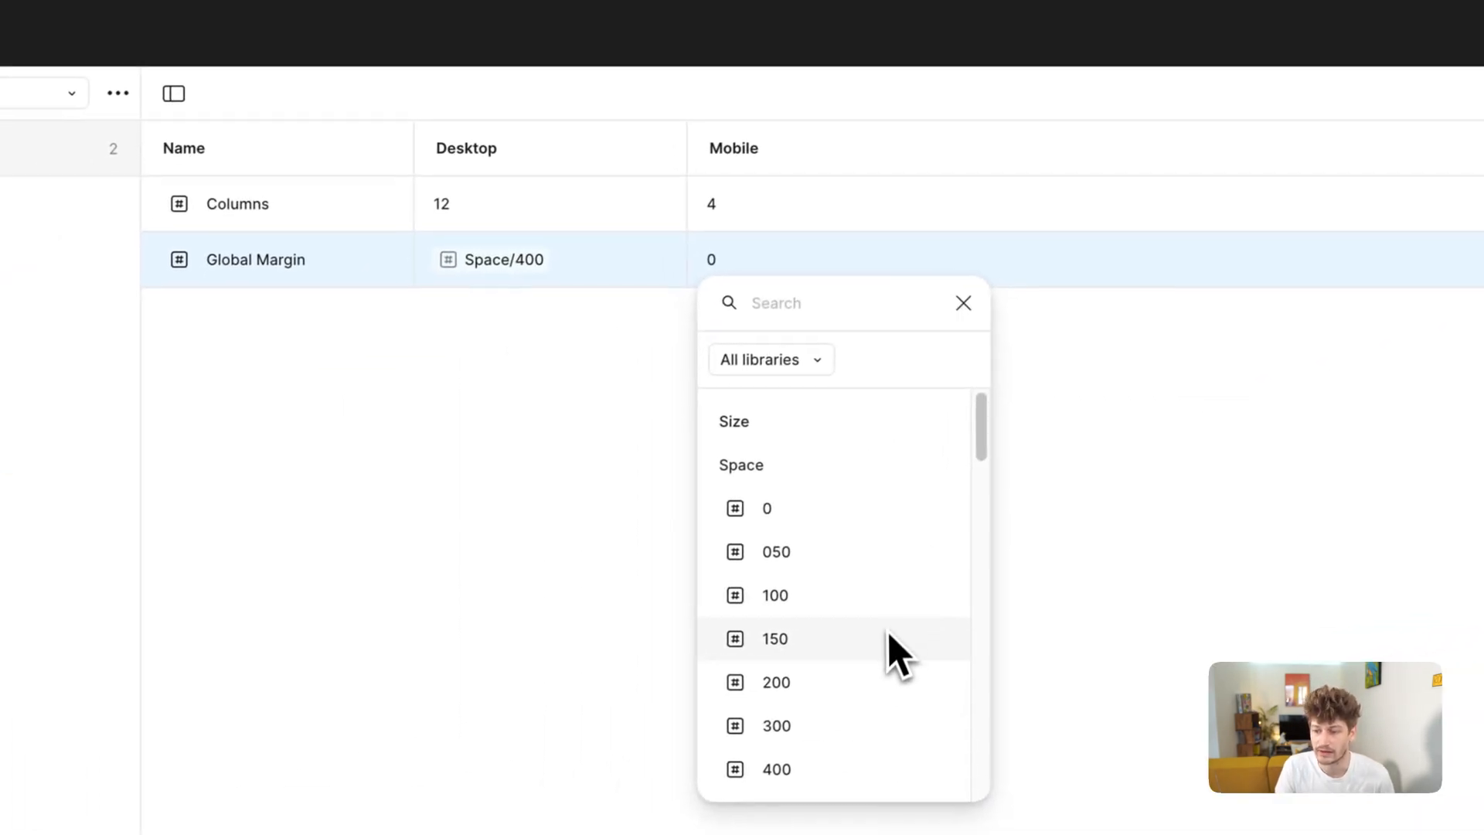
{"action": "left_click", "coordinate": [448, 800]}
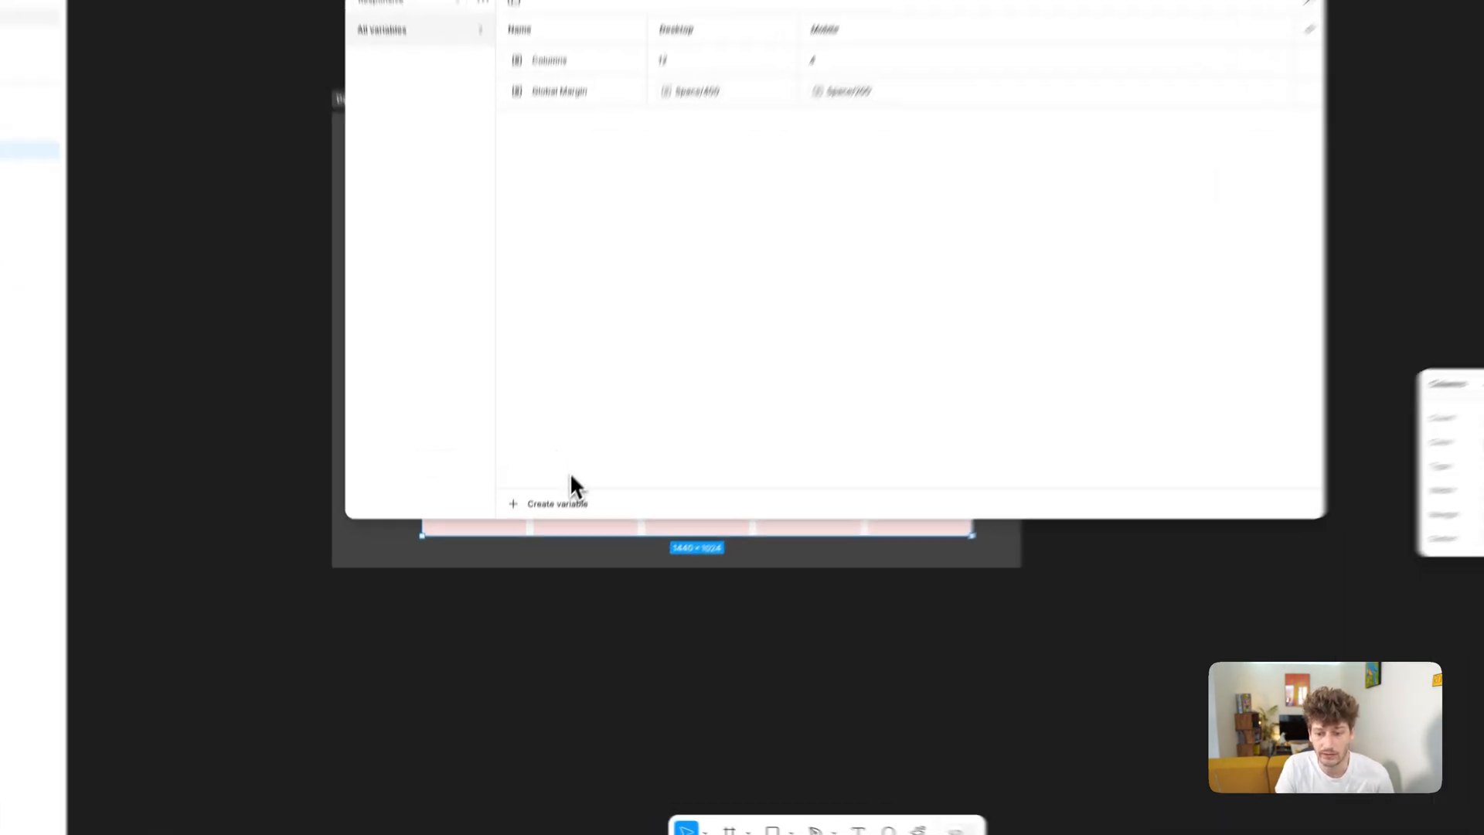
Create a third number variable named "Gutter" in the Responsive collection
{"action": "left_click", "coordinate": [544, 561]}
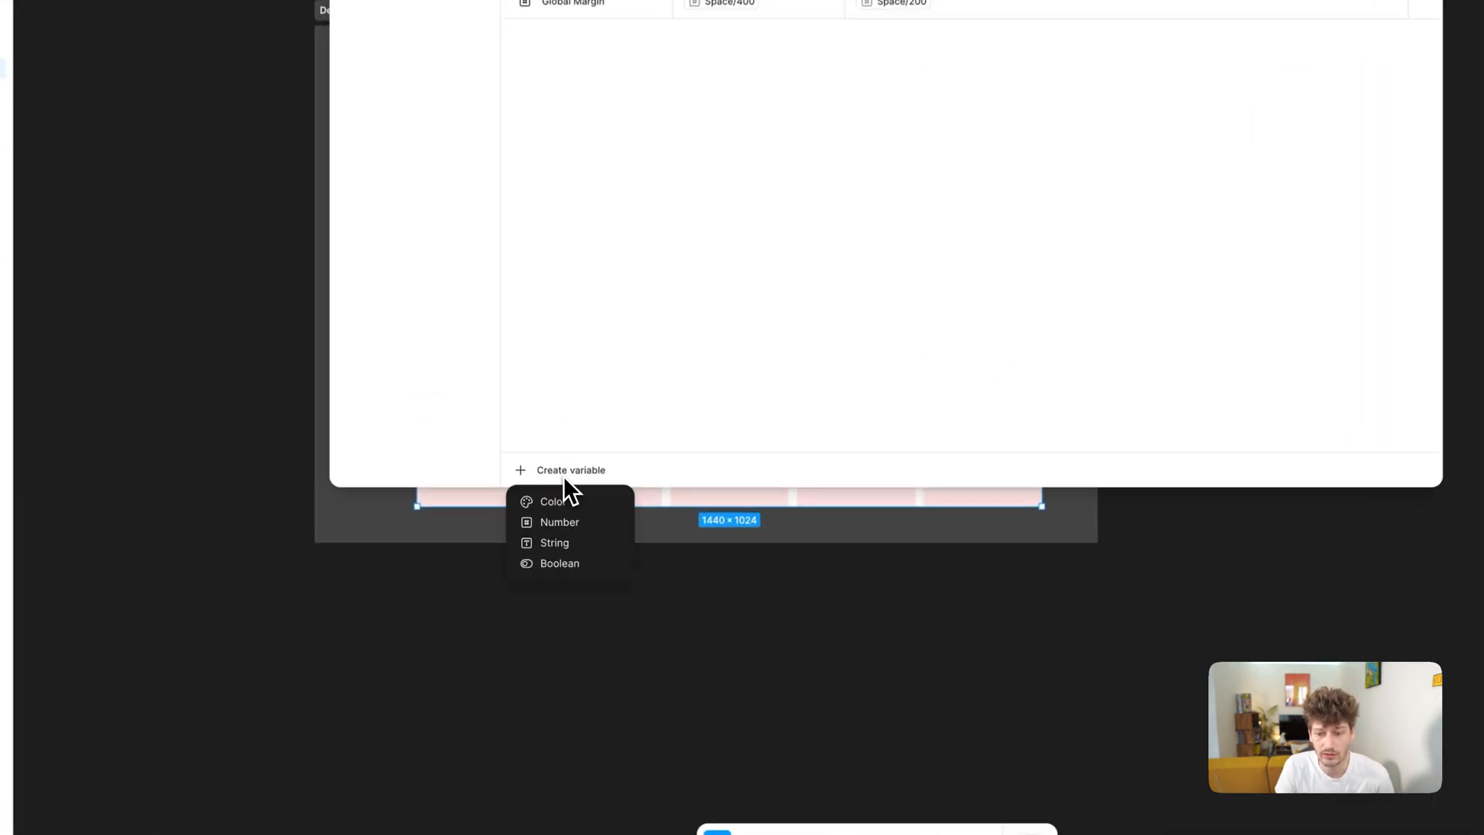
{"action": "left_click", "coordinate": [593, 524]}
{"action": "type", "text": "Gutter"}
{"action": "key", "text": "Return"}
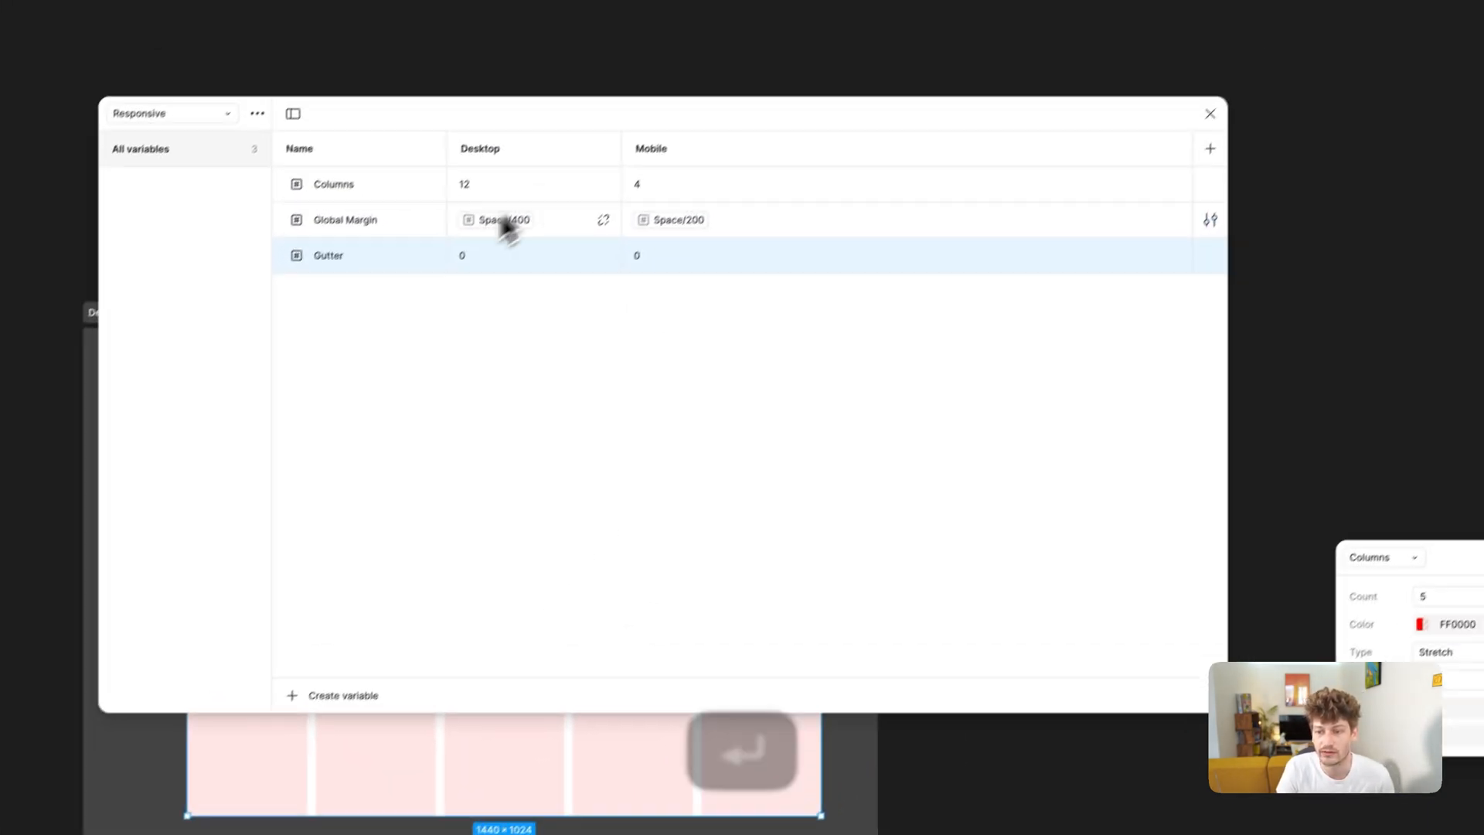
Link Gutter's Desktop value to the Space/400 variable and its Mobile value to Space/200
{"action": "right_click", "coordinate": [454, 266]}
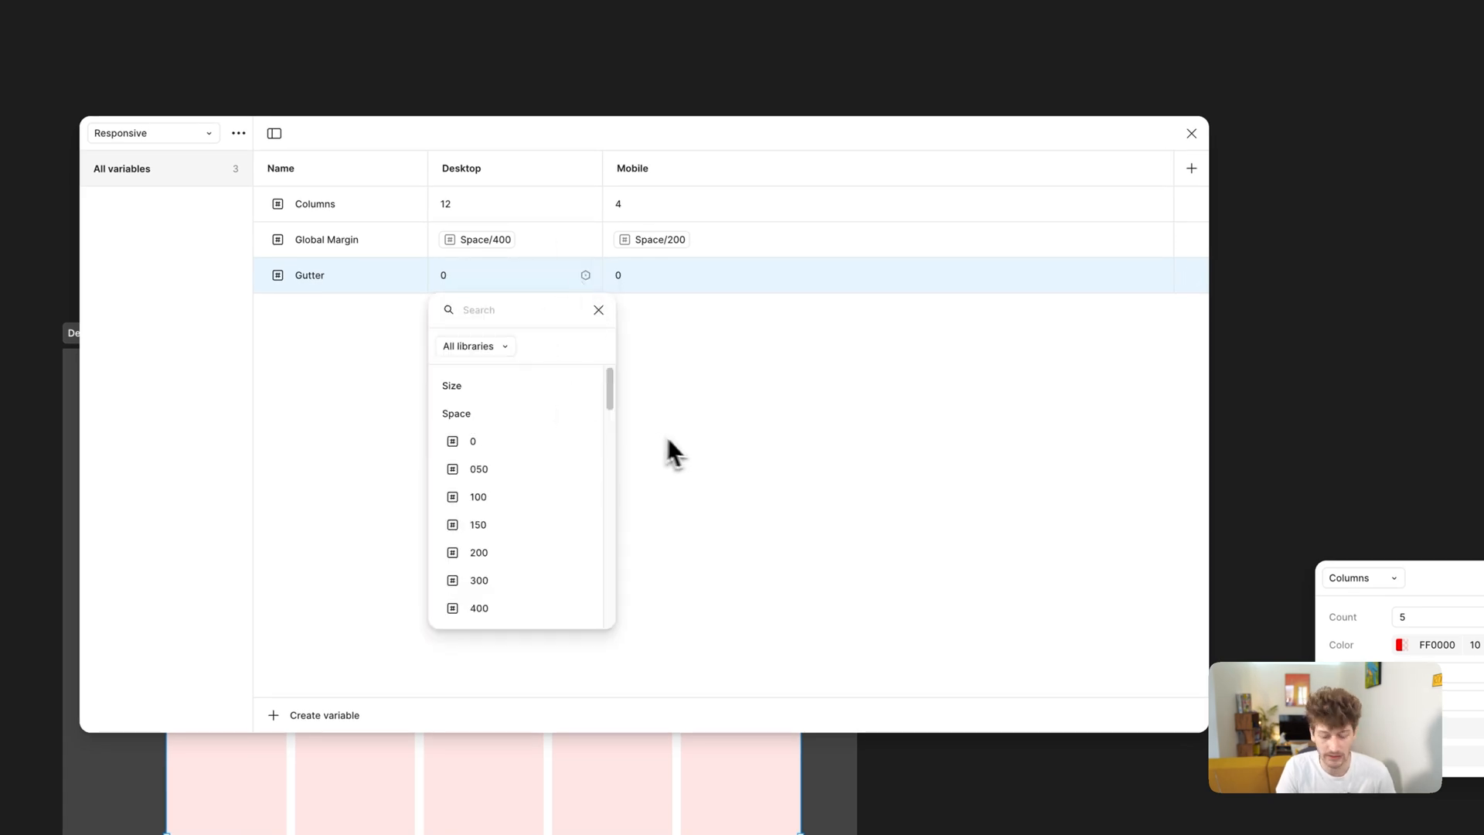
{"action": "type", "text": "space"}
{"action": "left_click", "coordinate": [553, 576]}
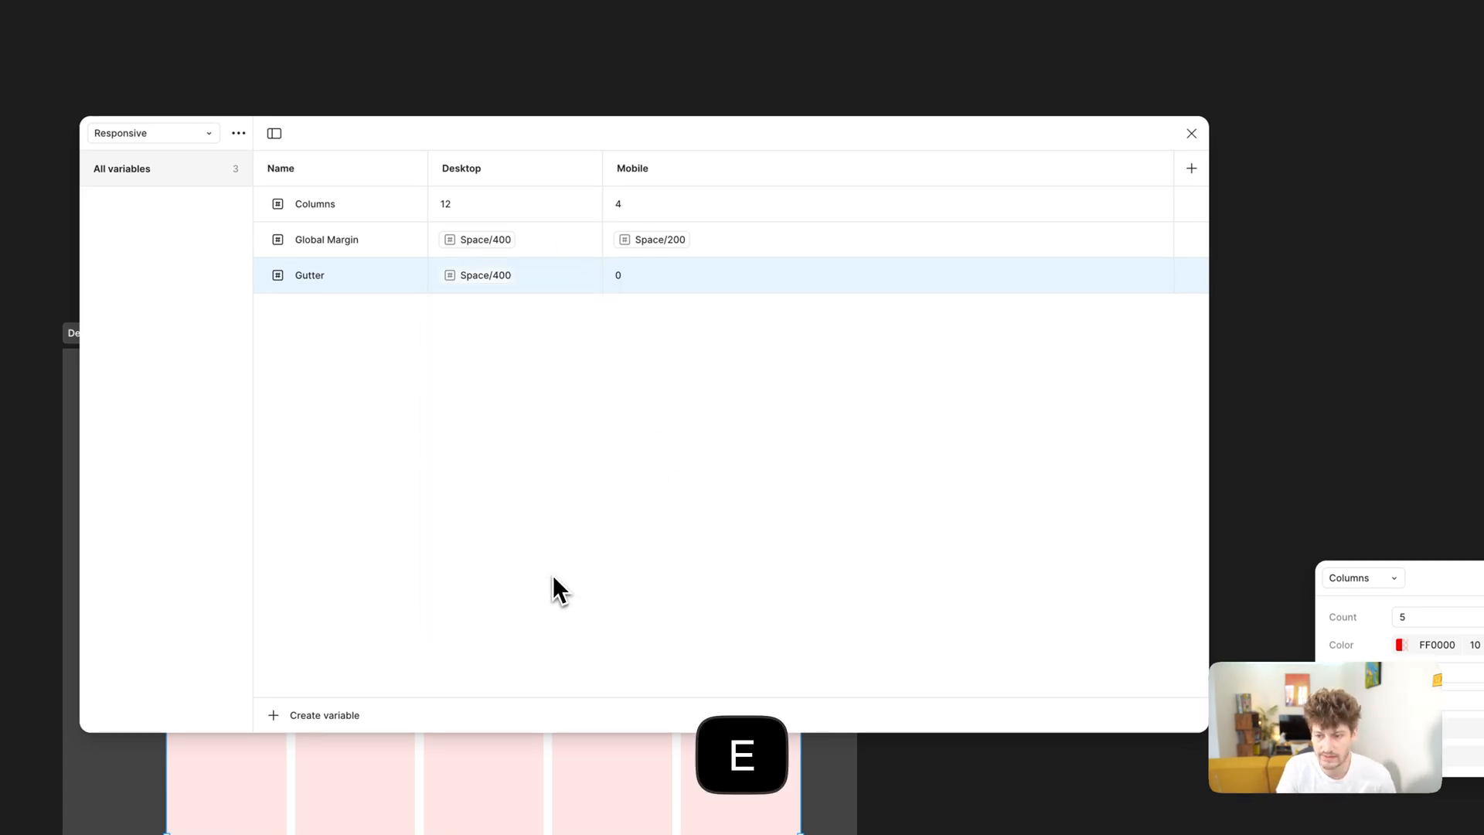
{"action": "right_click", "coordinate": [671, 271]}
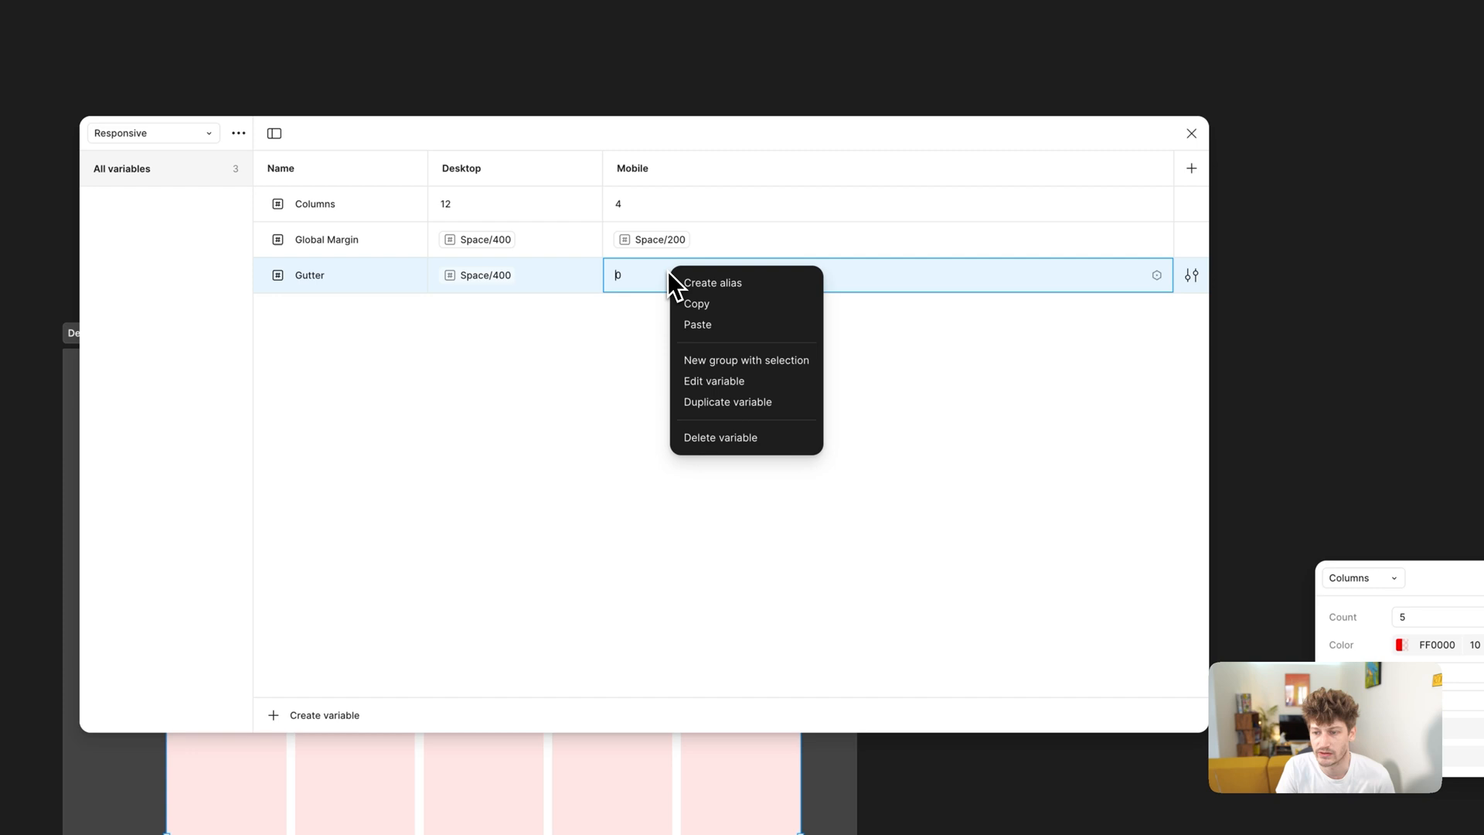
{"action": "left_click", "coordinate": [780, 287]}
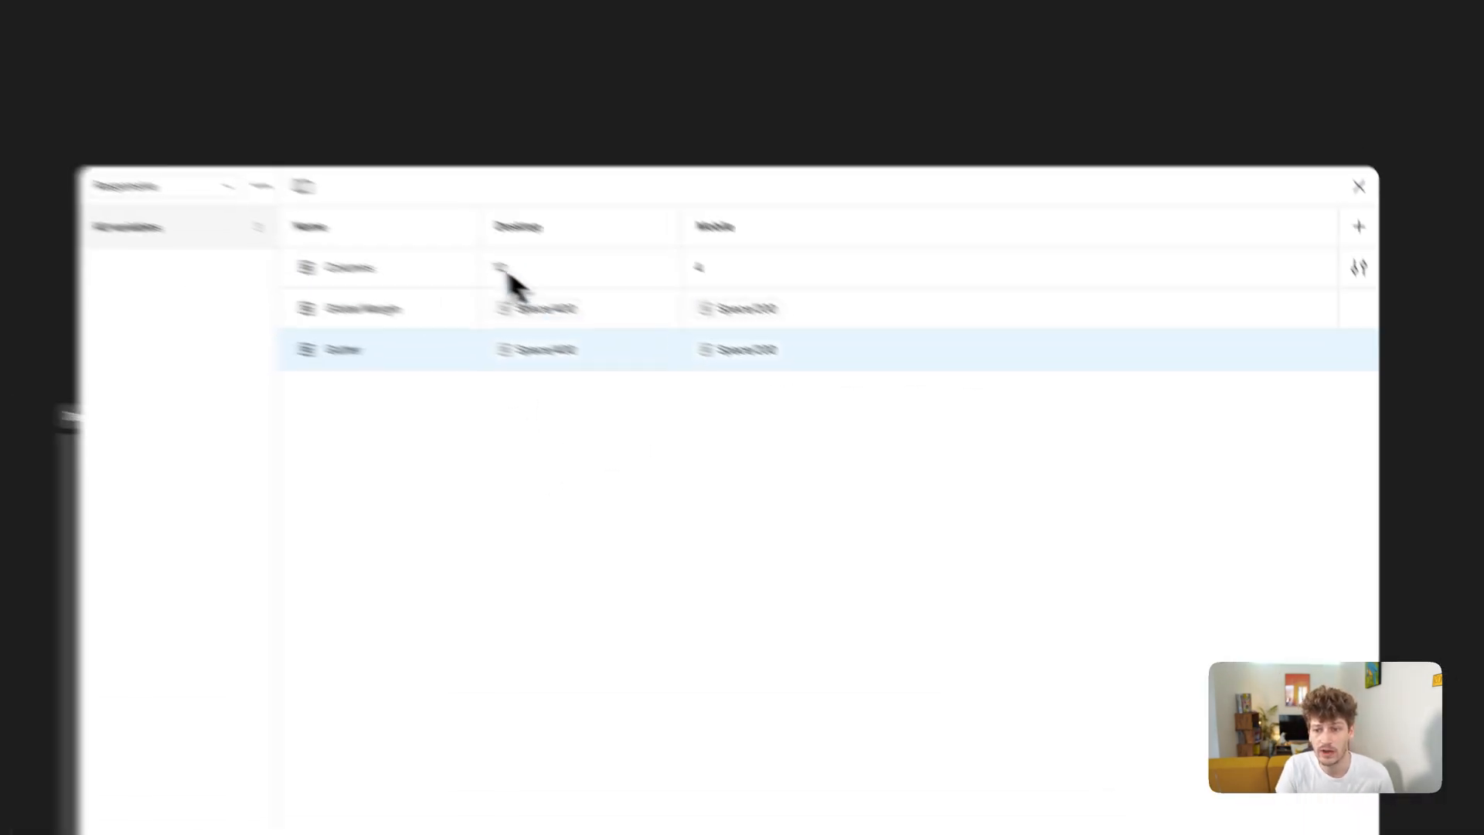
Group the Columns, Global Margin and Gutter variables under "Global Layout" and return to the list of all variables
{"action": "left_click", "coordinate": [573, 397], "text": "shift"}
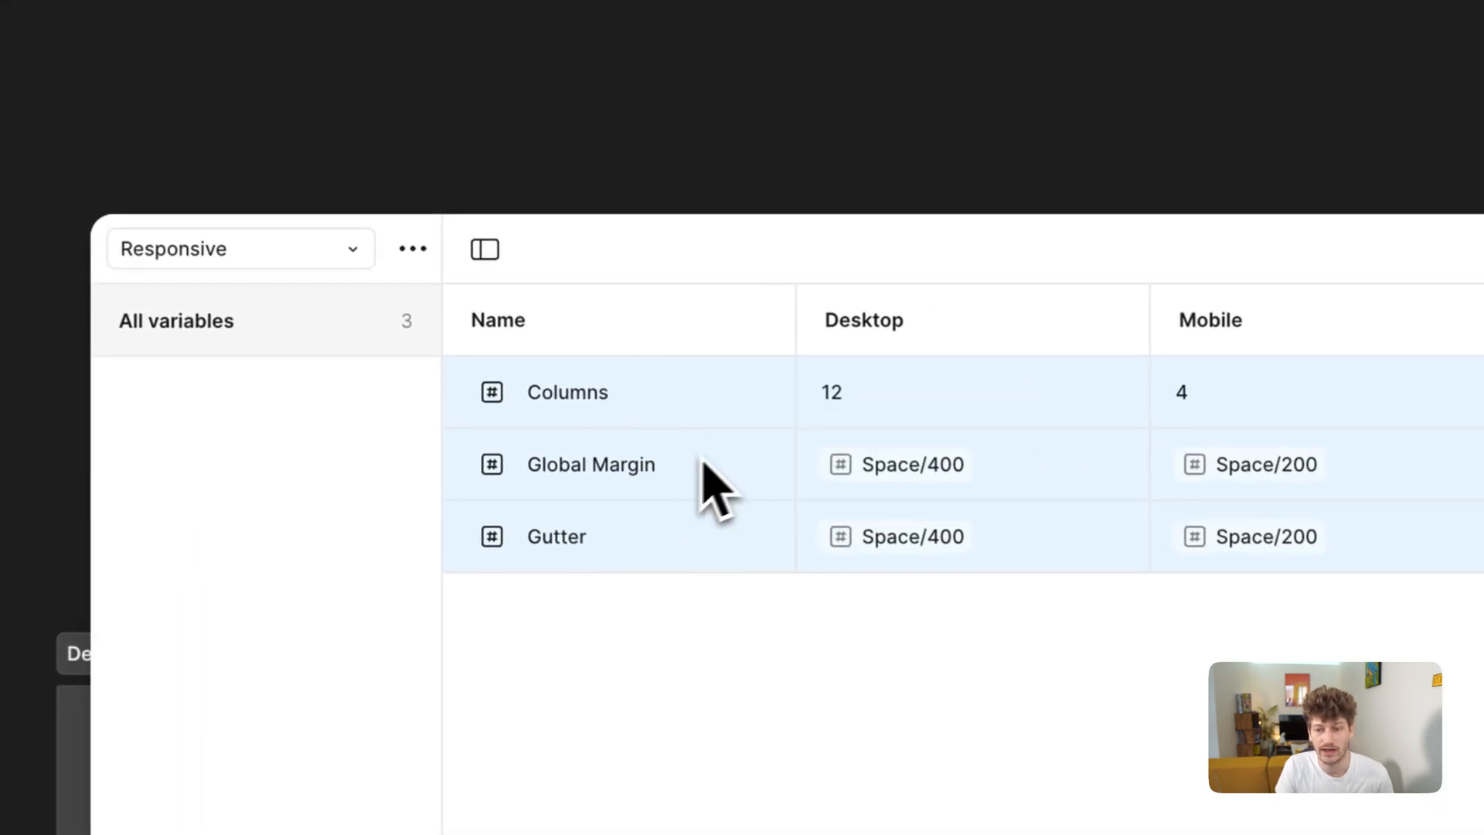
{"action": "right_click", "coordinate": [661, 460]}
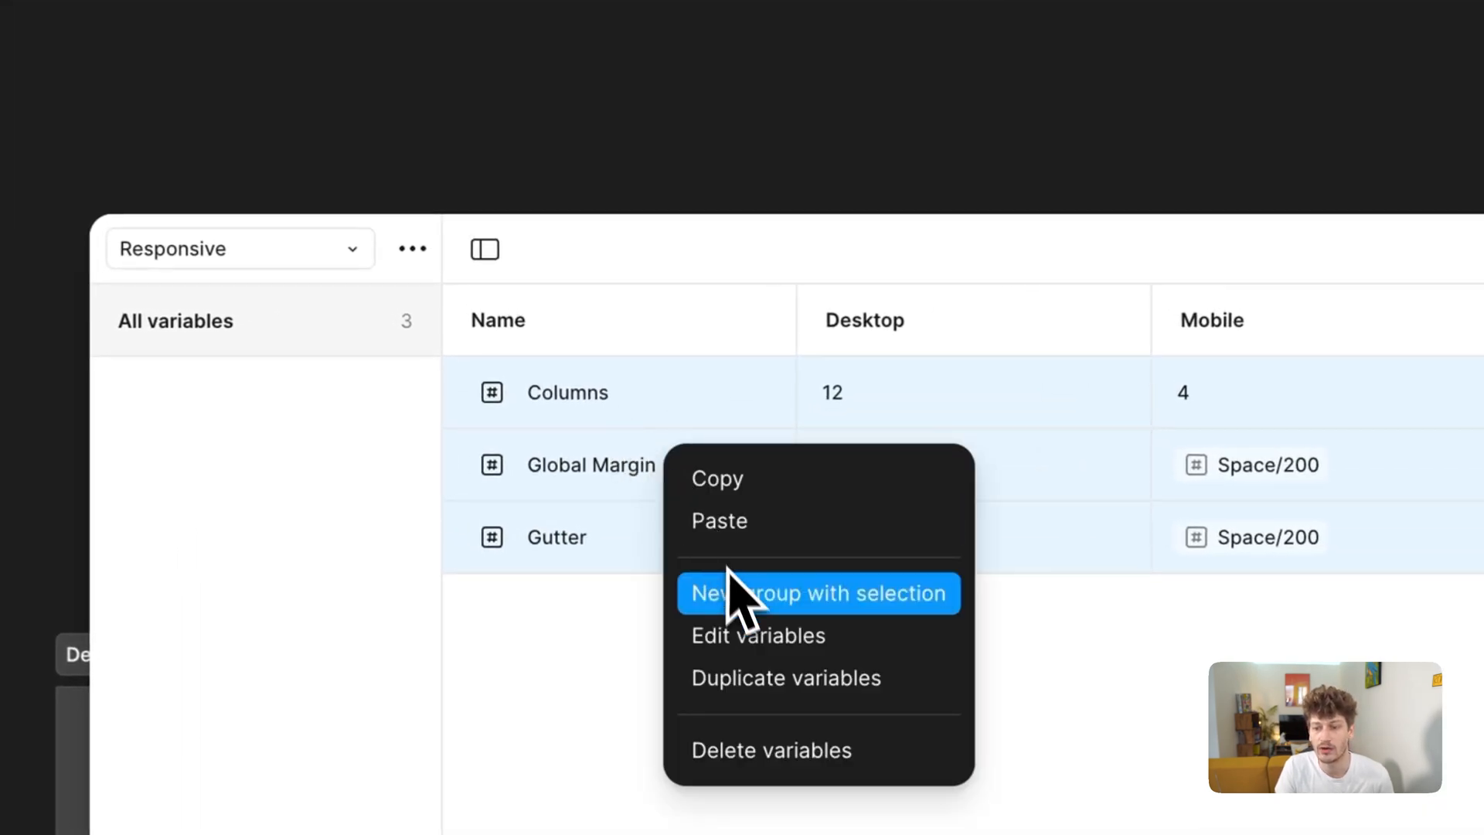
{"action": "left_click", "coordinate": [738, 594]}
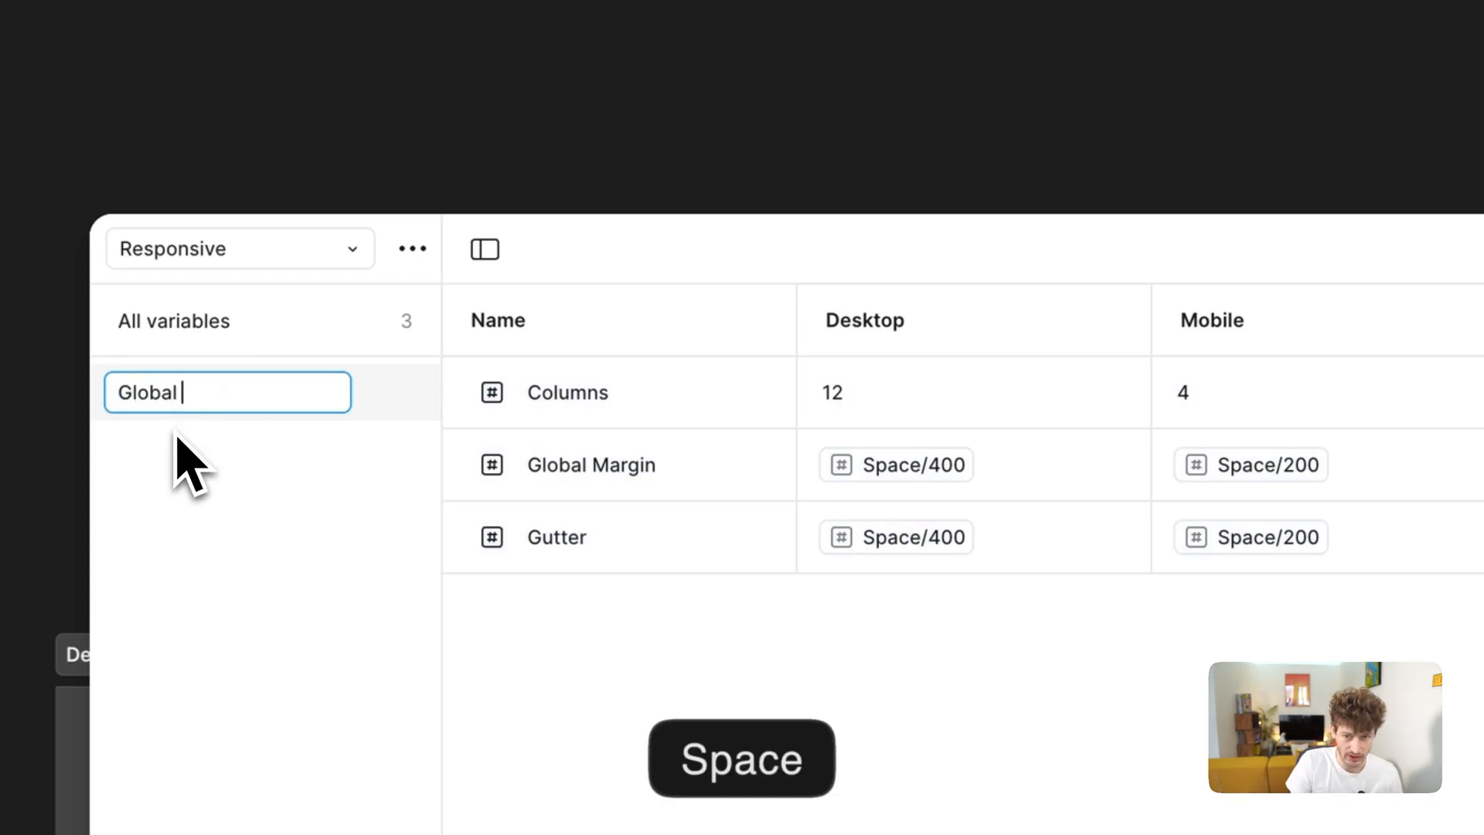
{"action": "type", "text": "Global Layout"}
{"action": "key", "text": "Return"}
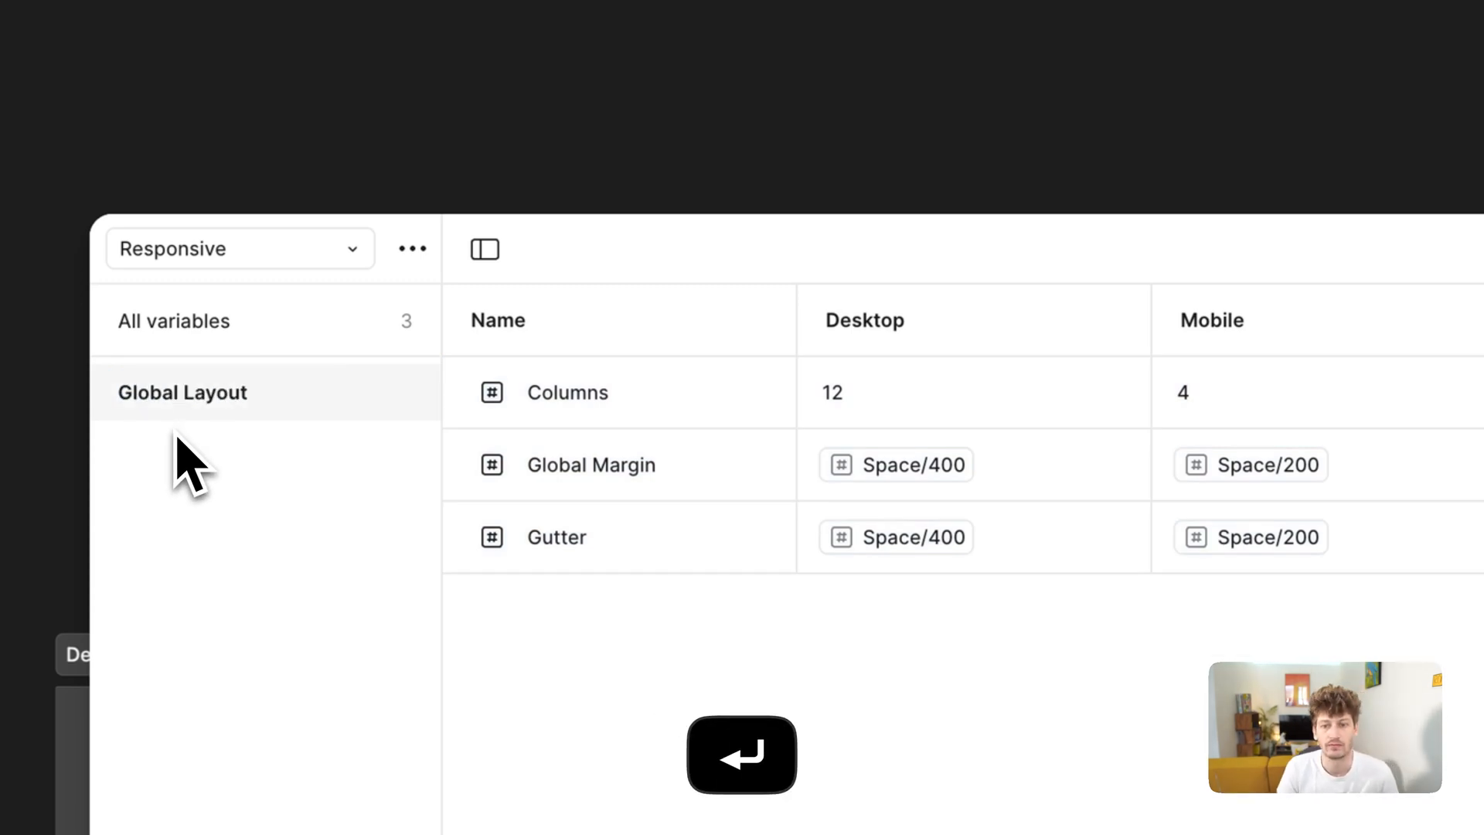
{"action": "left_click", "coordinate": [210, 352]}
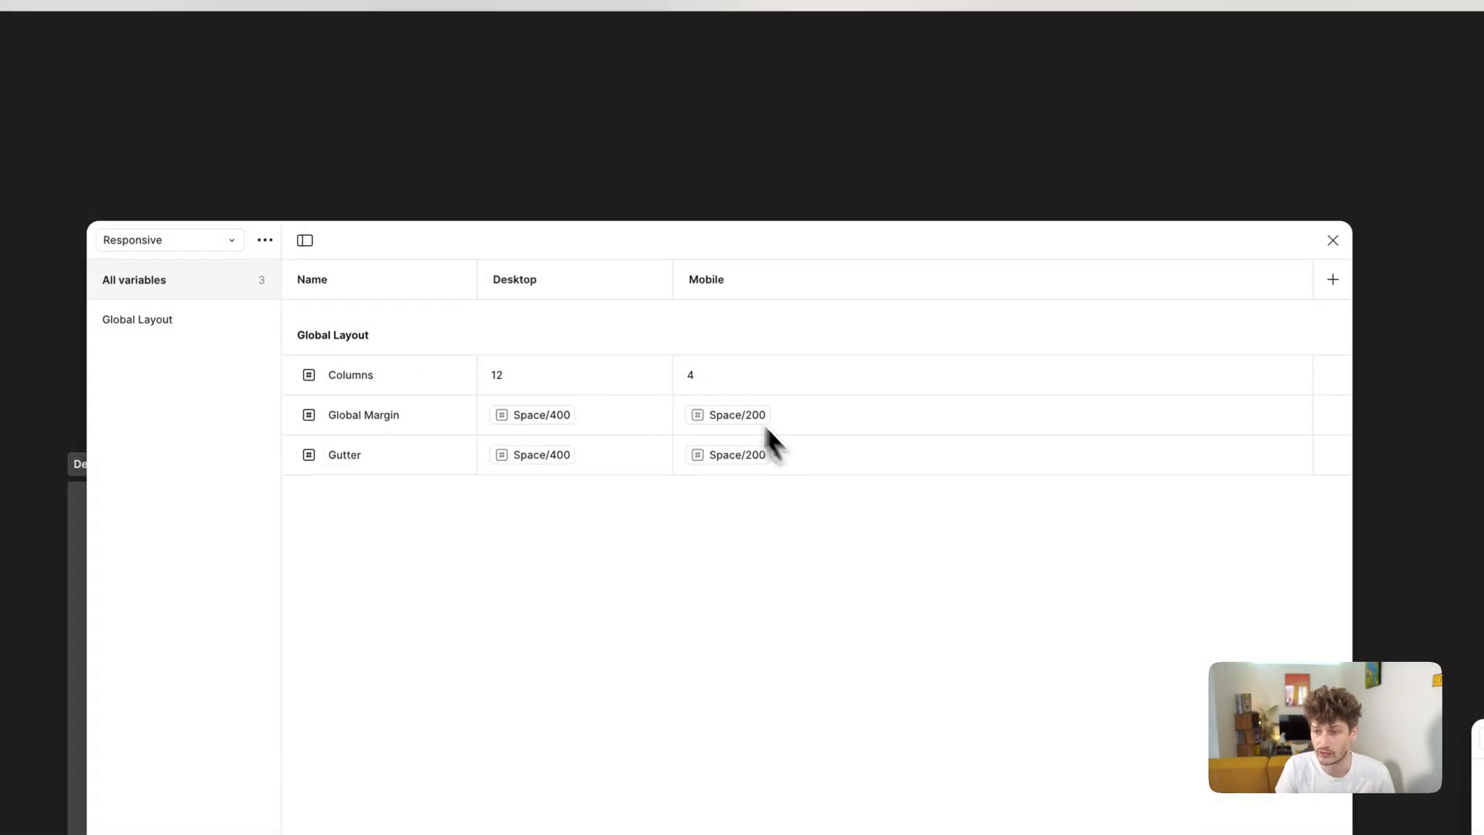
Close the variables window and apply the Global Layout Columns variable to the layout grid's column count
{"action": "left_click", "coordinate": [1332, 241]}
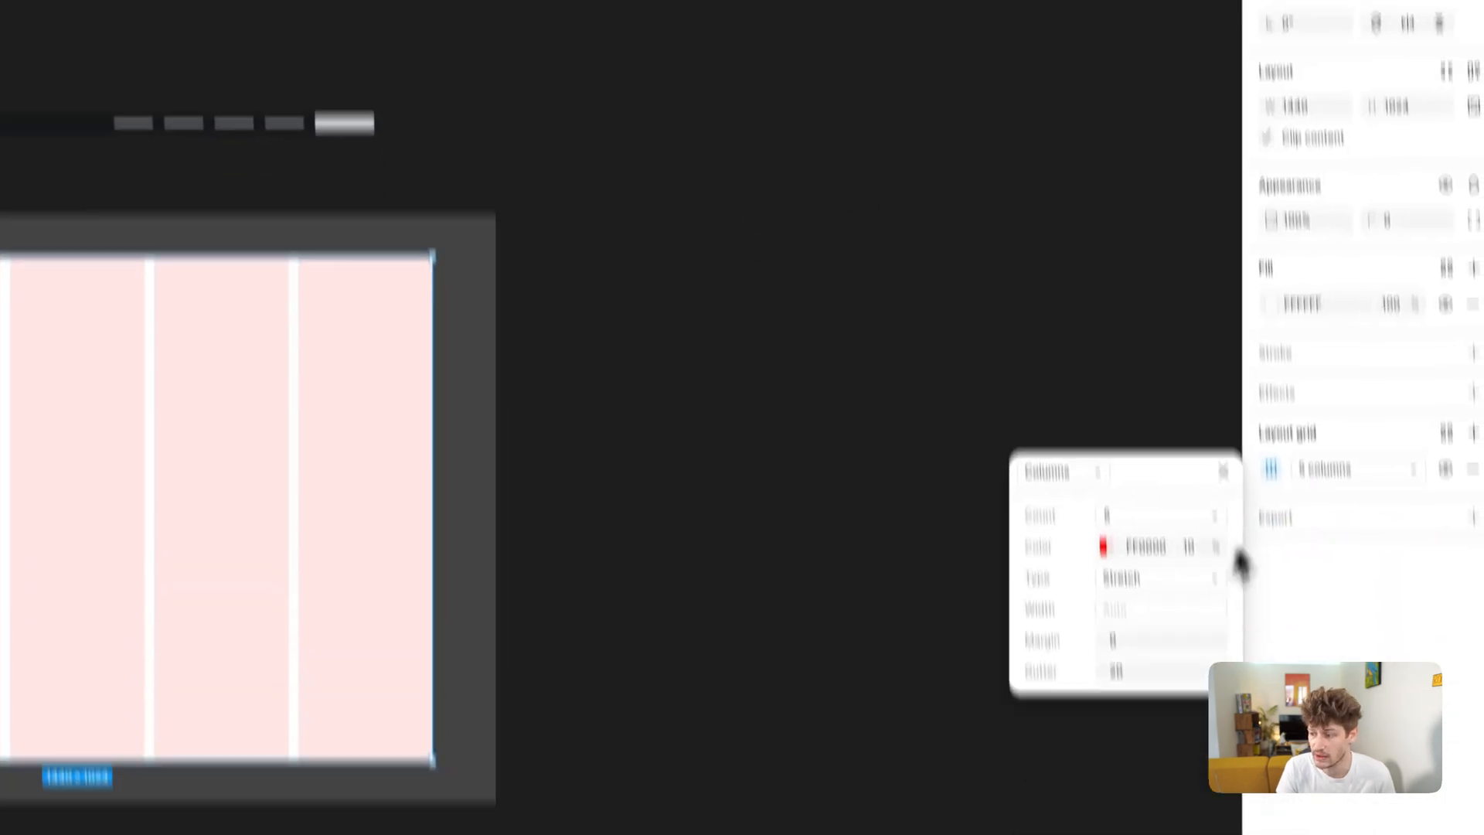
{"action": "left_click", "coordinate": [1213, 516]}
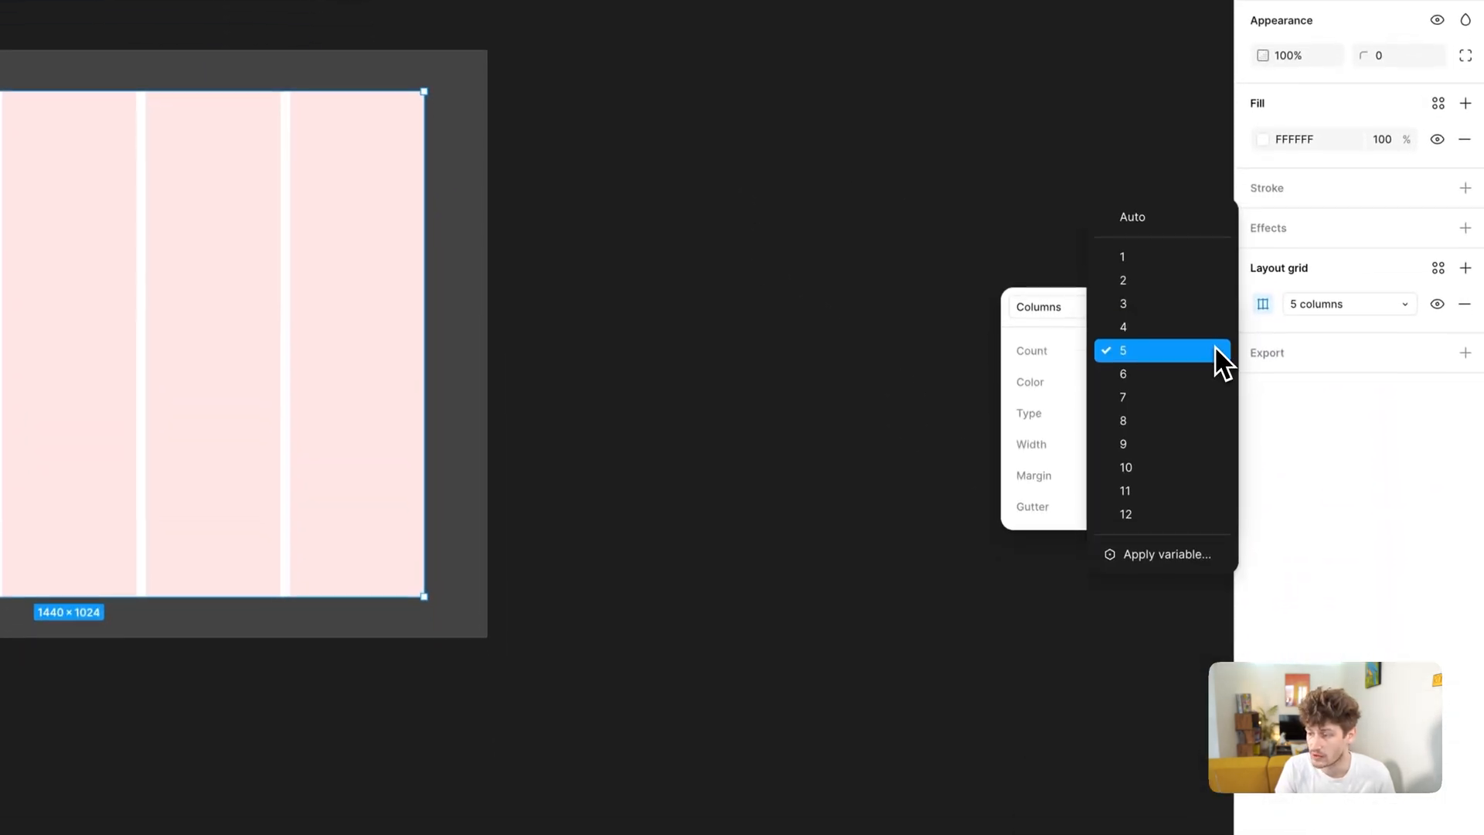
{"action": "left_click", "coordinate": [1194, 558]}
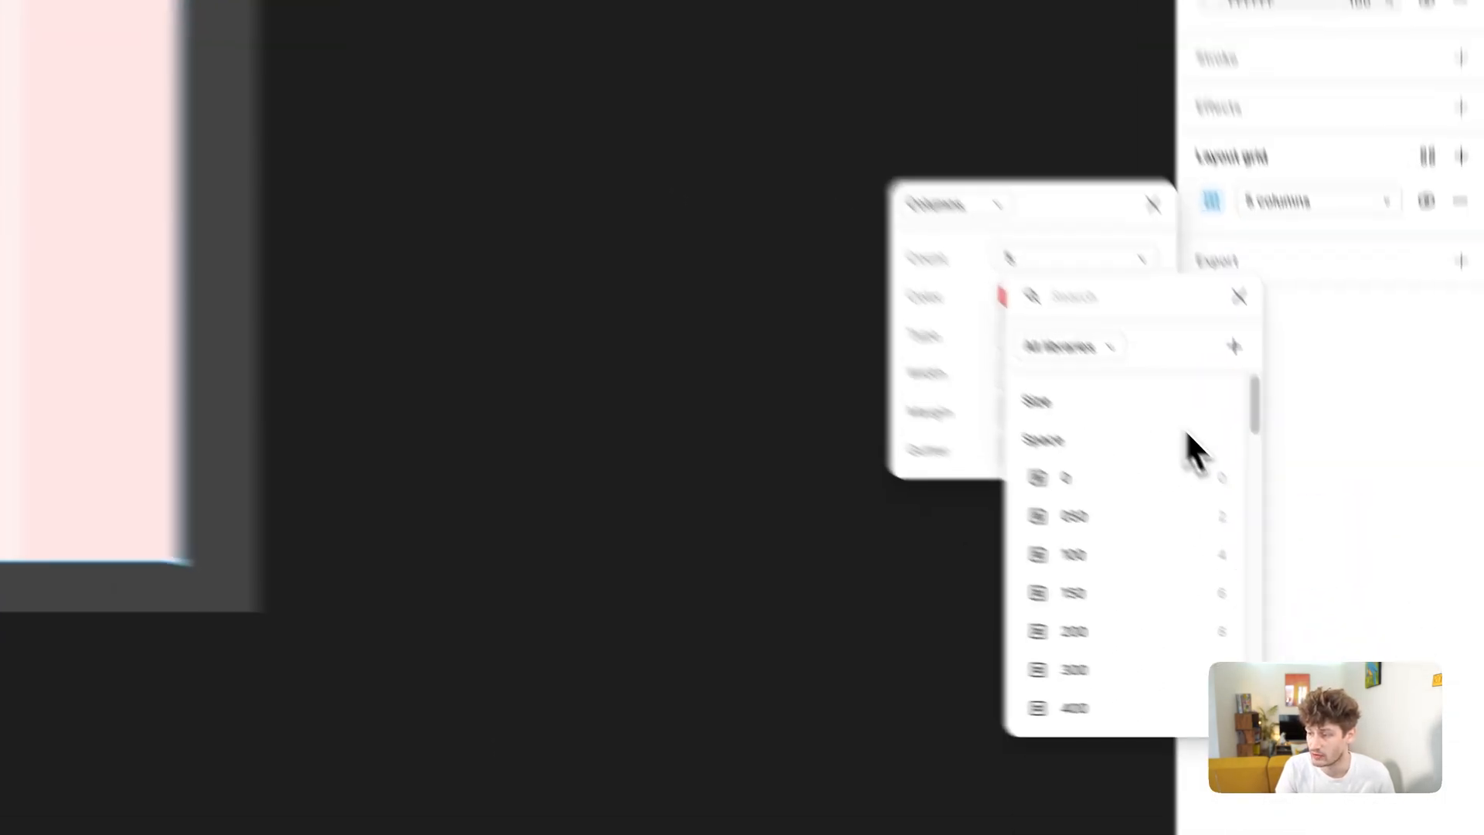
{"action": "scroll", "coordinate": [1022, 447], "scroll_direction": "down", "scroll_amount": 10}
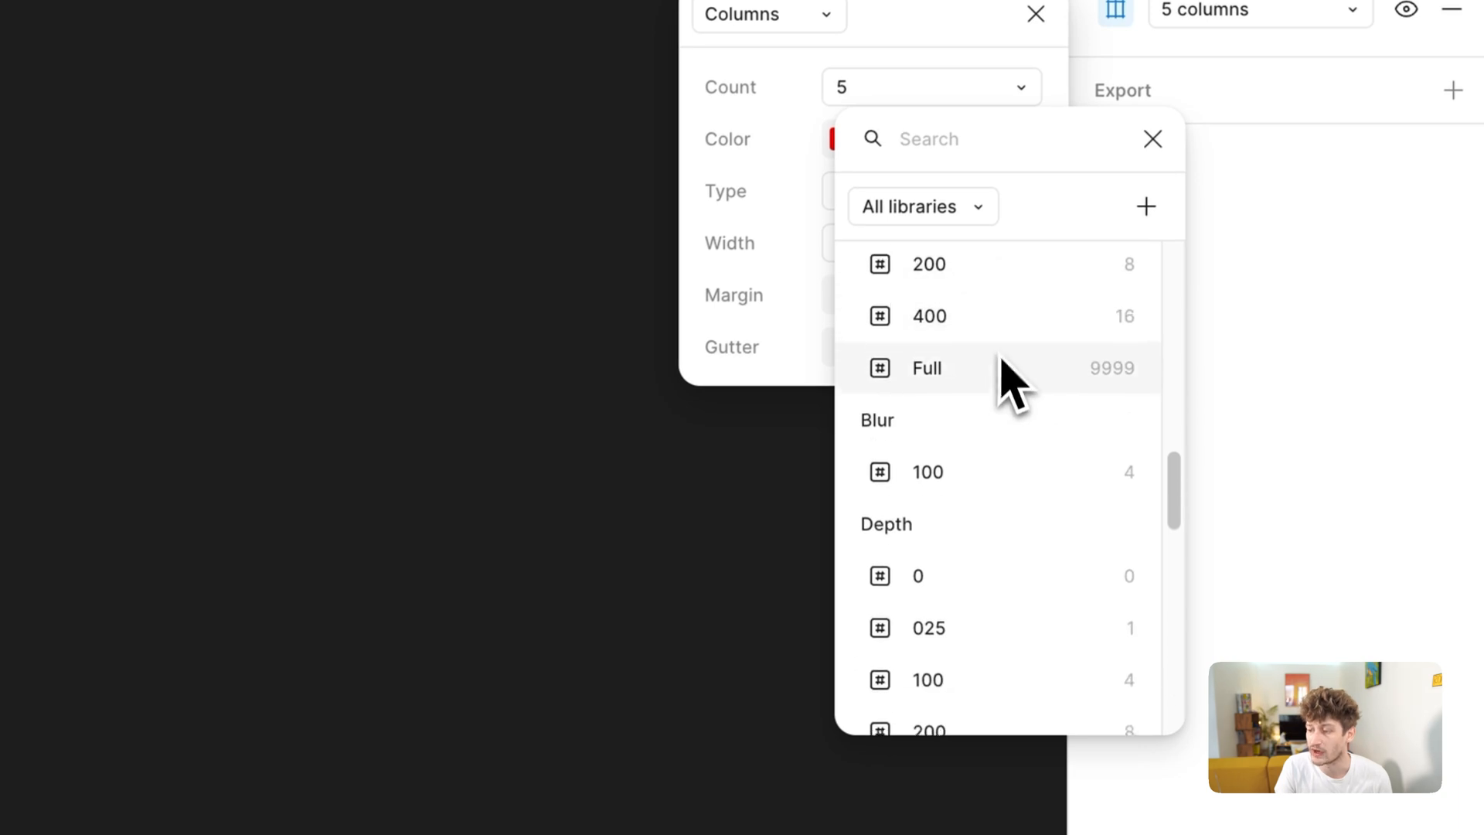
{"action": "scroll", "coordinate": [912, 539], "scroll_direction": "down", "scroll_amount": 10}
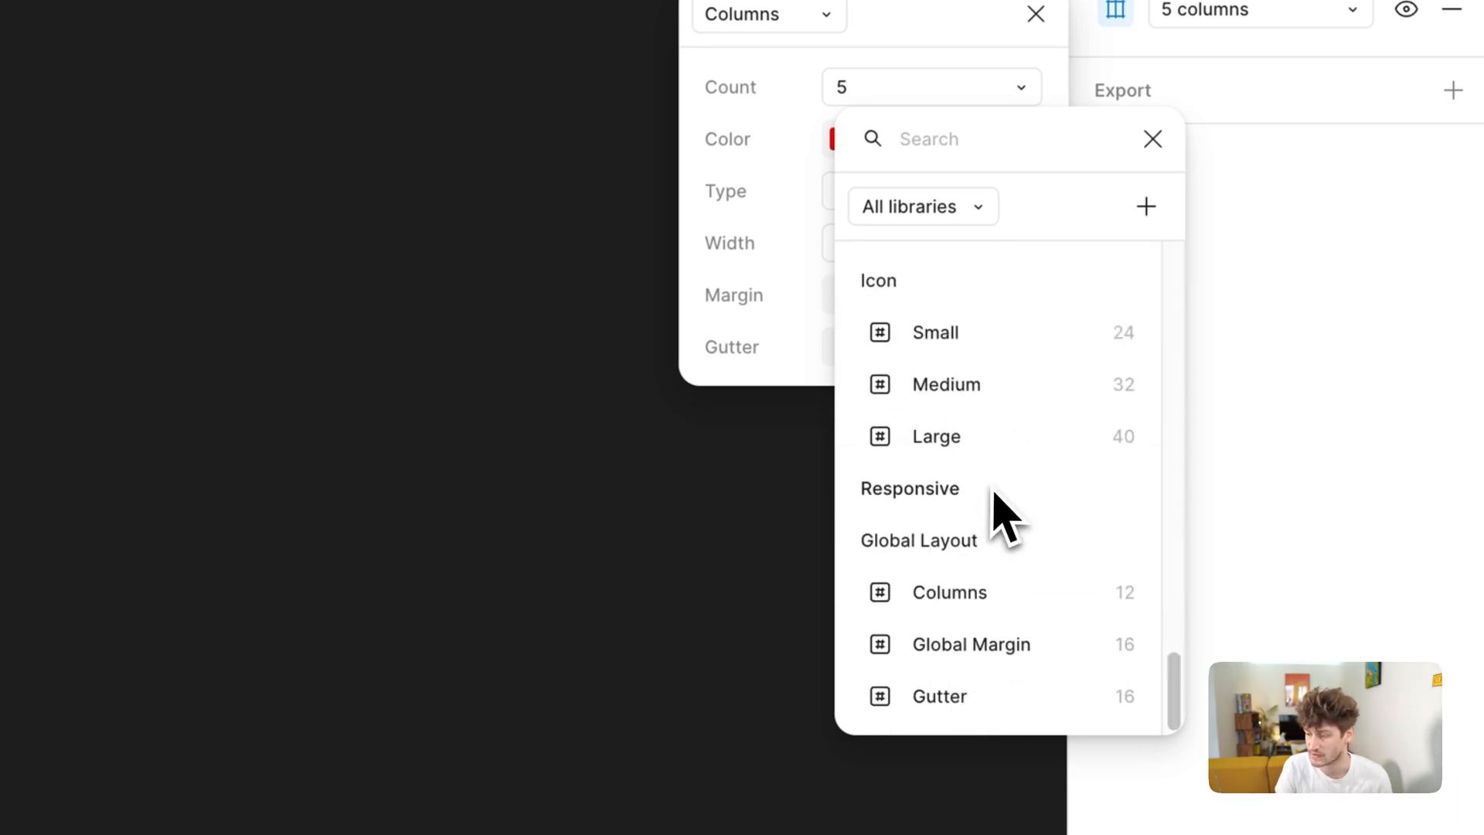
{"action": "left_click", "coordinate": [1025, 598]}
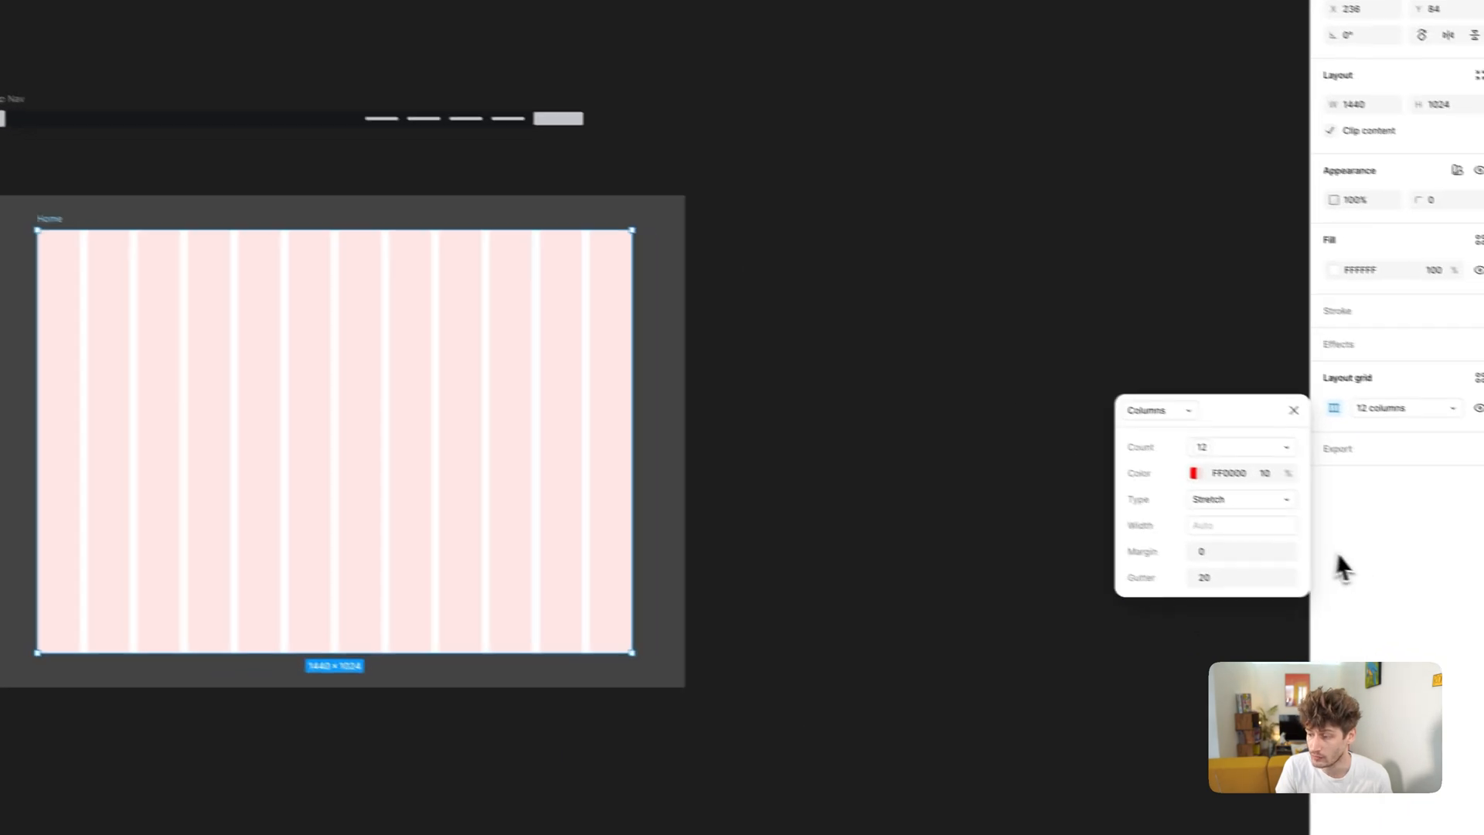
Apply the Global Margin variable to the layout grid's margin and the Gutter variable to its gutter
{"action": "left_click", "coordinate": [1233, 538]}
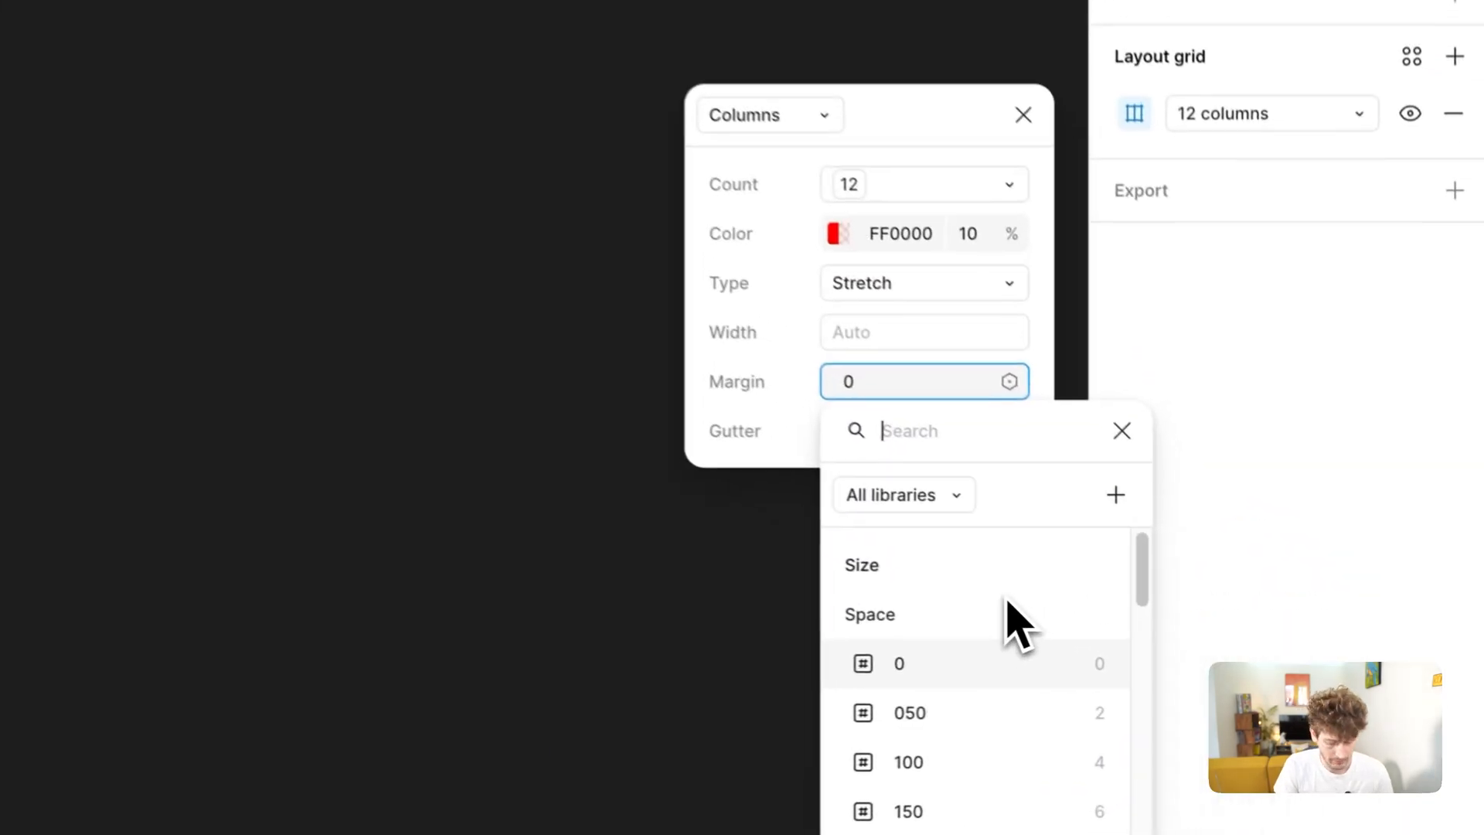
{"action": "type", "text": "mar"}
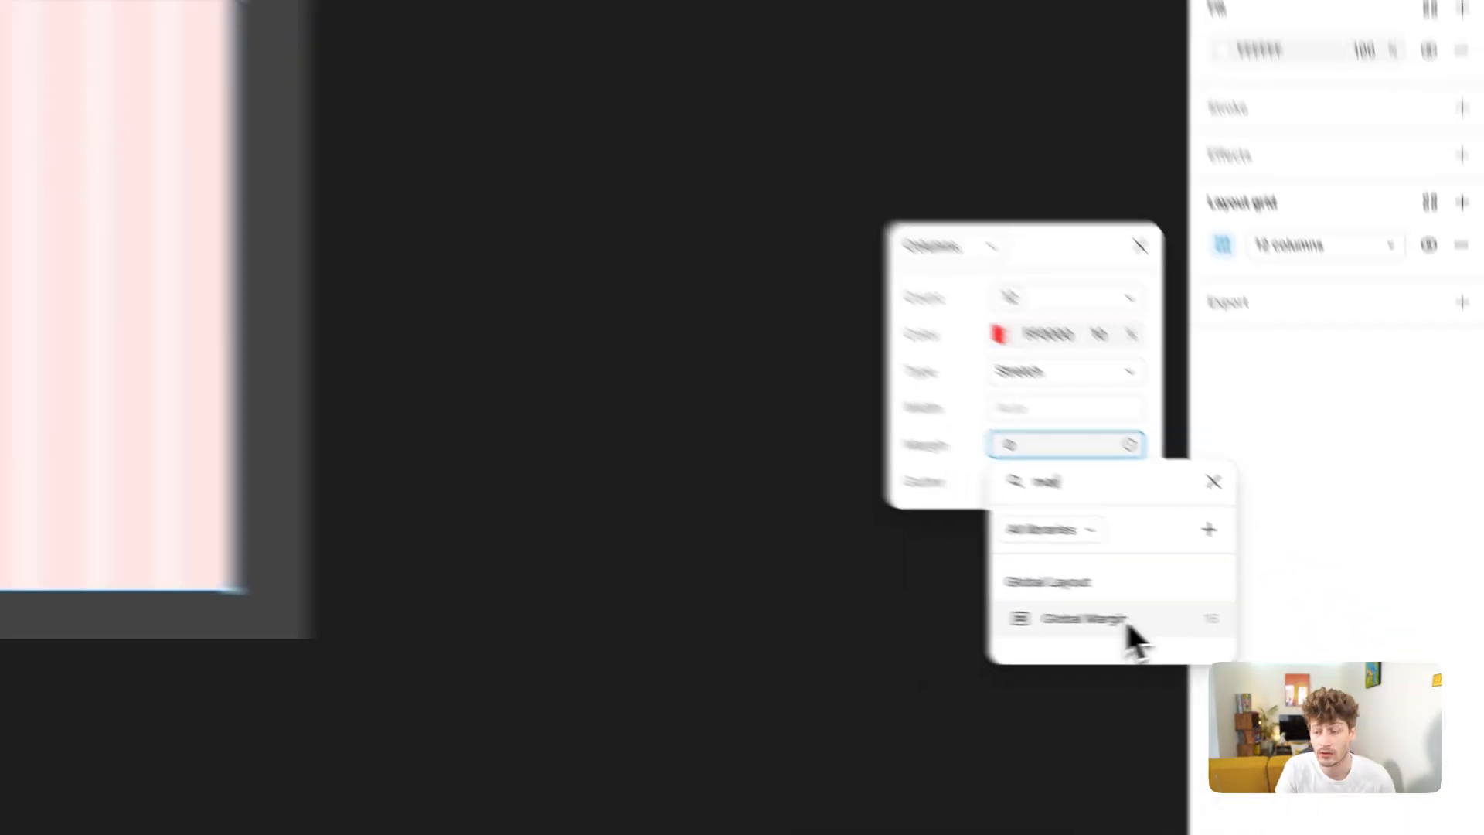
{"action": "left_click", "coordinate": [992, 612]}
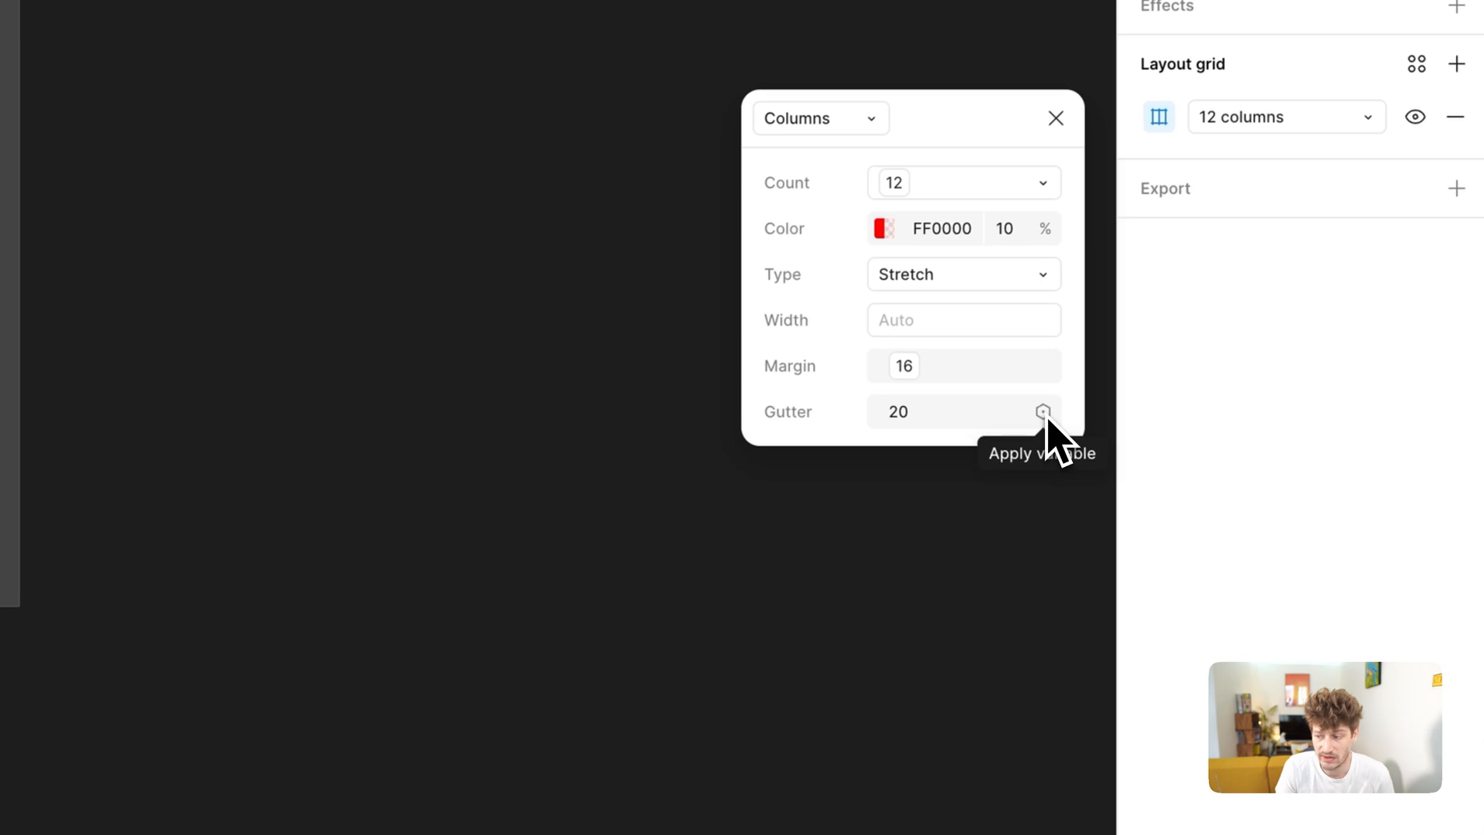
{"action": "left_click", "coordinate": [1043, 412]}
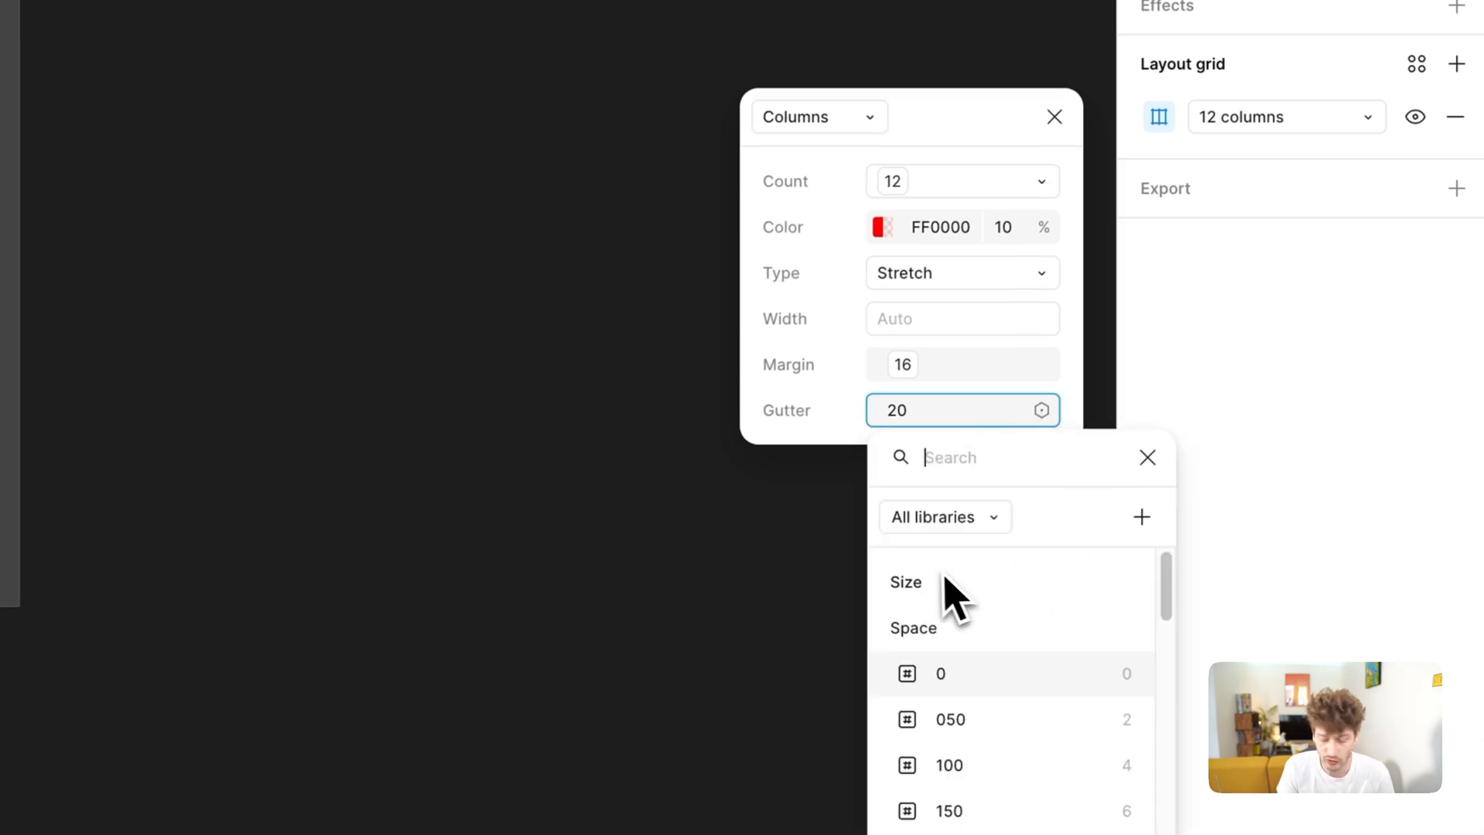
{"action": "type", "text": "gu"}
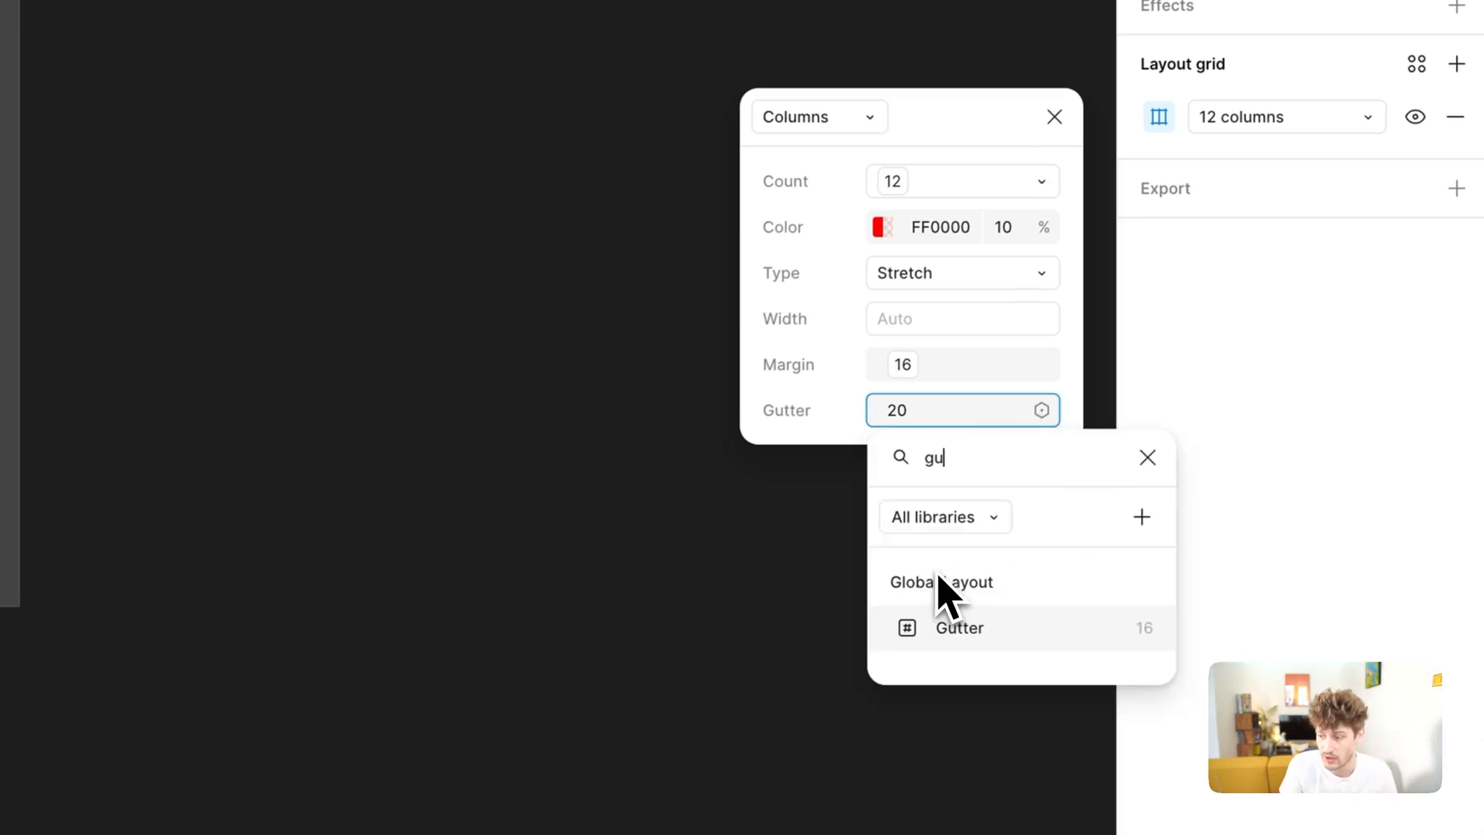
{"action": "left_click", "coordinate": [978, 623]}
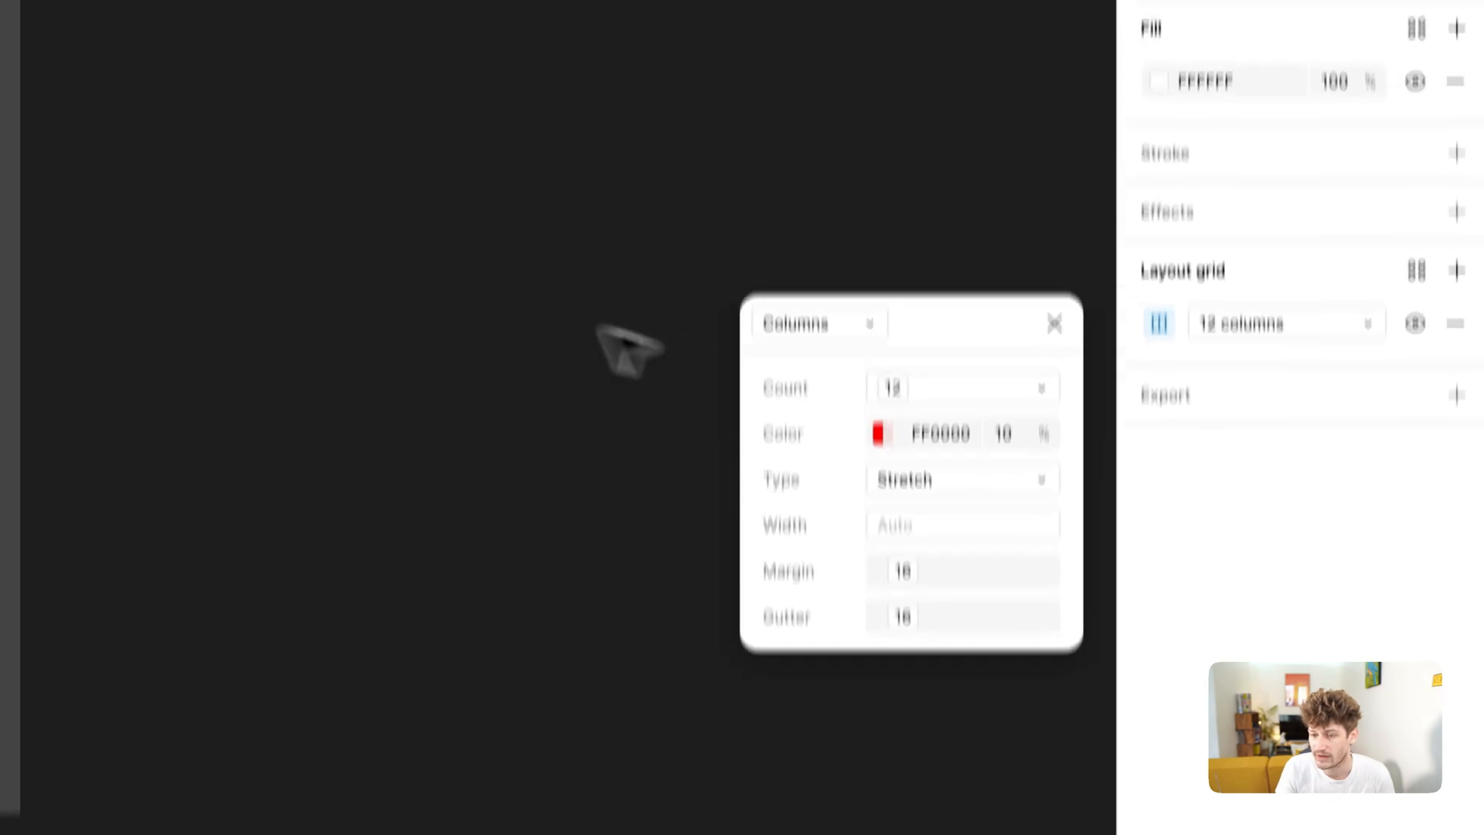
Deselect the frame, review the Desktop and Mobile values in the Responsive variable collection, and close the variables window
{"action": "left_click", "coordinate": [344, 304]}
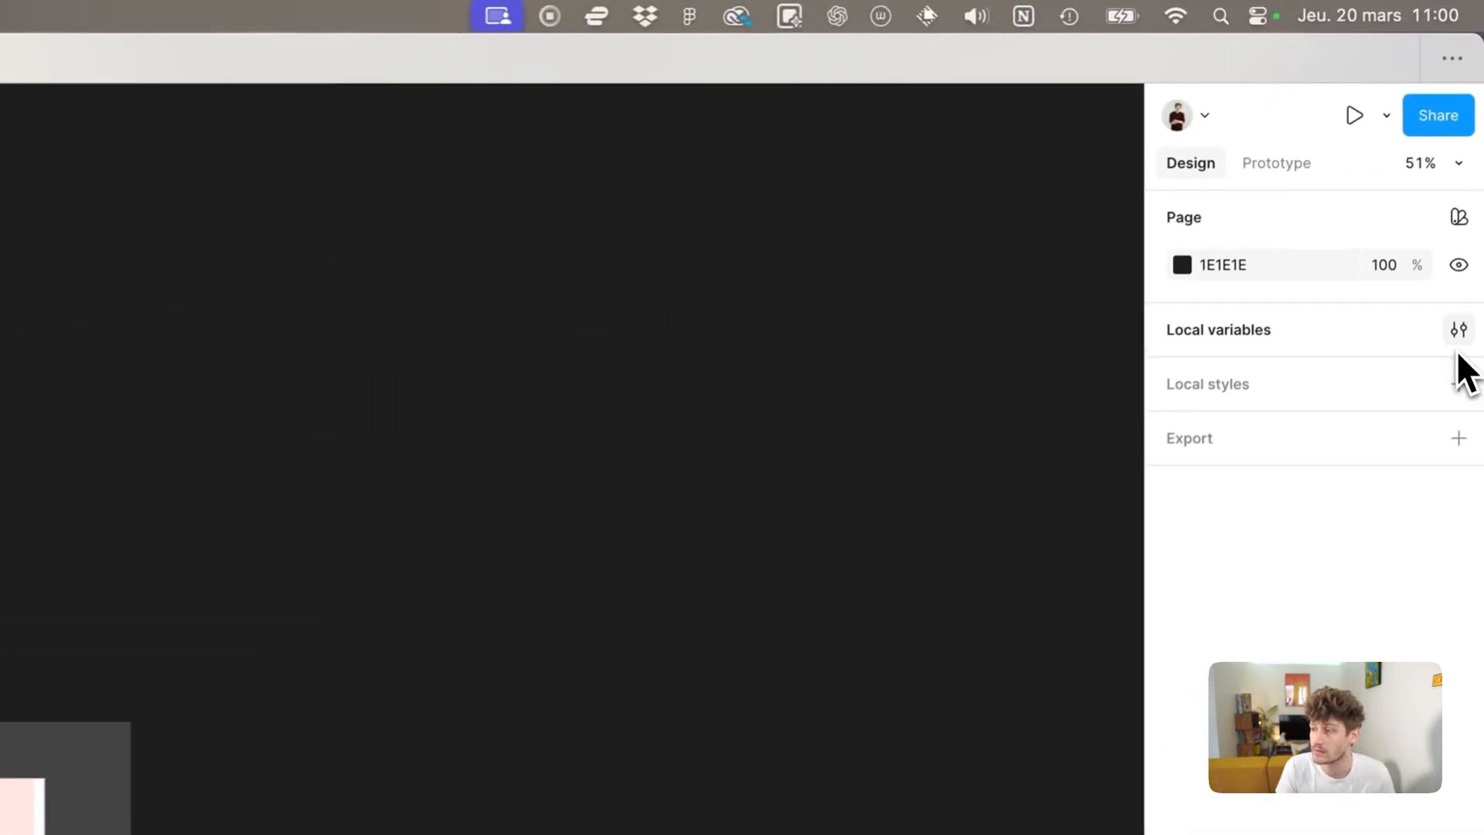
{"action": "left_click", "coordinate": [1473, 144]}
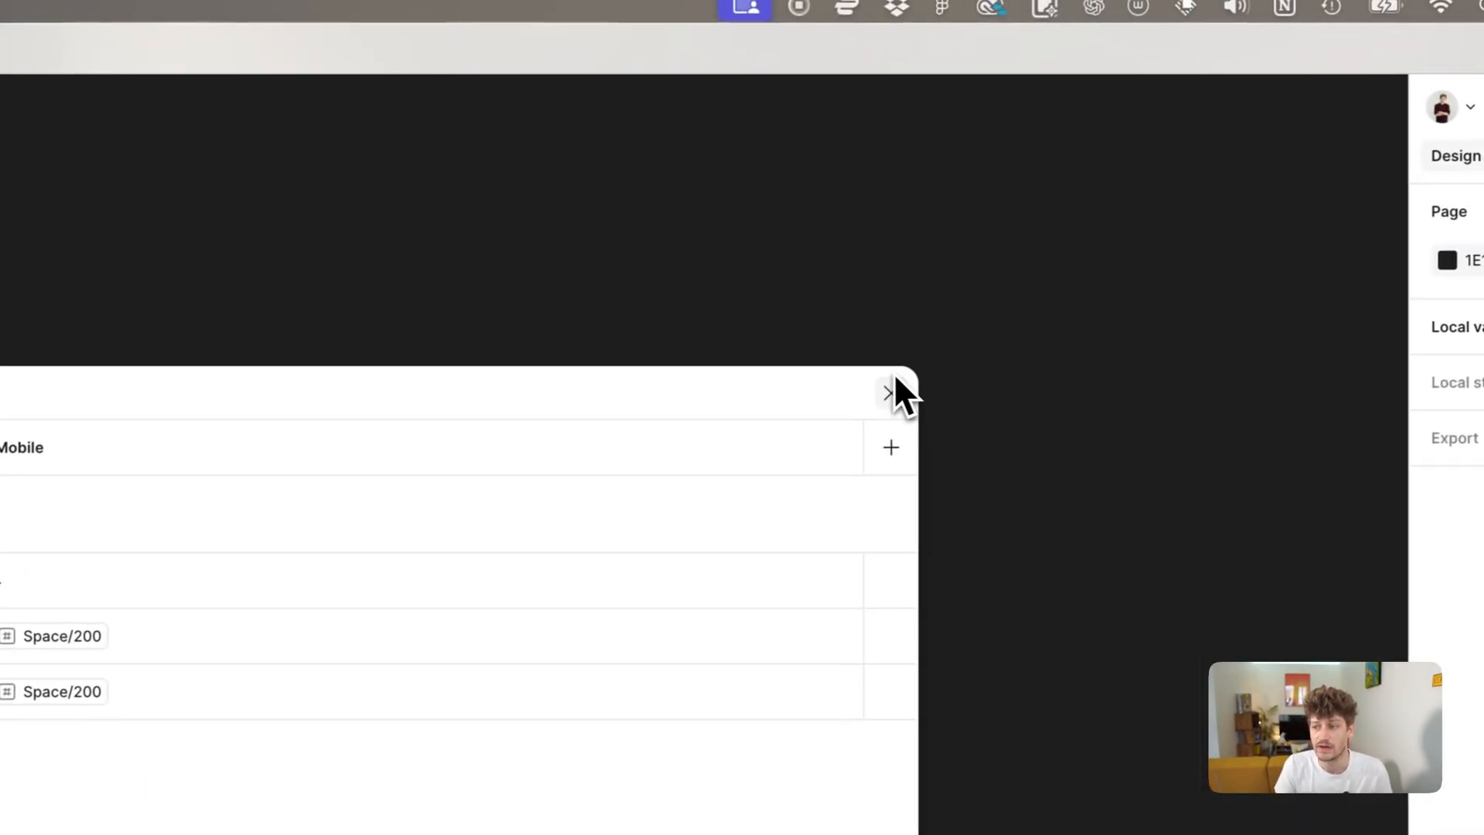
{"action": "left_click", "coordinate": [884, 397]}
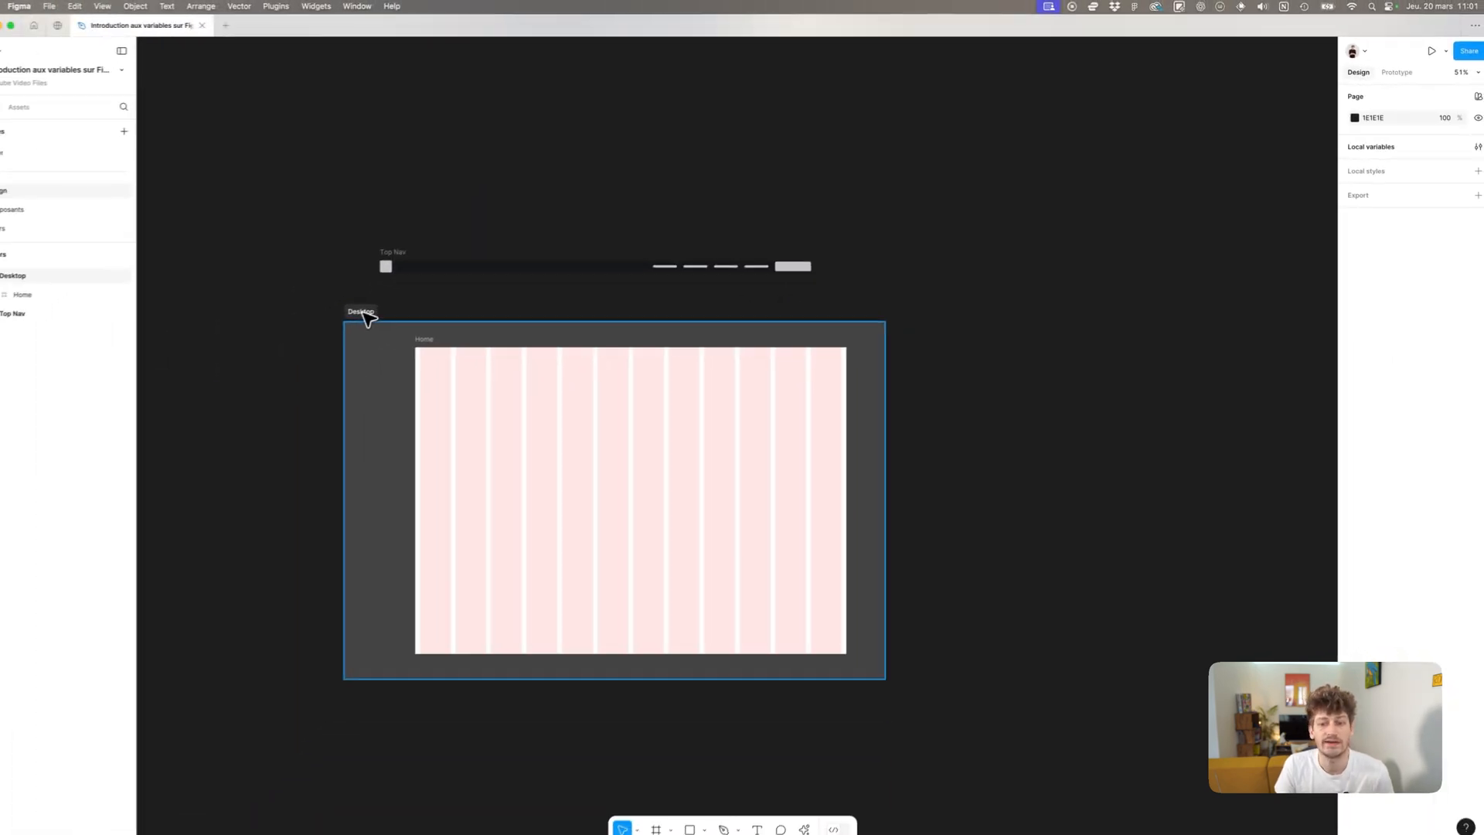
Select the Desktop section and examine the Responsive variable modes available for it
{"action": "left_click", "coordinate": [363, 312]}
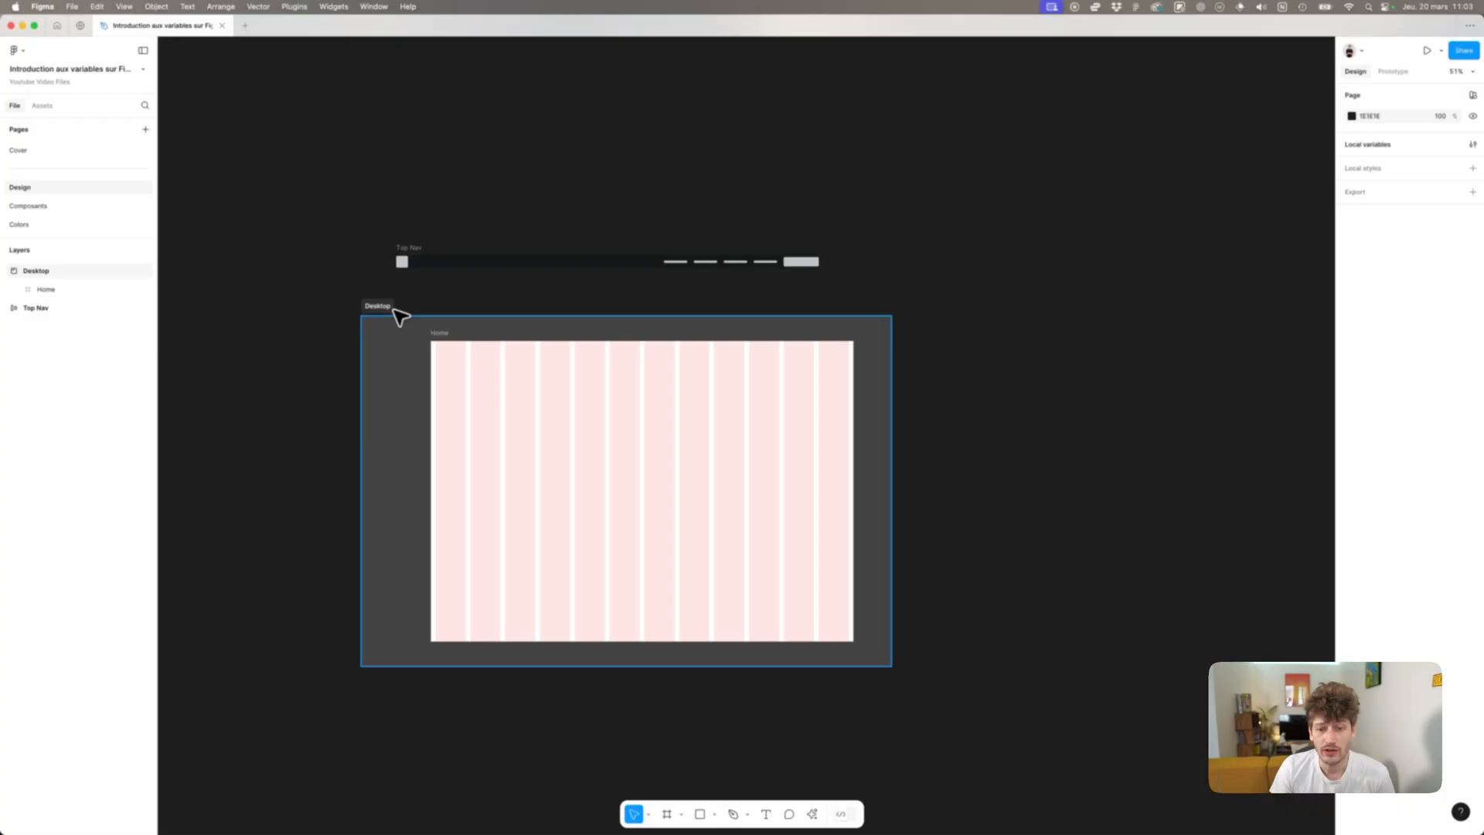
{"action": "left_click", "coordinate": [384, 308]}
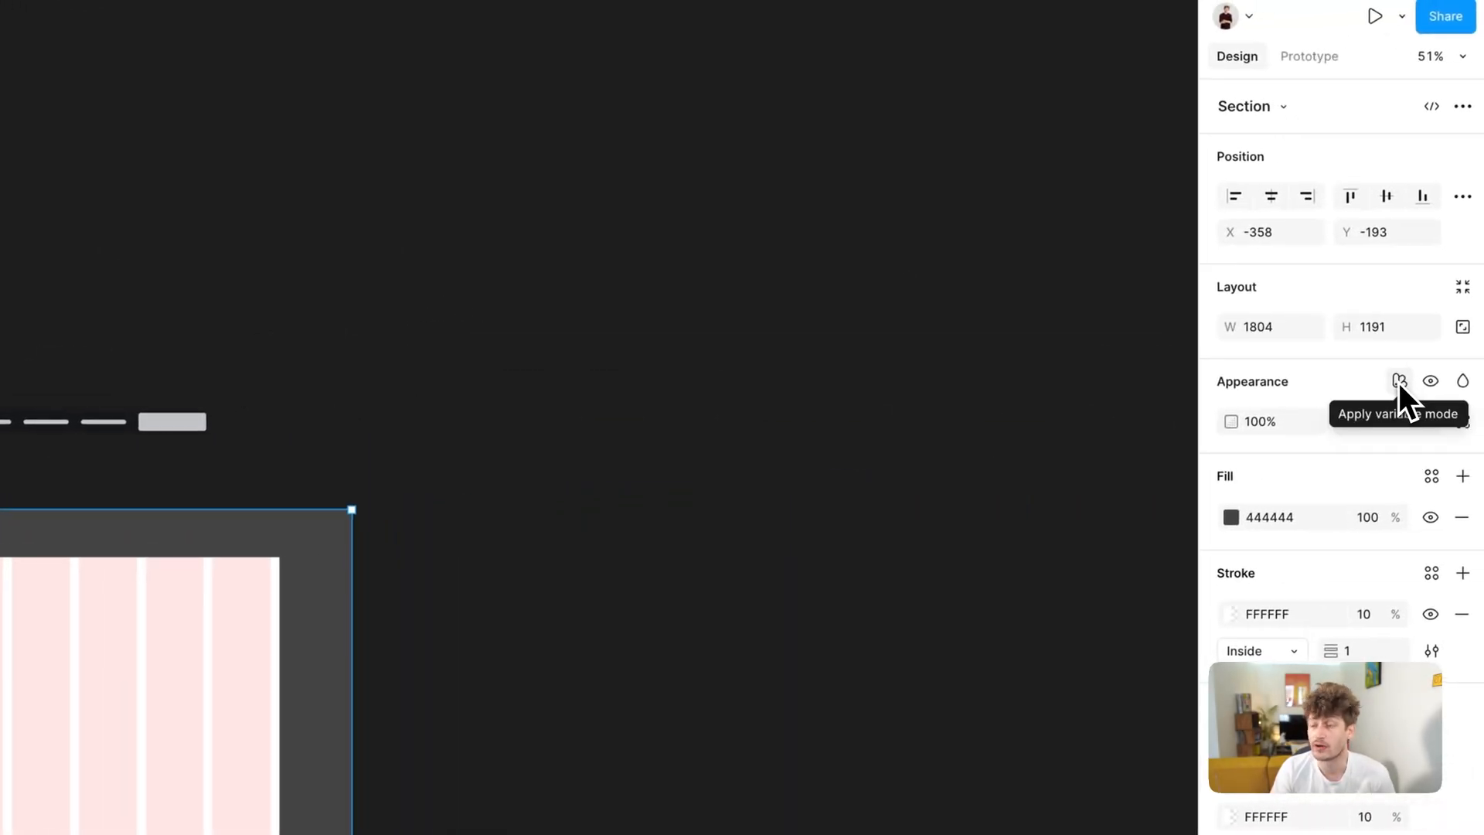
{"action": "left_click", "coordinate": [1398, 382]}
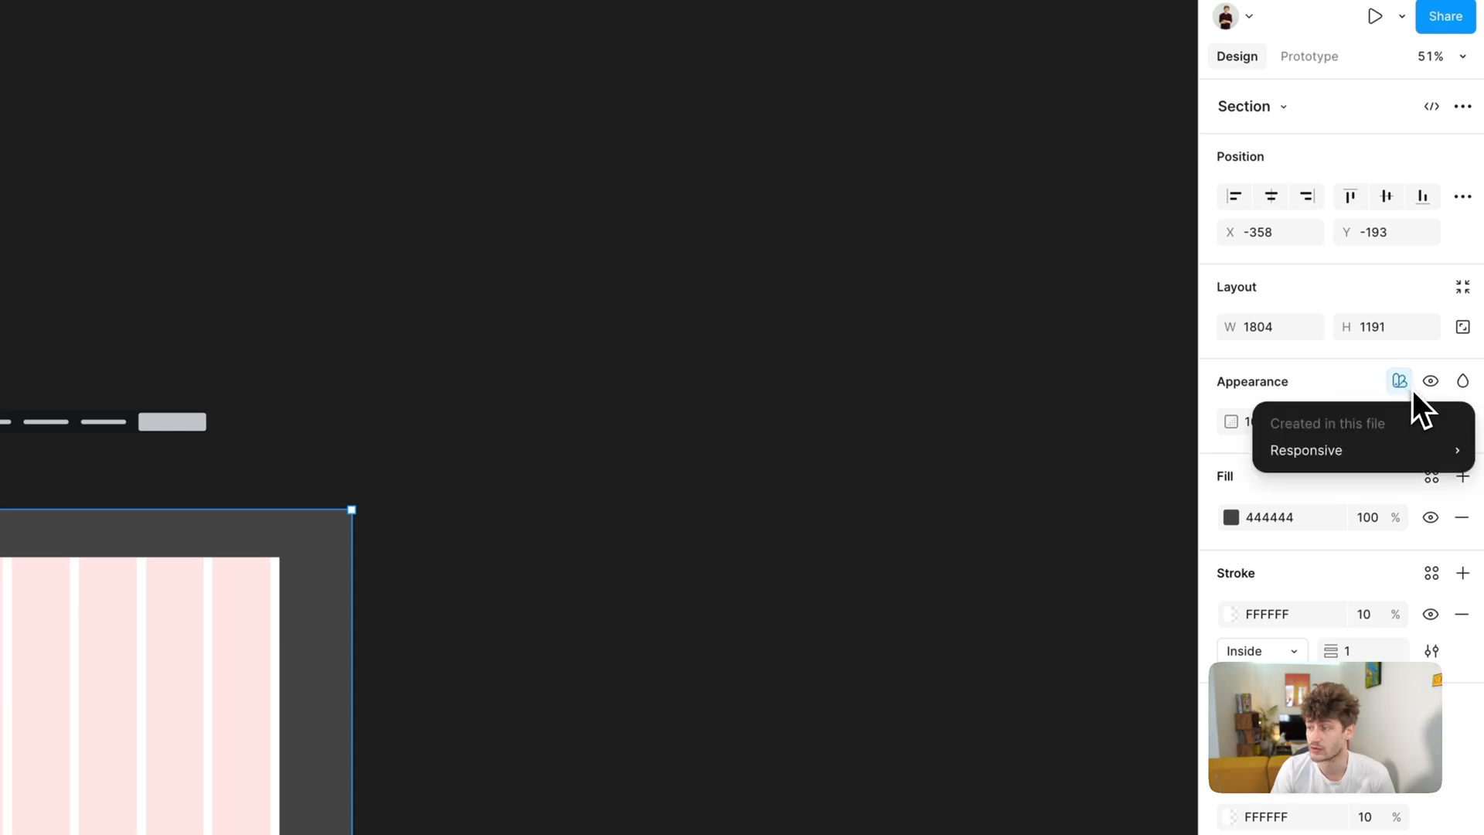
{"action": "mouse_move", "coordinate": [1374, 452]}
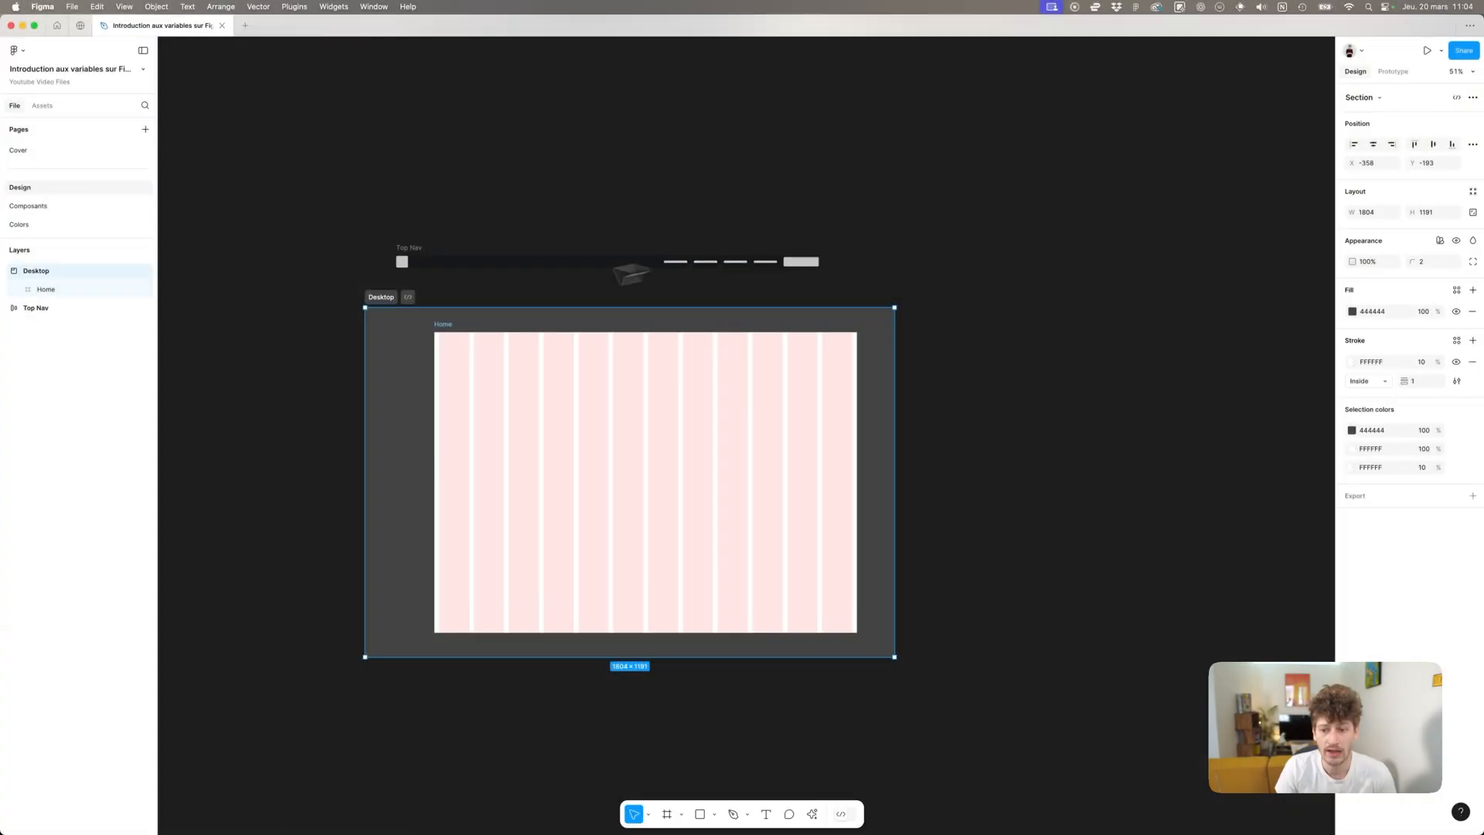
Set the Home frame's Responsive variable mode to Mobile
{"action": "left_click", "coordinate": [486, 263]}
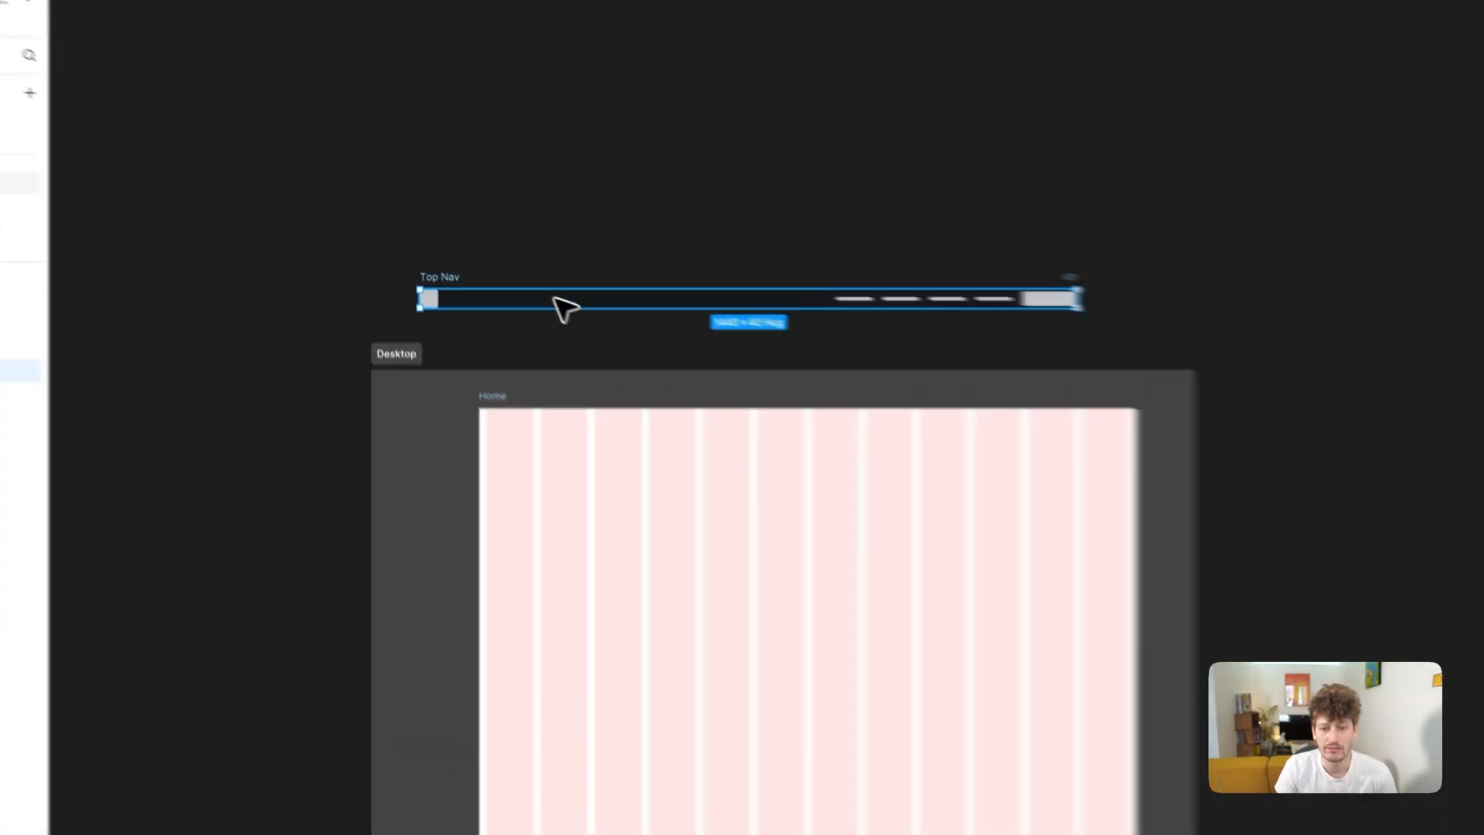
{"action": "left_click", "coordinate": [444, 325]}
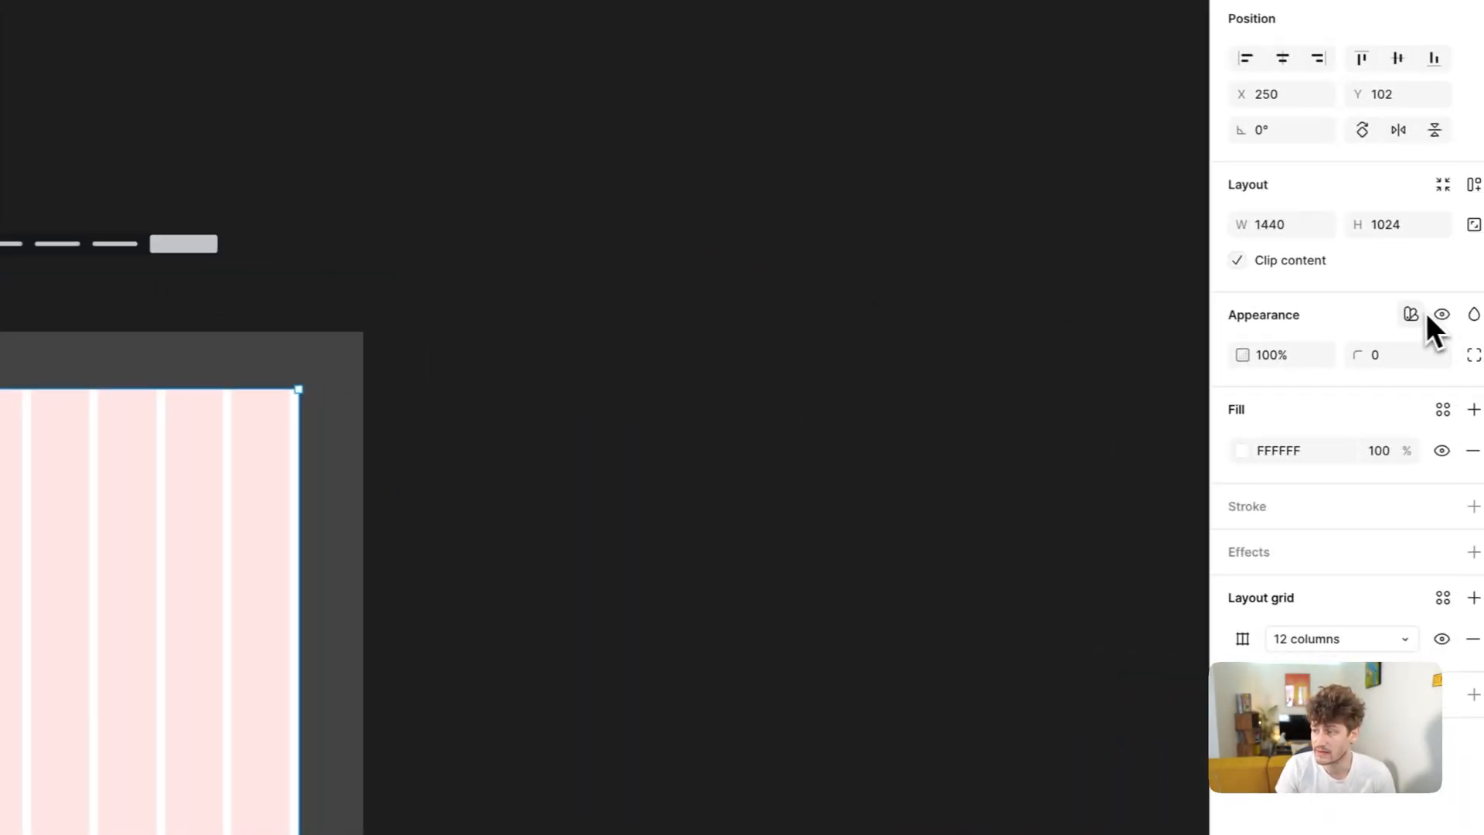
{"action": "left_click", "coordinate": [1411, 313]}
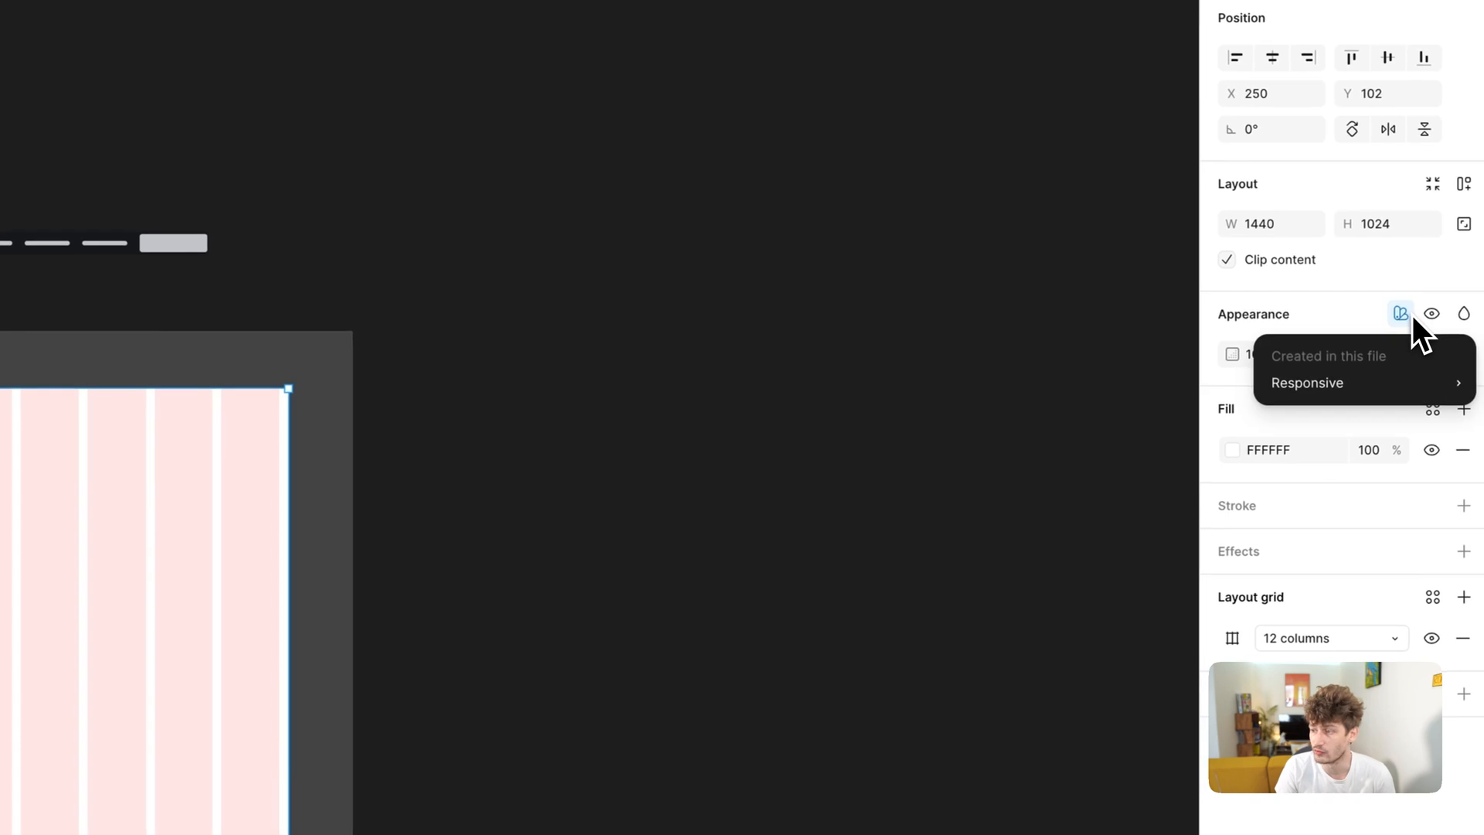
{"action": "mouse_move", "coordinate": [1401, 365]}
{"action": "left_click", "coordinate": [1071, 450]}
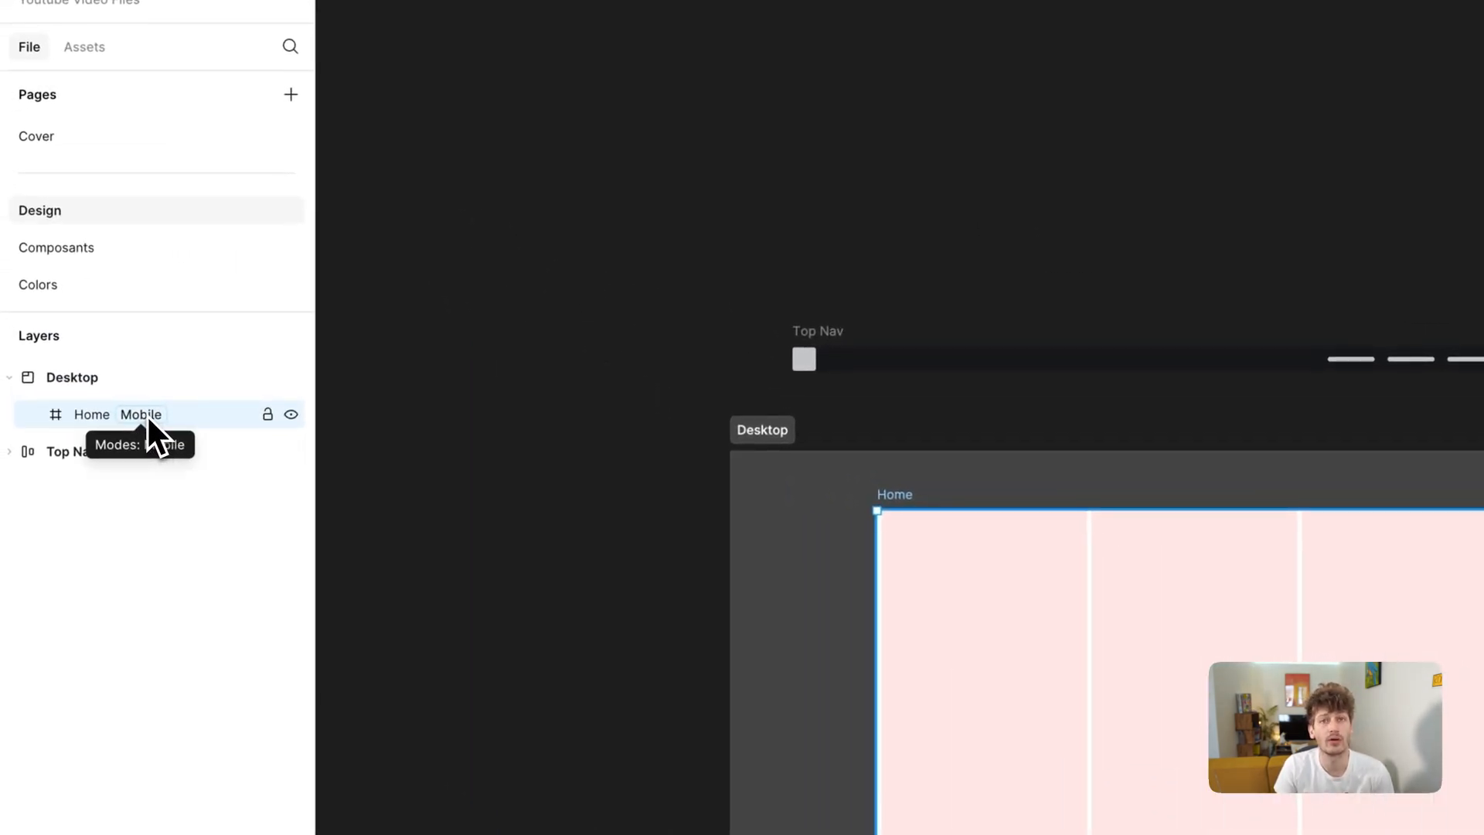
Set the Desktop section's Responsive variable mode to Desktop
{"action": "left_click", "coordinate": [765, 431]}
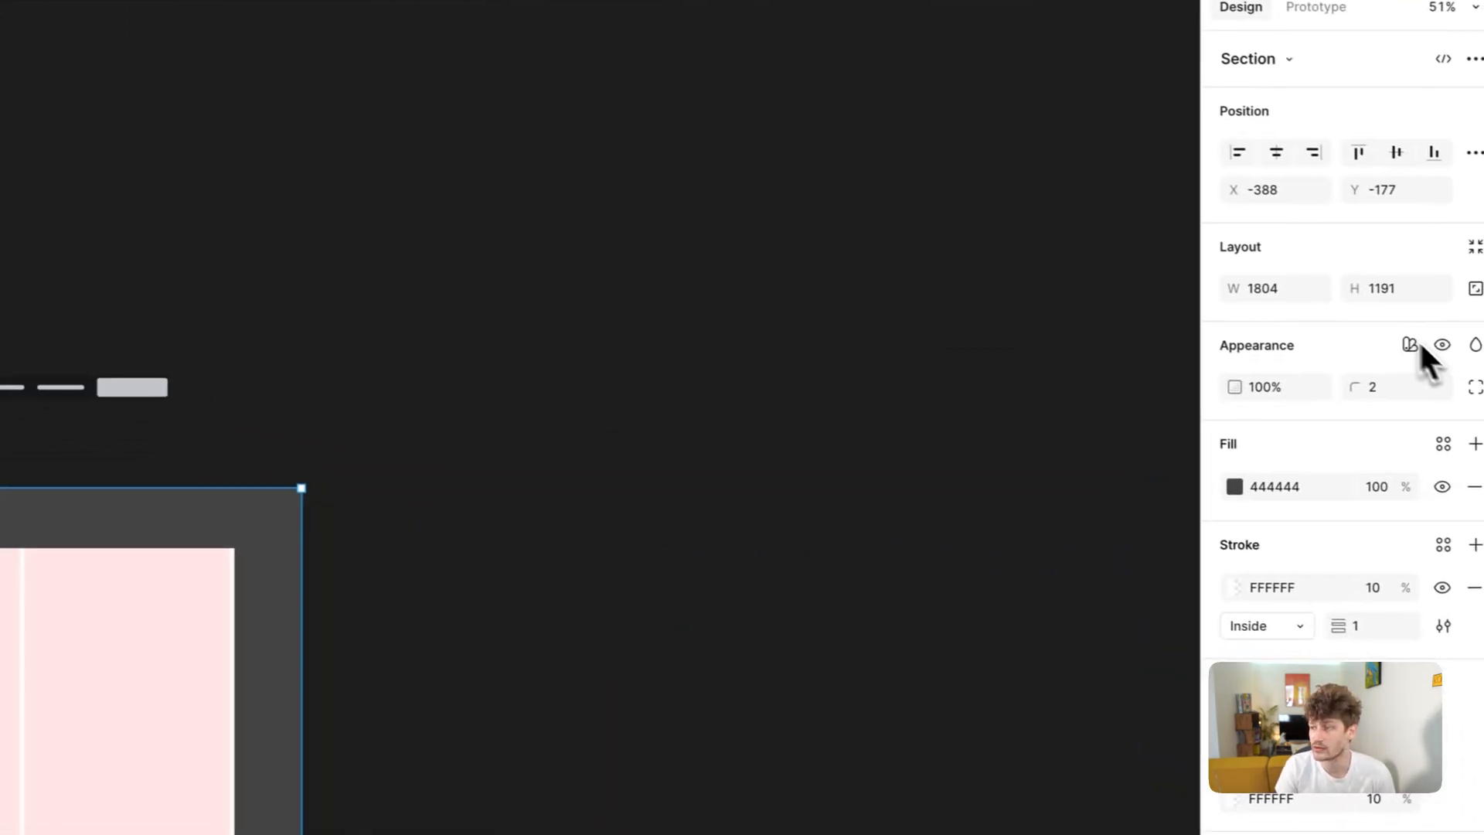
{"action": "left_click", "coordinate": [1398, 343]}
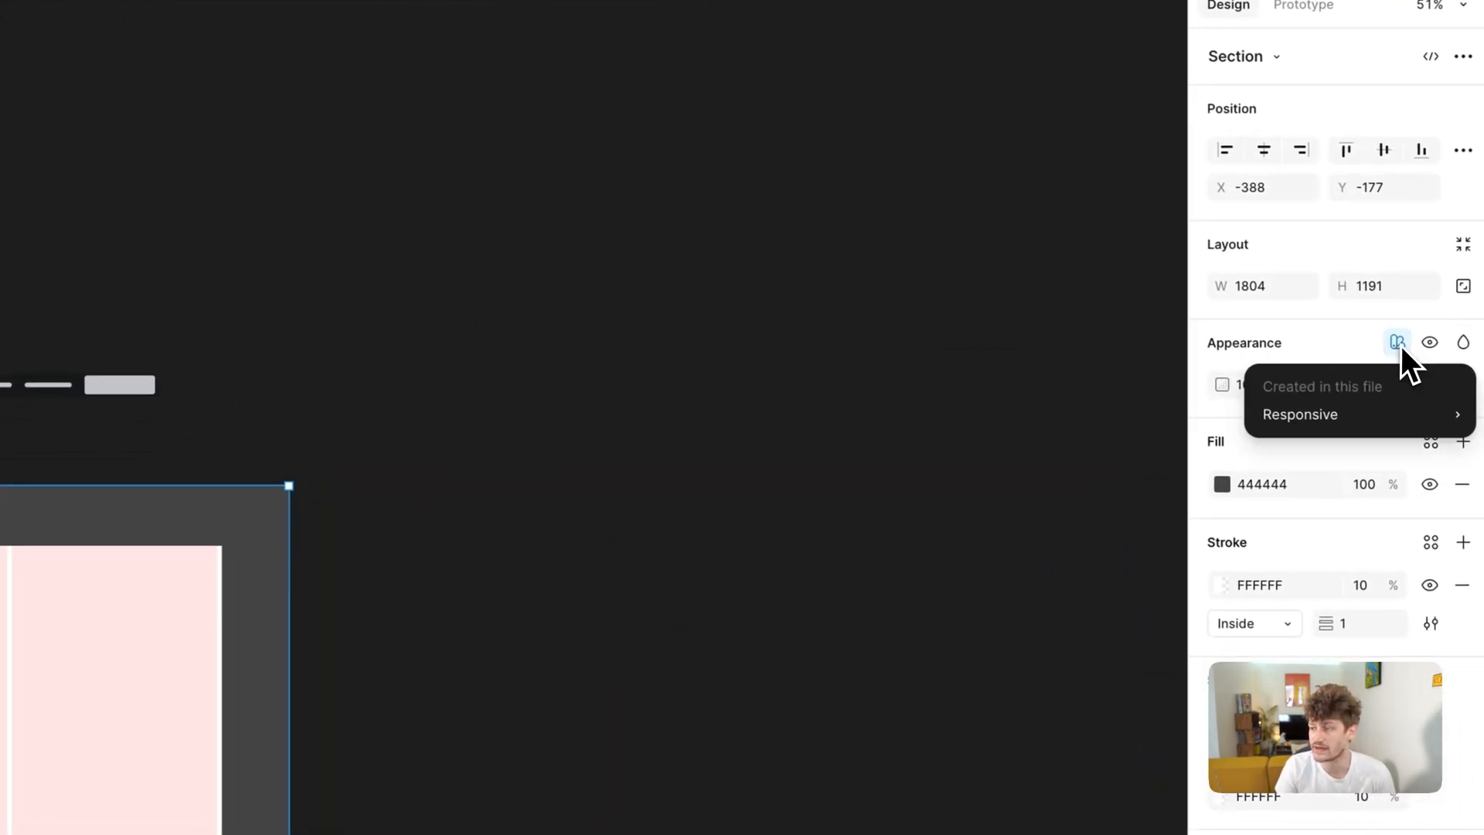
{"action": "mouse_move", "coordinate": [1359, 402]}
{"action": "left_click", "coordinate": [1092, 463]}
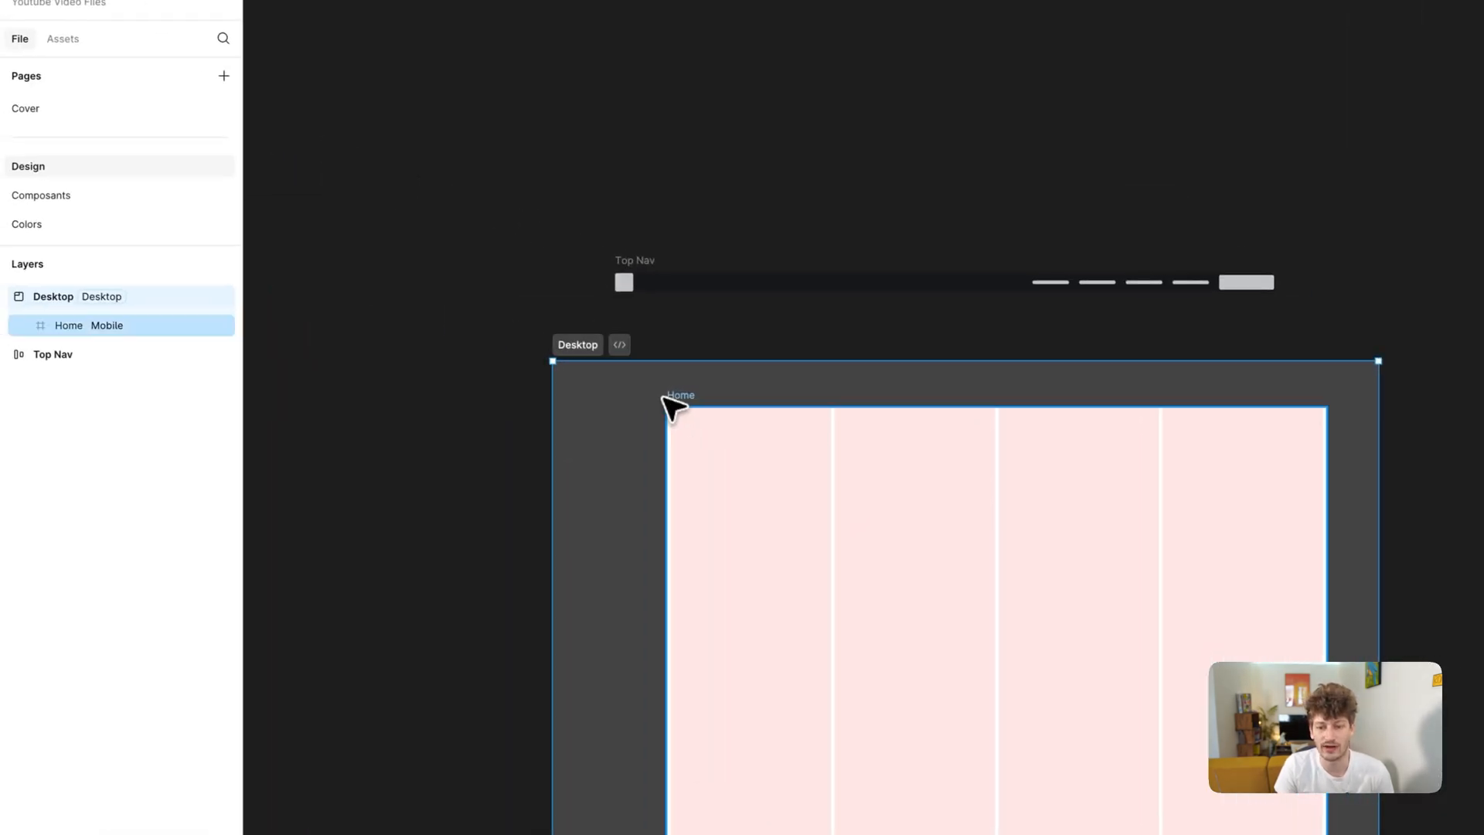
Reset the Home frame's Responsive variable mode to Auto (Desktop) so it inherits from its section
{"action": "left_click_drag", "start_coordinate": [362, 313], "coordinate": [358, 316]}
{"action": "left_click_drag", "start_coordinate": [674, 405], "coordinate": [659, 402]}
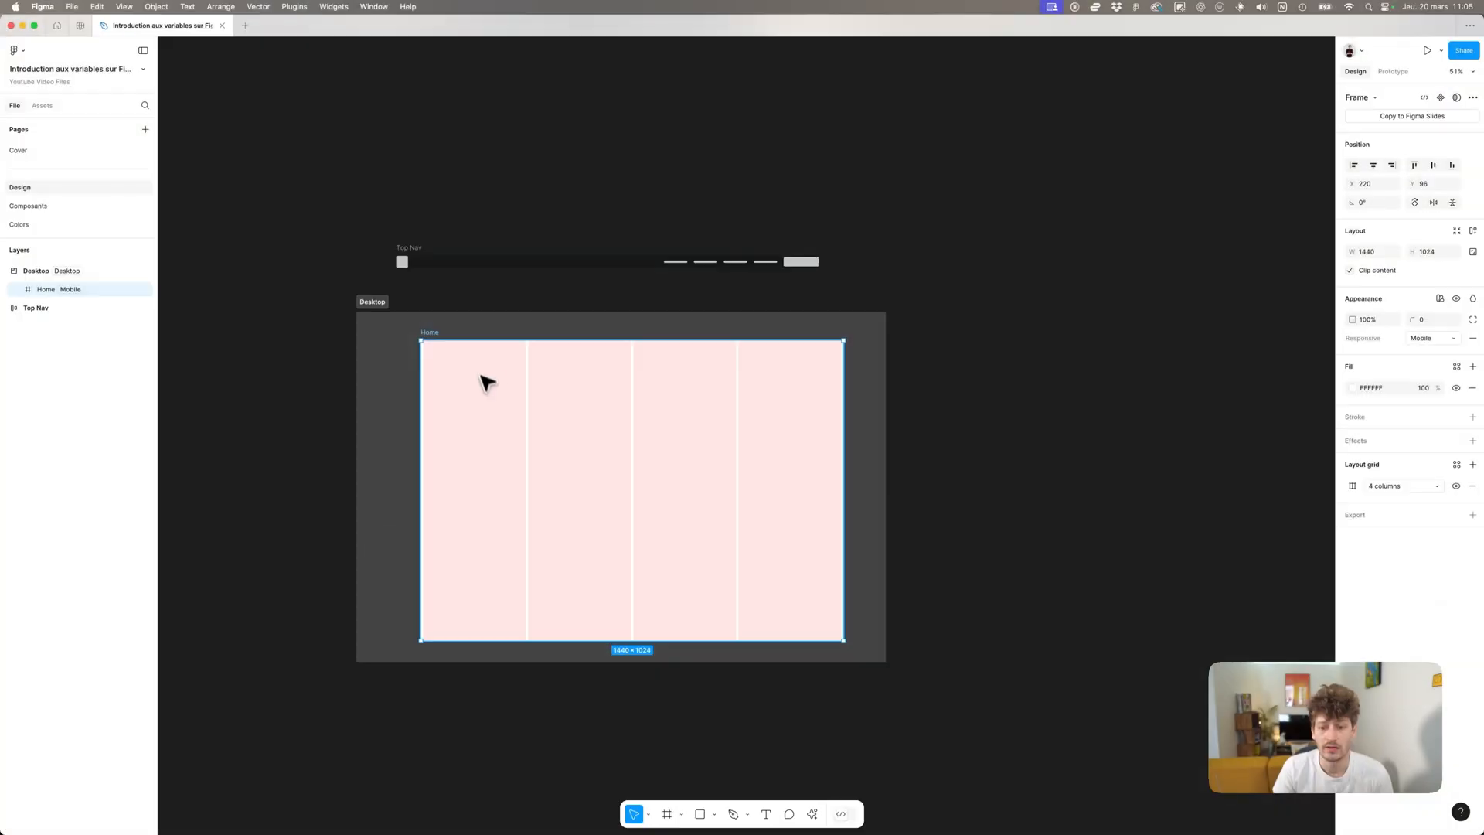
{"action": "left_click", "coordinate": [1440, 298]}
{"action": "mouse_move", "coordinate": [1410, 336]}
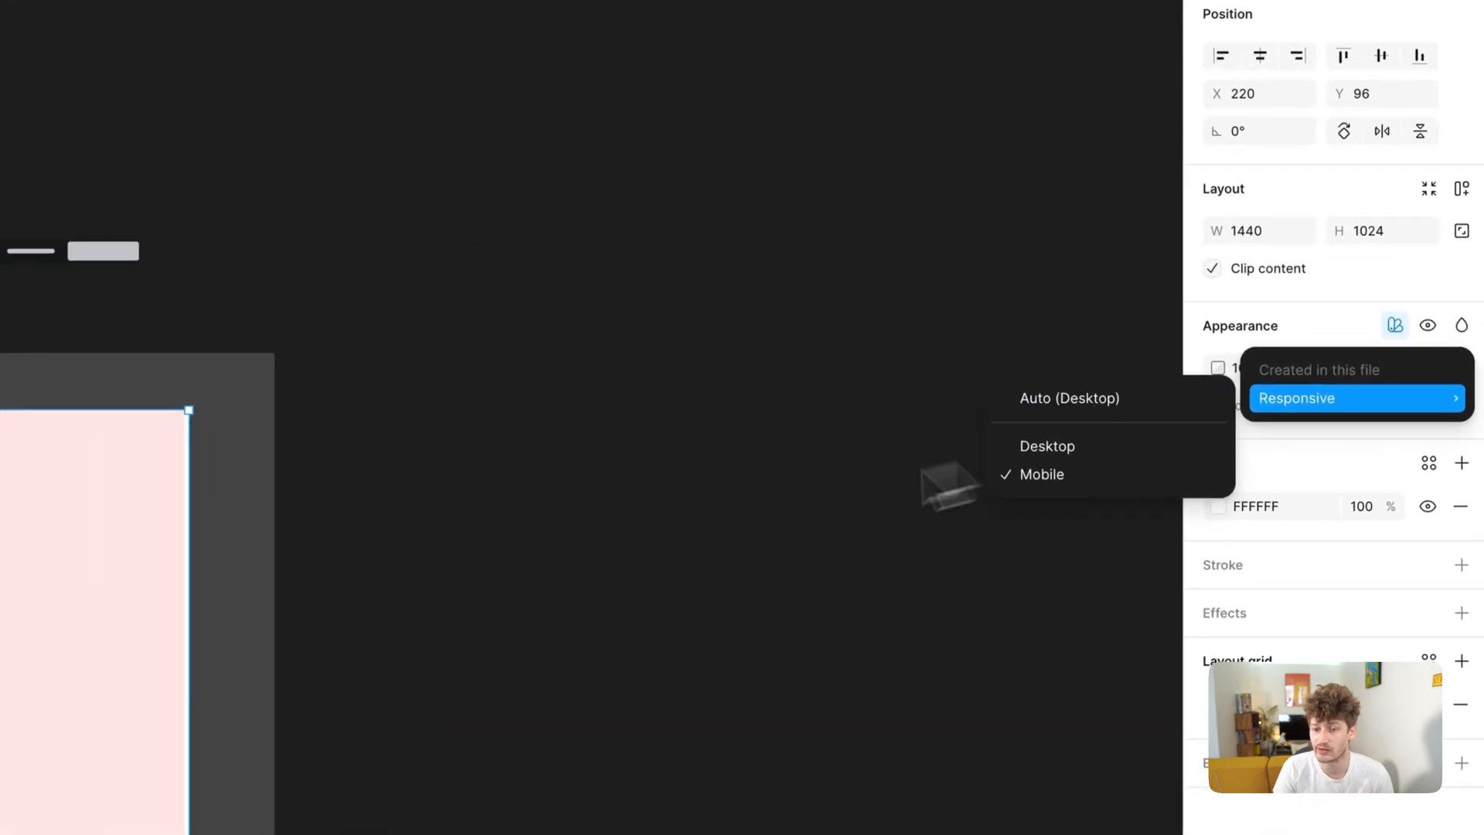
{"action": "left_click", "coordinate": [1101, 398]}
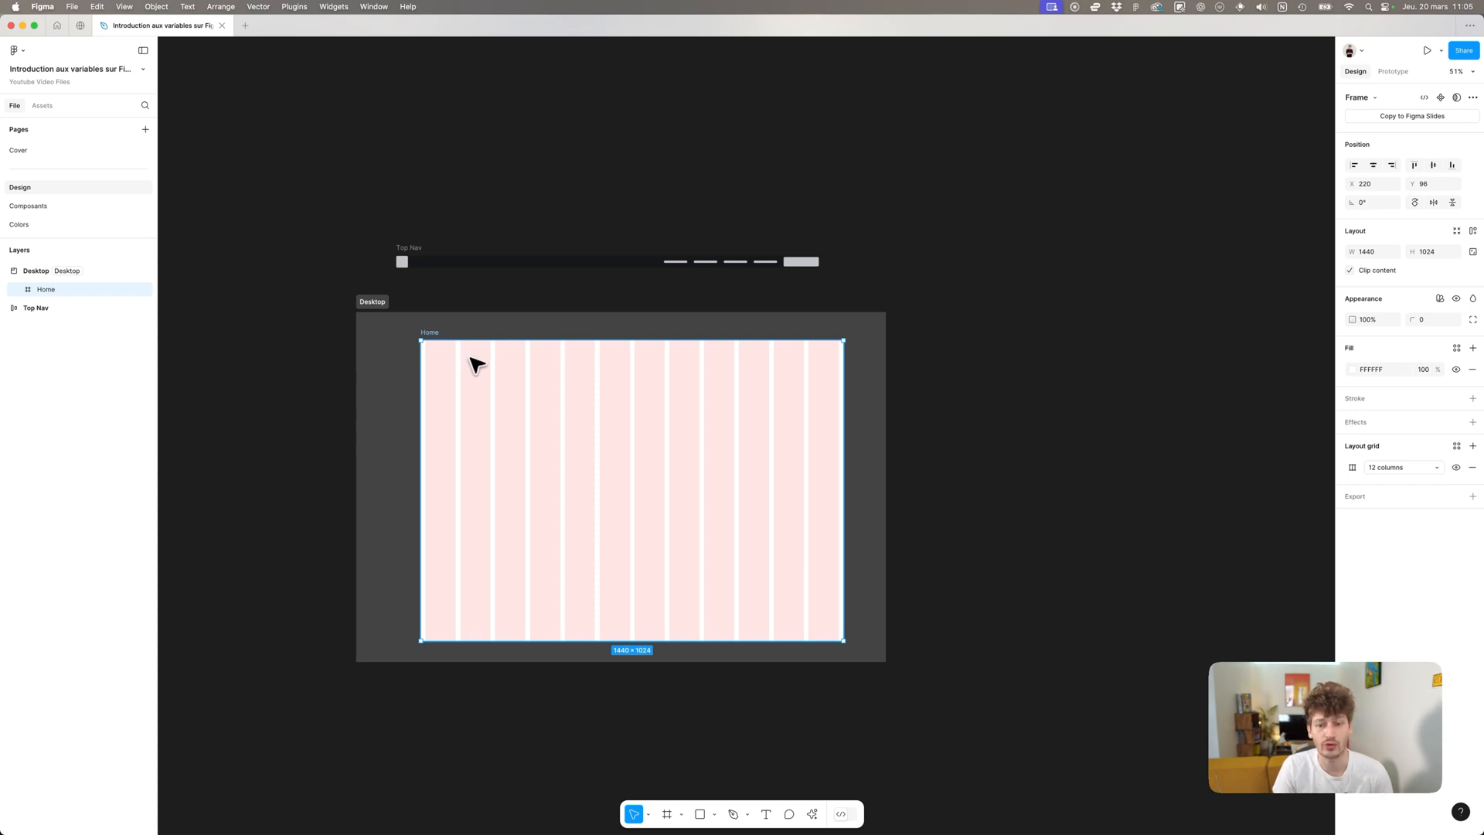
Switch the Desktop section's Responsive variable mode to Mobile and back to Auto (Desktop)
{"action": "left_click_drag", "start_coordinate": [381, 303], "coordinate": [388, 298]}
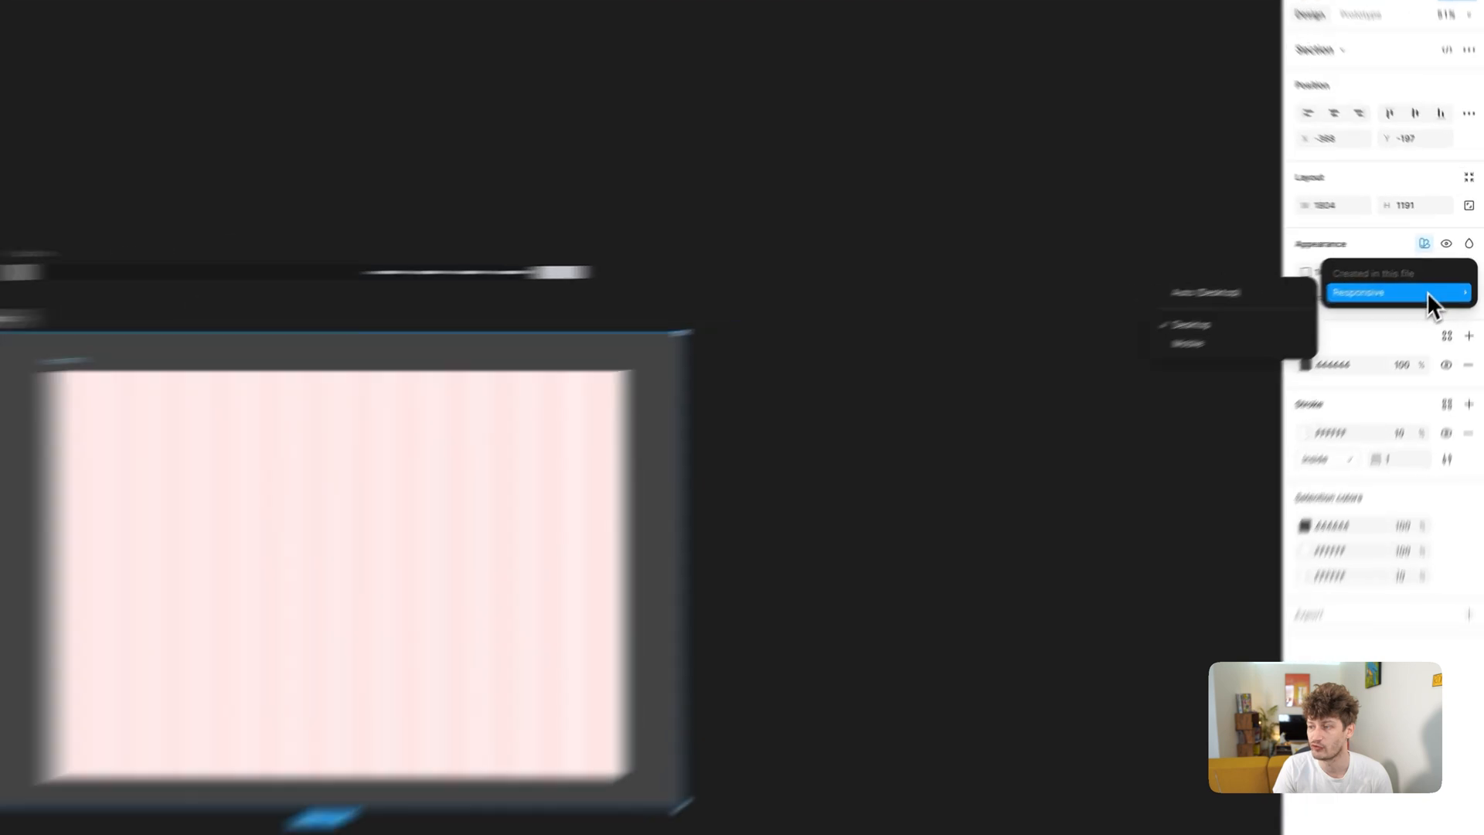
{"action": "left_click", "coordinate": [1315, 314]}
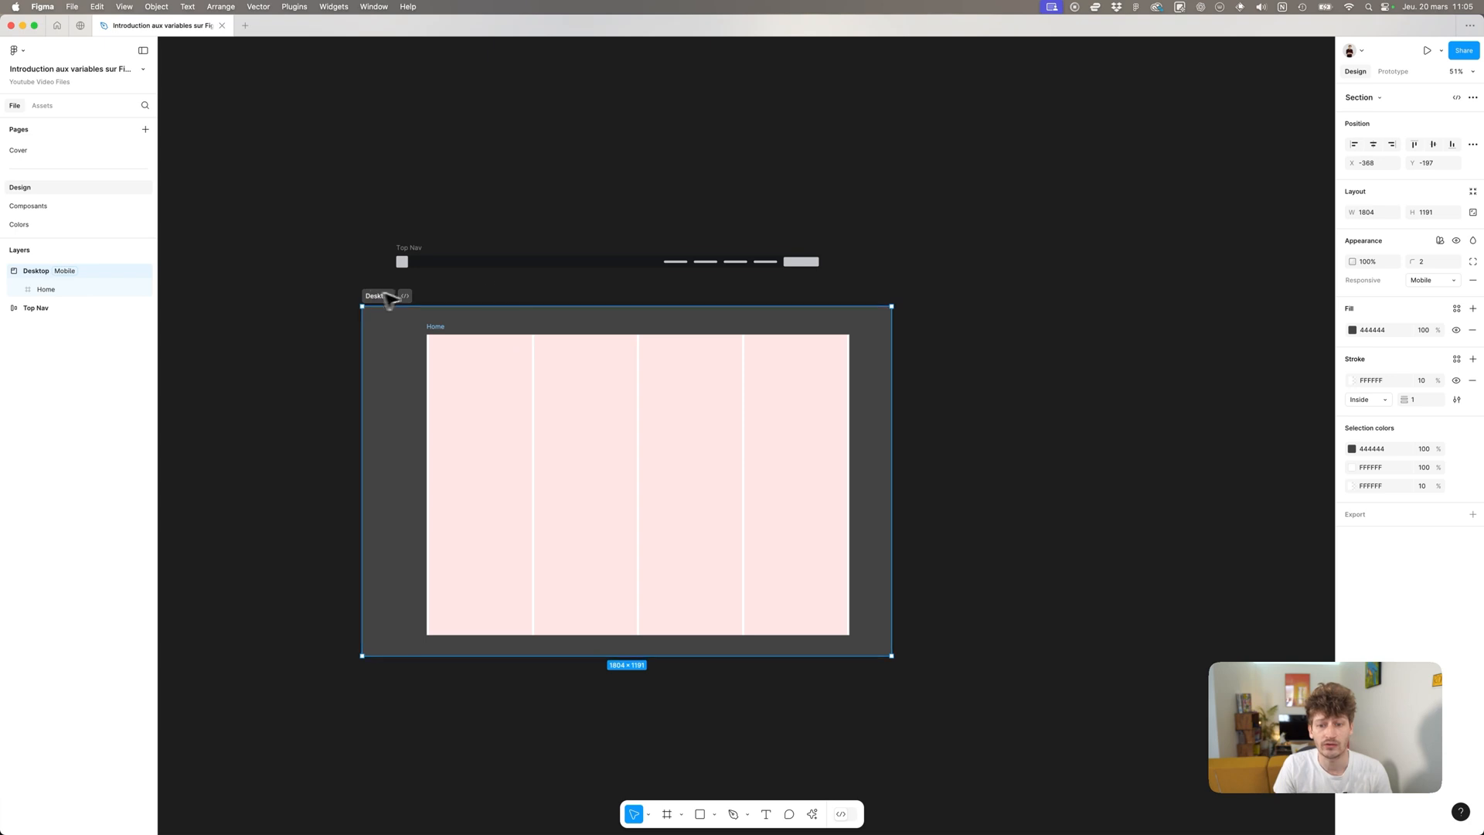
{"action": "left_click", "coordinate": [1440, 241]}
{"action": "mouse_move", "coordinate": [1423, 287]}
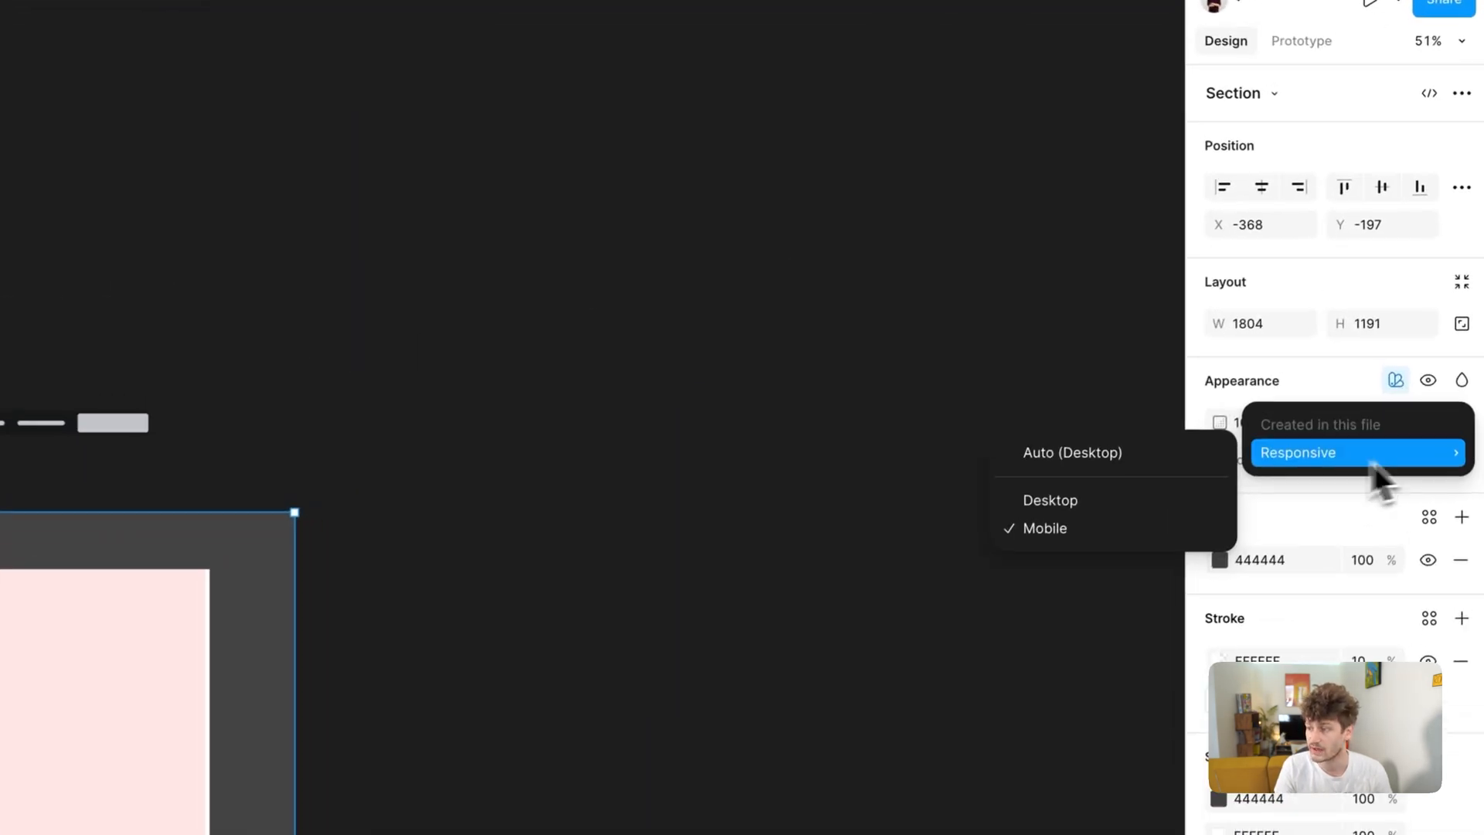
{"action": "left_click", "coordinate": [1280, 295]}
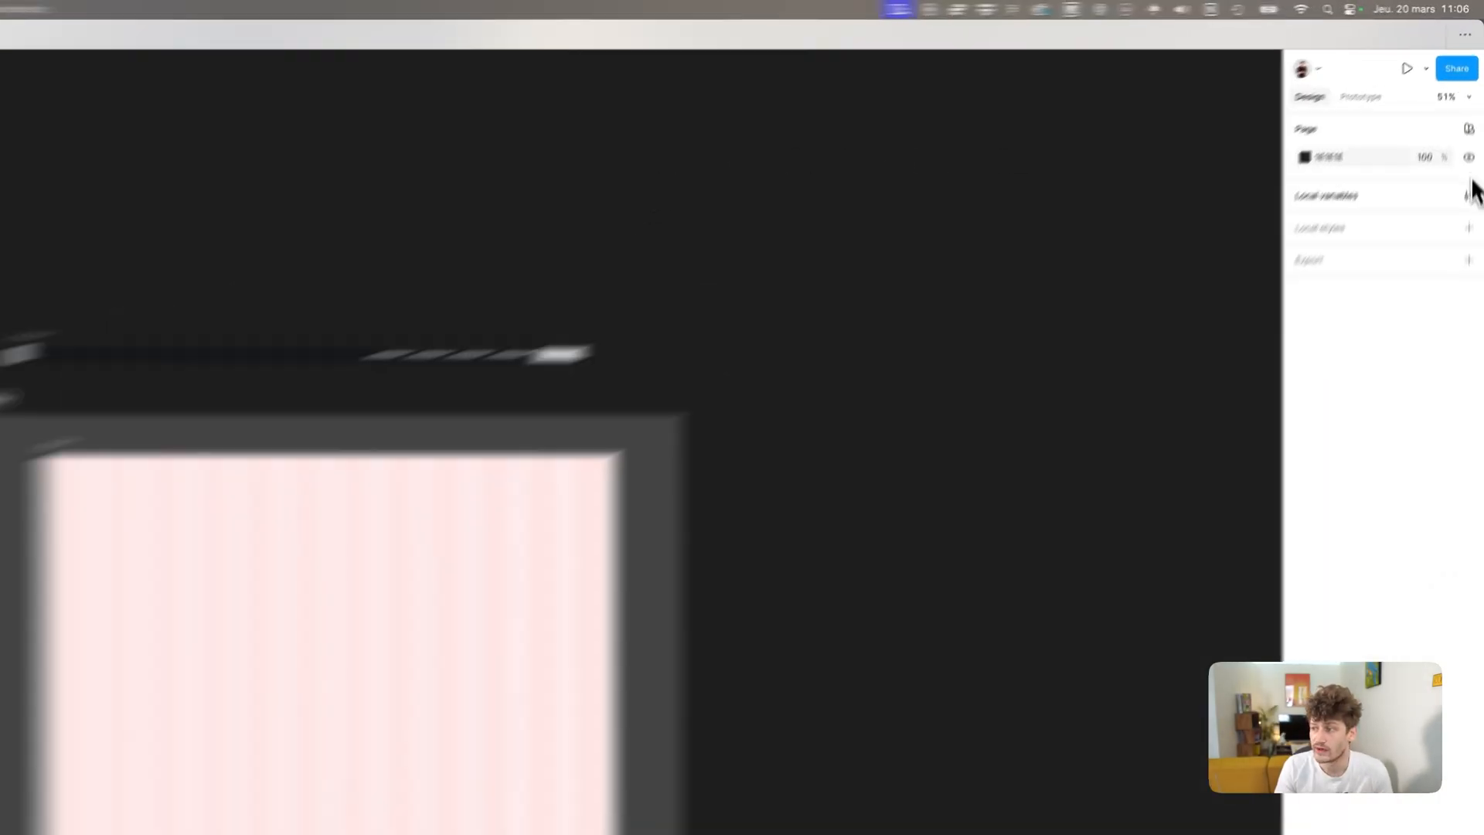
Create a number variable named Screen Width in the Responsive variable collection
{"action": "left_click", "coordinate": [1473, 144]}
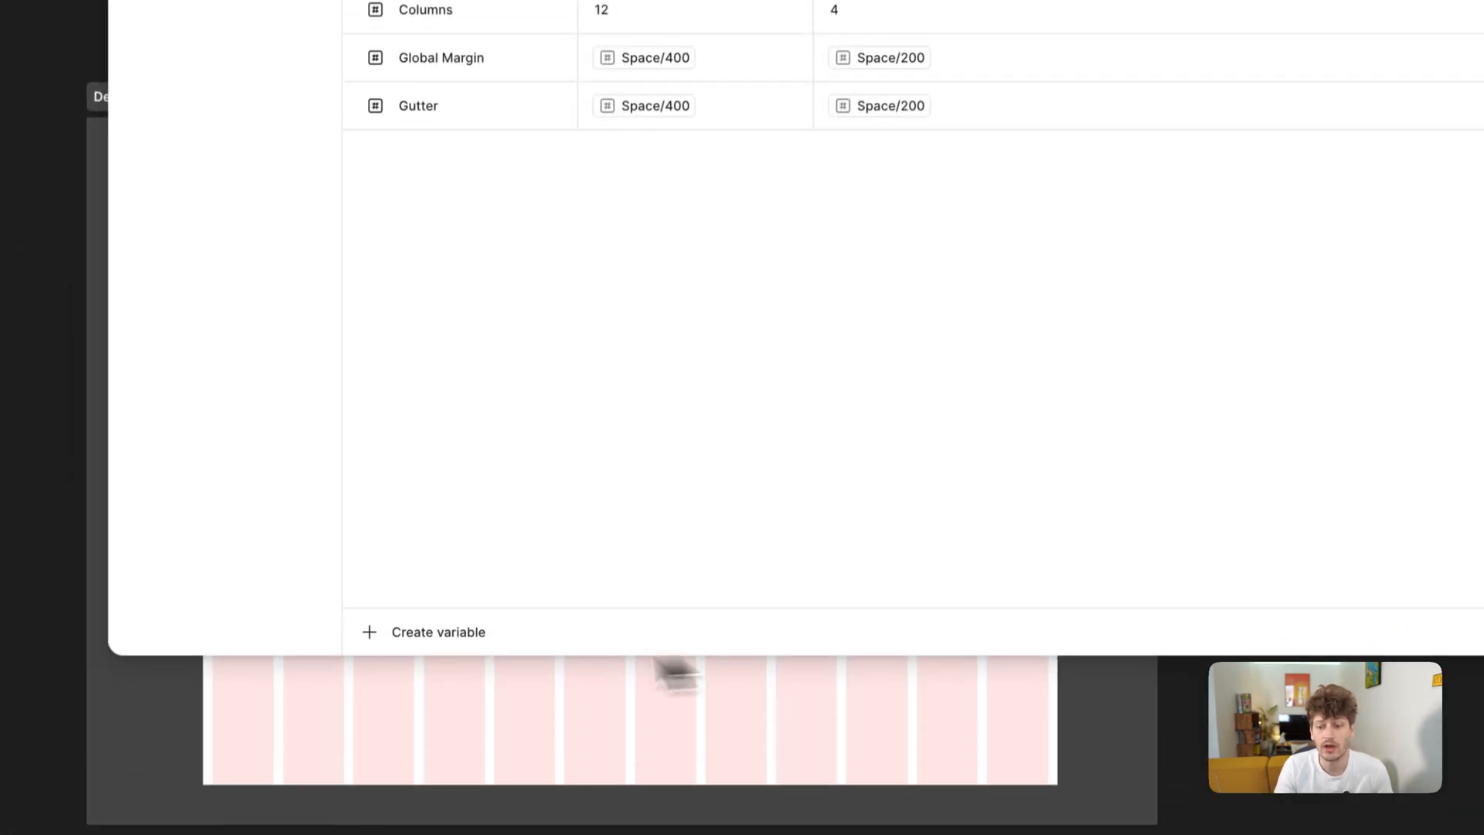
{"action": "left_click", "coordinate": [475, 620]}
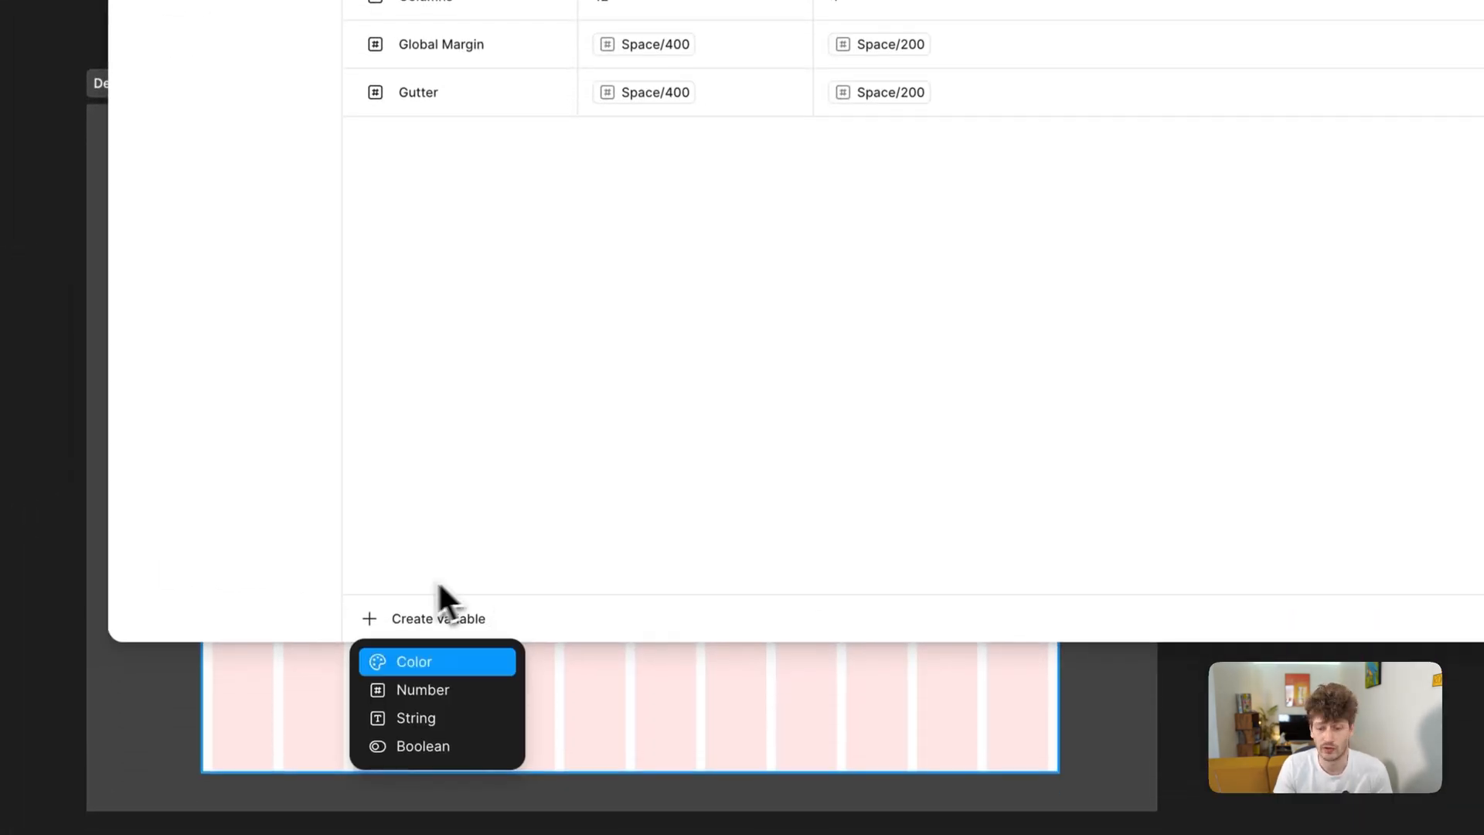
{"action": "left_click", "coordinate": [486, 692]}
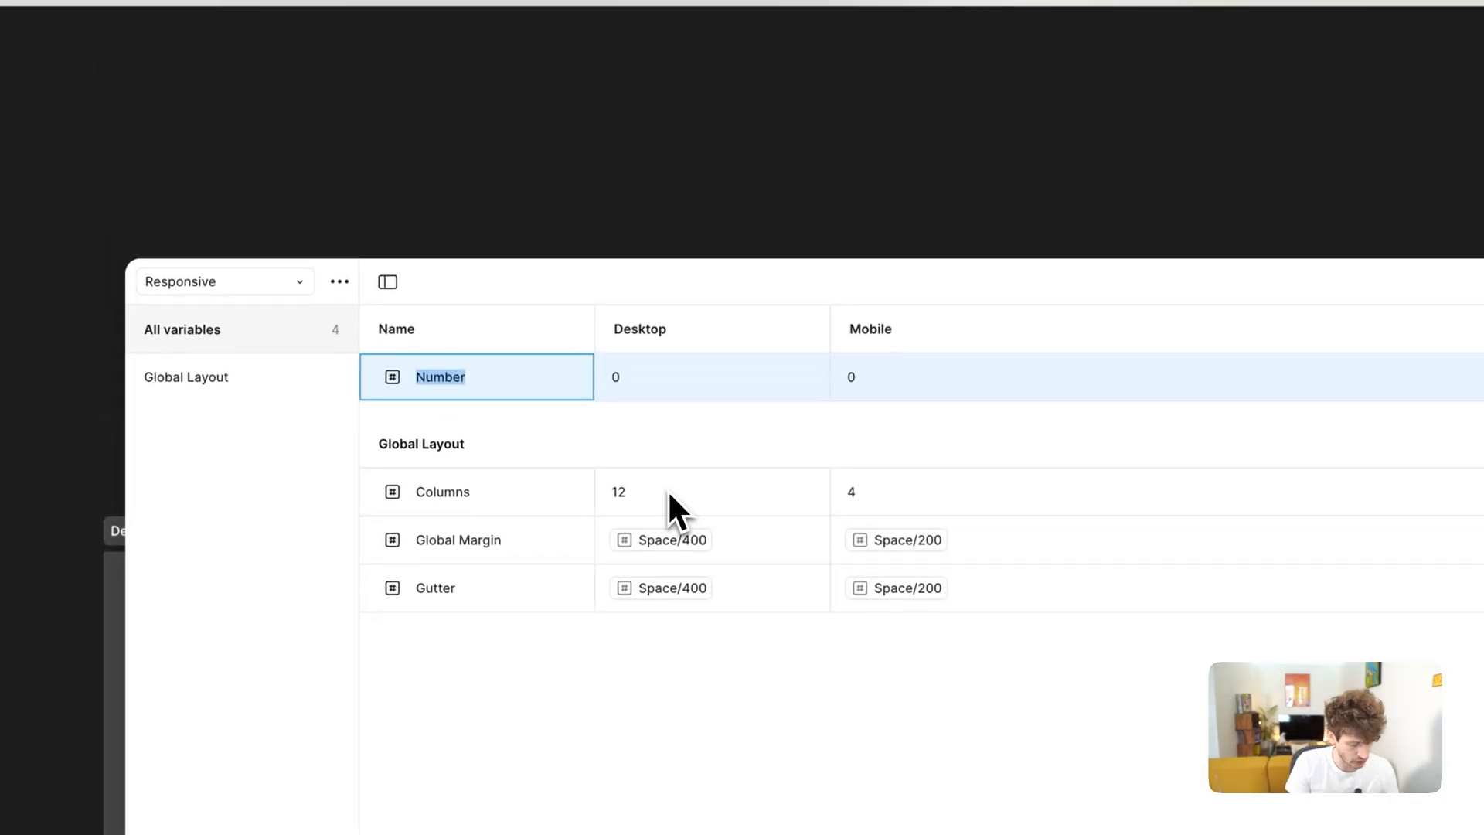
{"action": "type", "text": "Sc"}
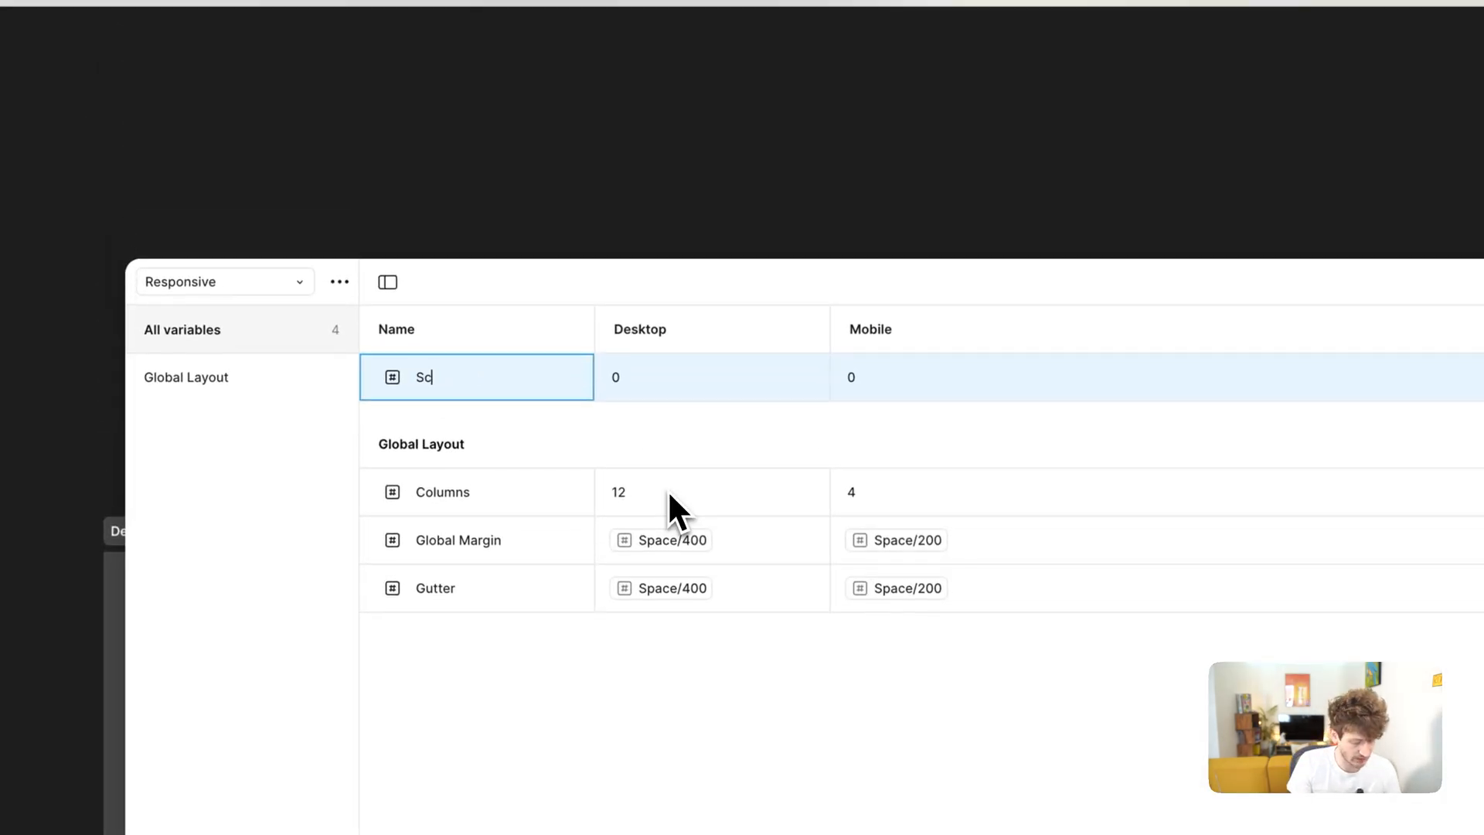
{"action": "type", "text": "reen Width"}
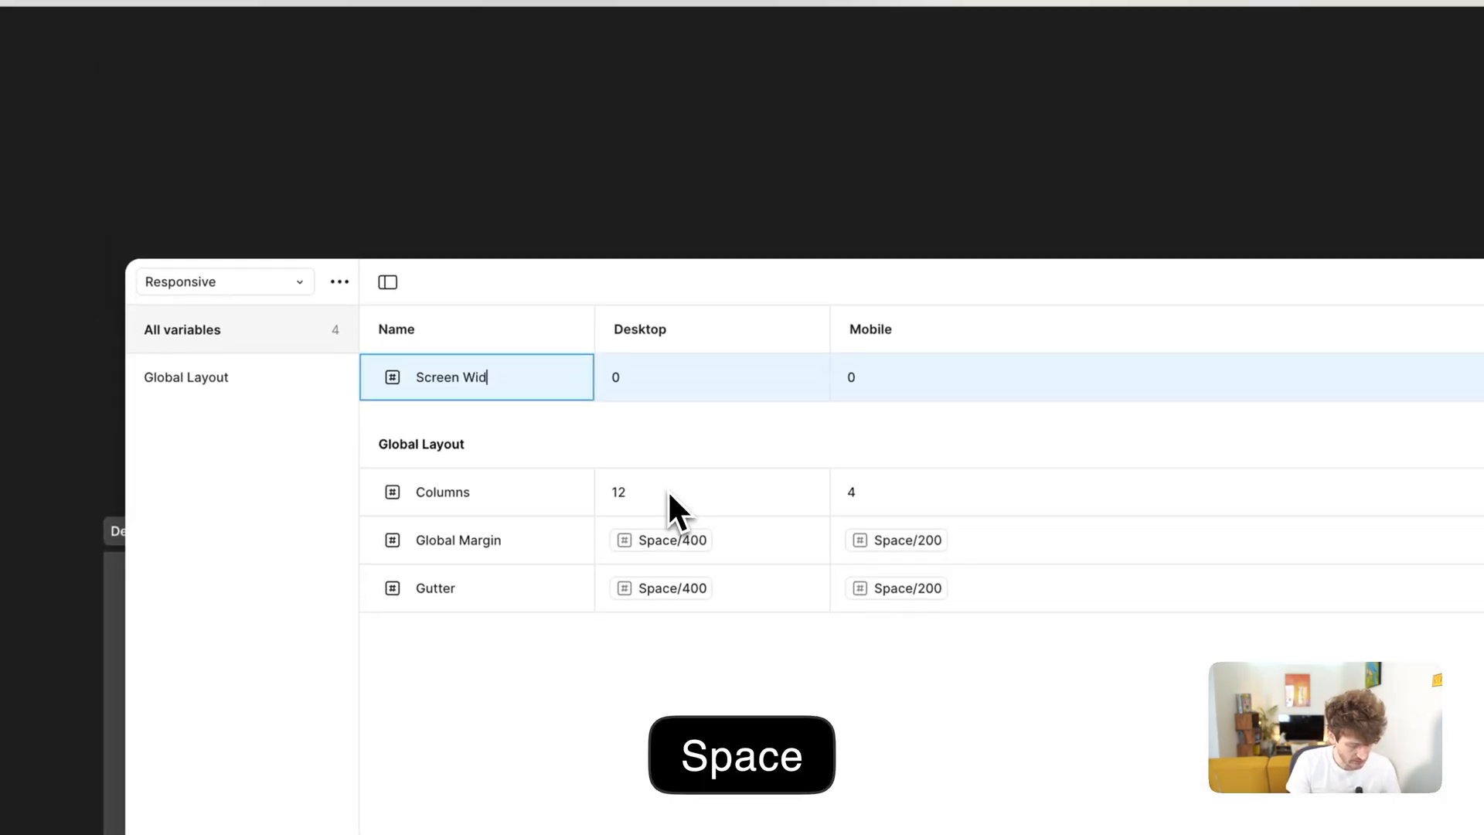
{"action": "key", "text": "Return"}
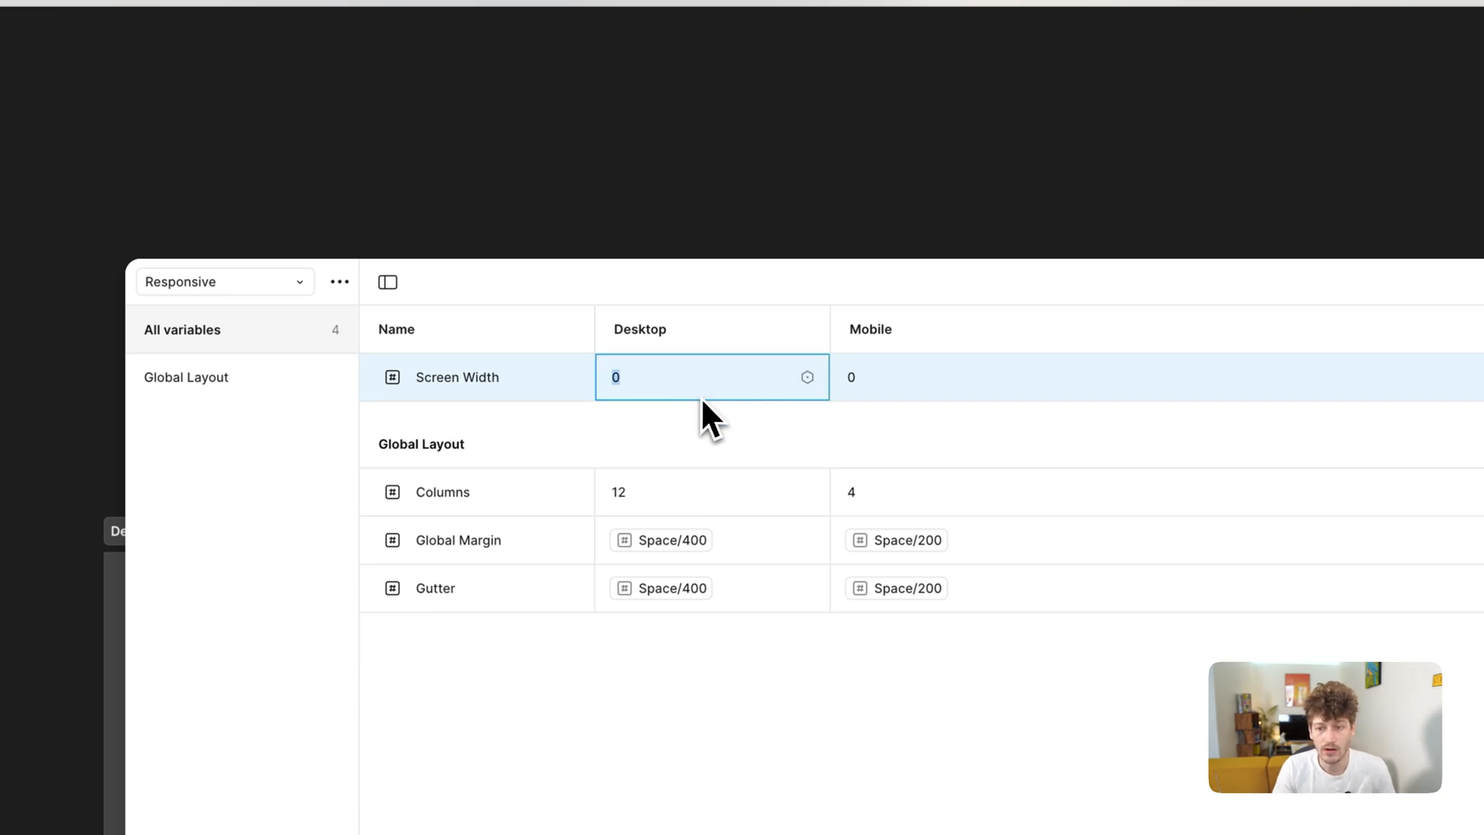
Set the Screen Width variable to 1440 for Desktop and 390 for Mobile
{"action": "type", "text": "14"}
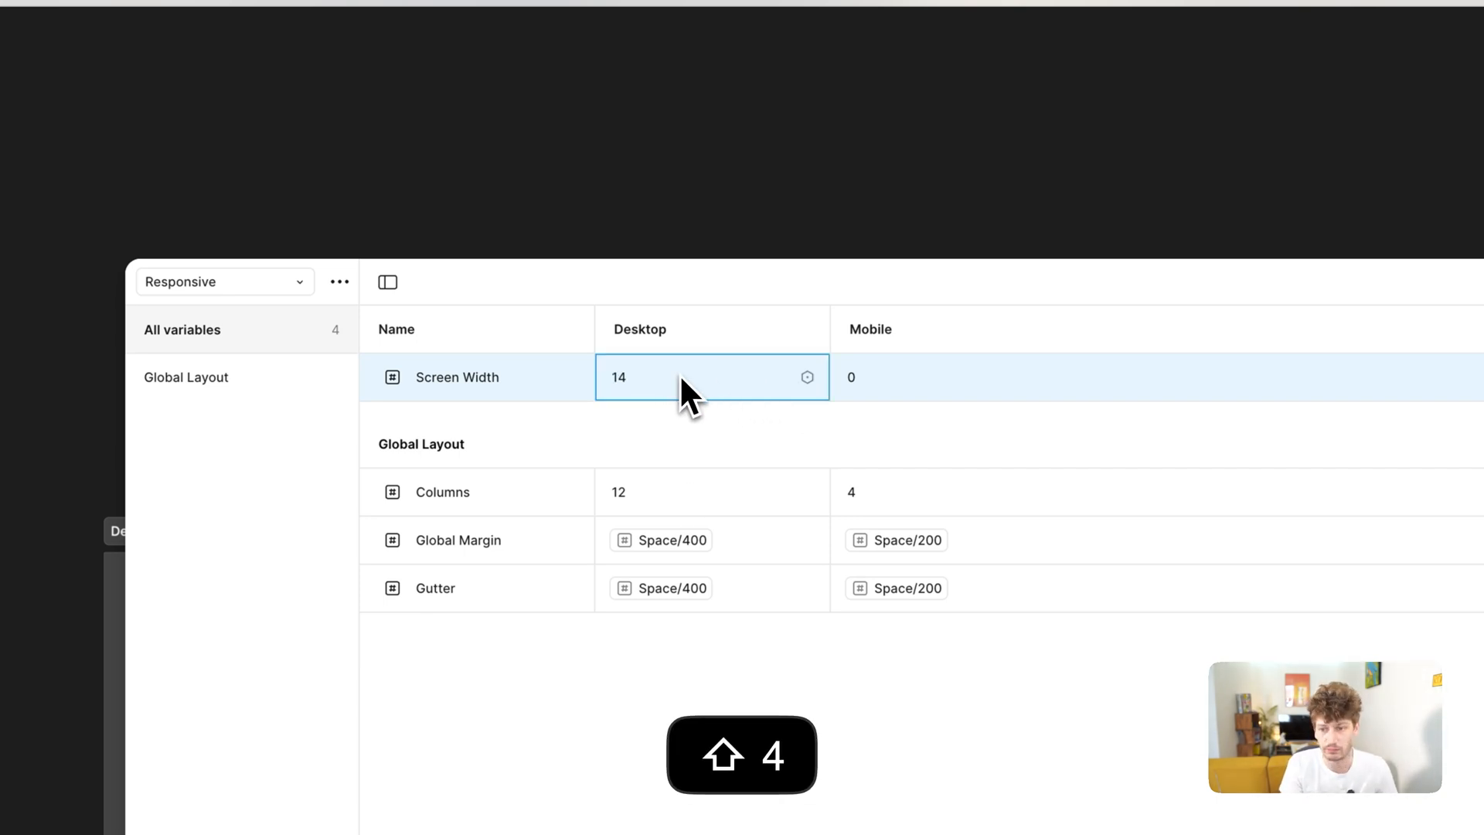
{"action": "type", "text": "40"}
{"action": "key", "text": "Return"}
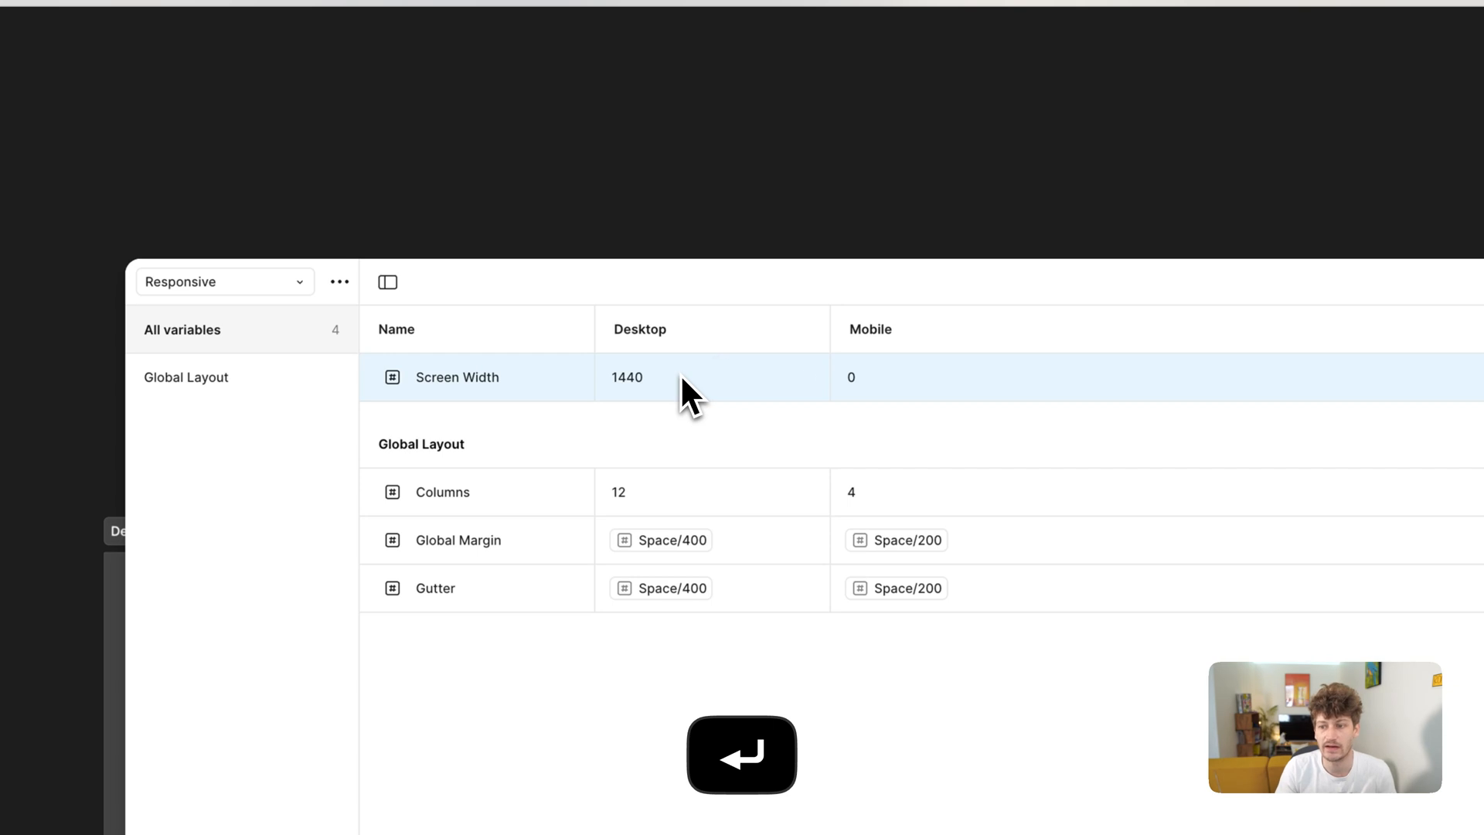
{"action": "left_click", "coordinate": [961, 380]}
{"action": "type", "text": "390"}
{"action": "key", "text": "Return"}
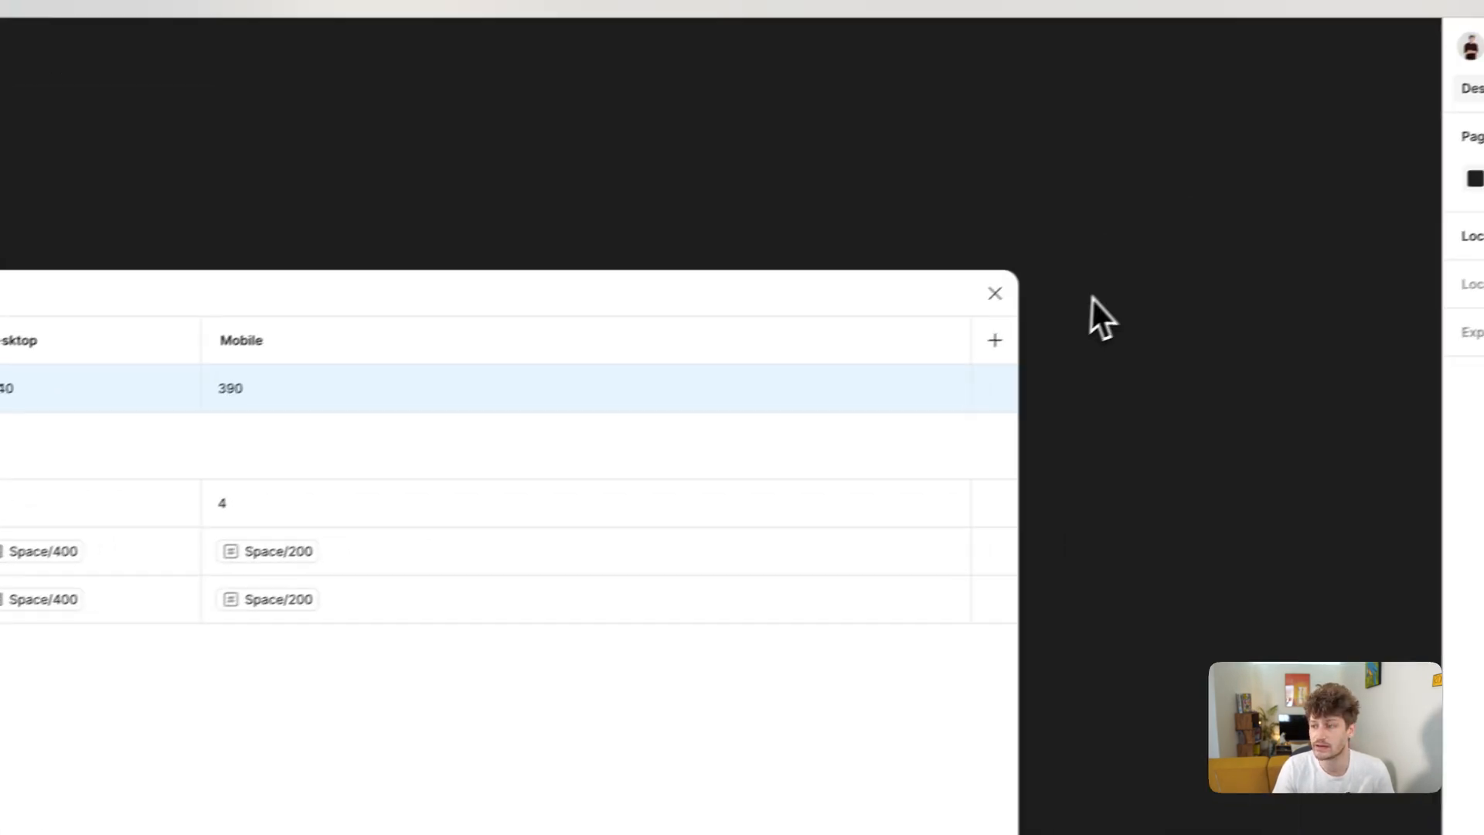
Close the variables window and apply the Screen Width variable to the Home frame's width
{"action": "left_click", "coordinate": [964, 305]}
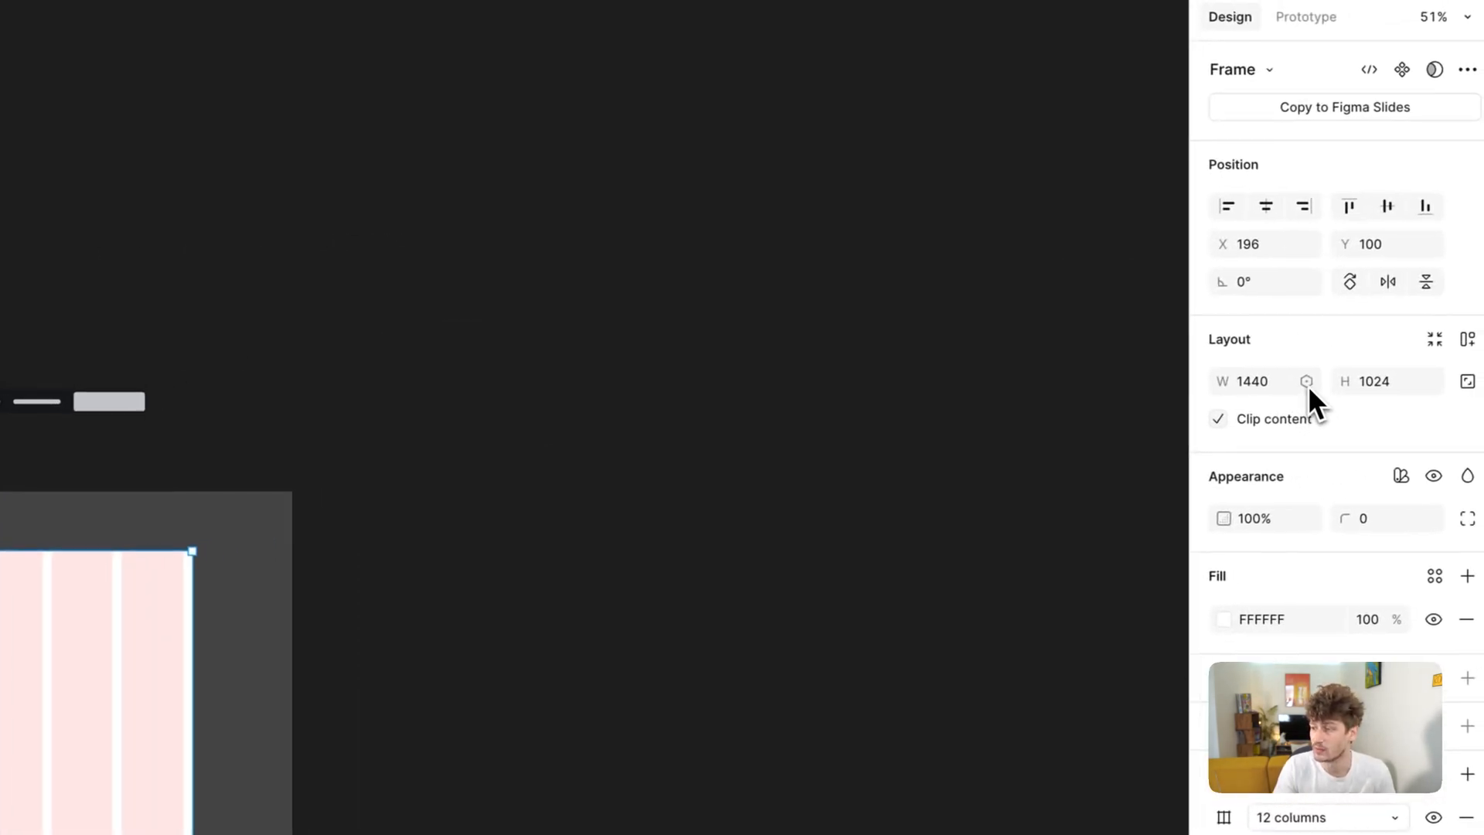
{"action": "left_click", "coordinate": [1301, 383]}
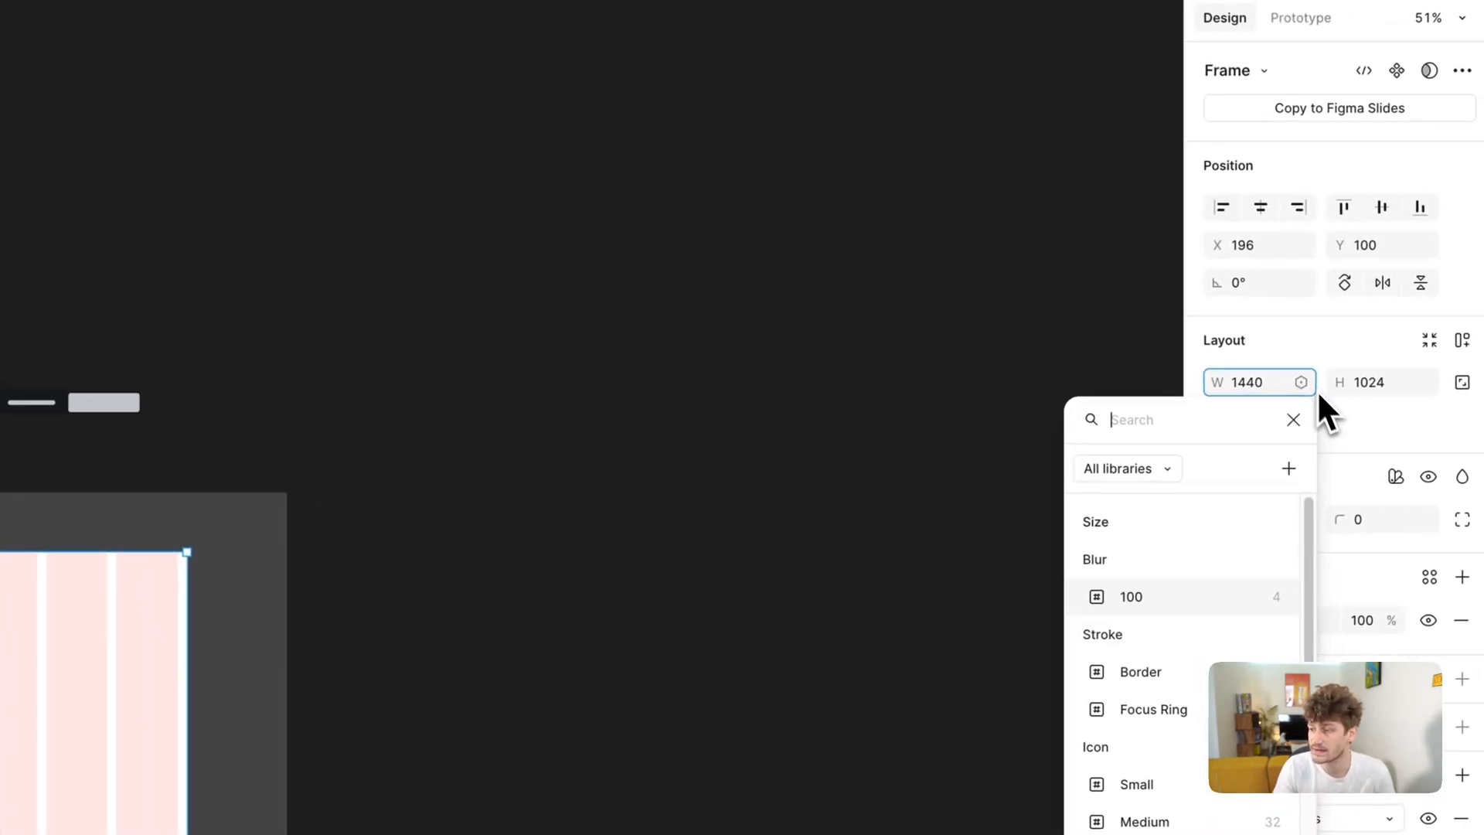
{"action": "type", "text": "sc"}
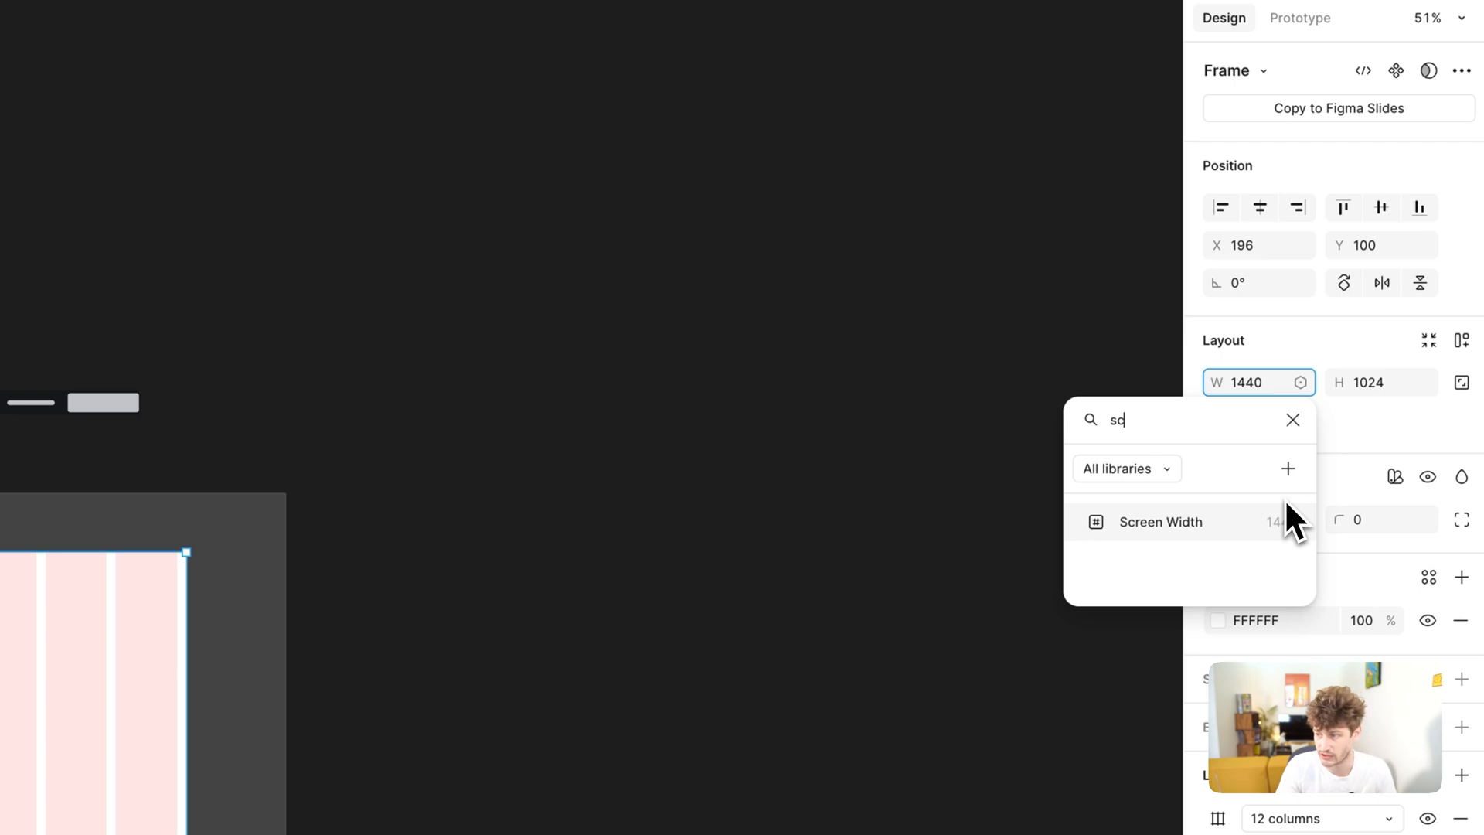
{"action": "left_click", "coordinate": [1191, 521]}
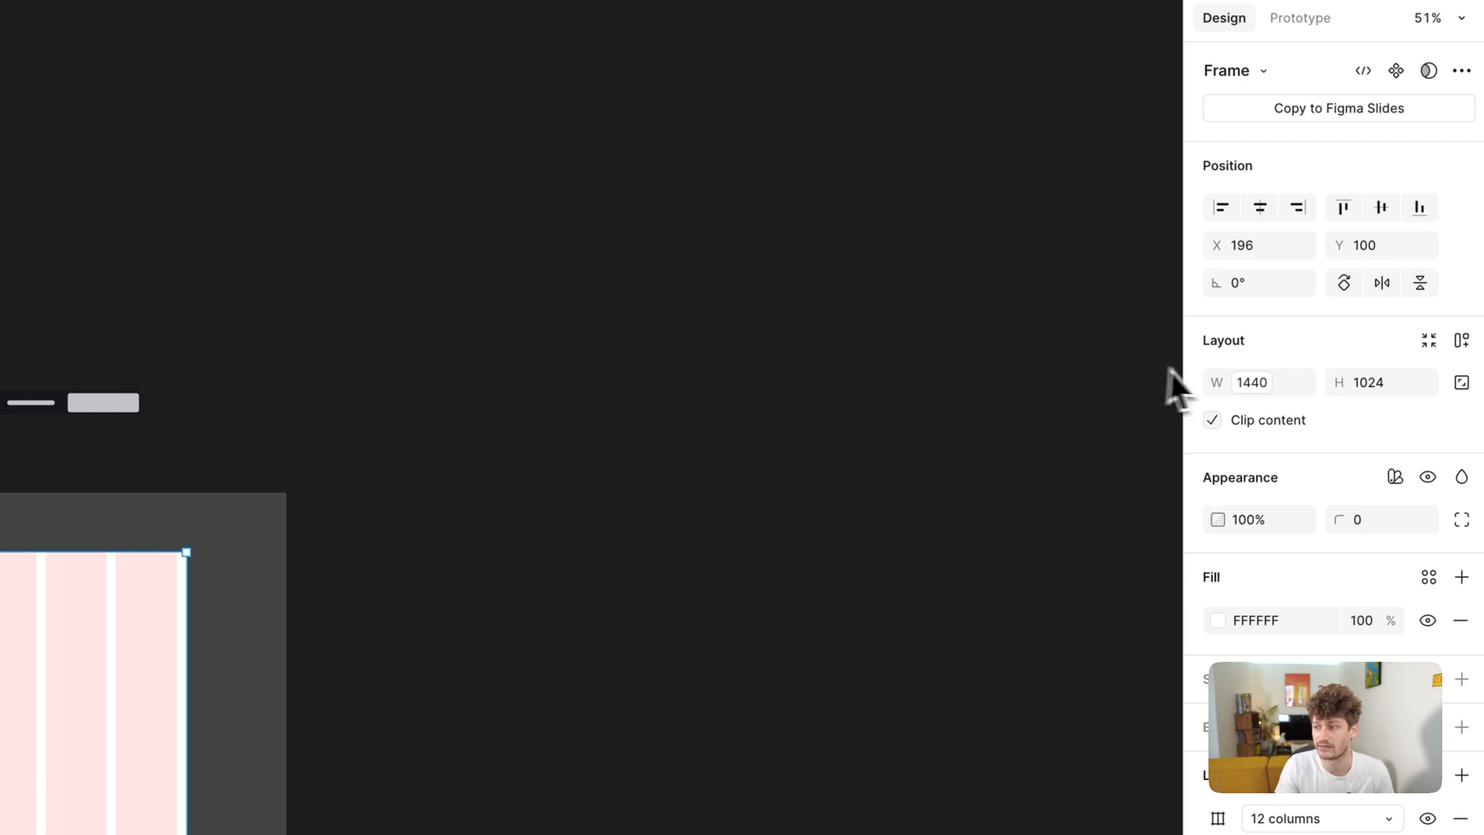
Select the Desktop section and assign it the Mobile mode of the Responsive collection
{"action": "left_click", "coordinate": [804, 438]}
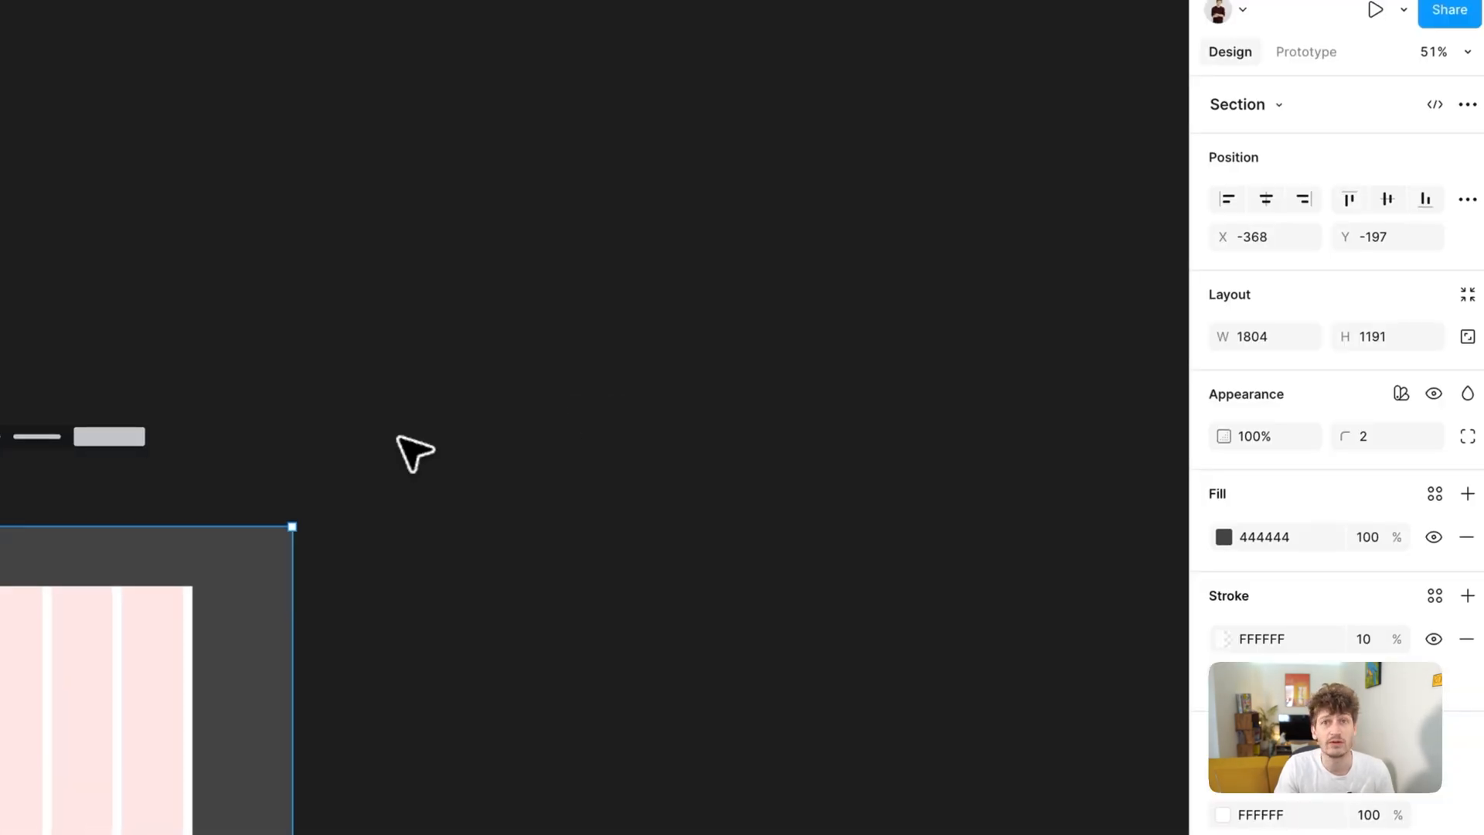
{"action": "left_click", "coordinate": [1402, 396]}
{"action": "mouse_move", "coordinate": [1366, 469]}
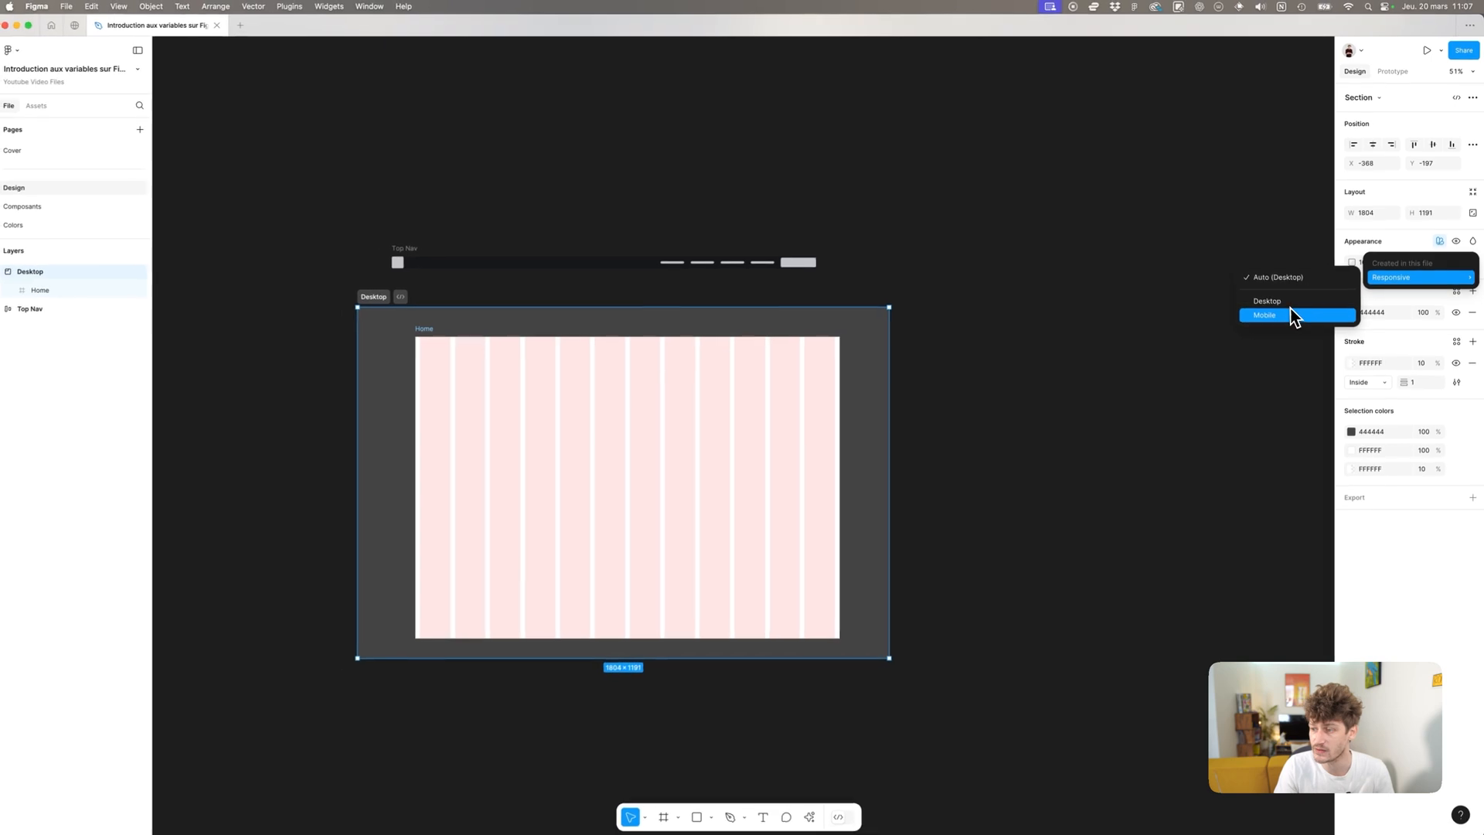
{"action": "left_click", "coordinate": [1207, 415]}
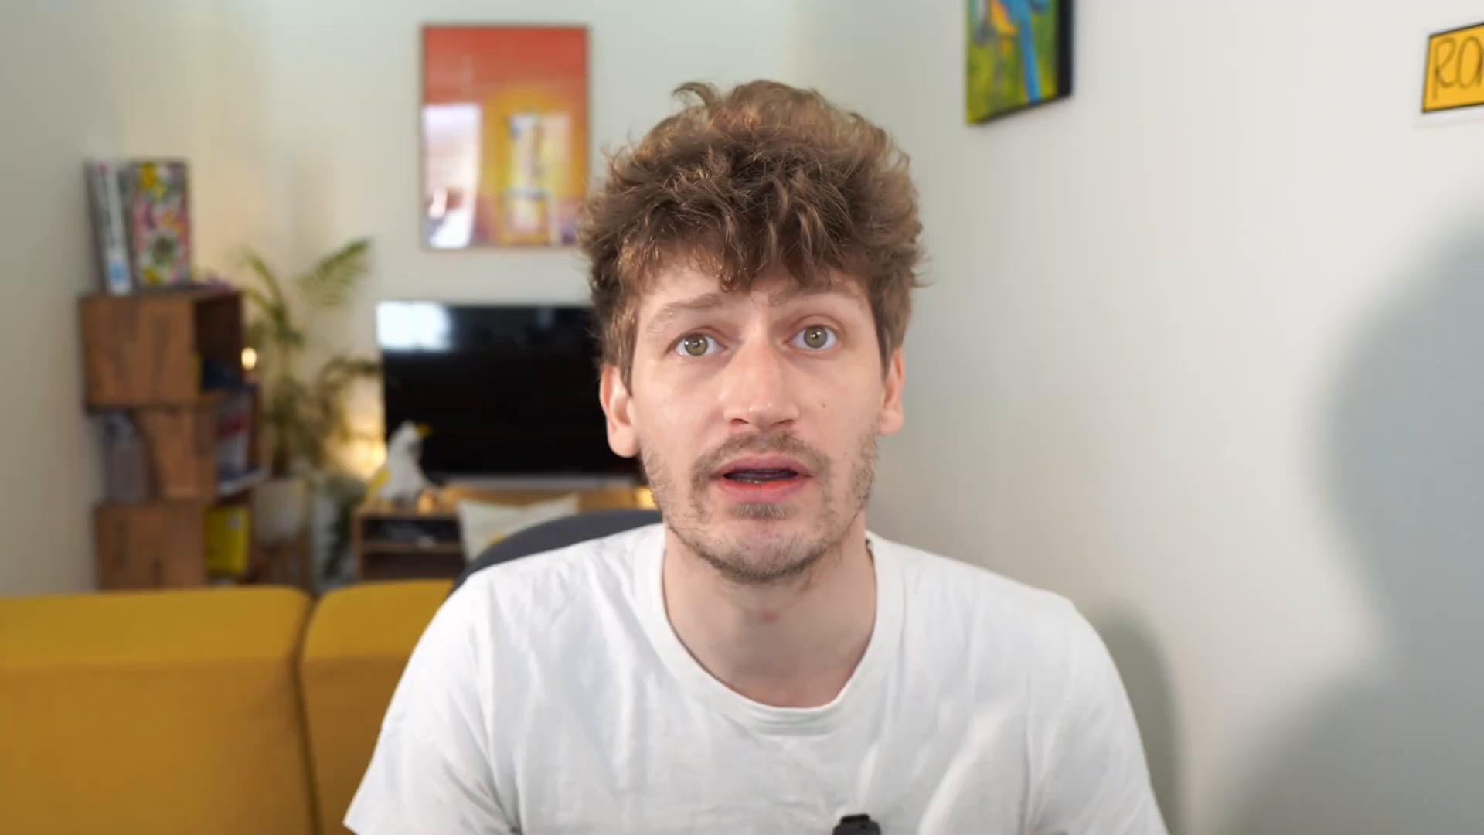
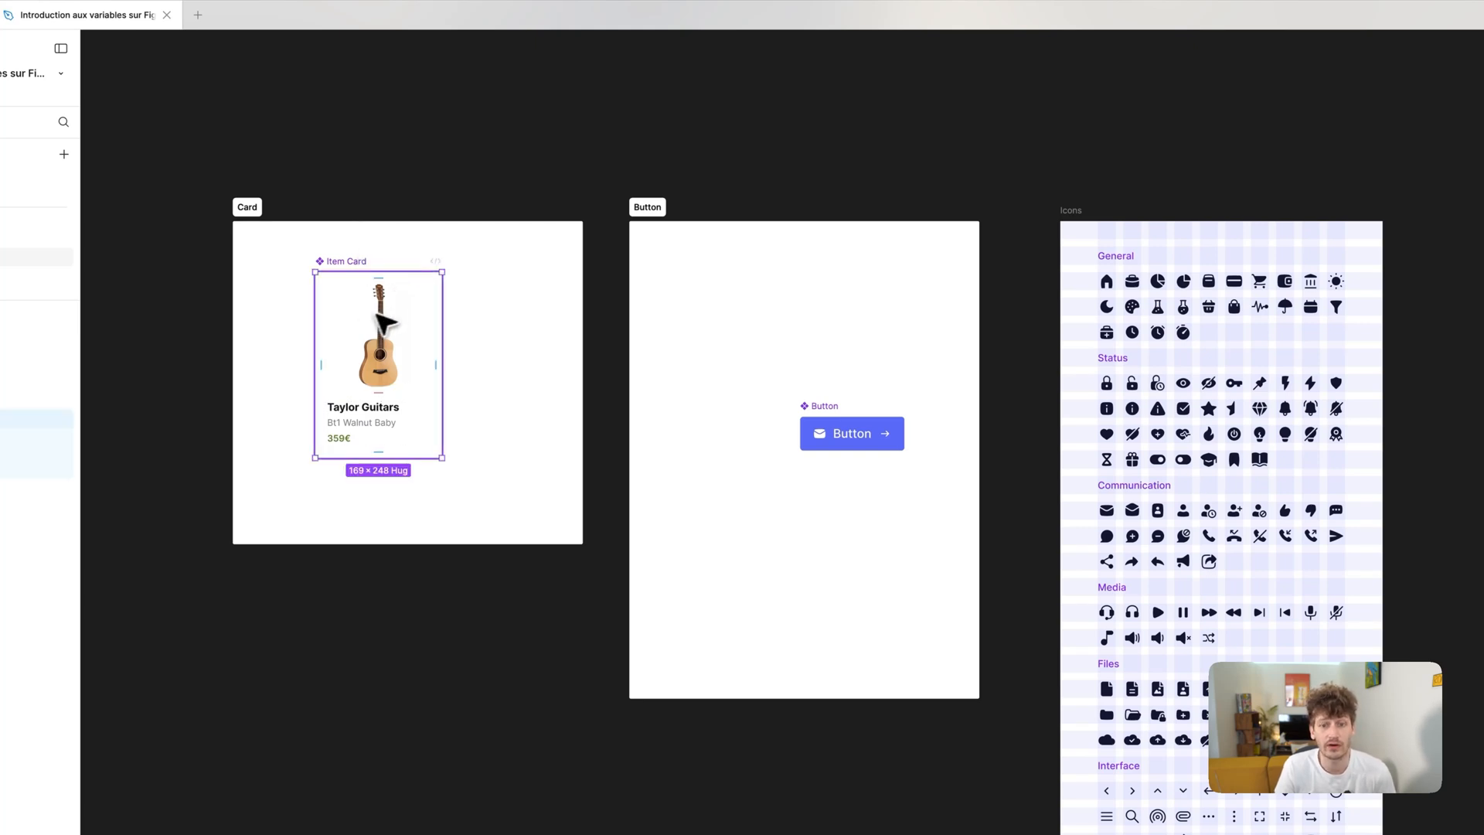
Copy the Item Card component from the Composants page and paste it into the desktop-width Home frame on the Design page
{"action": "key", "text": "super+c"}
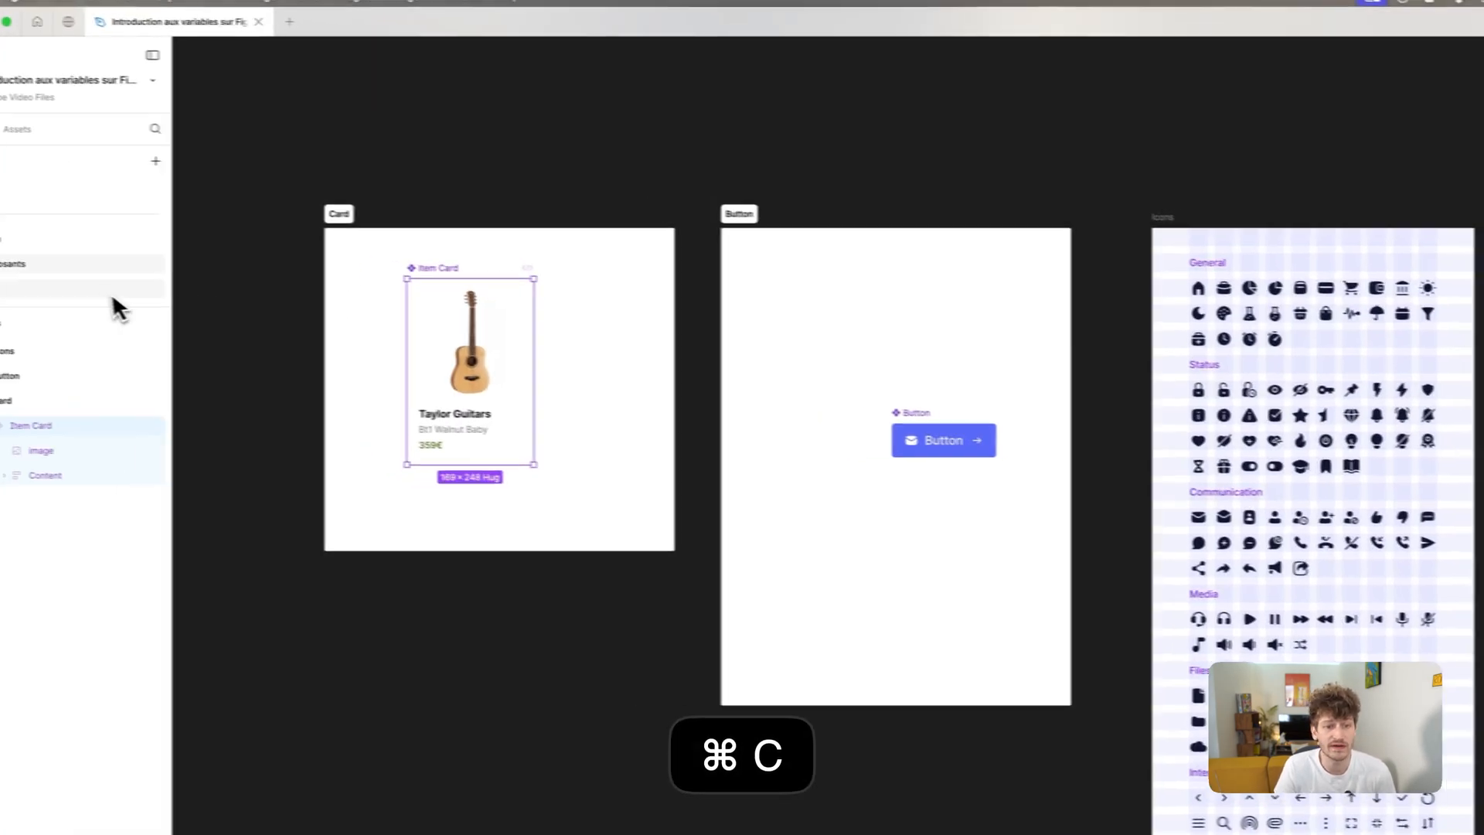
{"action": "left_click", "coordinate": [108, 241]}
{"action": "left_click", "coordinate": [700, 402]}
{"action": "key", "text": "super+v"}
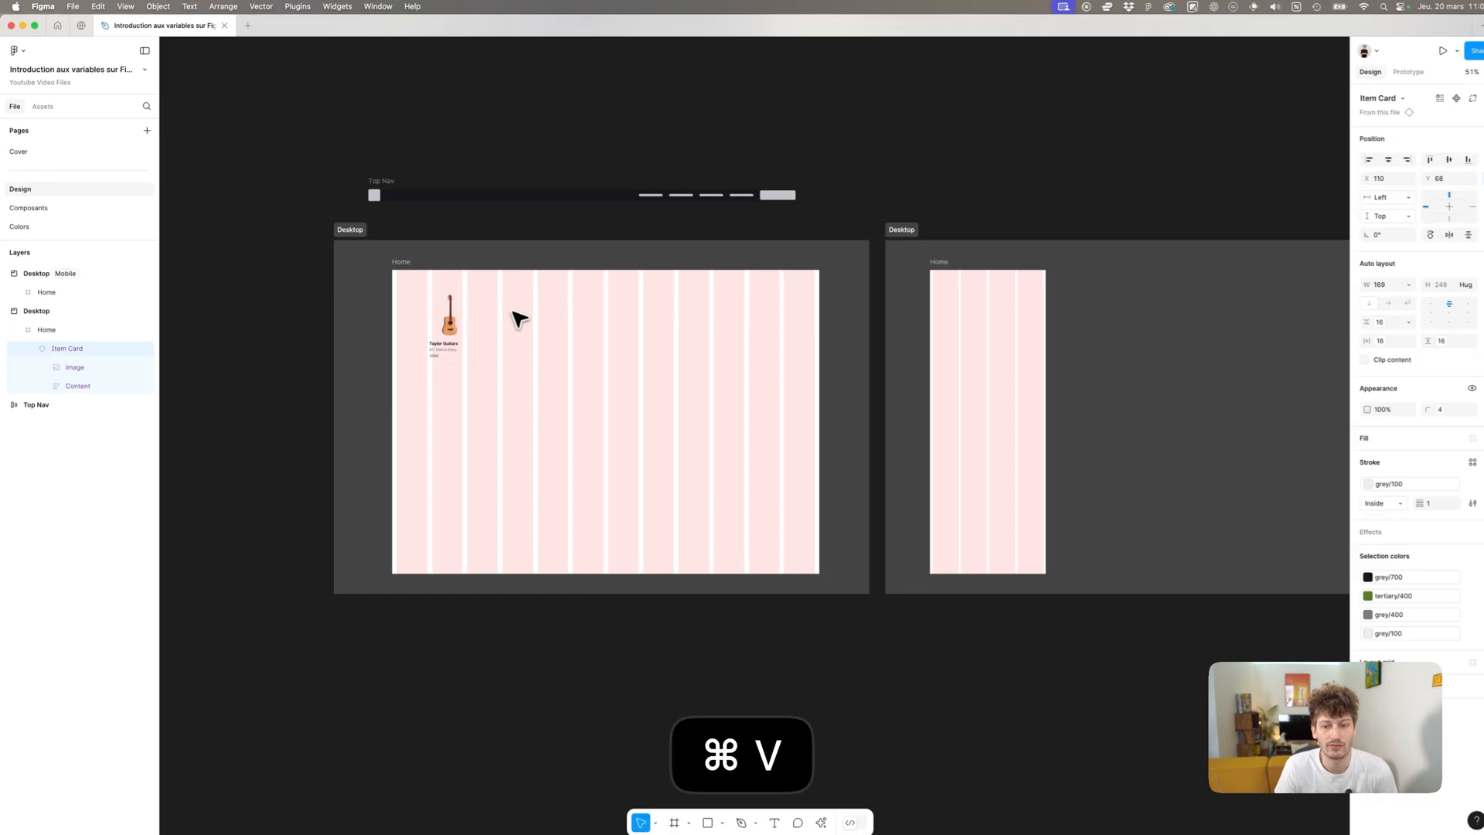
{"action": "scroll", "coordinate": [600, 514], "scroll_direction": "up", "scroll_amount": 5}
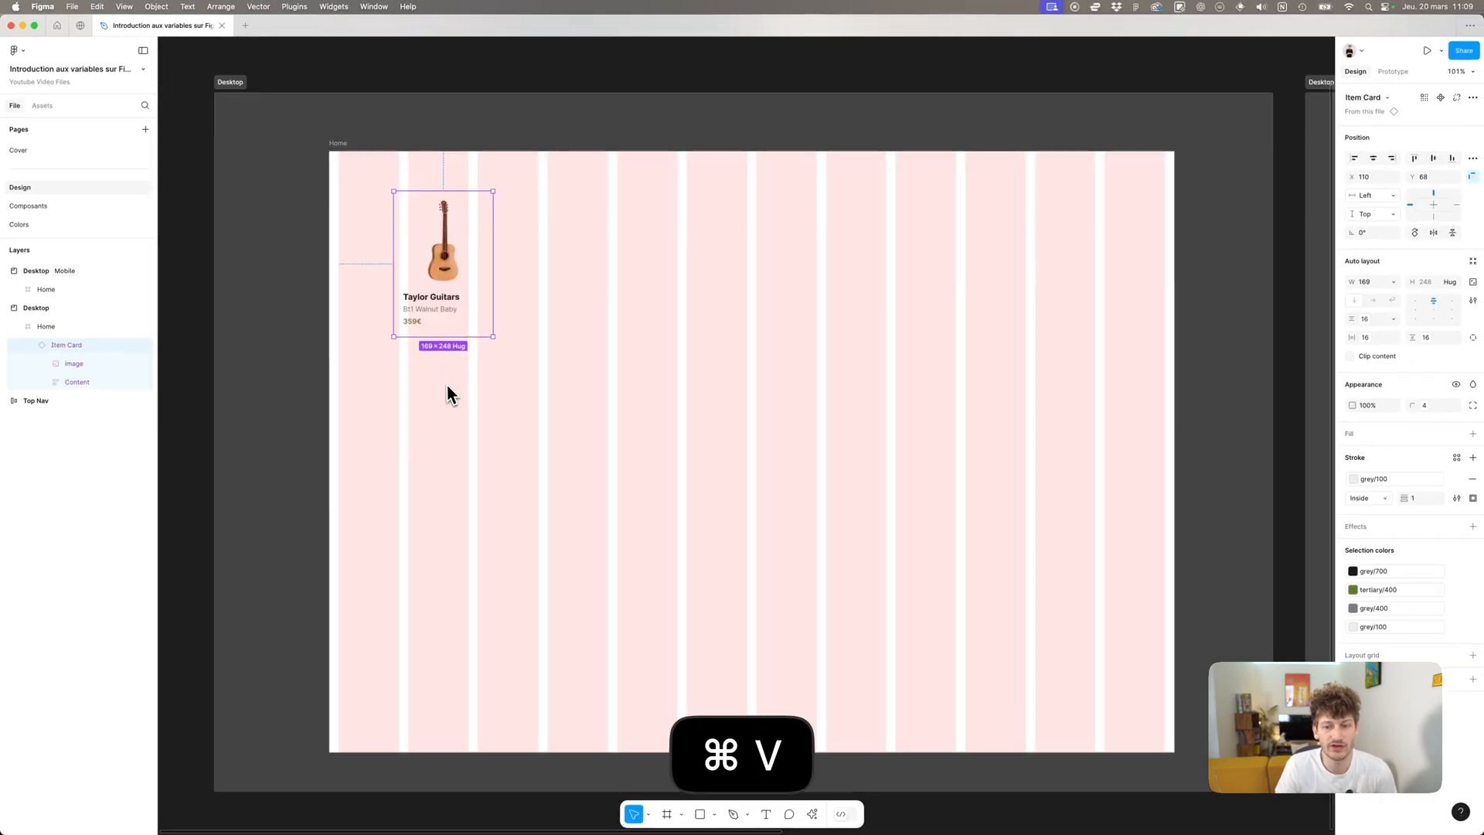
{"action": "scroll", "coordinate": [448, 379], "scroll_direction": "up", "scroll_amount": 5}
{"action": "key", "text": "space"}
{"action": "left_click_drag", "start_coordinate": [447, 374], "coordinate": [567, 520]}
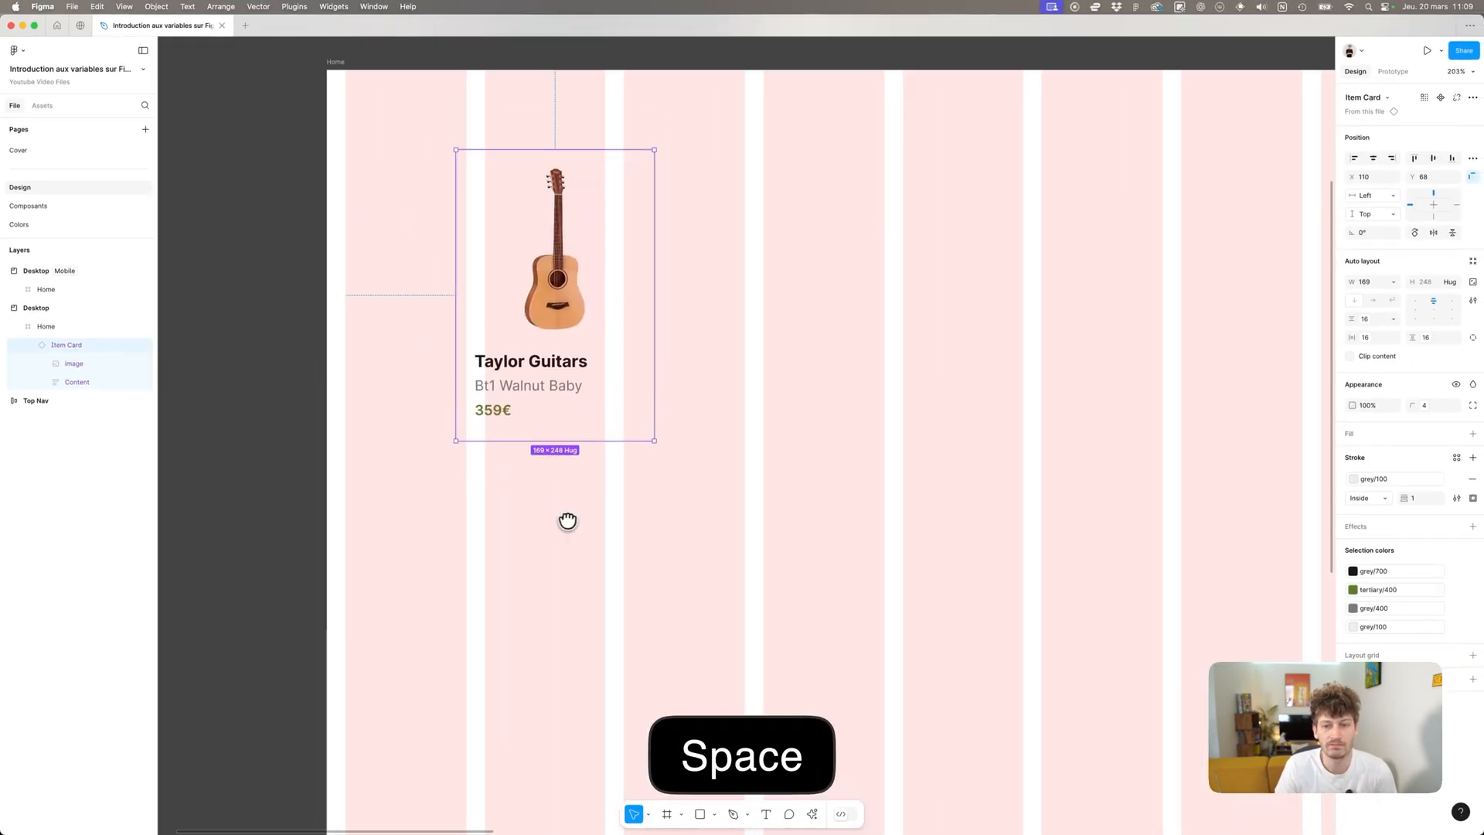
Align the Item Card with the first column of the desktop Home grid and widen it to span two columns, about 221 px
{"action": "left_click_drag", "start_coordinate": [564, 280], "coordinate": [455, 333]}
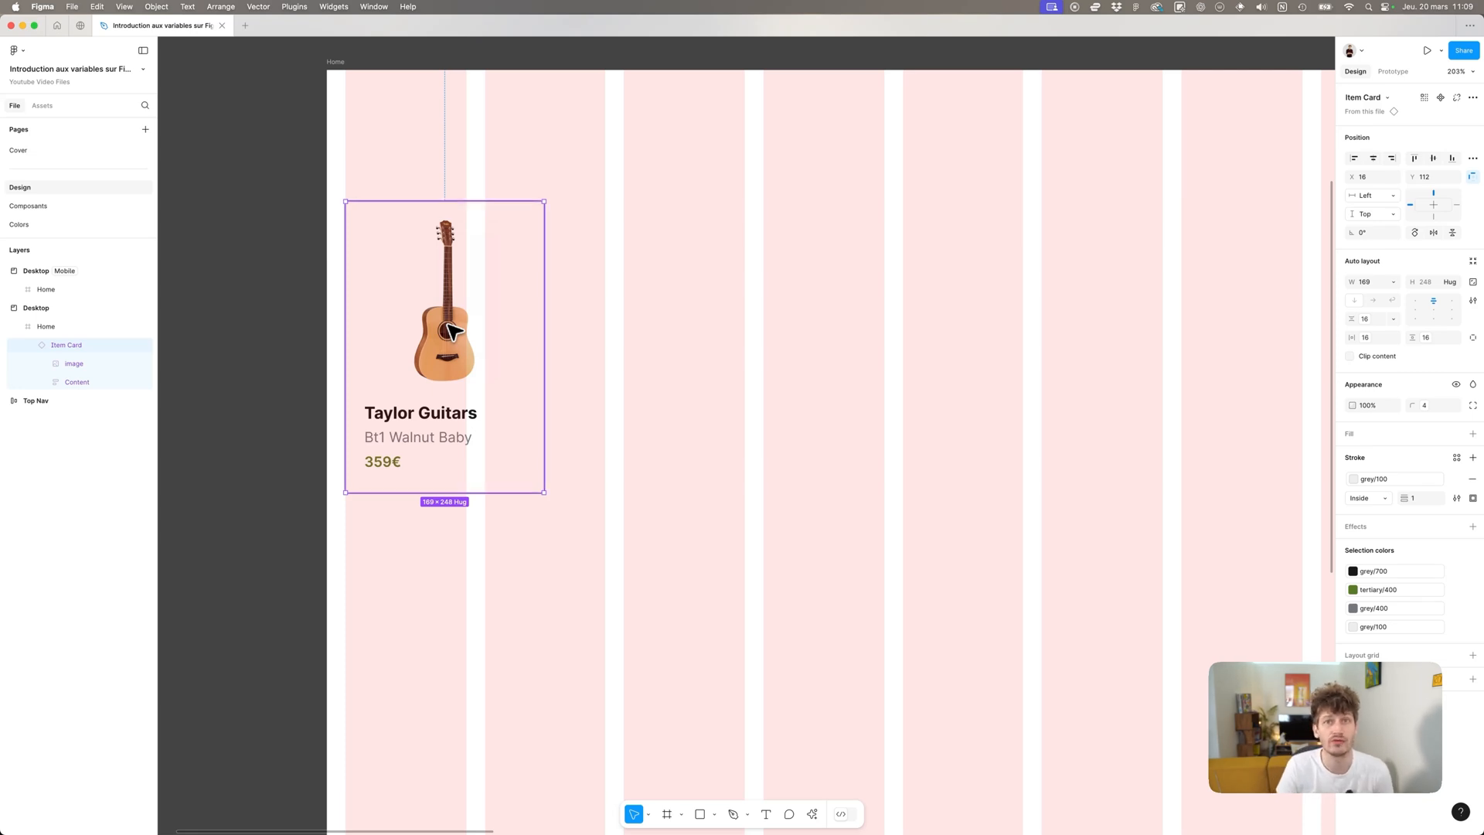
{"action": "left_click_drag", "start_coordinate": [542, 240], "coordinate": [605, 229]}
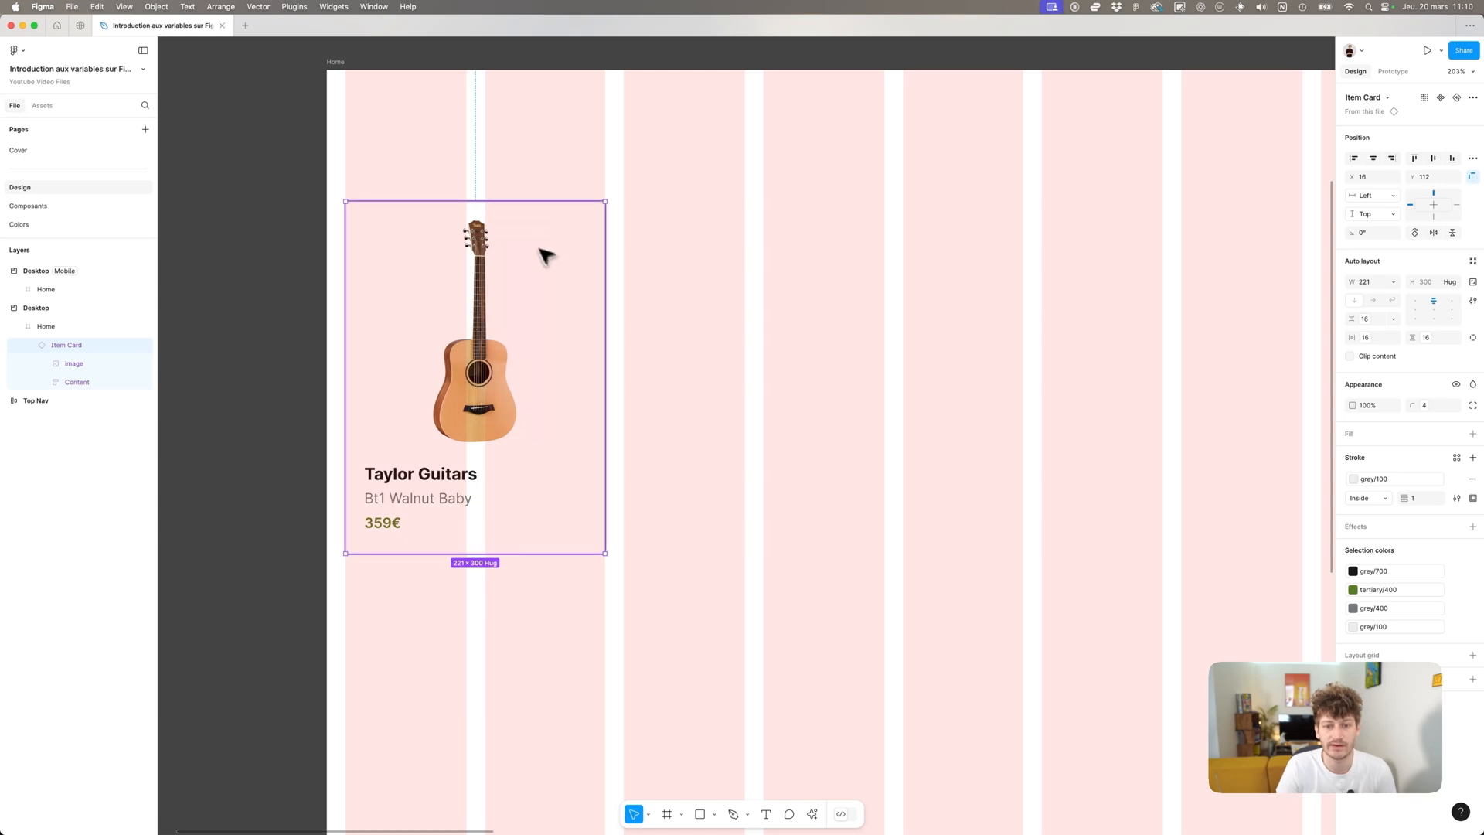
{"action": "left_click", "coordinate": [503, 185]}
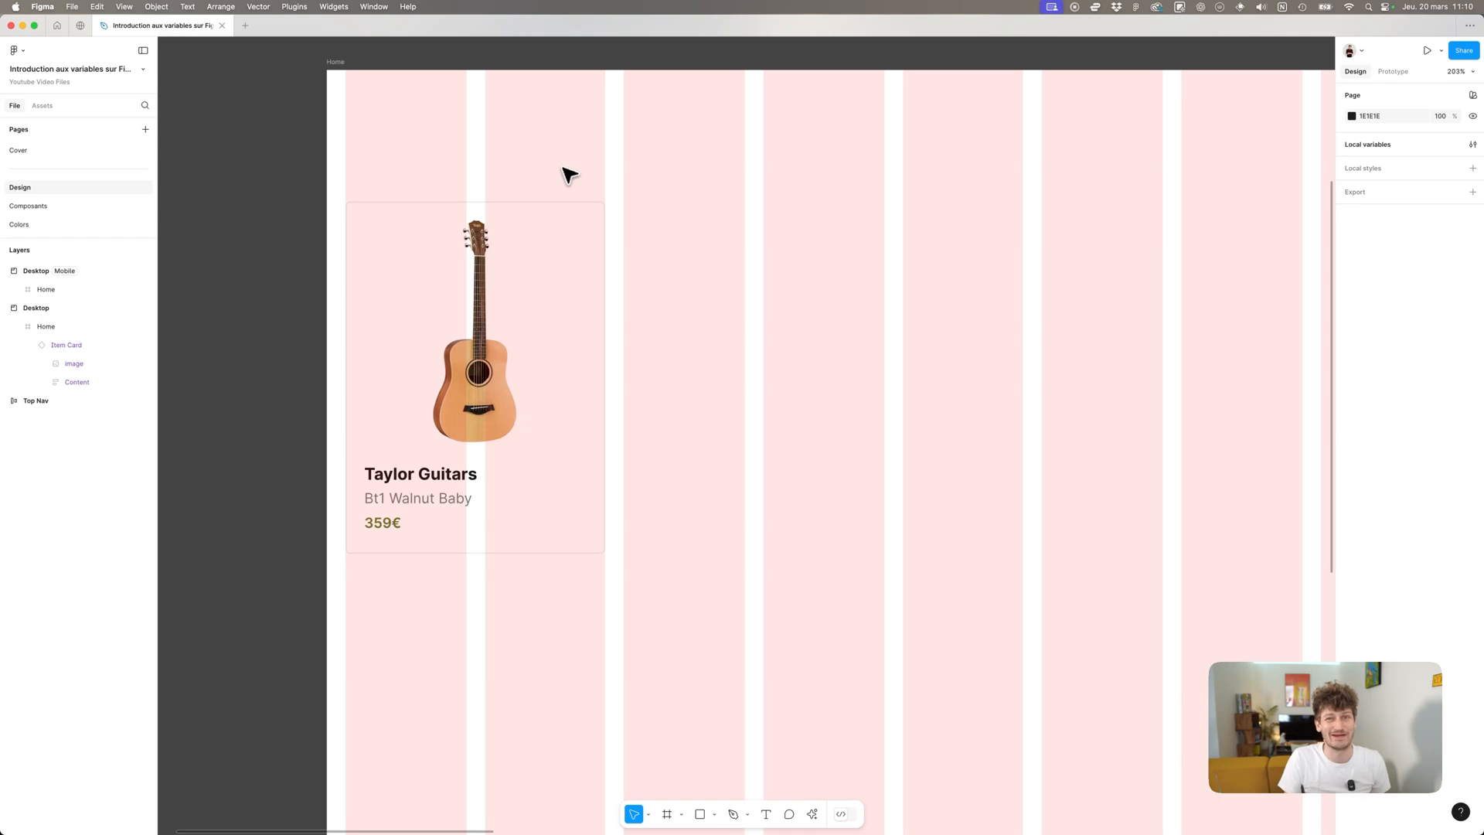
{"action": "left_click", "coordinate": [569, 227]}
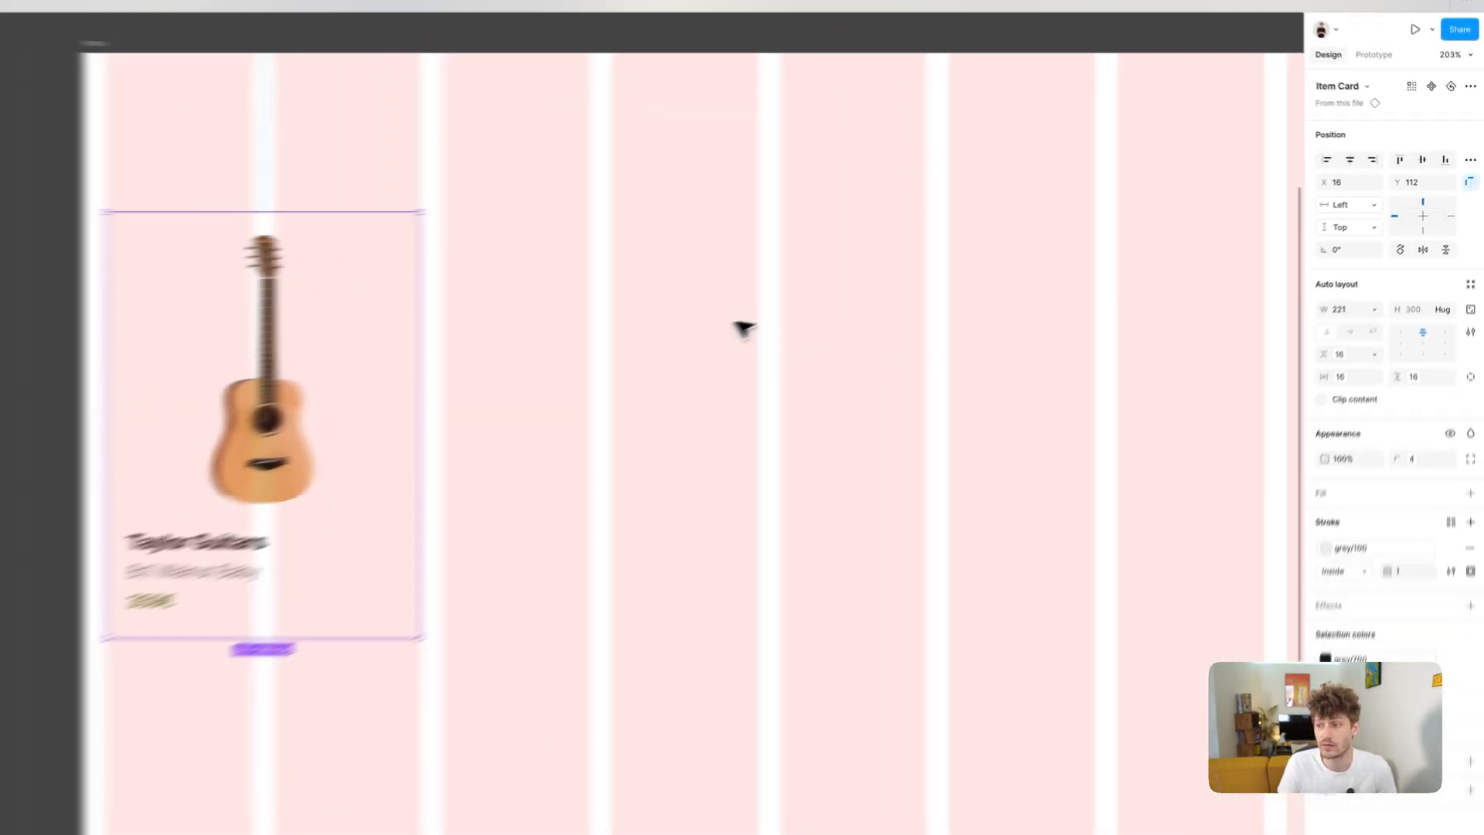
Duplicate the Item Card from the desktop Home frame into the first column of the mobile Home frame
{"action": "key", "text": "z"}
{"action": "left_click", "coordinate": [701, 227], "text": "alt"}
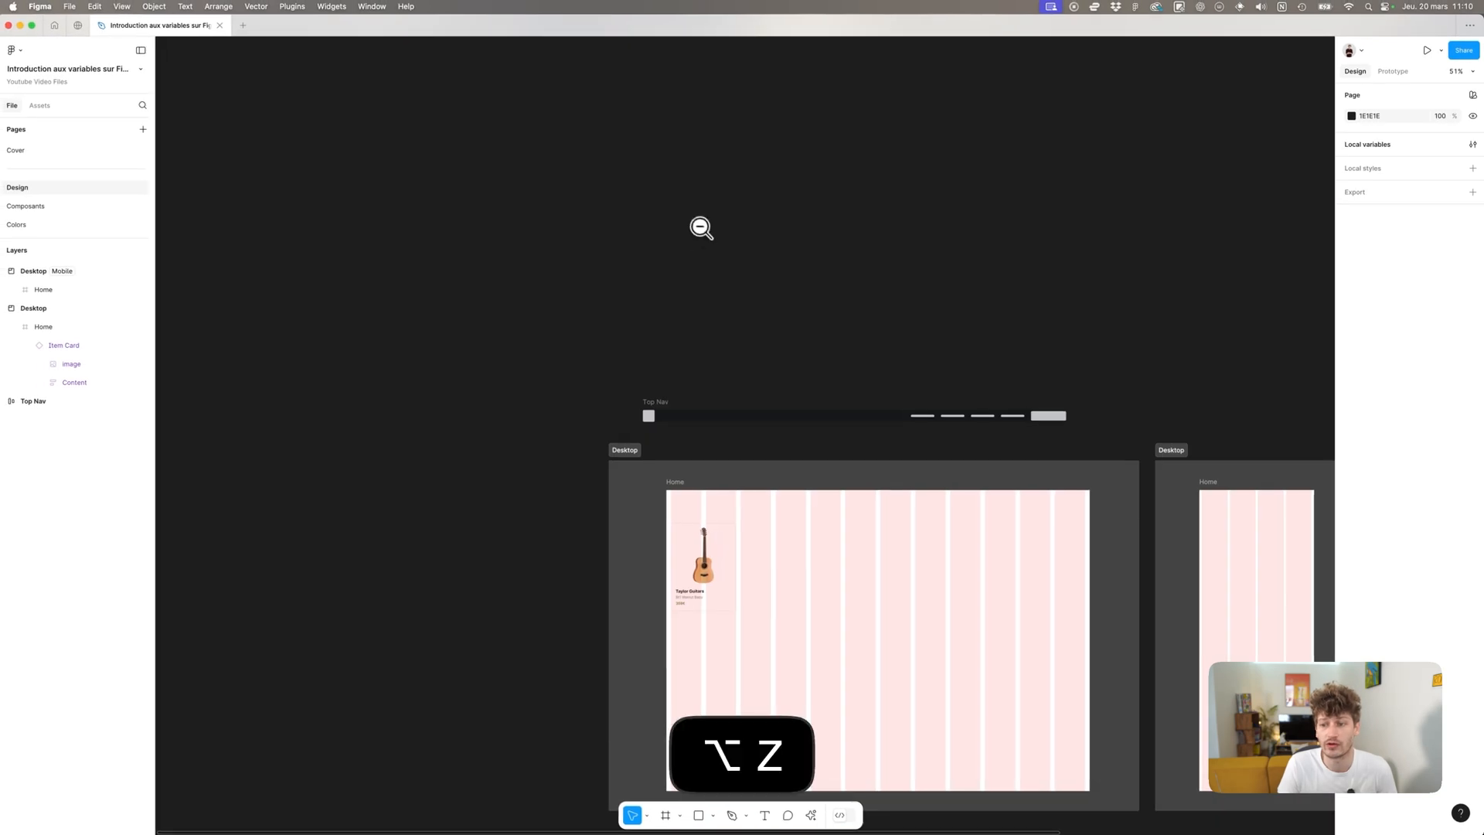
{"action": "key", "text": "space"}
{"action": "key", "text": "v"}
{"action": "left_click", "coordinate": [700, 551]}
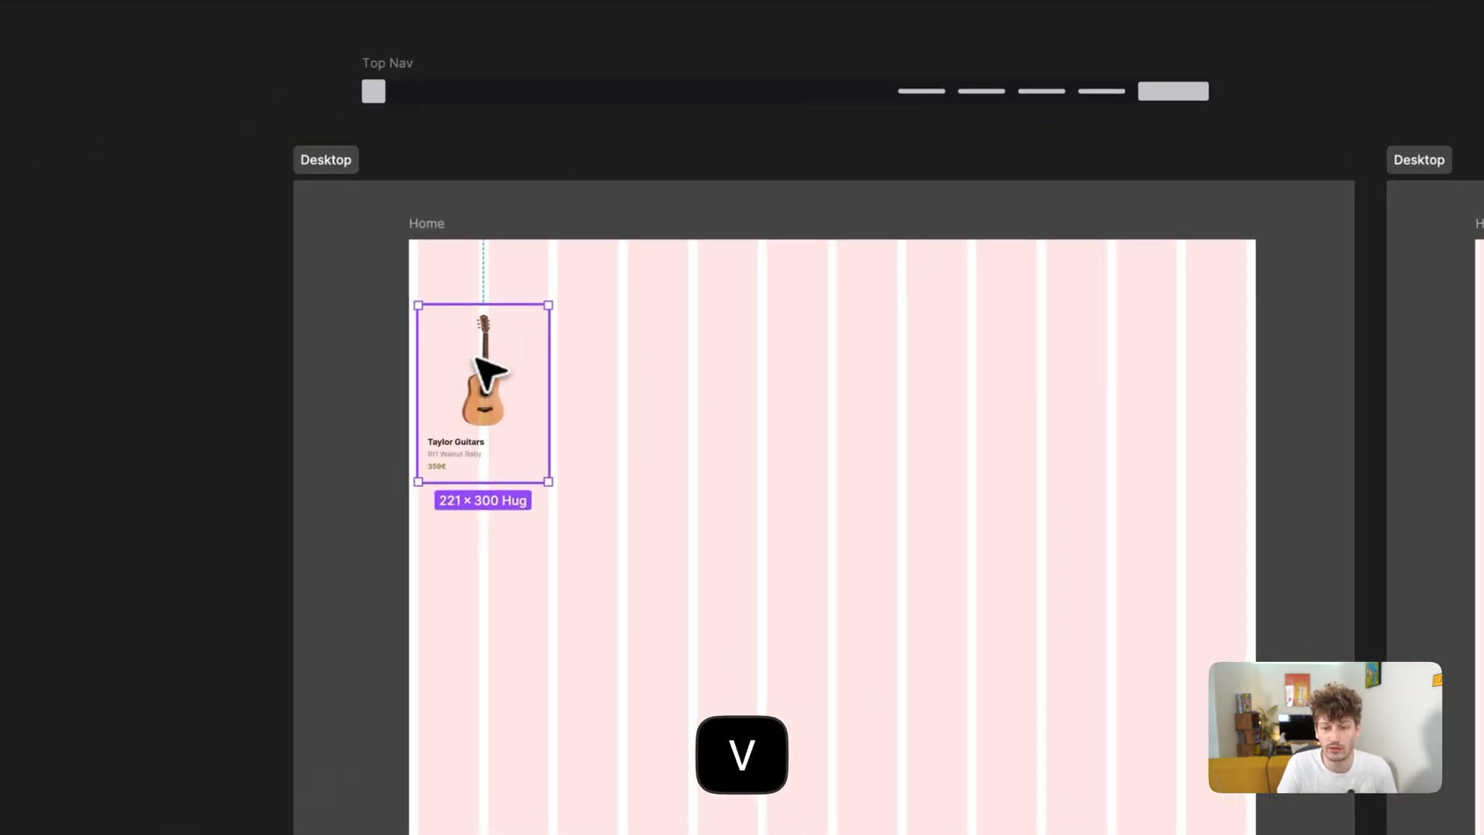
{"action": "left_click_drag", "start_coordinate": [474, 359], "coordinate": [908, 397]}
Resize the mobile Item Card to span exactly two grid columns, about 183 px wide
{"action": "key", "text": "z"}
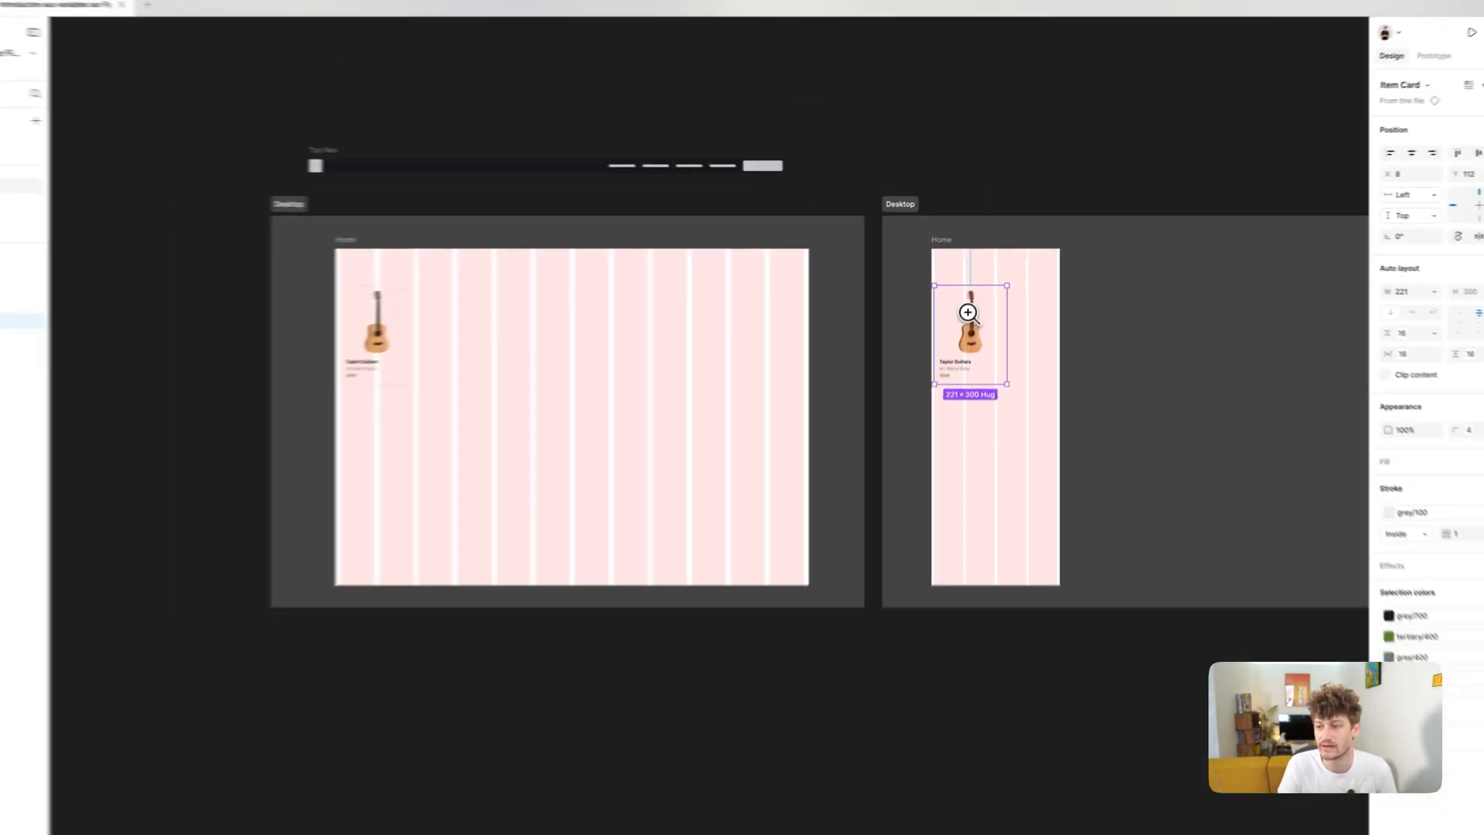
{"action": "left_click", "coordinate": [968, 312]}
{"action": "key", "text": "space"}
{"action": "key", "text": "z"}
{"action": "left_click", "coordinate": [886, 318], "text": "alt"}
{"action": "key", "text": "space"}
{"action": "left_click_drag", "start_coordinate": [886, 318], "coordinate": [939, 241]}
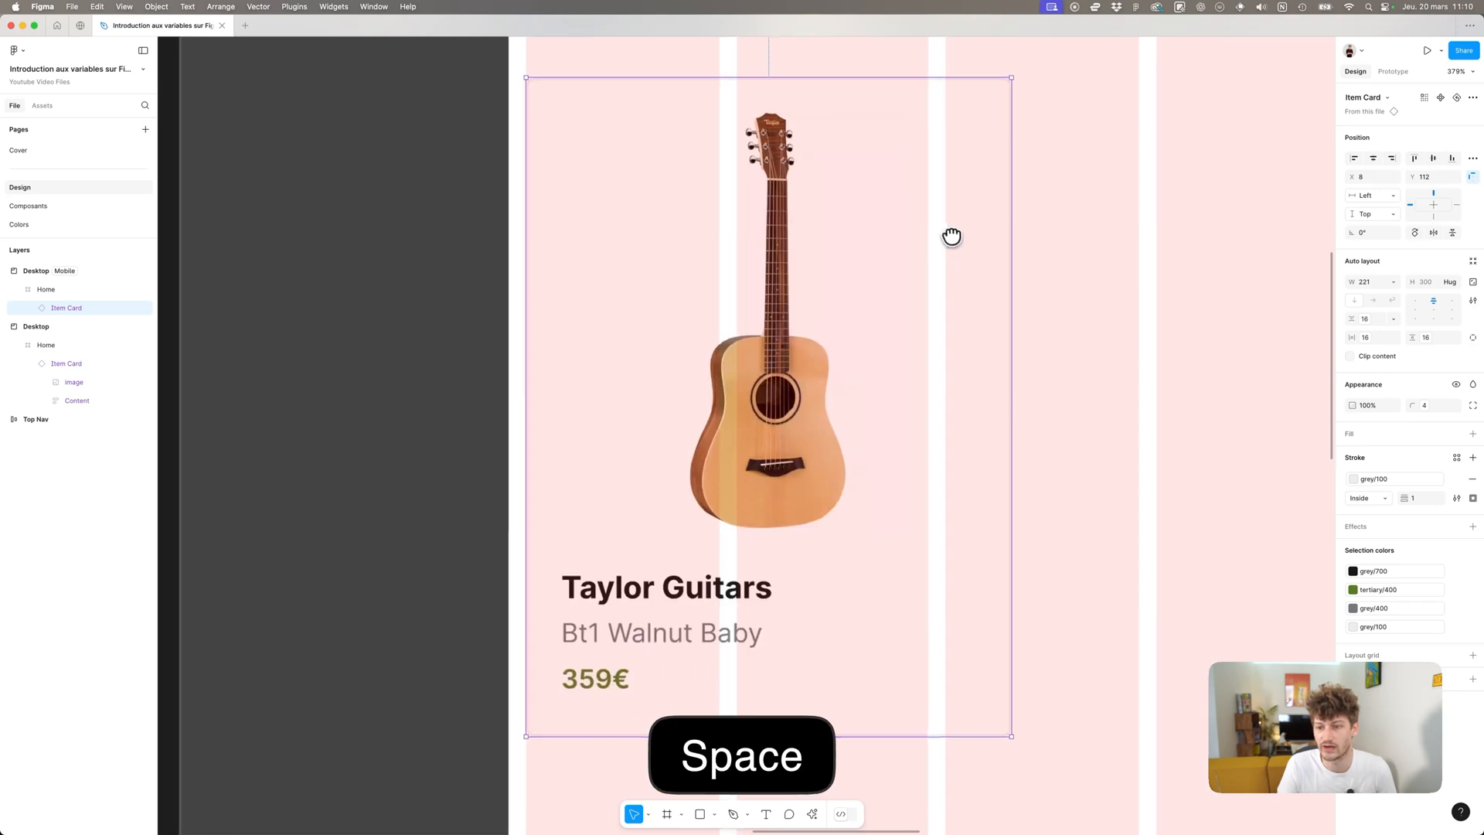
{"action": "key", "text": "z"}
{"action": "left_click_drag", "start_coordinate": [772, 215], "coordinate": [696, 206]}
{"action": "left_click_drag", "start_coordinate": [1013, 229], "coordinate": [925, 221]}
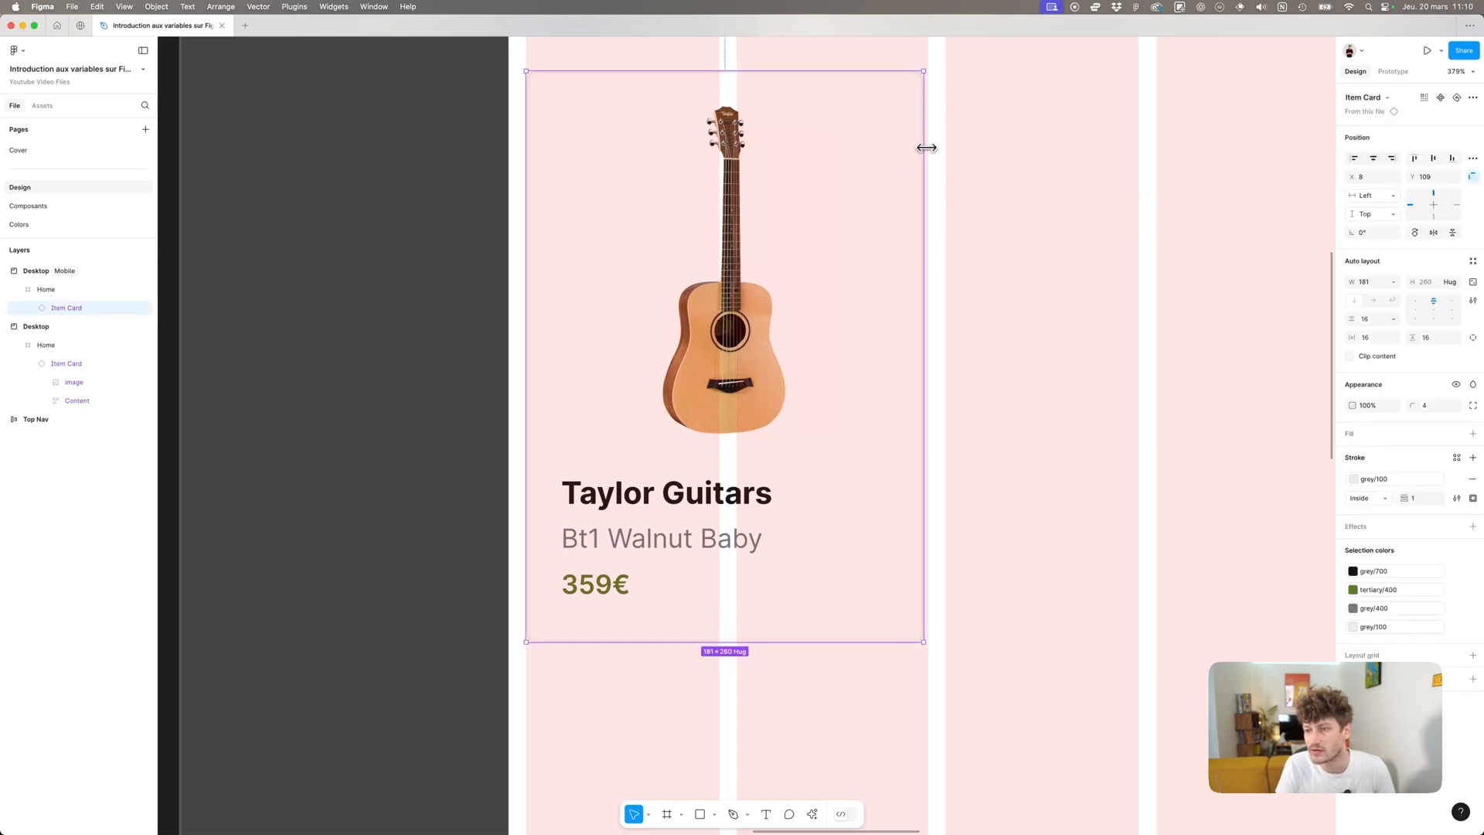
{"action": "left_click_drag", "start_coordinate": [926, 148], "coordinate": [928, 148]}
{"action": "left_click", "coordinate": [1106, 309]}
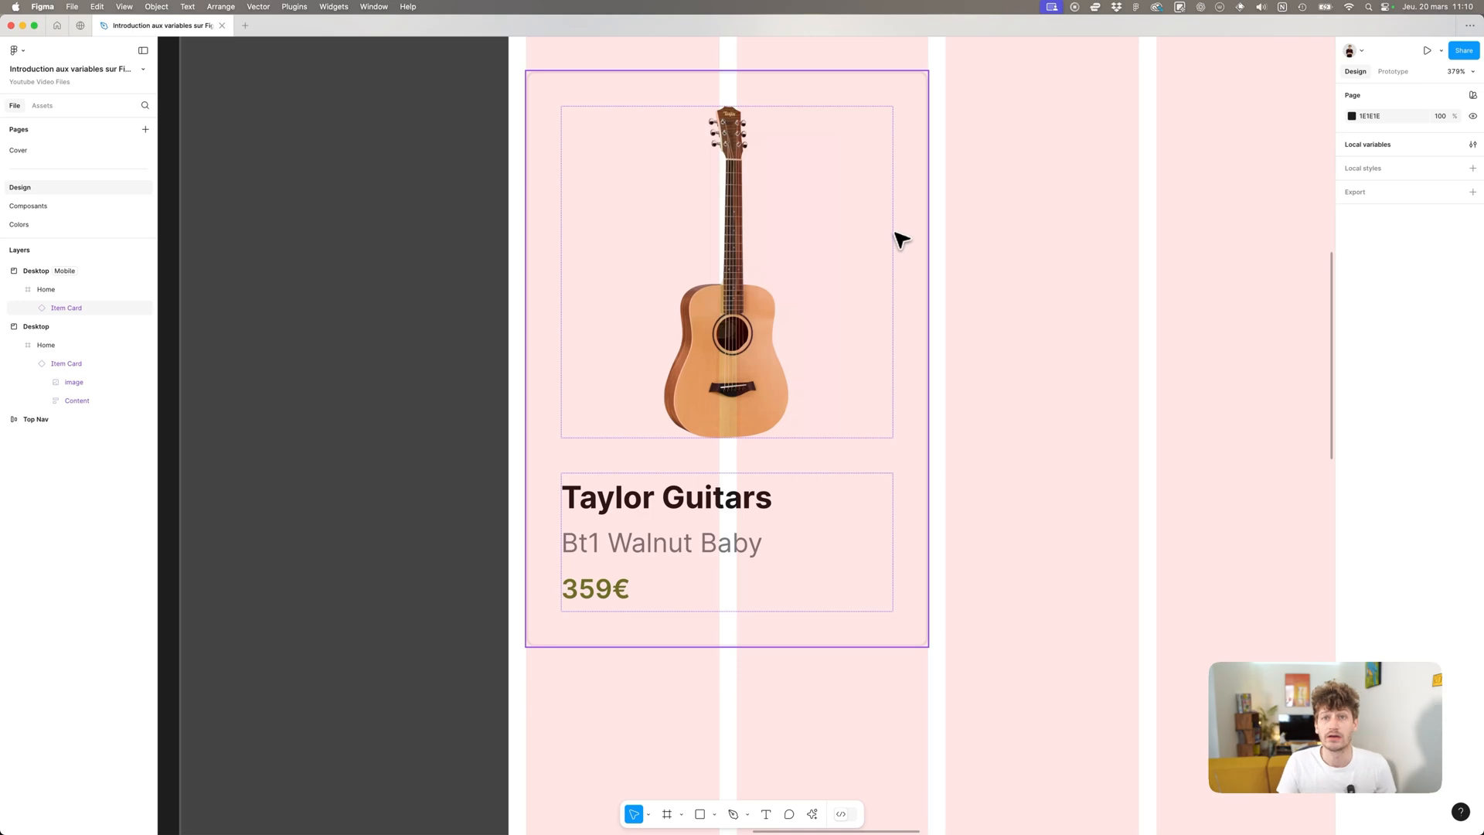
Create a number variable named Card Min Width in the Responsive collection
{"action": "key", "text": "z"}
{"action": "left_click", "coordinate": [755, 202], "text": "alt"}
{"action": "left_click", "coordinate": [755, 202], "text": "alt"}
{"action": "key", "text": "space"}
{"action": "left_click_drag", "start_coordinate": [755, 203], "coordinate": [867, 249]}
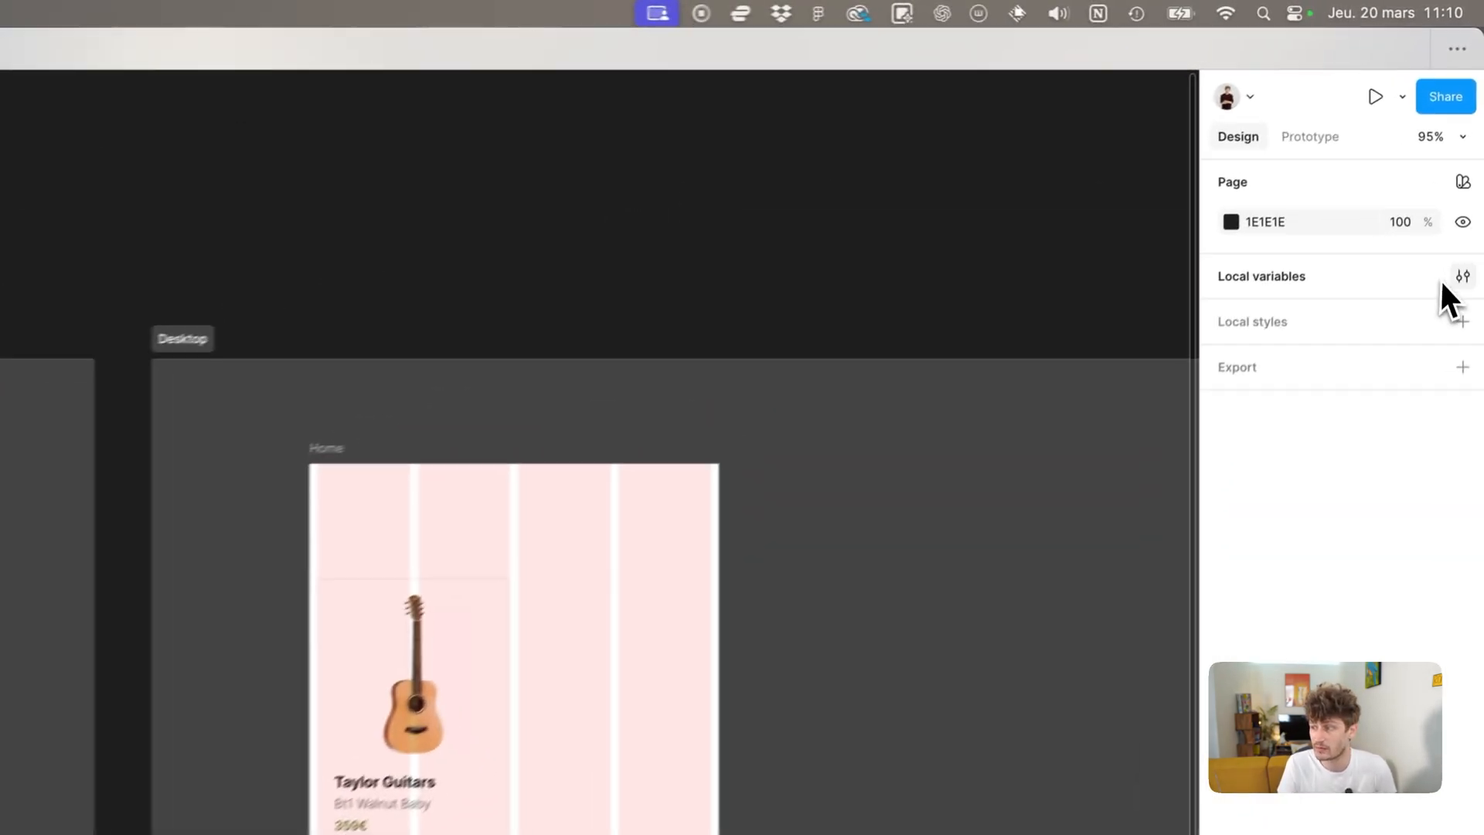
{"action": "left_click", "coordinate": [1473, 144]}
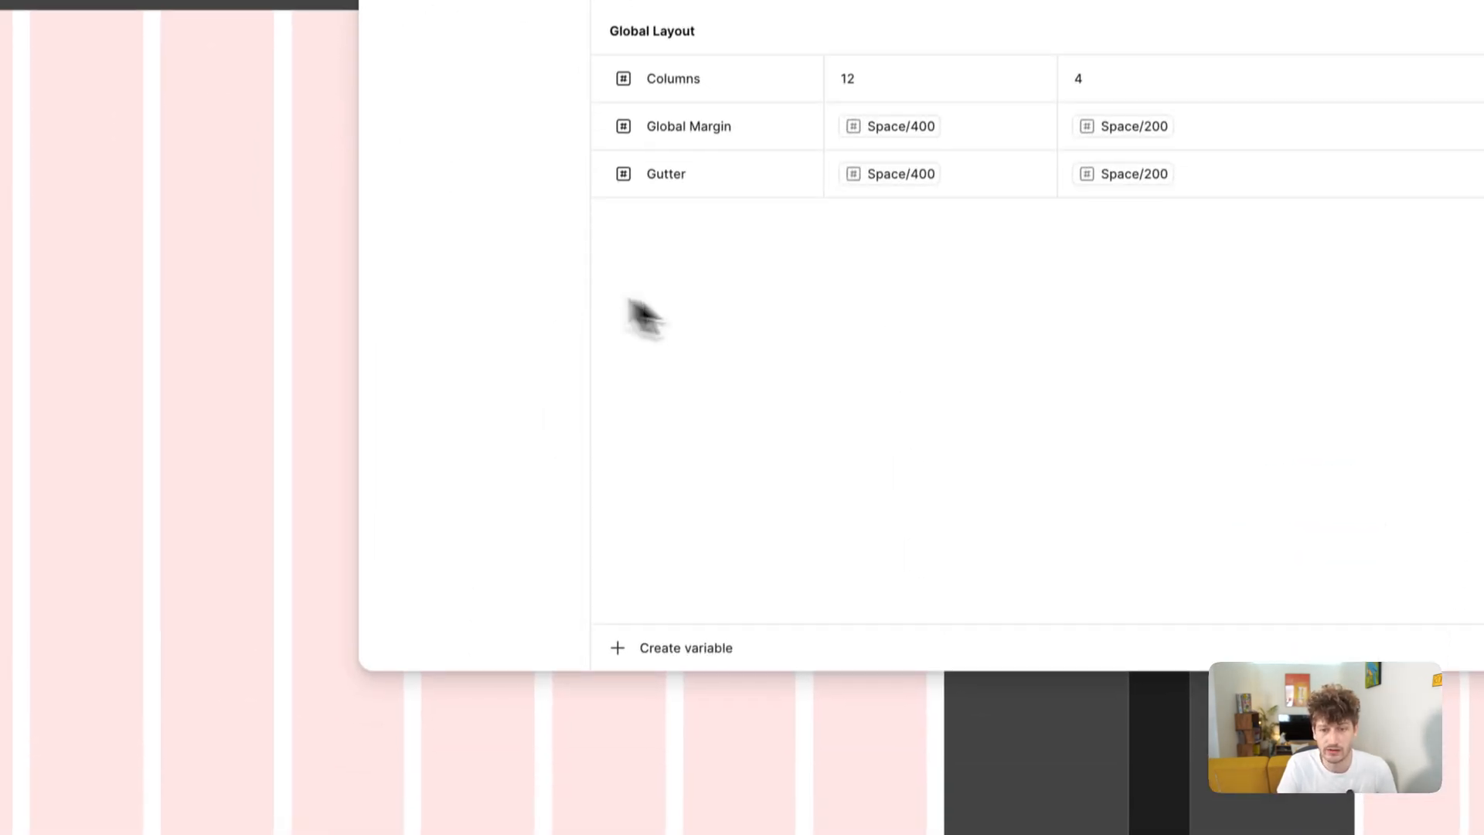
{"action": "left_click", "coordinate": [697, 767]}
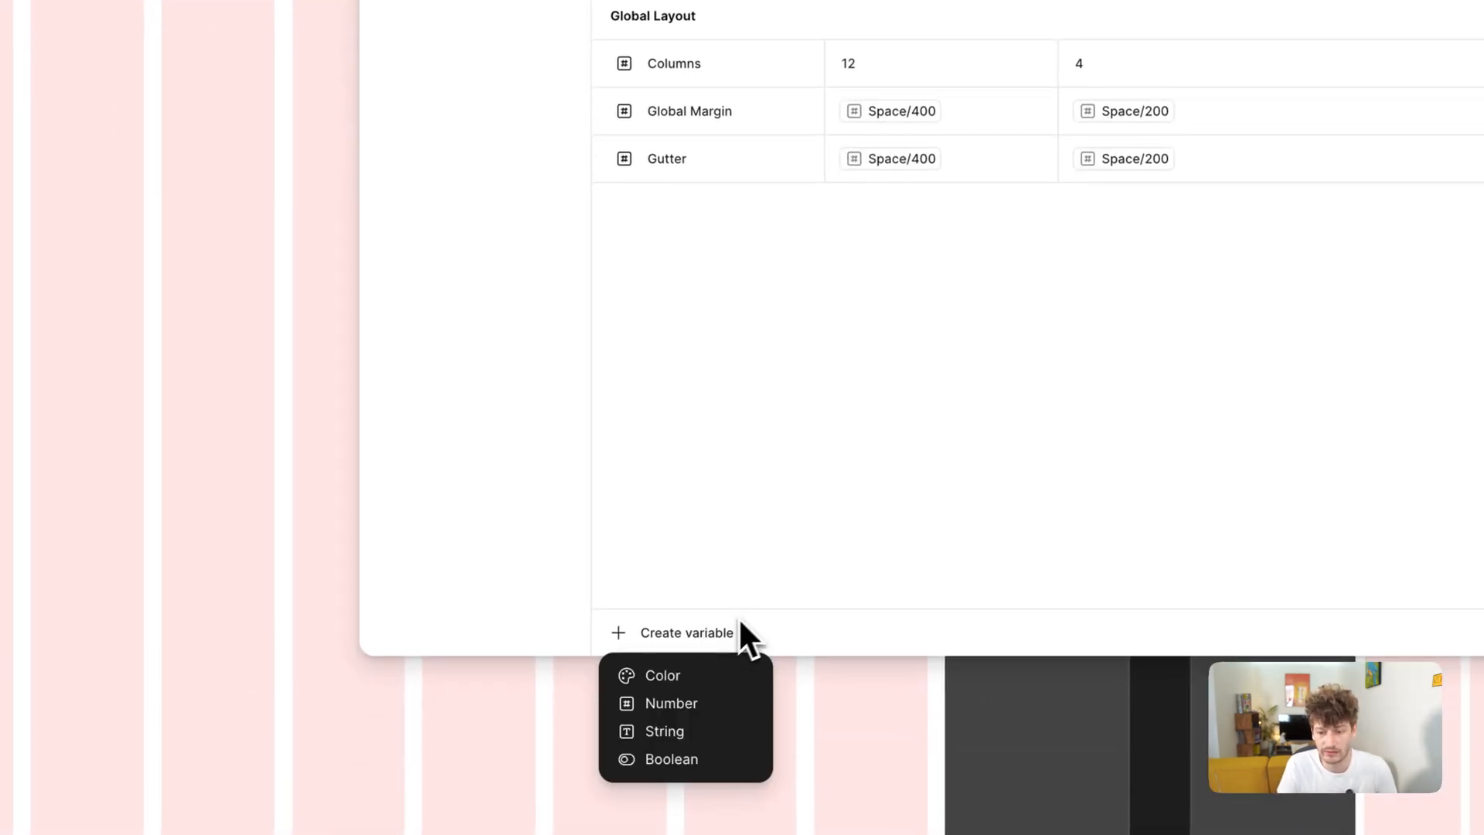
{"action": "left_click", "coordinate": [730, 701]}
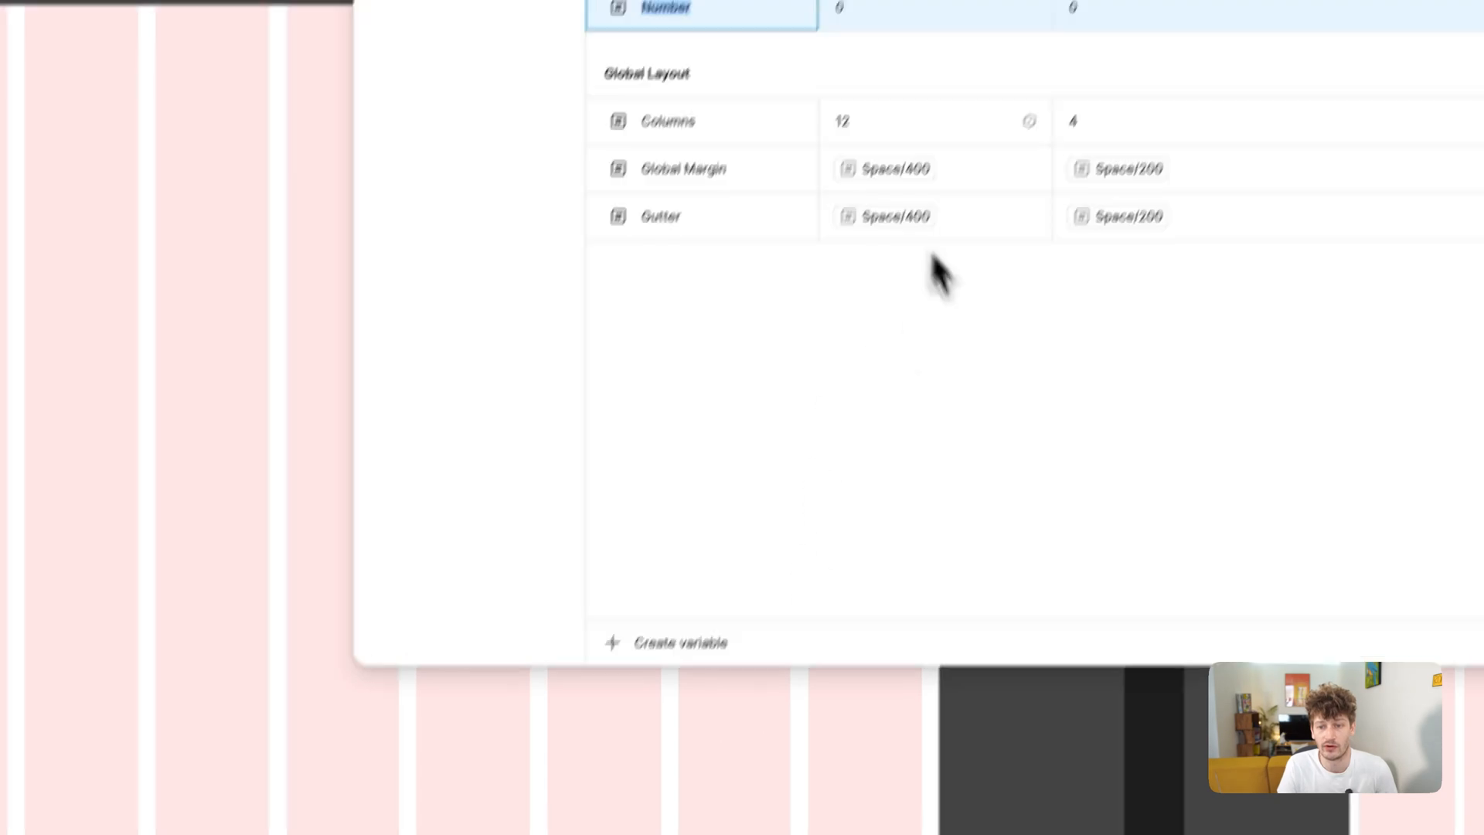
{"action": "type", "text": "C"}
{"action": "type", "text": "ard "}
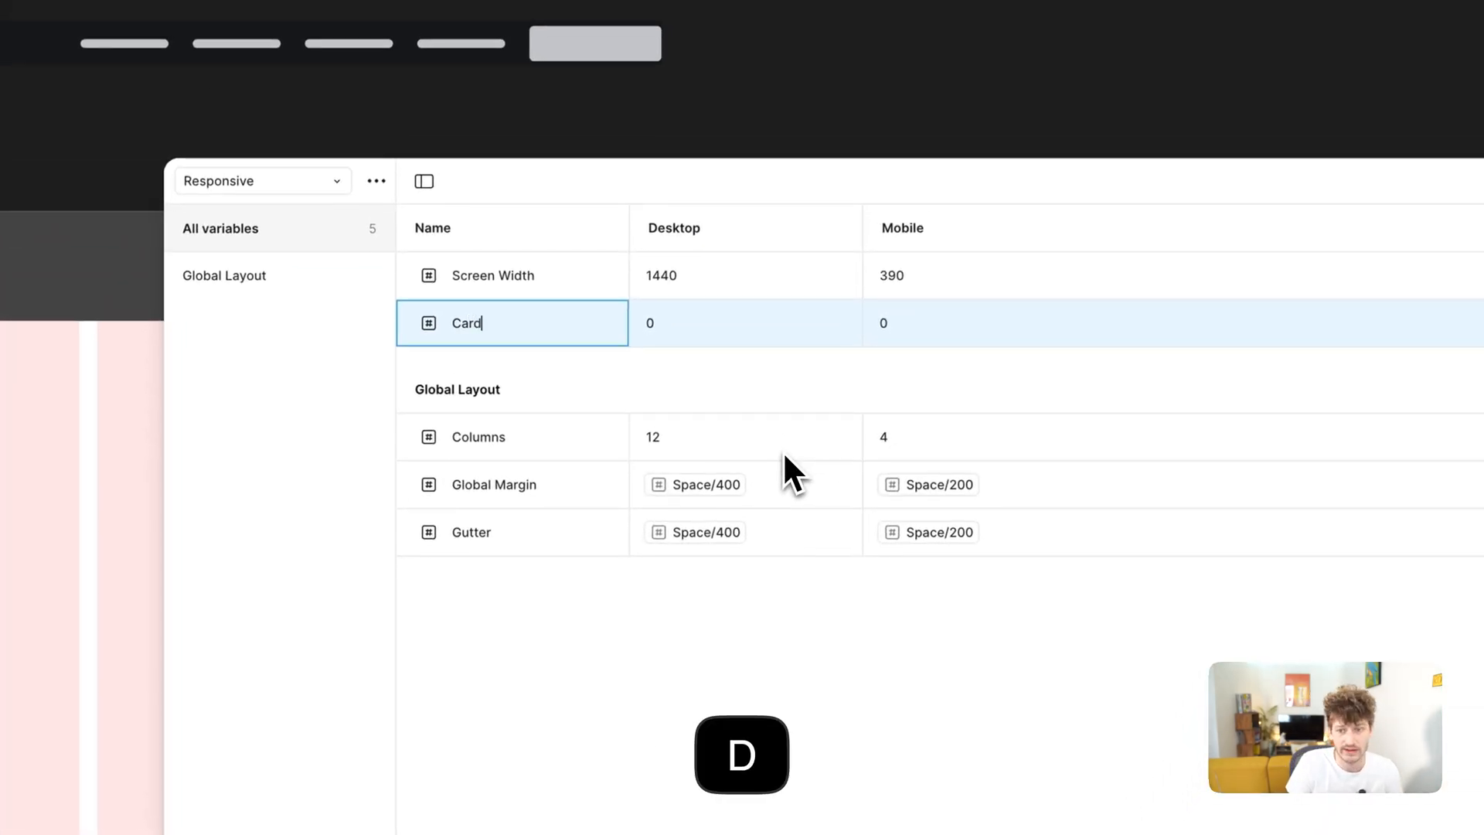
{"action": "type", "text": "Min Width"}
{"action": "key", "text": "Return"}
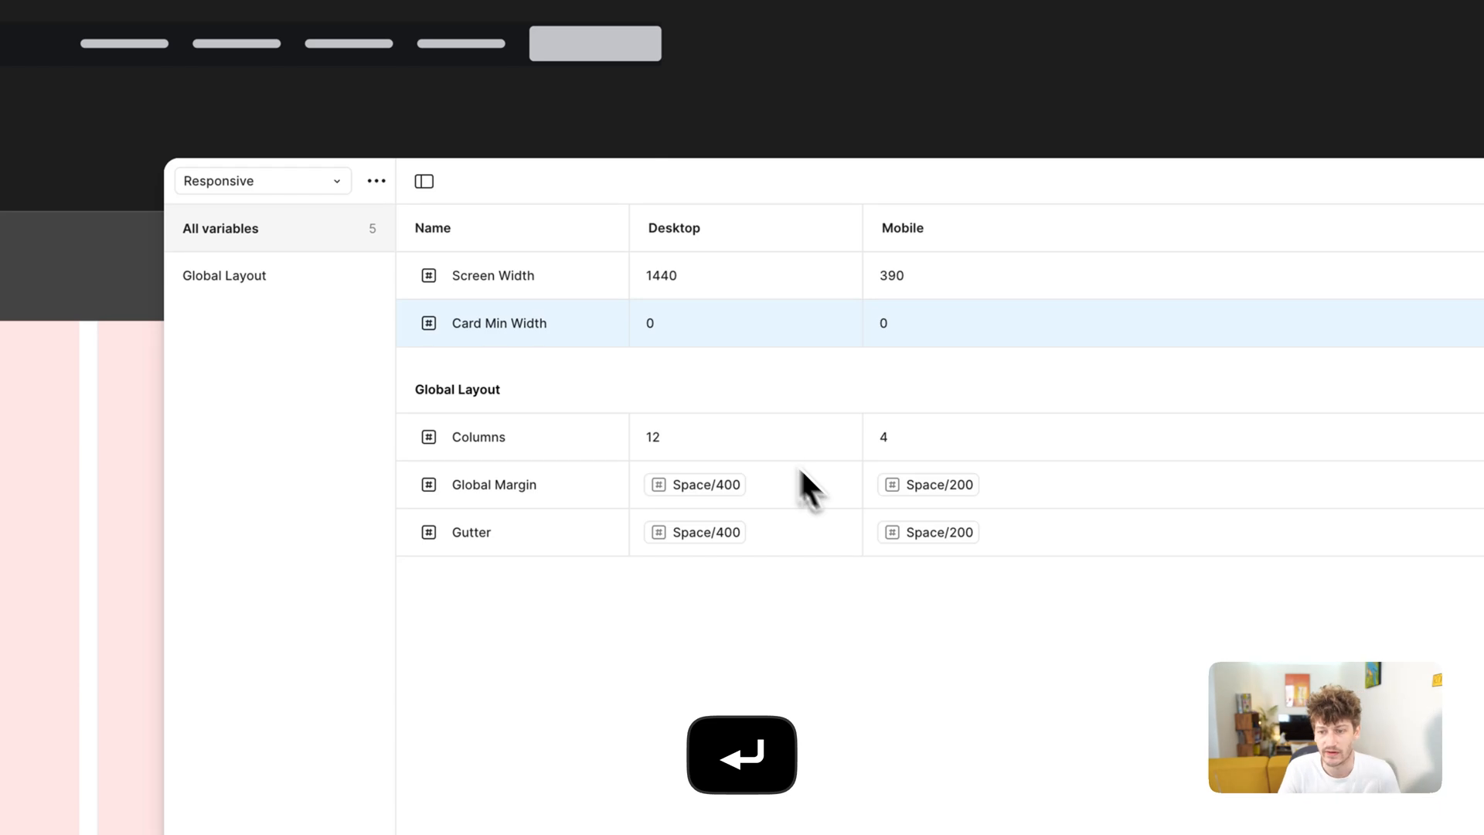
Check the desktop Item Card's width and set the Desktop value of Card Min Width to 221
{"action": "key", "text": "space"}
{"action": "left_click_drag", "start_coordinate": [68, 815], "coordinate": [485, 828]}
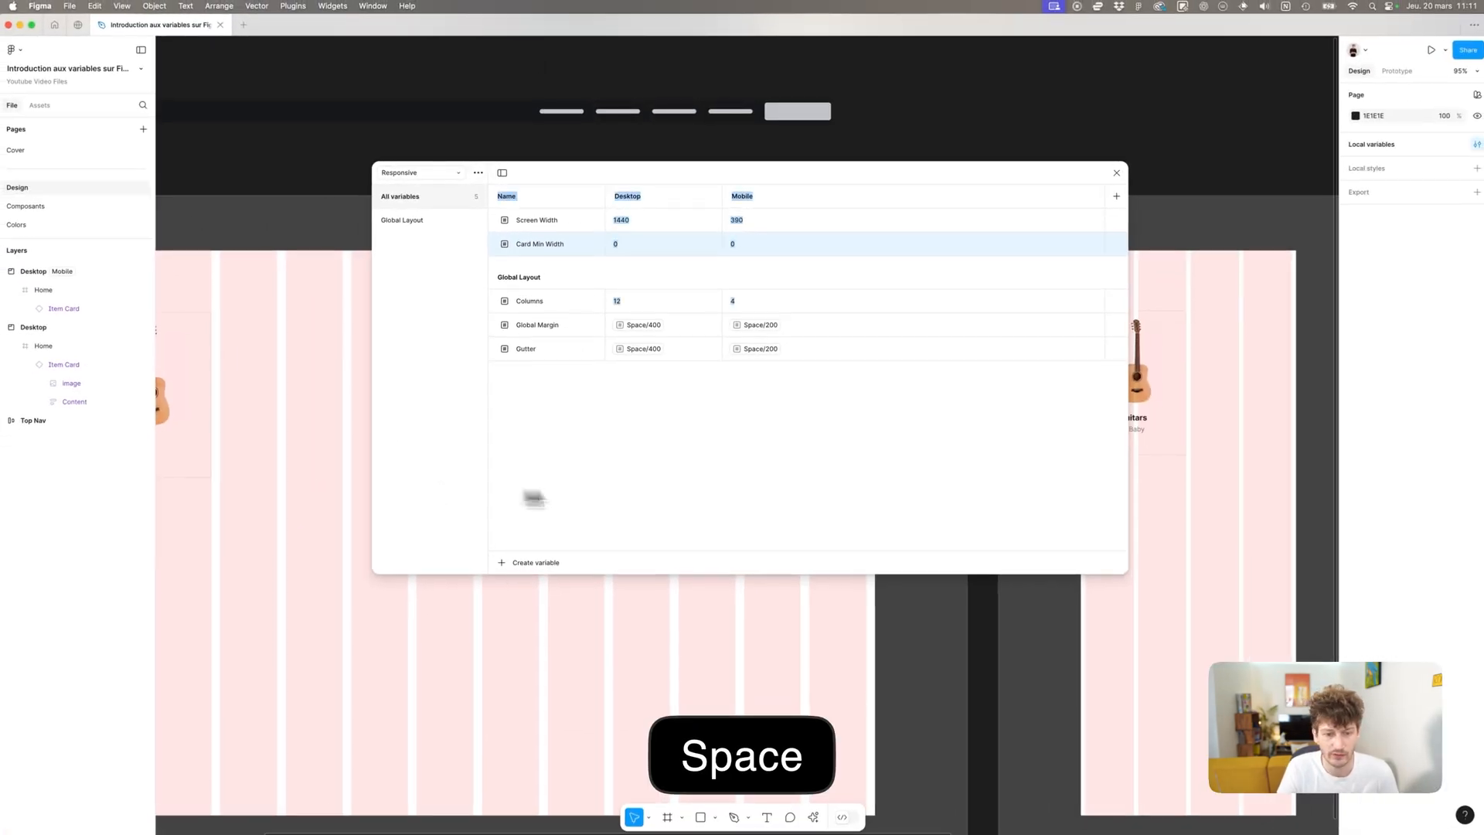
{"action": "left_click", "coordinate": [205, 338]}
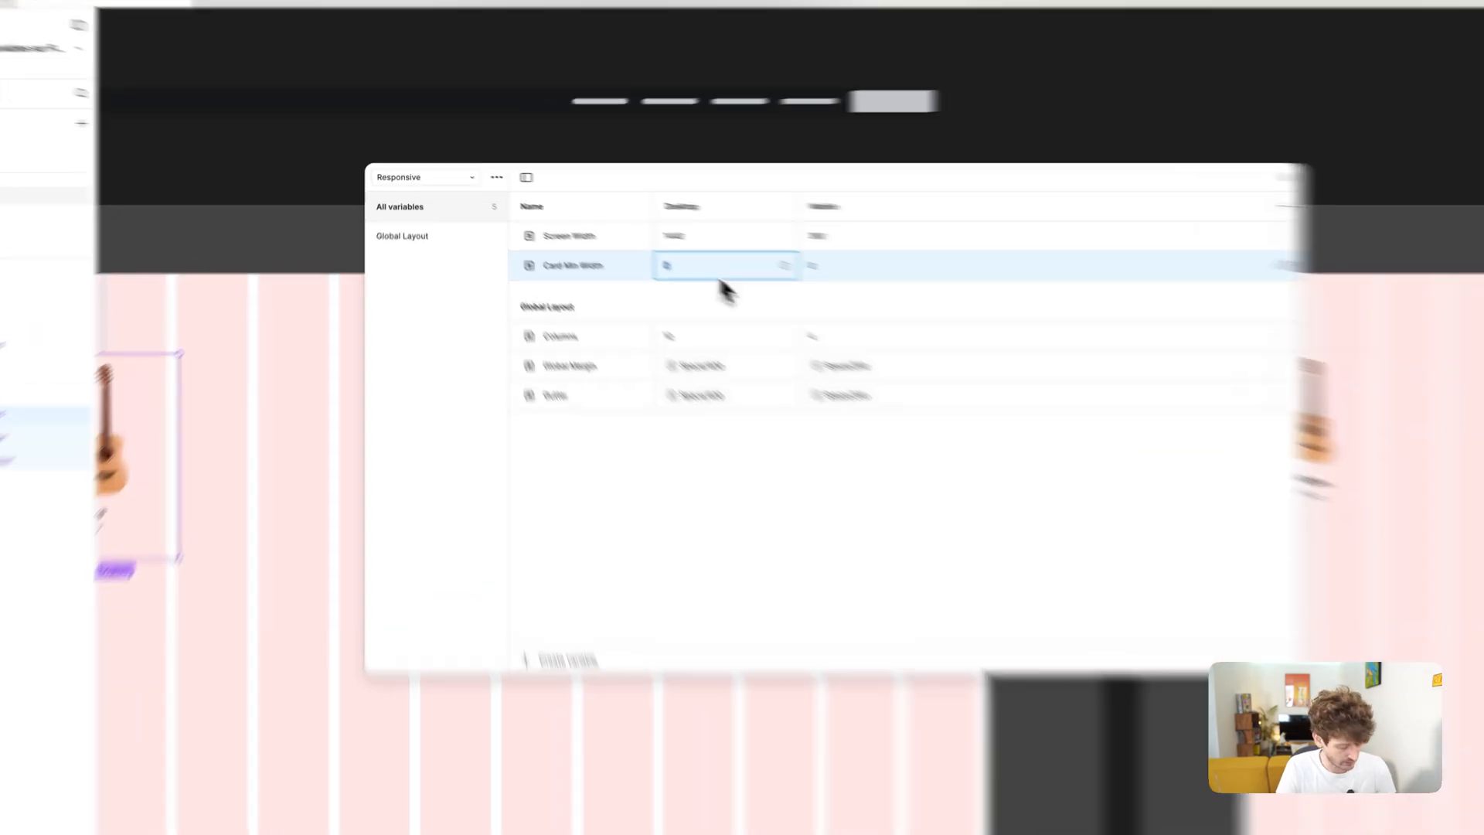
{"action": "type", "text": "221"}
{"action": "key", "text": "Return"}
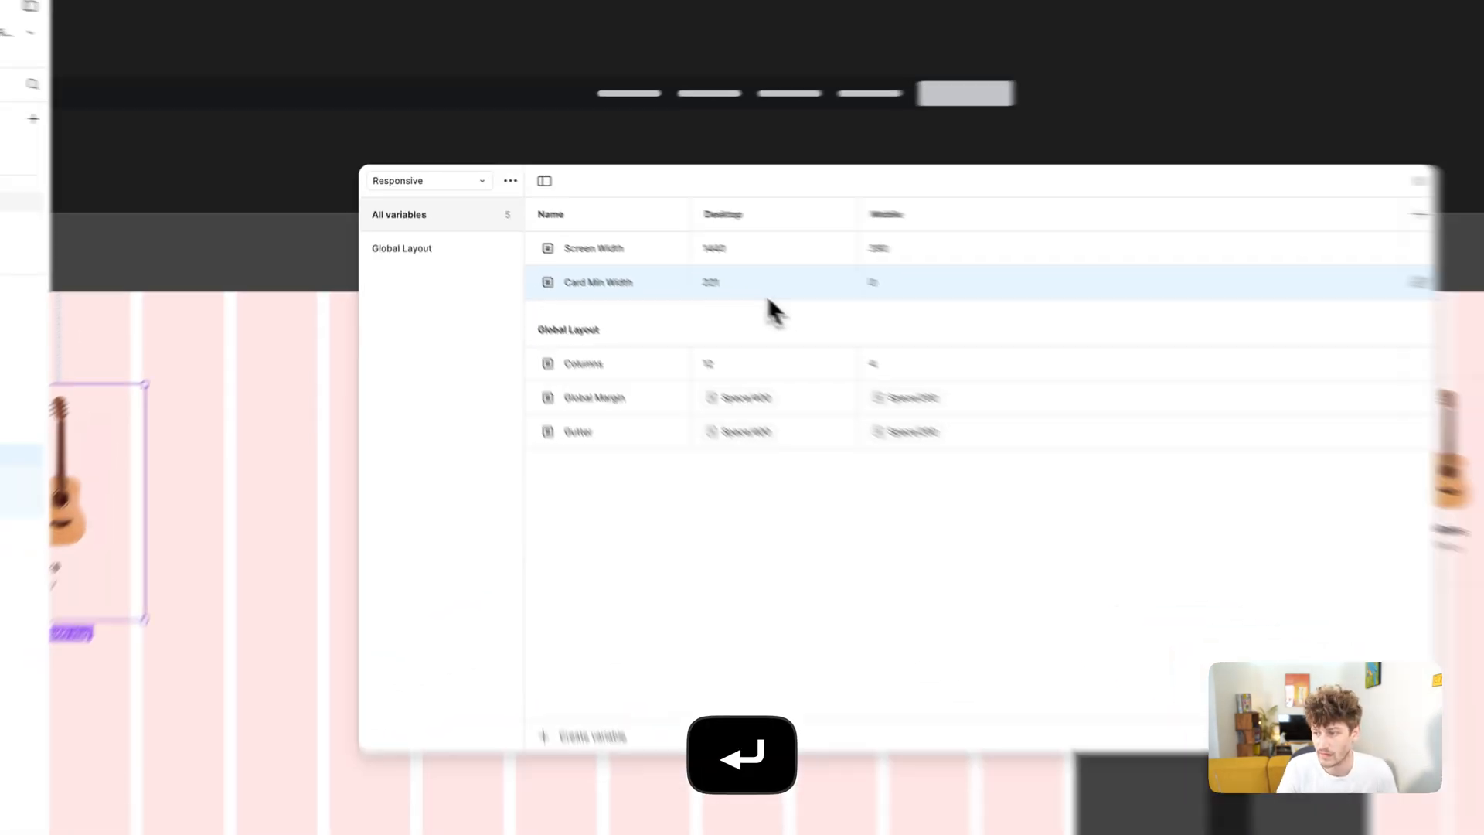
Check the mobile Item Card's width and set the Mobile value of Card Min Width to 183
{"action": "left_click", "coordinate": [1116, 349]}
{"action": "left_click", "coordinate": [1148, 337]}
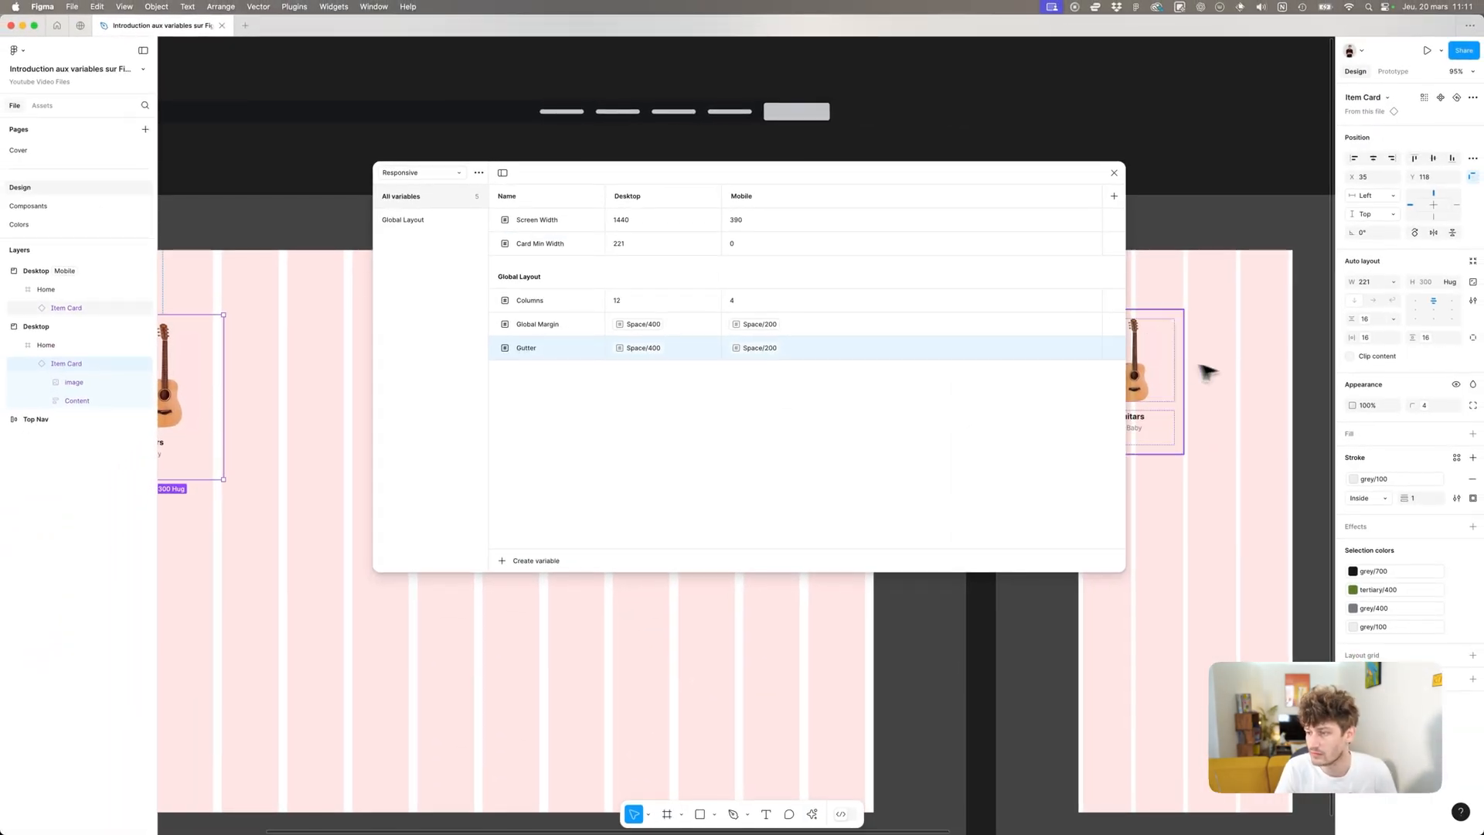
{"action": "left_click", "coordinate": [779, 244]}
{"action": "type", "text": "183"}
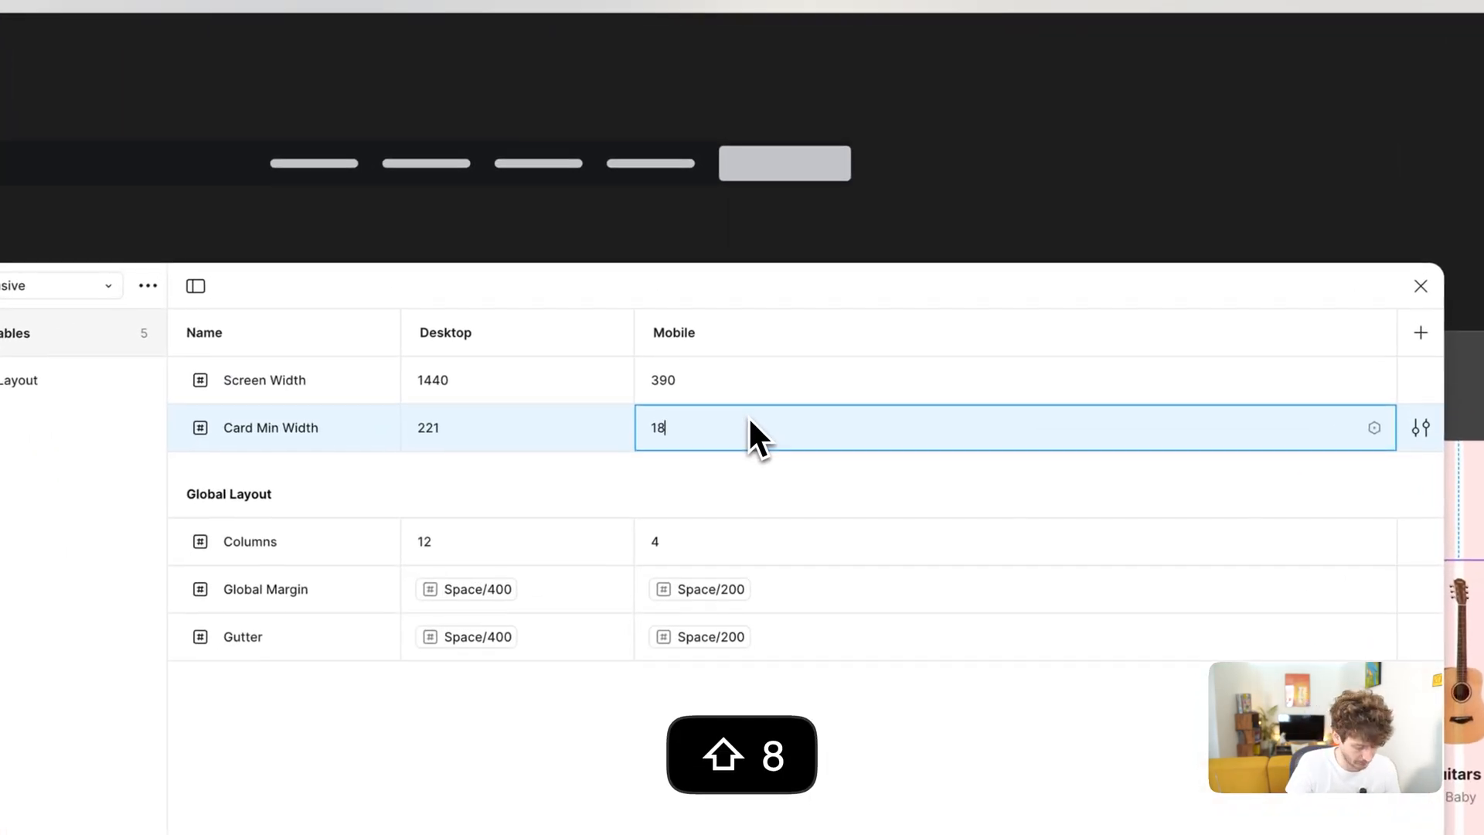
{"action": "key", "text": "Return"}
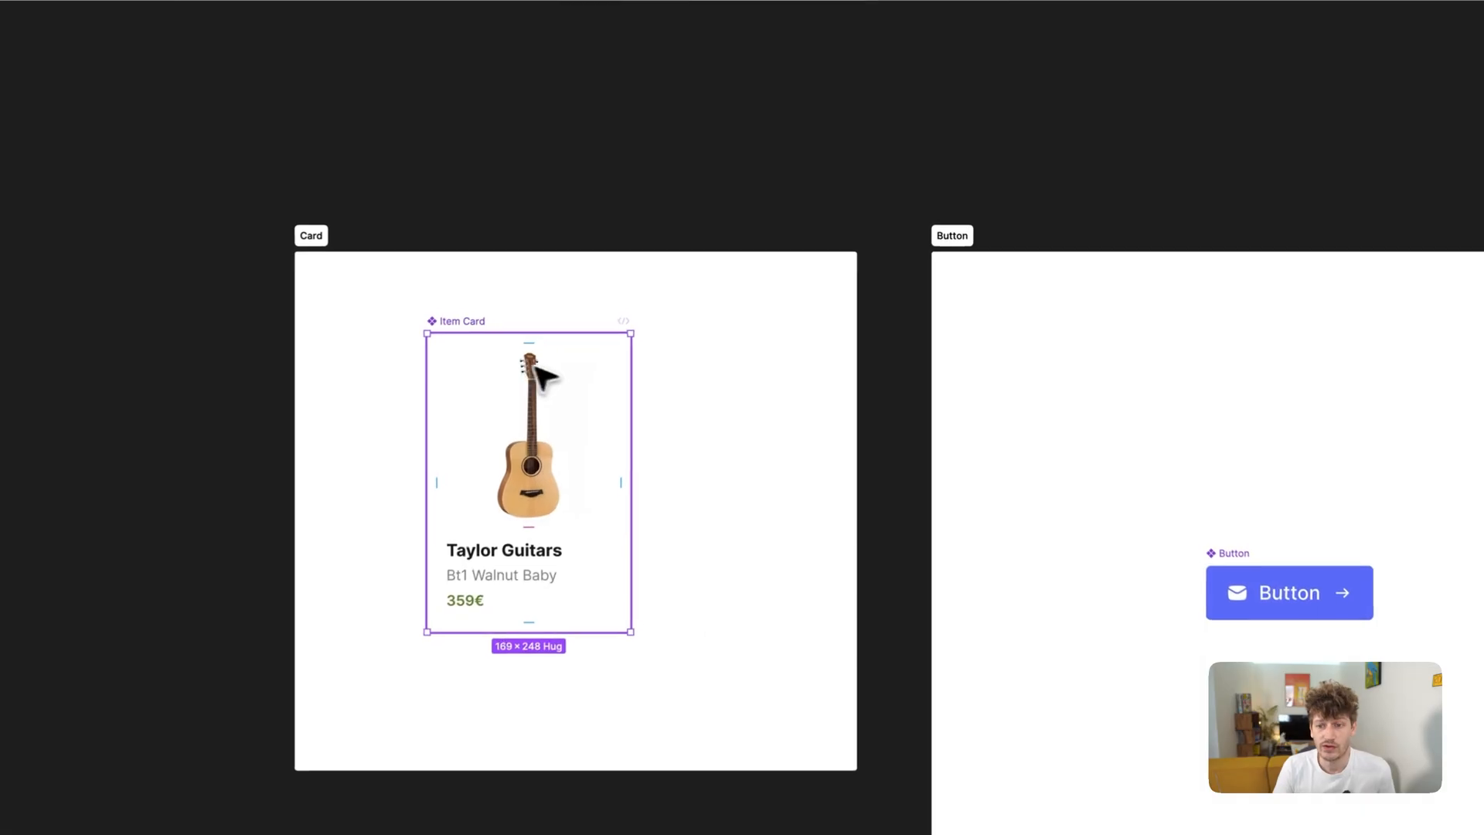
Reposition the main Item Card component in its section, add a minimum width and bind it to the Card Min Width variable
{"action": "left_click_drag", "start_coordinate": [454, 328], "coordinate": [492, 325]}
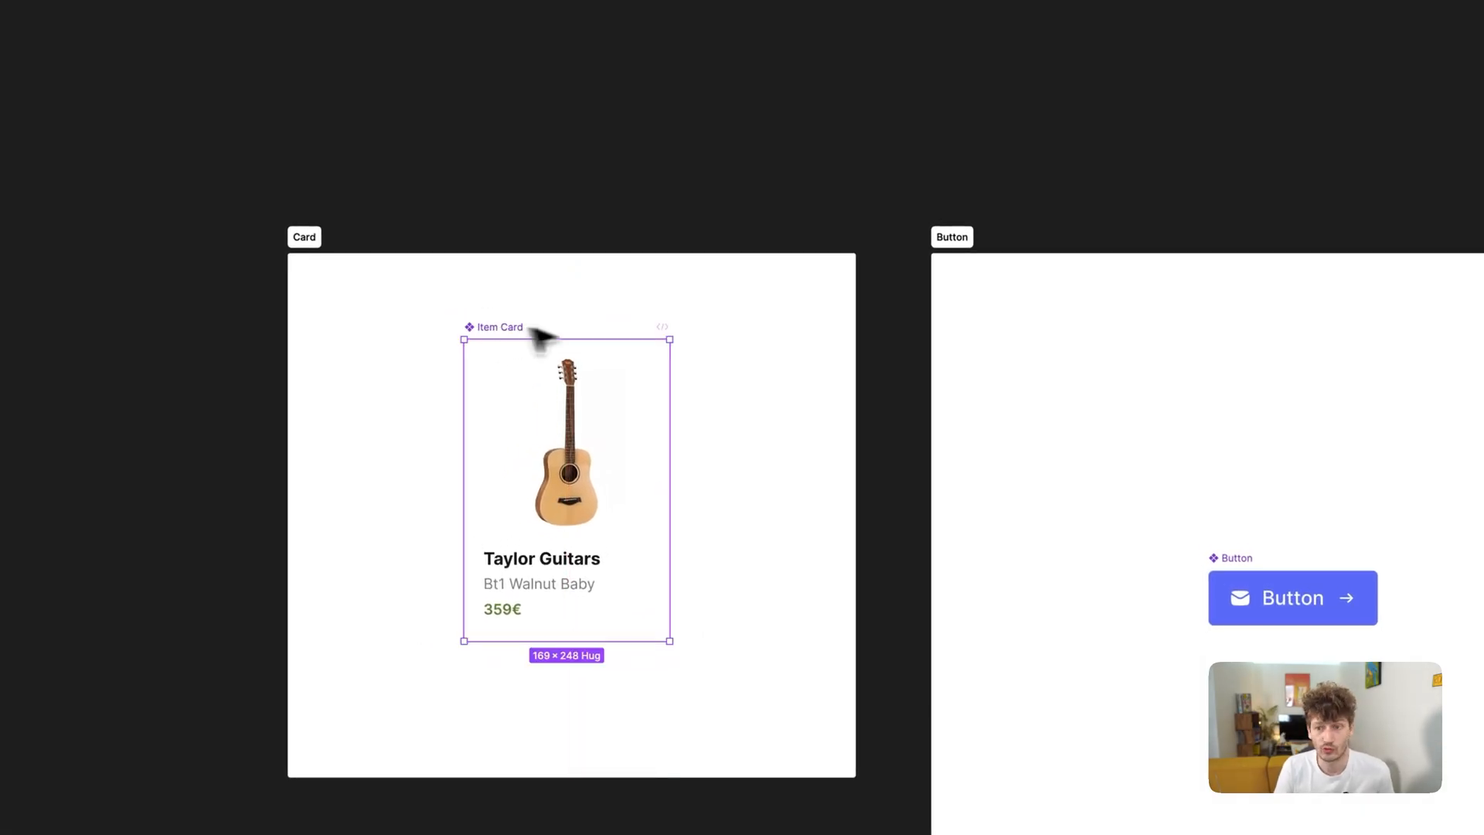
{"action": "left_click", "coordinate": [1348, 345]}
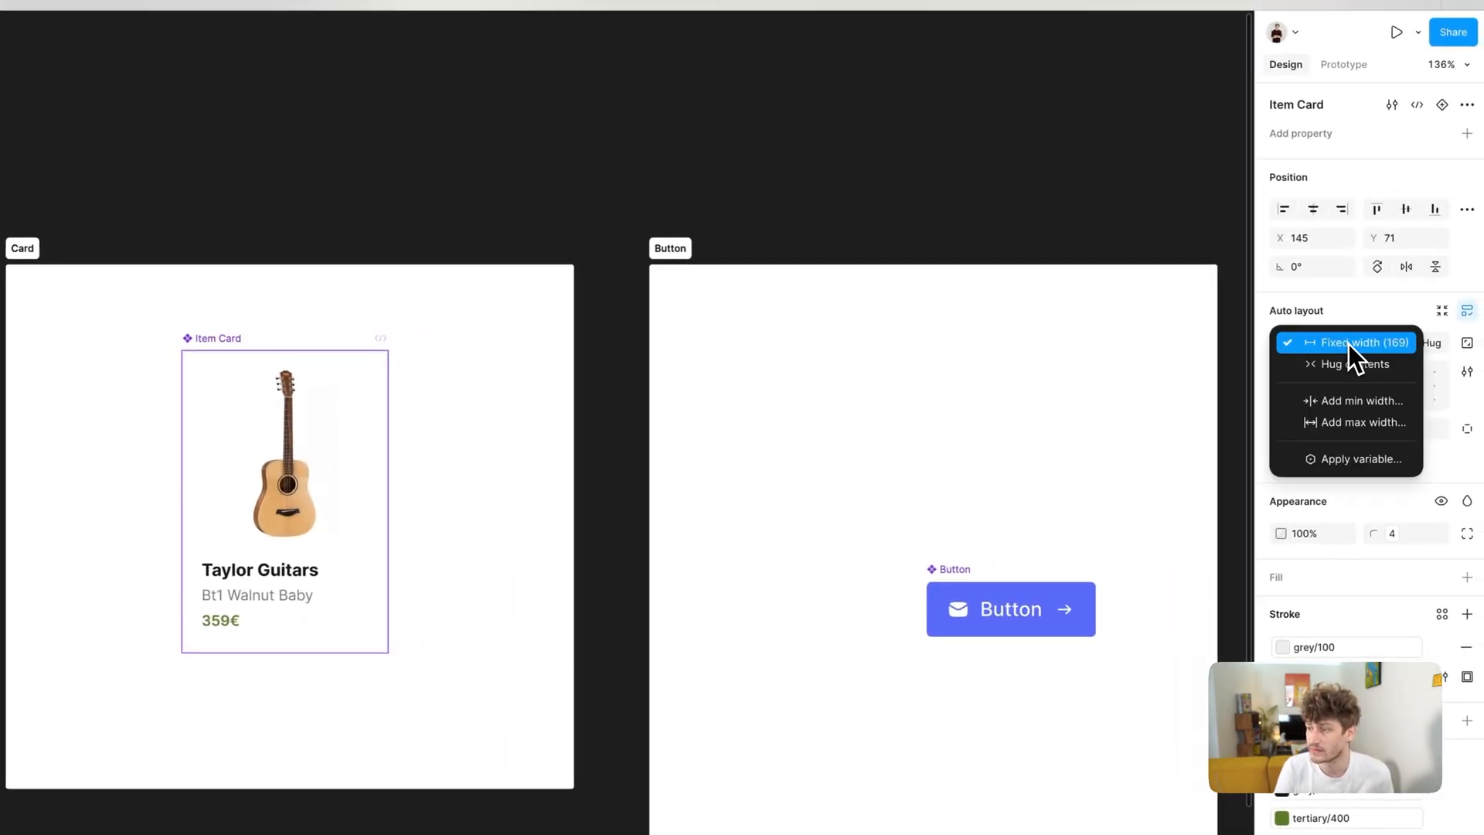
{"action": "left_click", "coordinate": [1372, 402]}
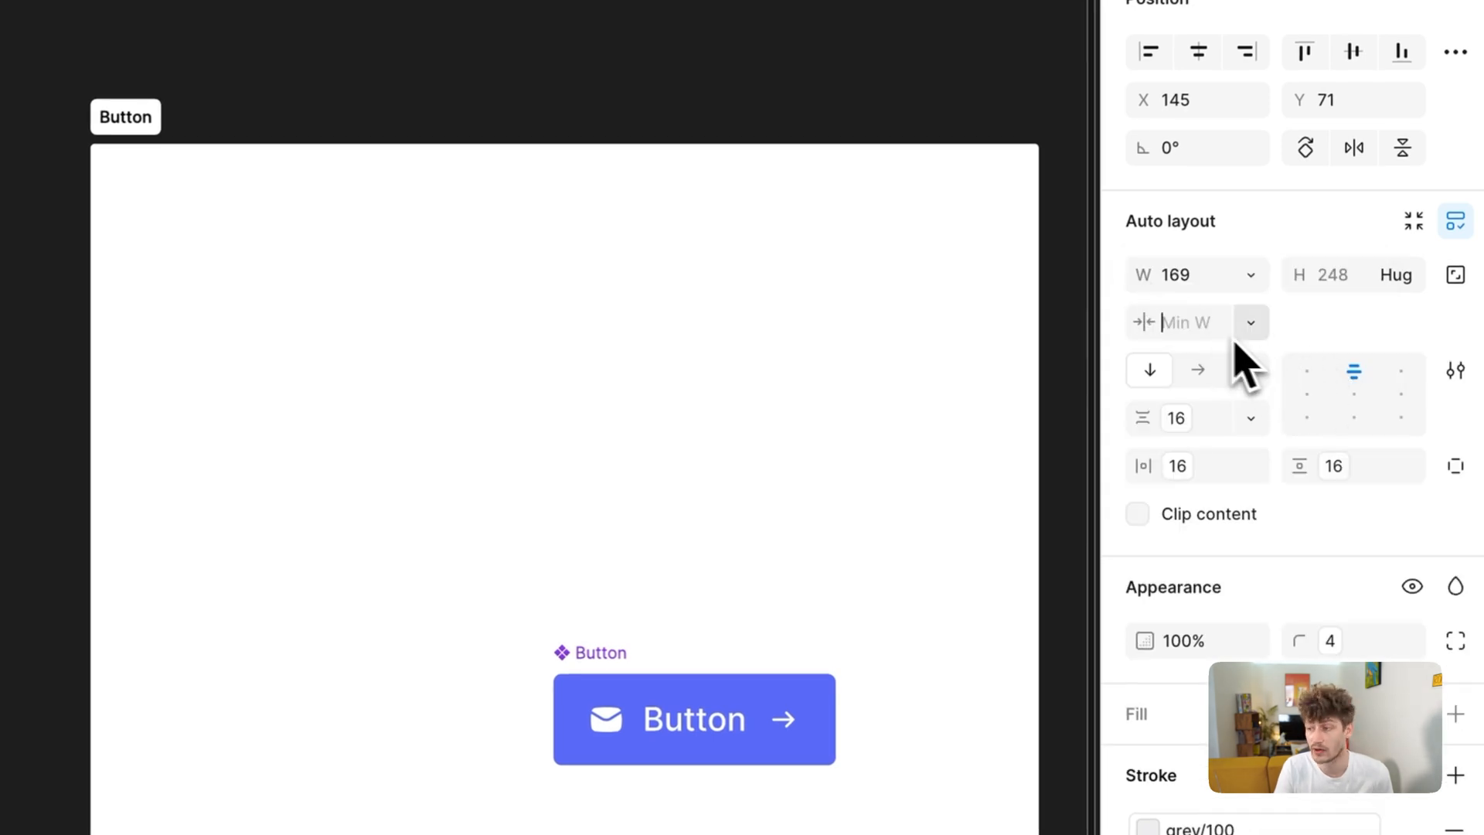
{"action": "left_click", "coordinate": [1252, 323]}
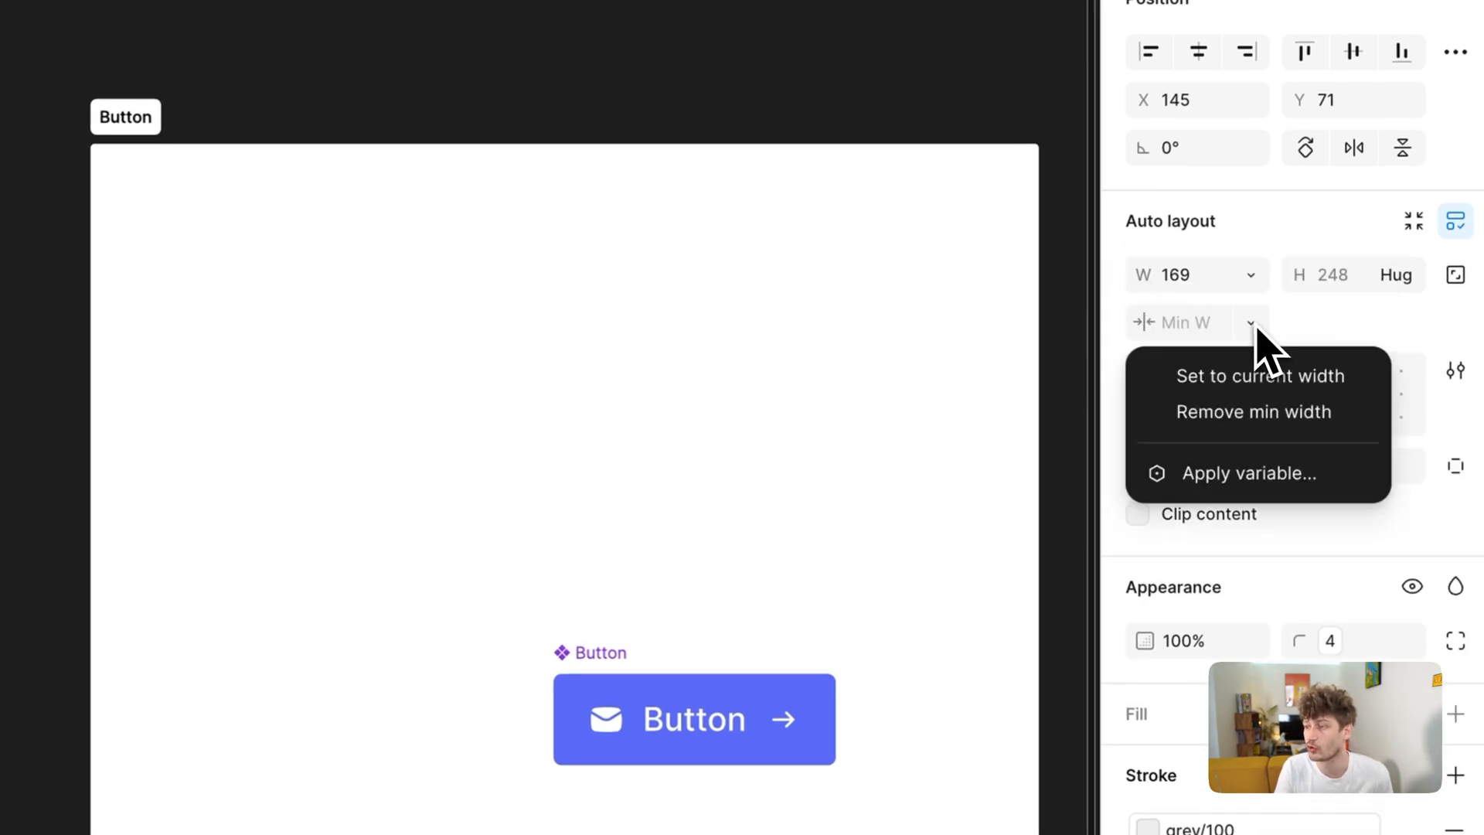
{"action": "left_click", "coordinate": [1292, 475]}
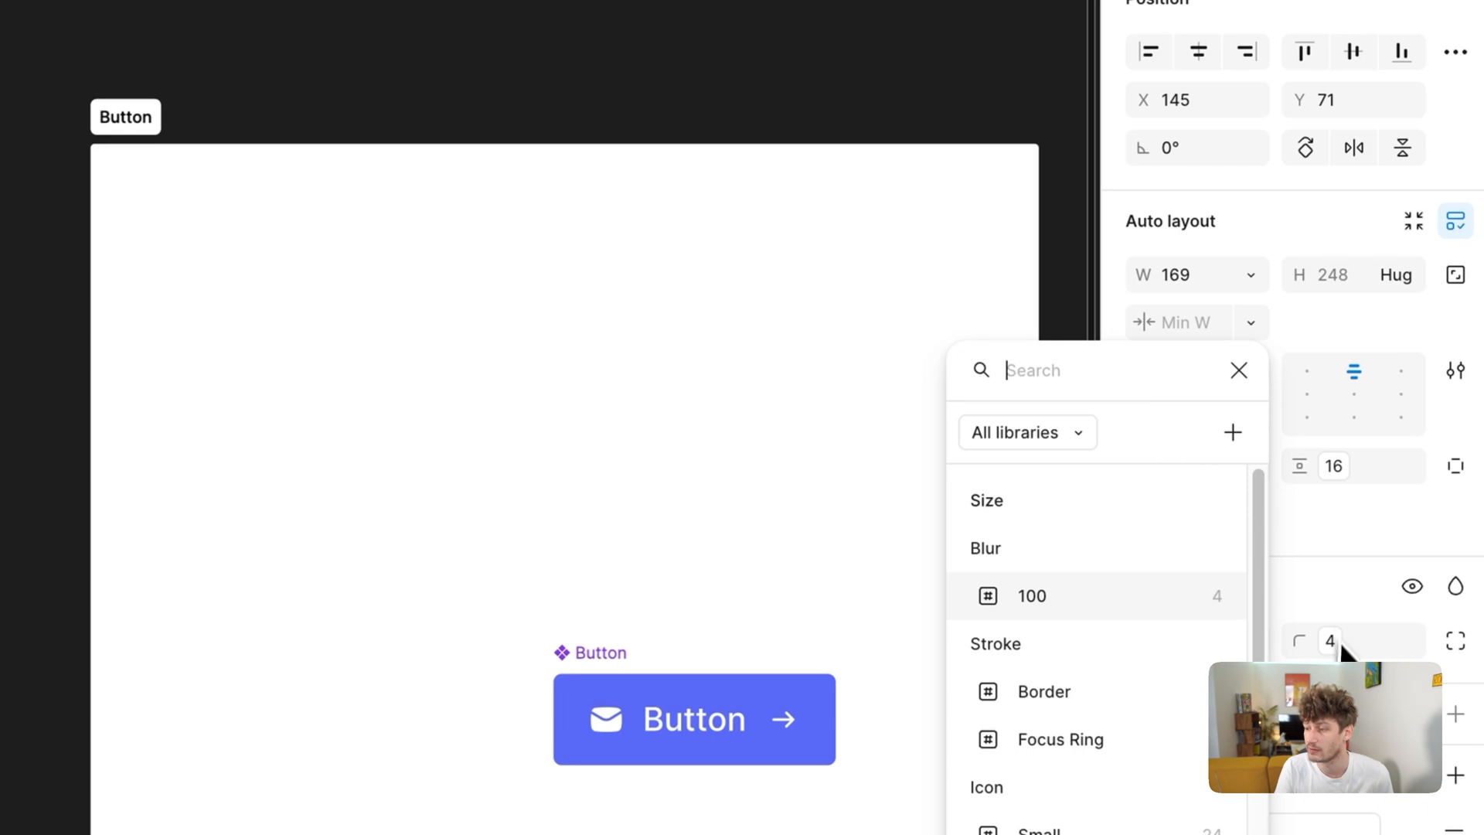
{"action": "type", "text": "car"}
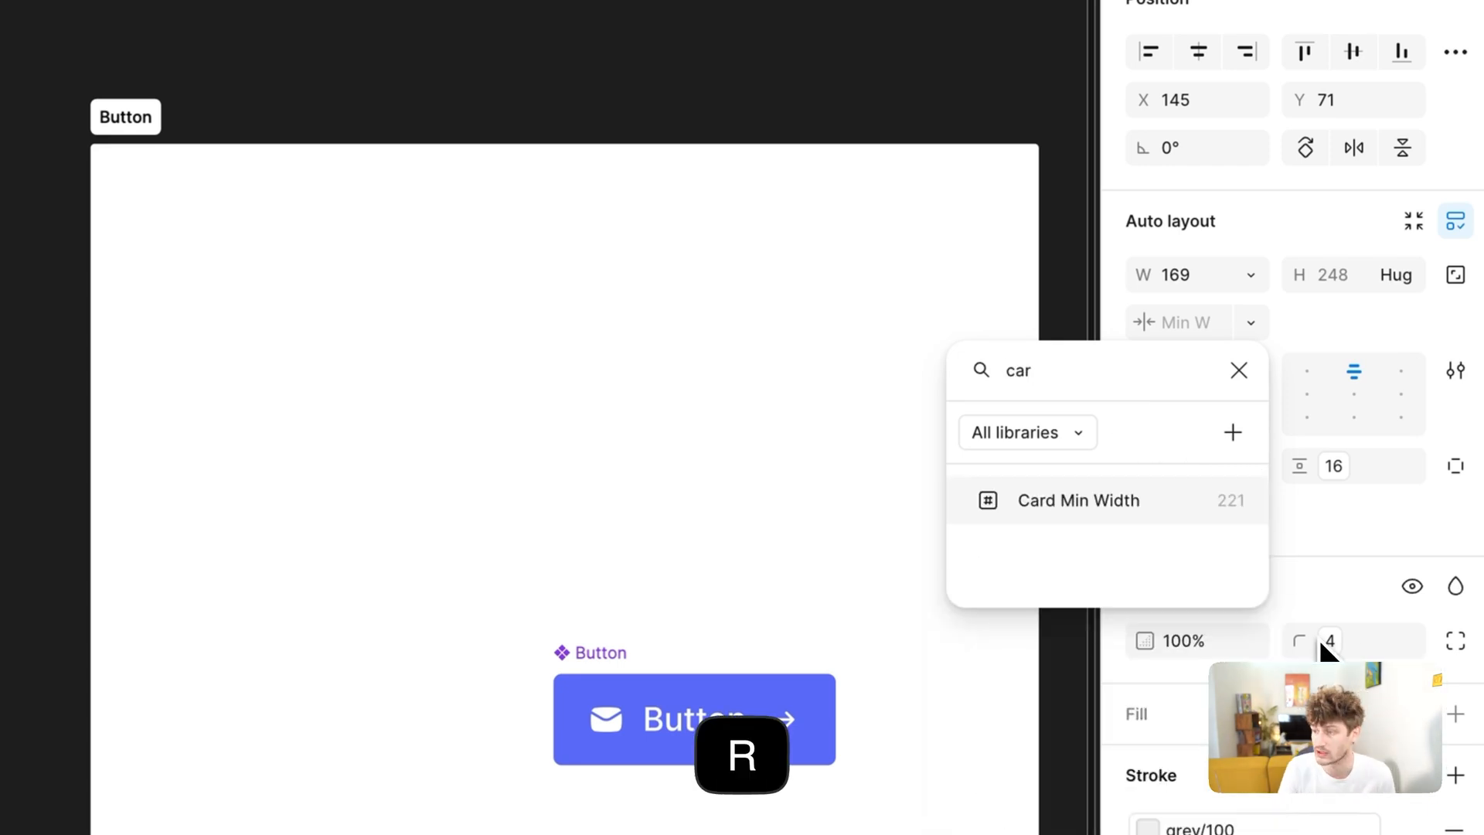
{"action": "left_click", "coordinate": [1128, 512]}
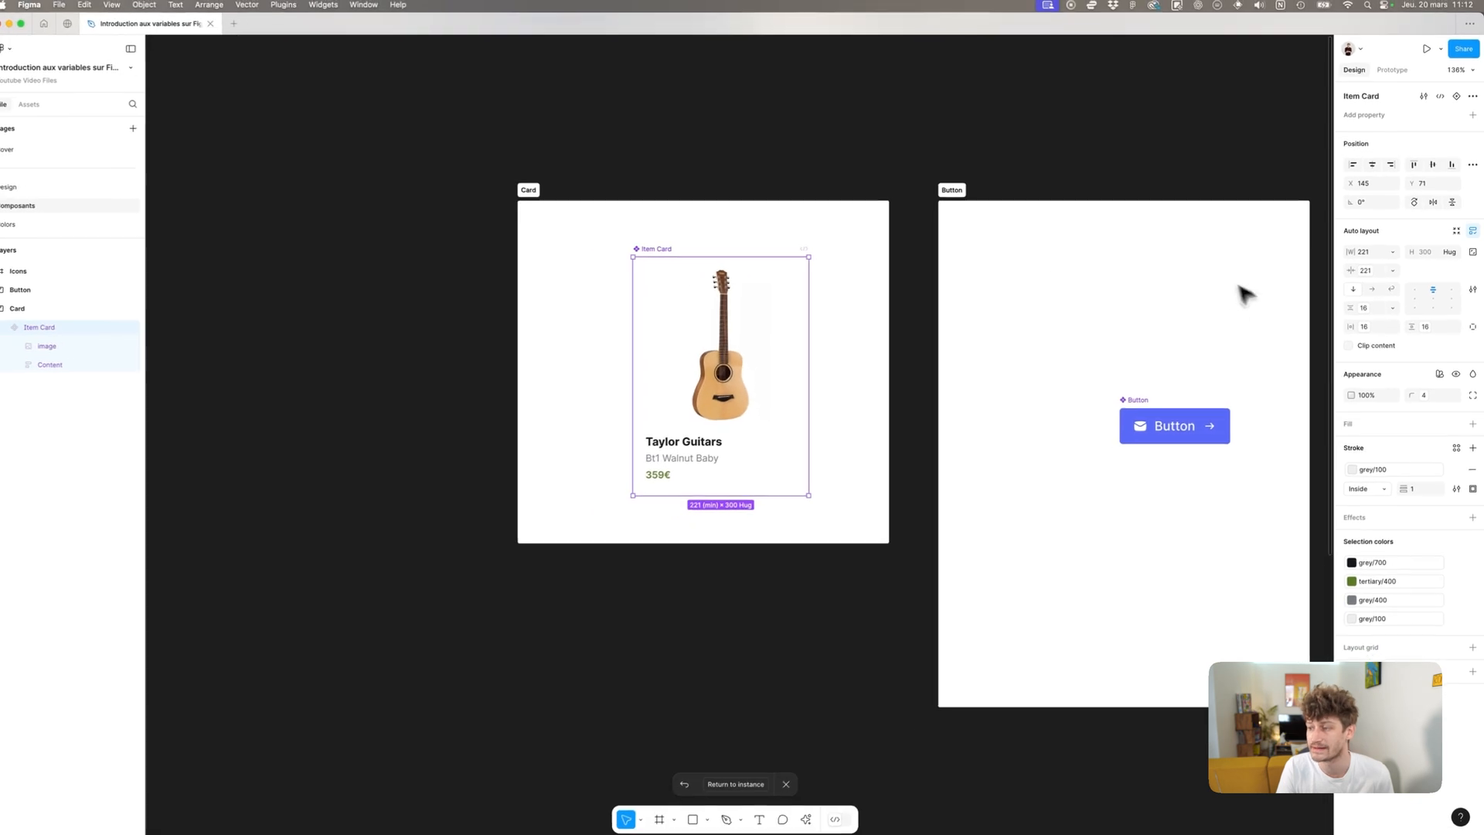
Assign the Mobile mode of the Responsive collection to the Card section and check the Item Card's minimum width
{"action": "left_click", "coordinate": [716, 221]}
{"action": "left_click", "coordinate": [662, 249]}
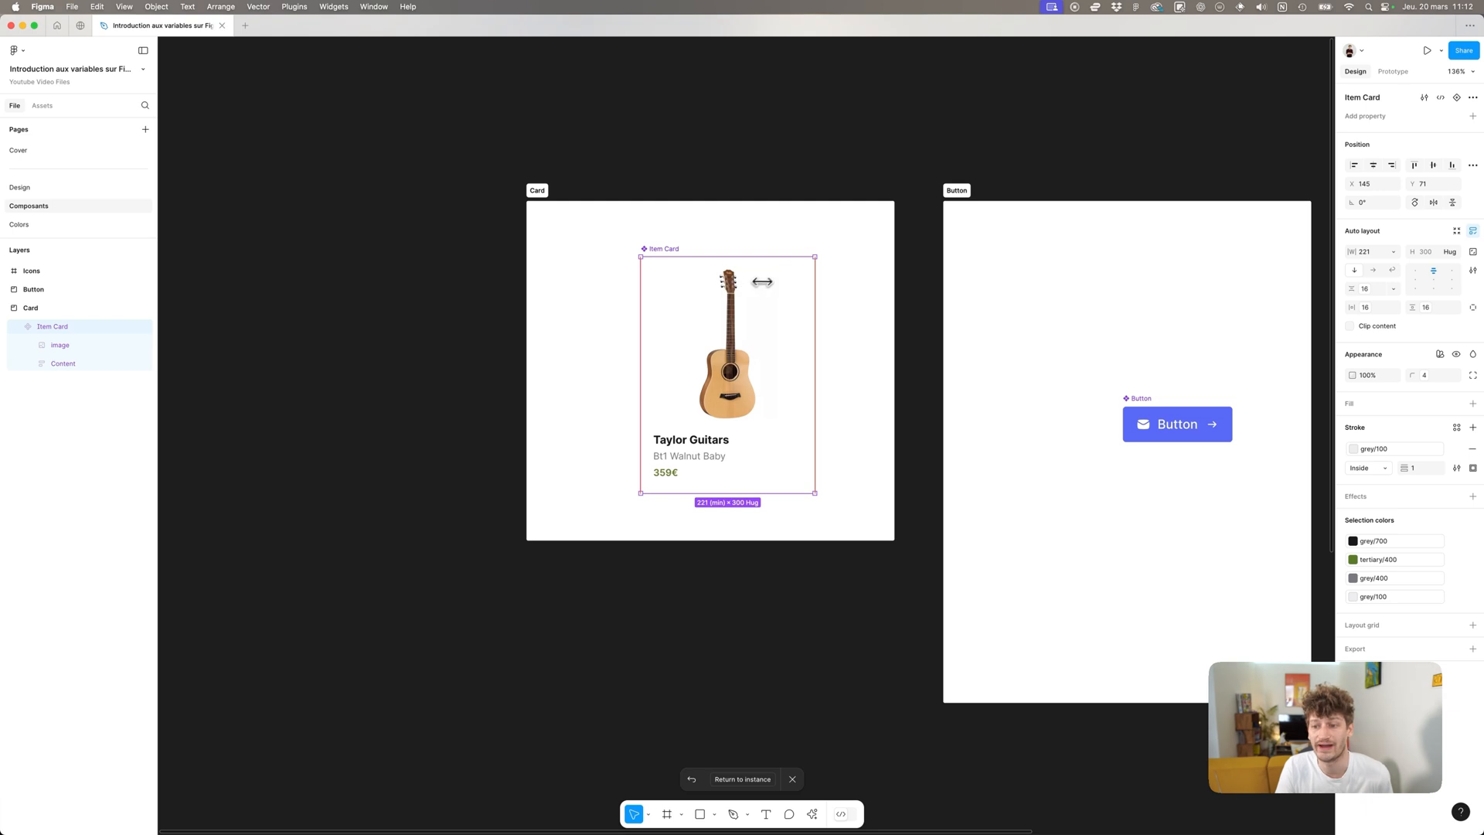
{"action": "left_click", "coordinate": [600, 205]}
{"action": "left_click", "coordinate": [543, 190]}
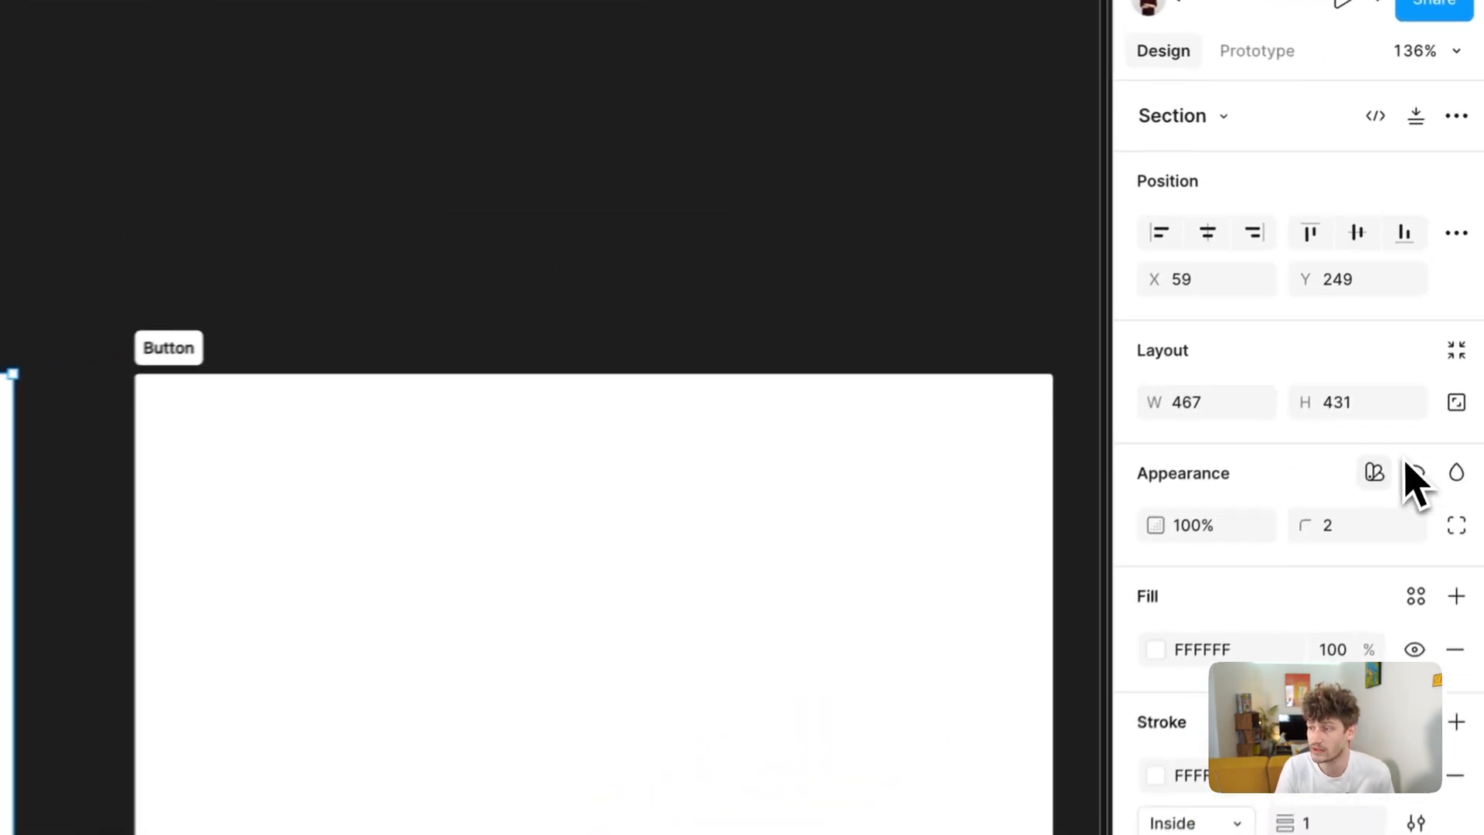
{"action": "left_click", "coordinate": [1371, 484]}
{"action": "mouse_move", "coordinate": [1322, 576]}
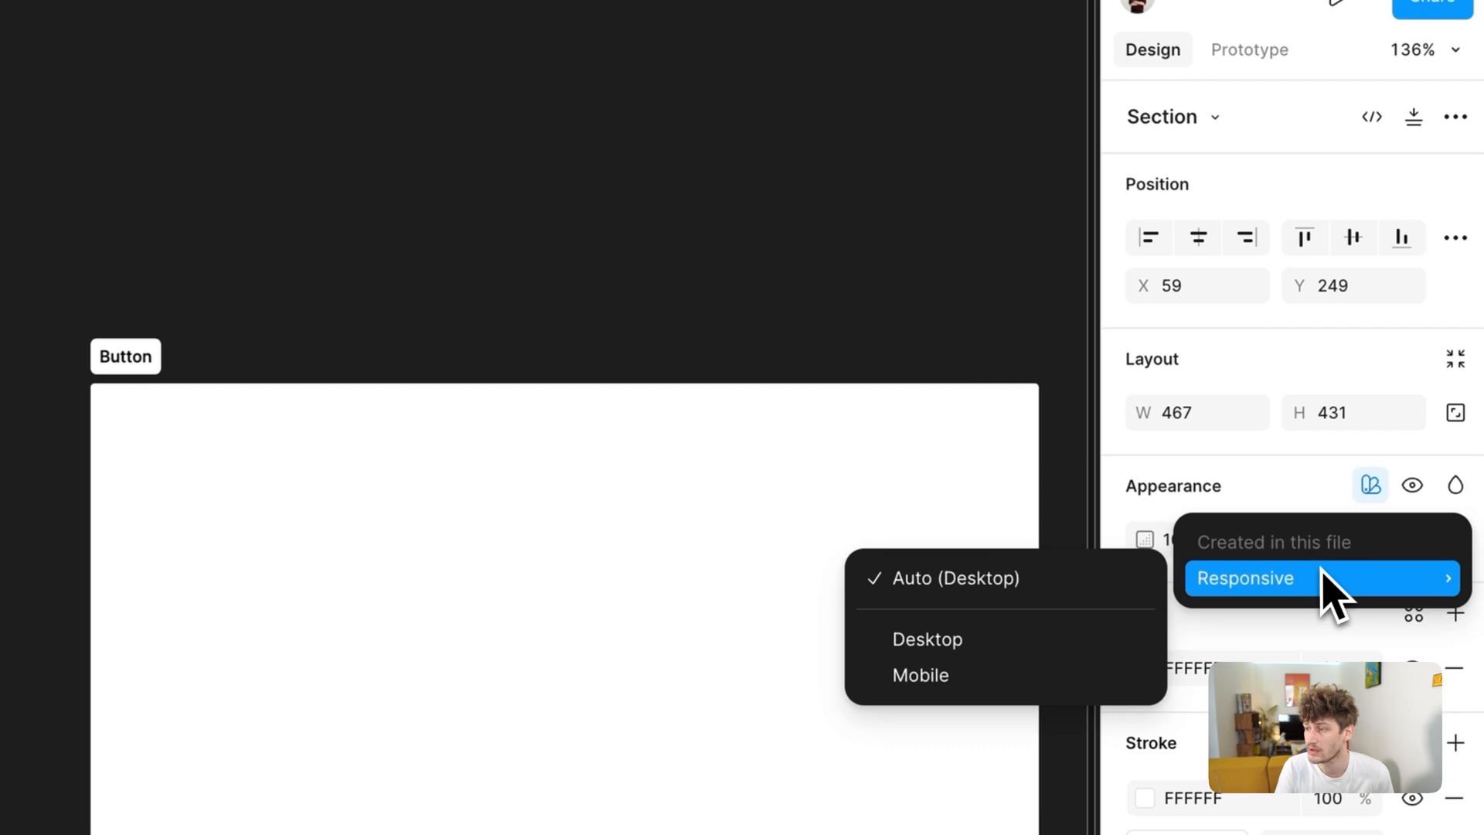
{"action": "left_click", "coordinate": [1043, 671]}
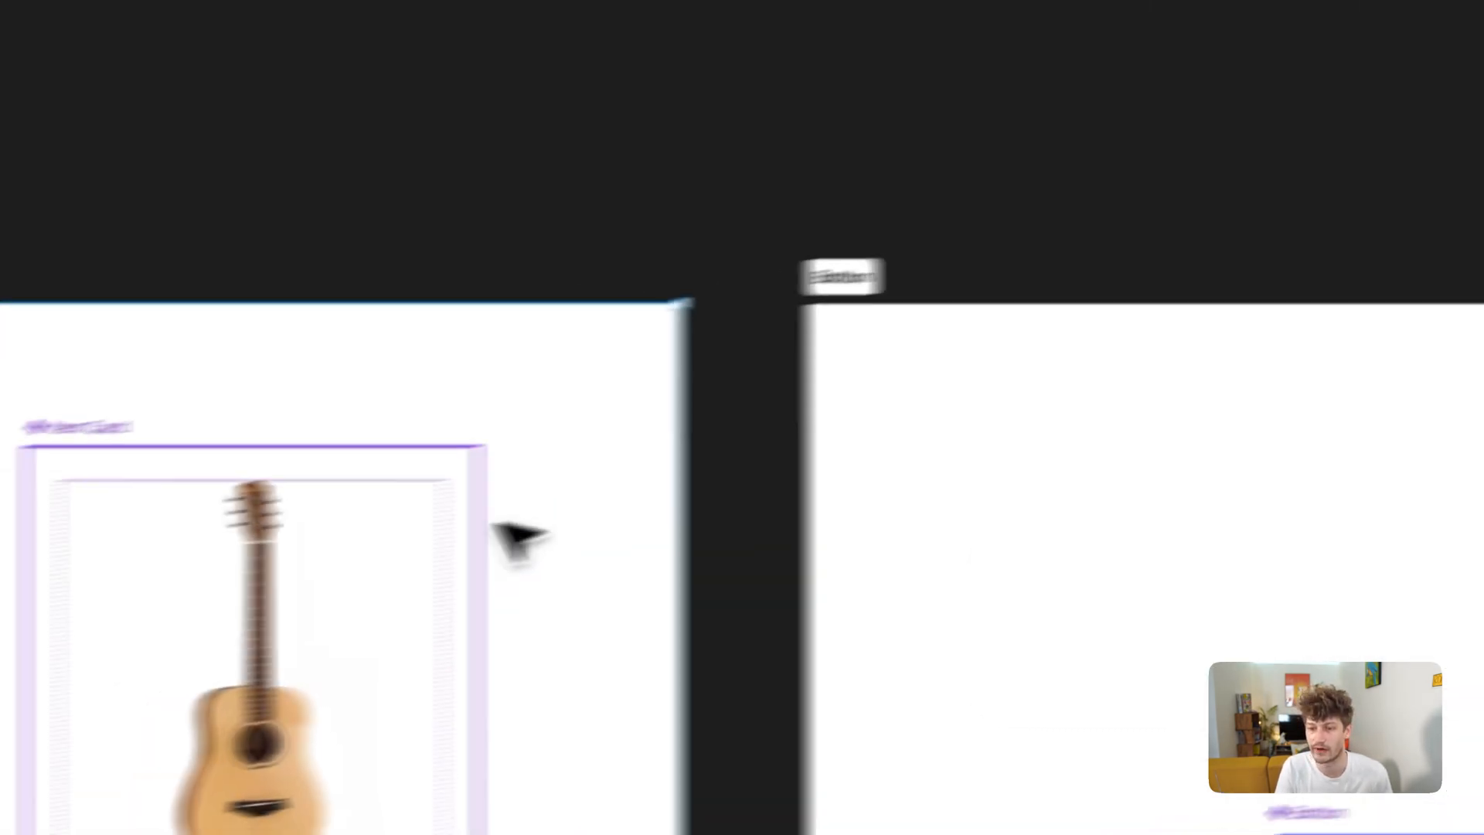
{"action": "left_click", "coordinate": [599, 471]}
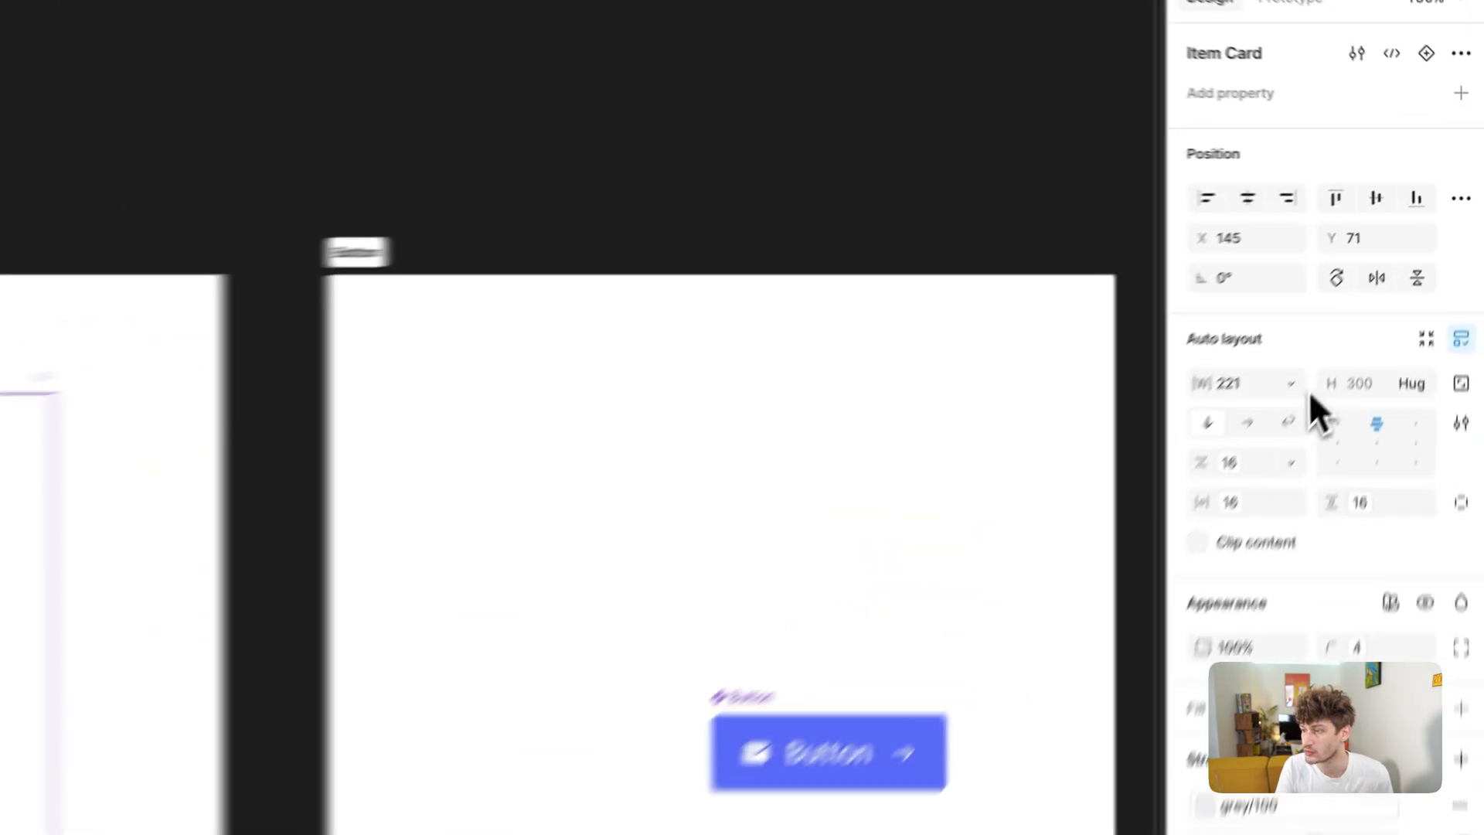
{"action": "left_click", "coordinate": [1474, 267]}
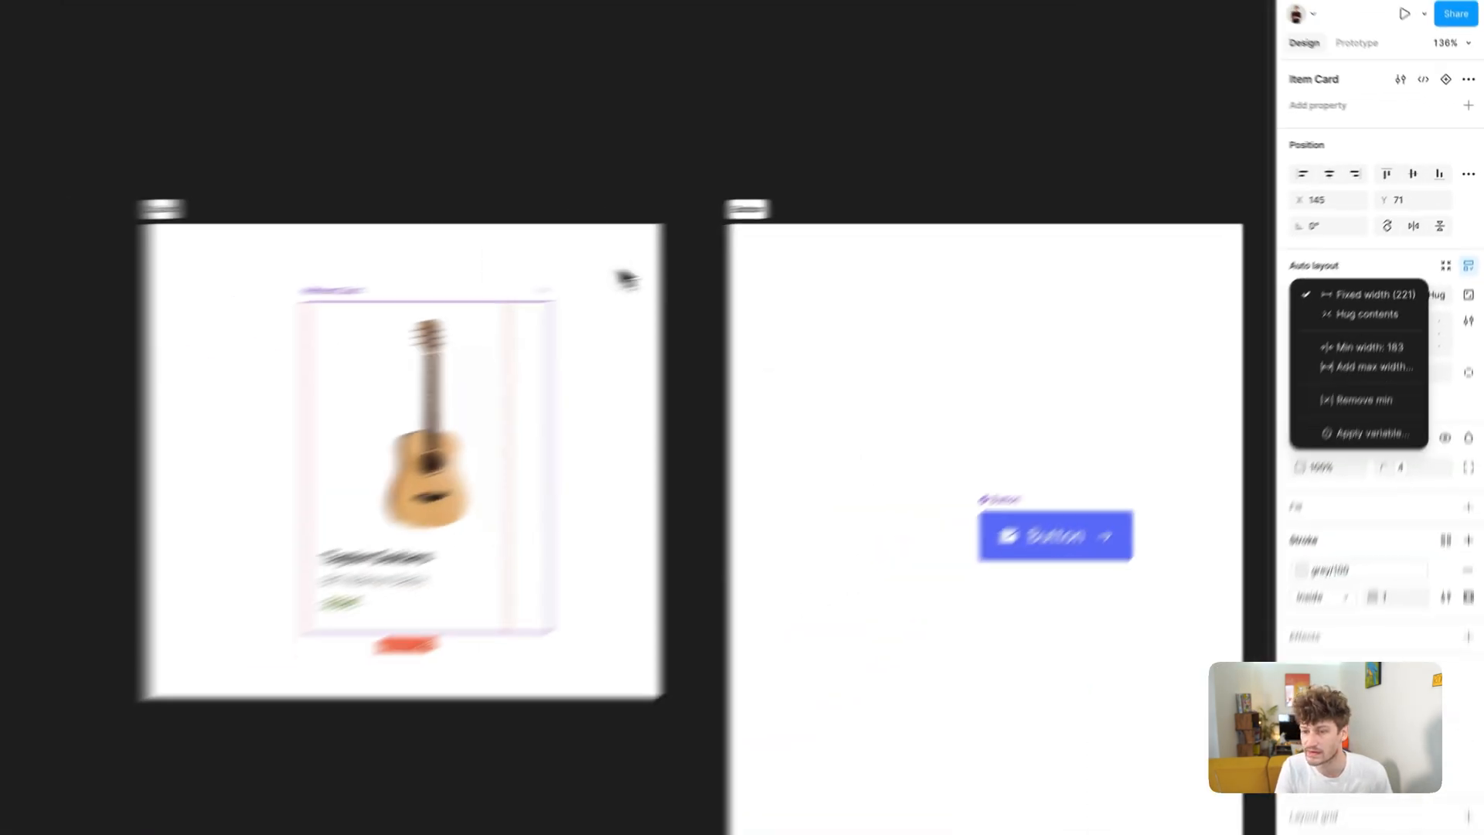
Narrow the main Item Card to its minimum width, and set the Card section's Responsive mode back to Auto (Desktop)
{"action": "left_click", "coordinate": [753, 294]}
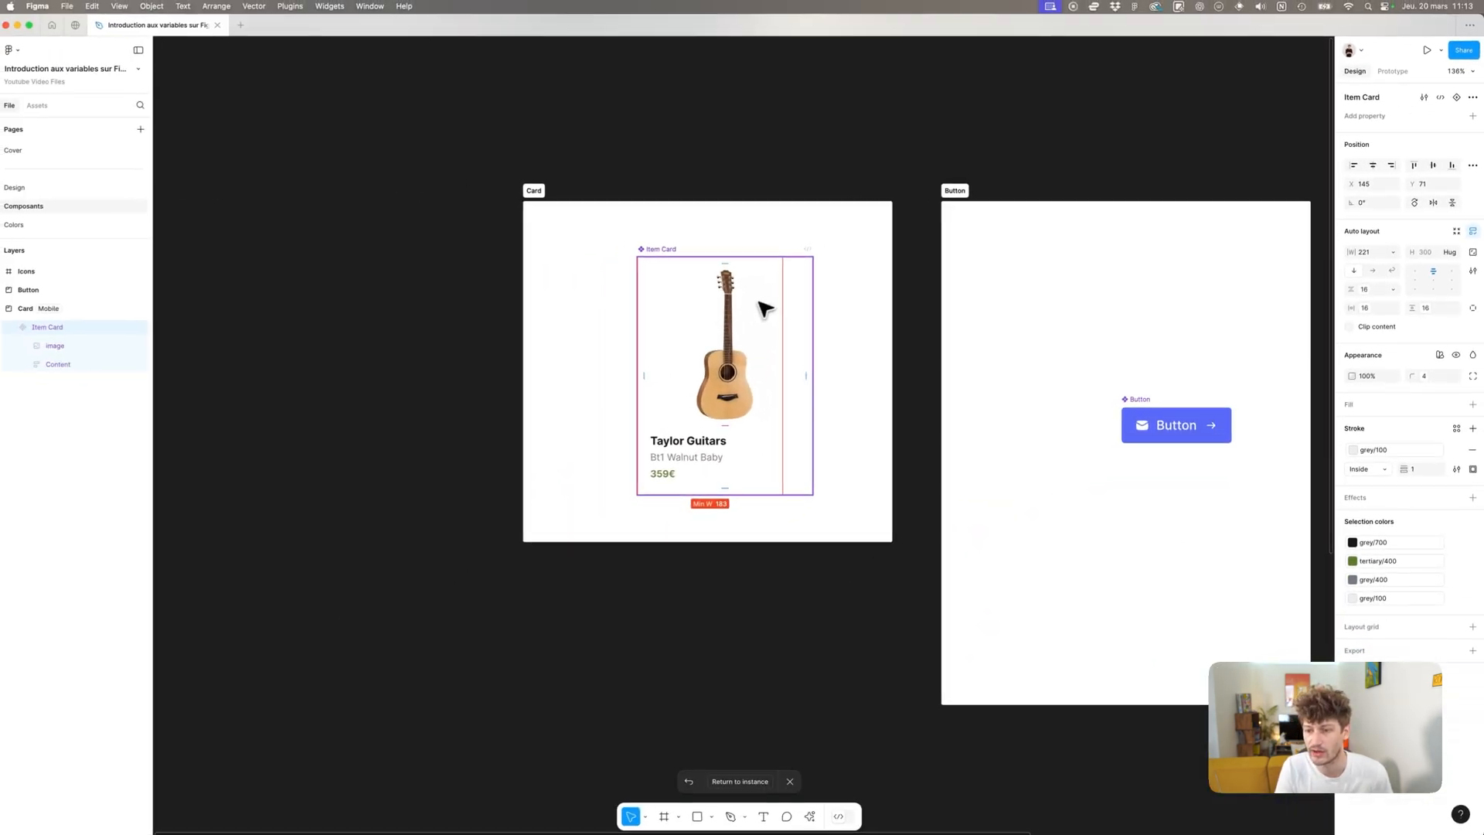
{"action": "left_click_drag", "start_coordinate": [807, 298], "coordinate": [601, 276]}
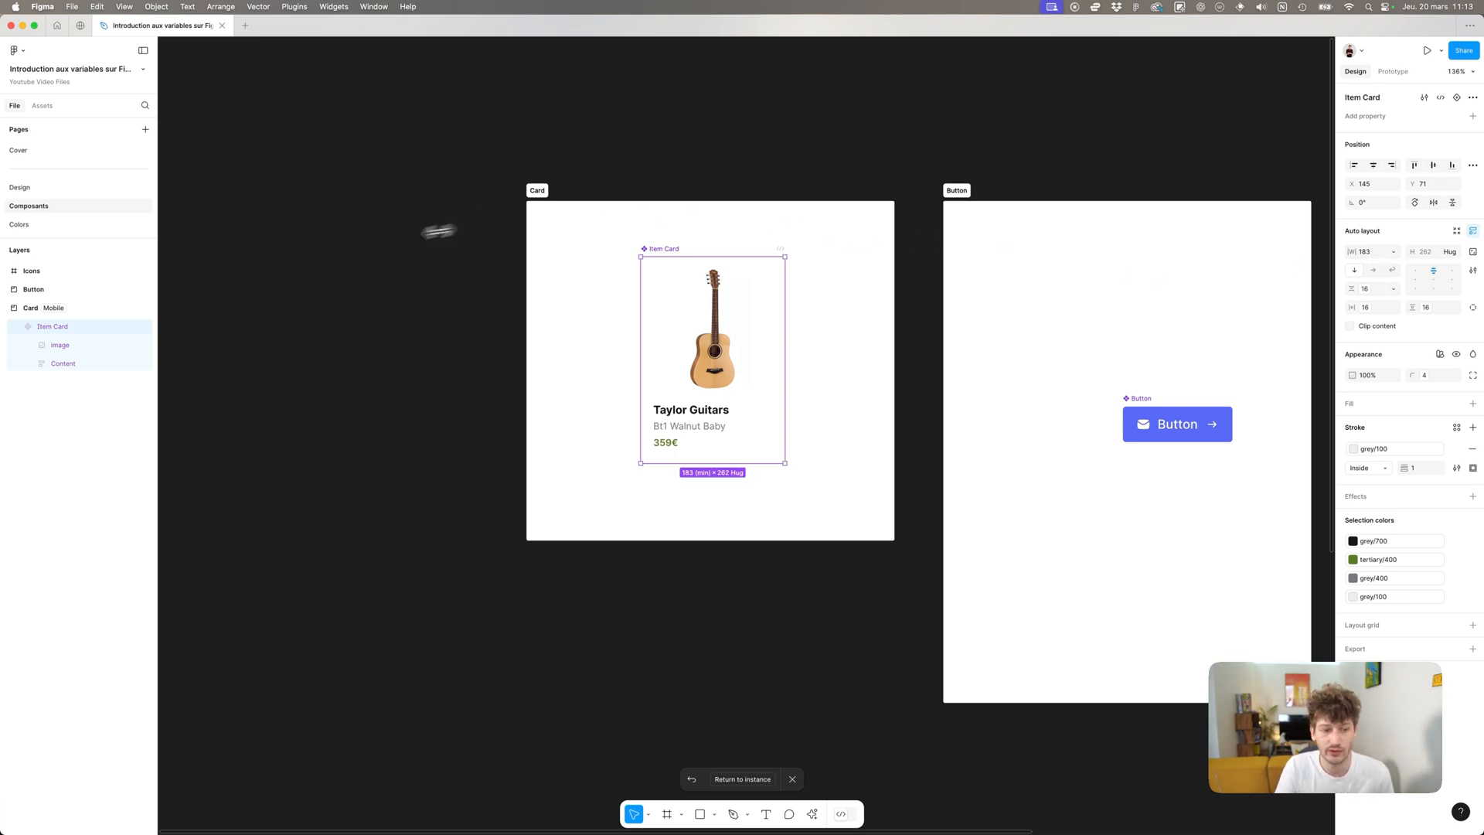
{"action": "left_click", "coordinate": [58, 309]}
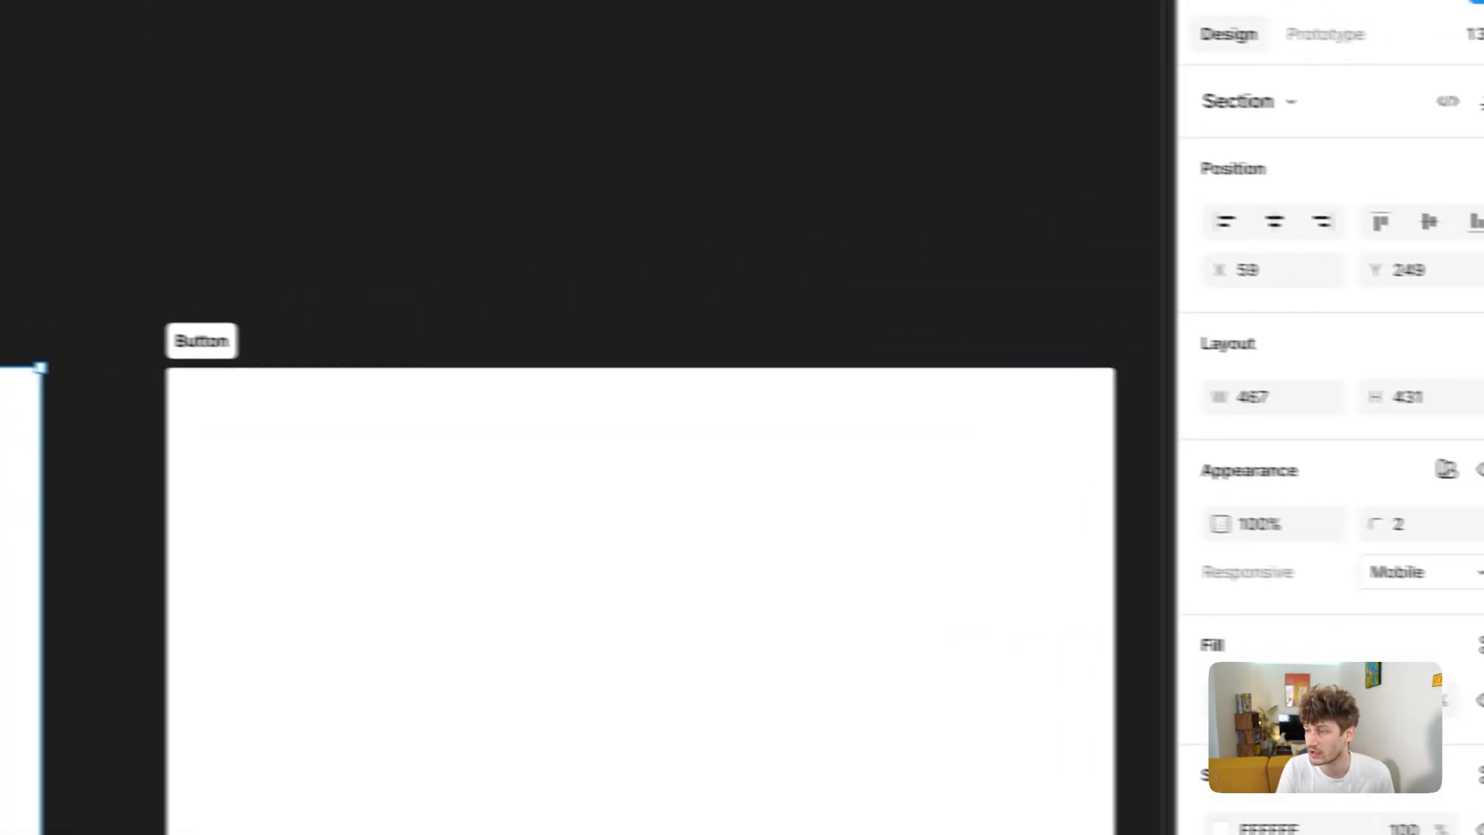
{"action": "left_click", "coordinate": [1426, 566]}
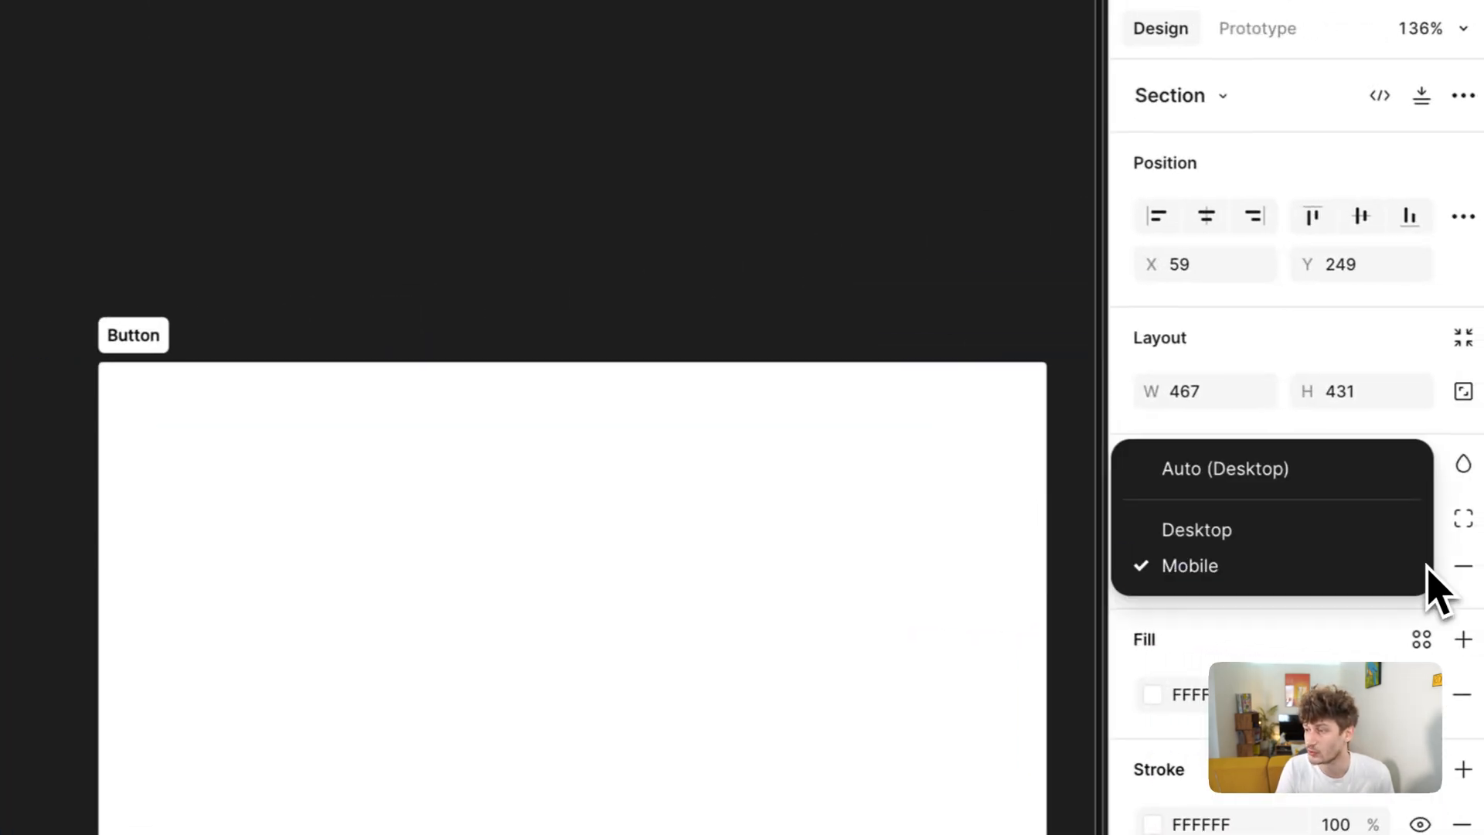
{"action": "left_click", "coordinate": [1356, 474]}
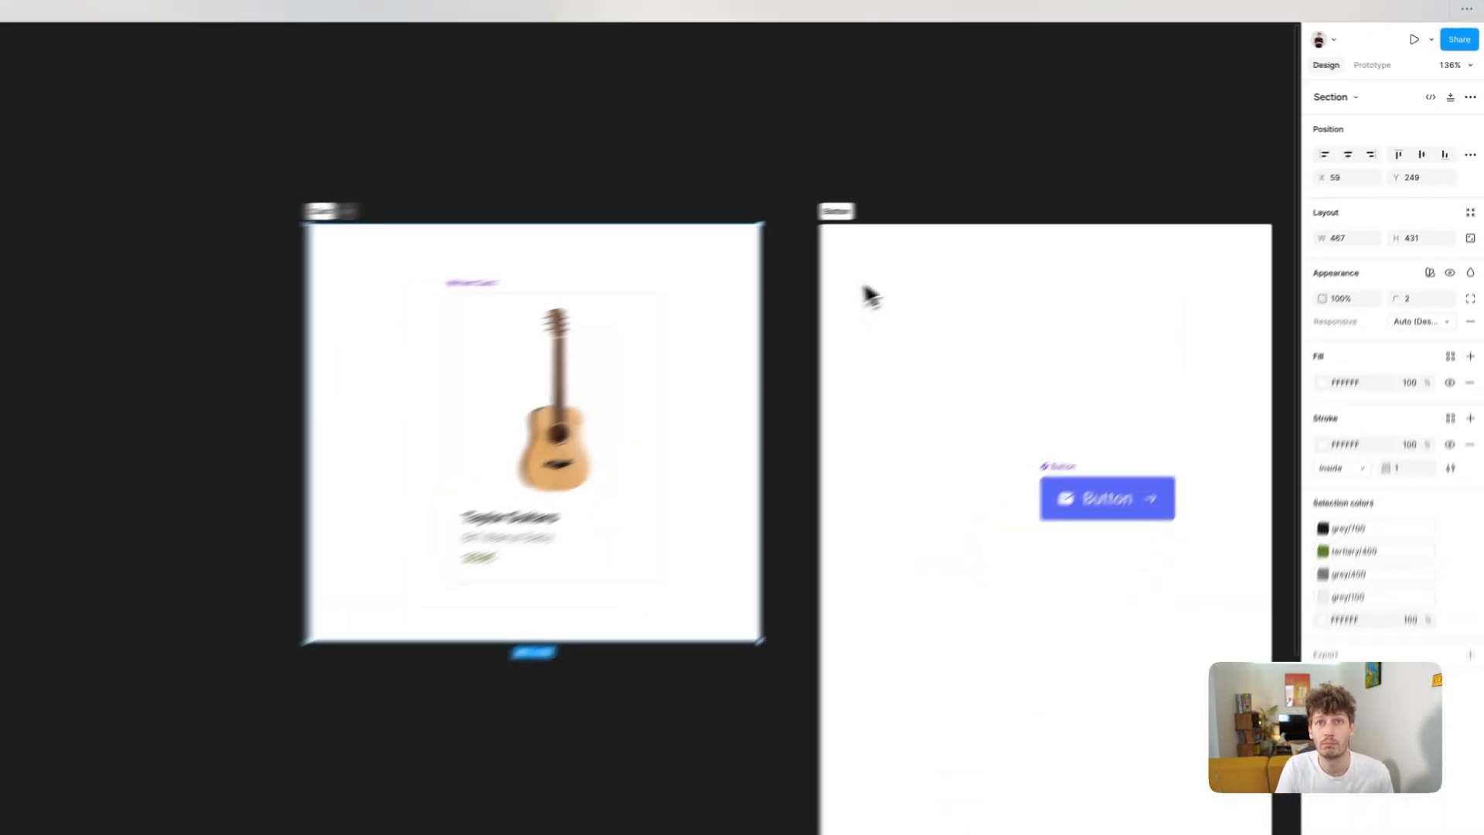
{"action": "left_click", "coordinate": [633, 218]}
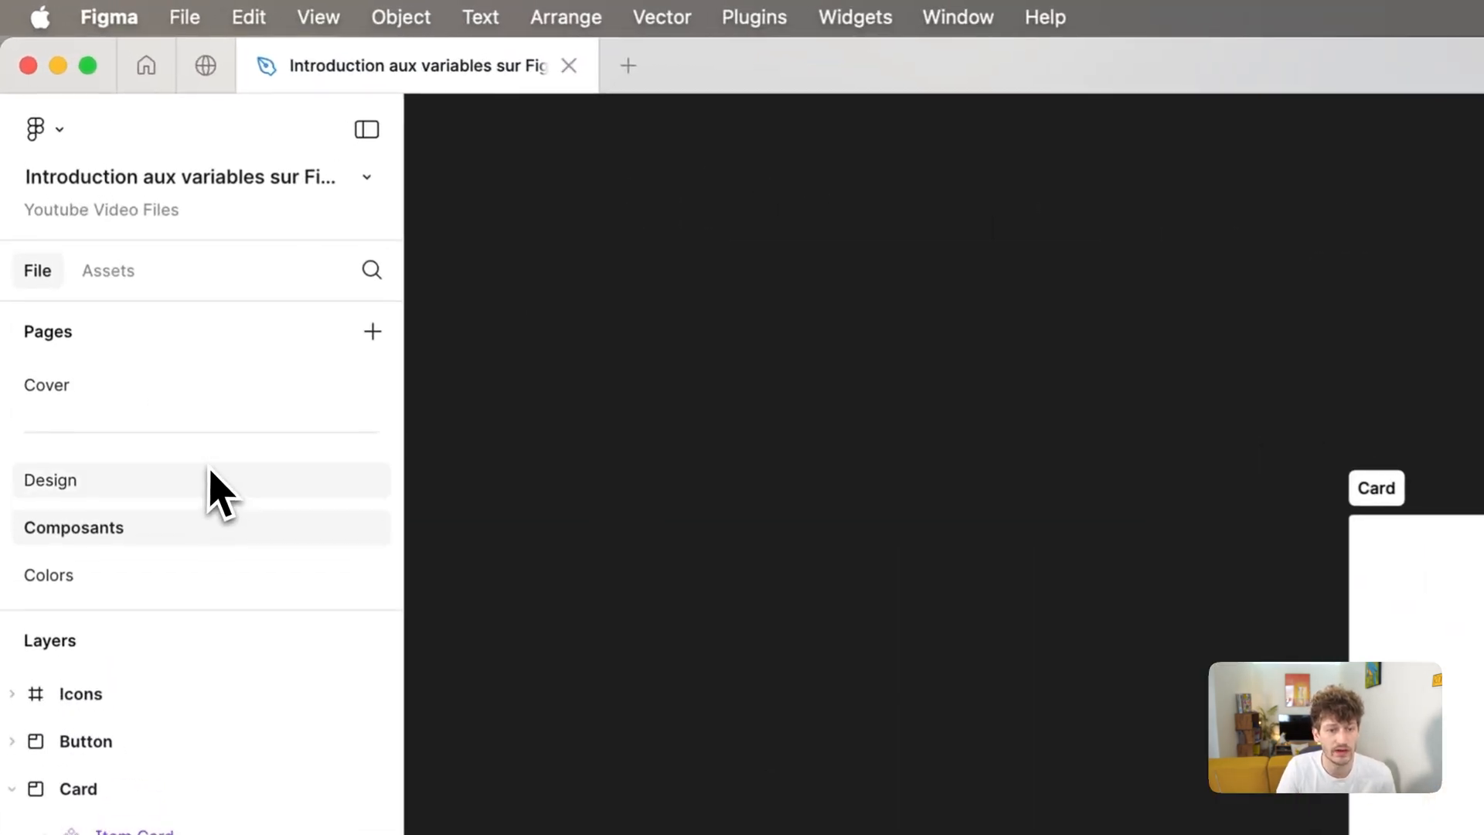
On the Design page, move the Top Nav into the desktop Home frame and align it to the frame's upper-left corner
{"action": "left_click", "coordinate": [90, 186]}
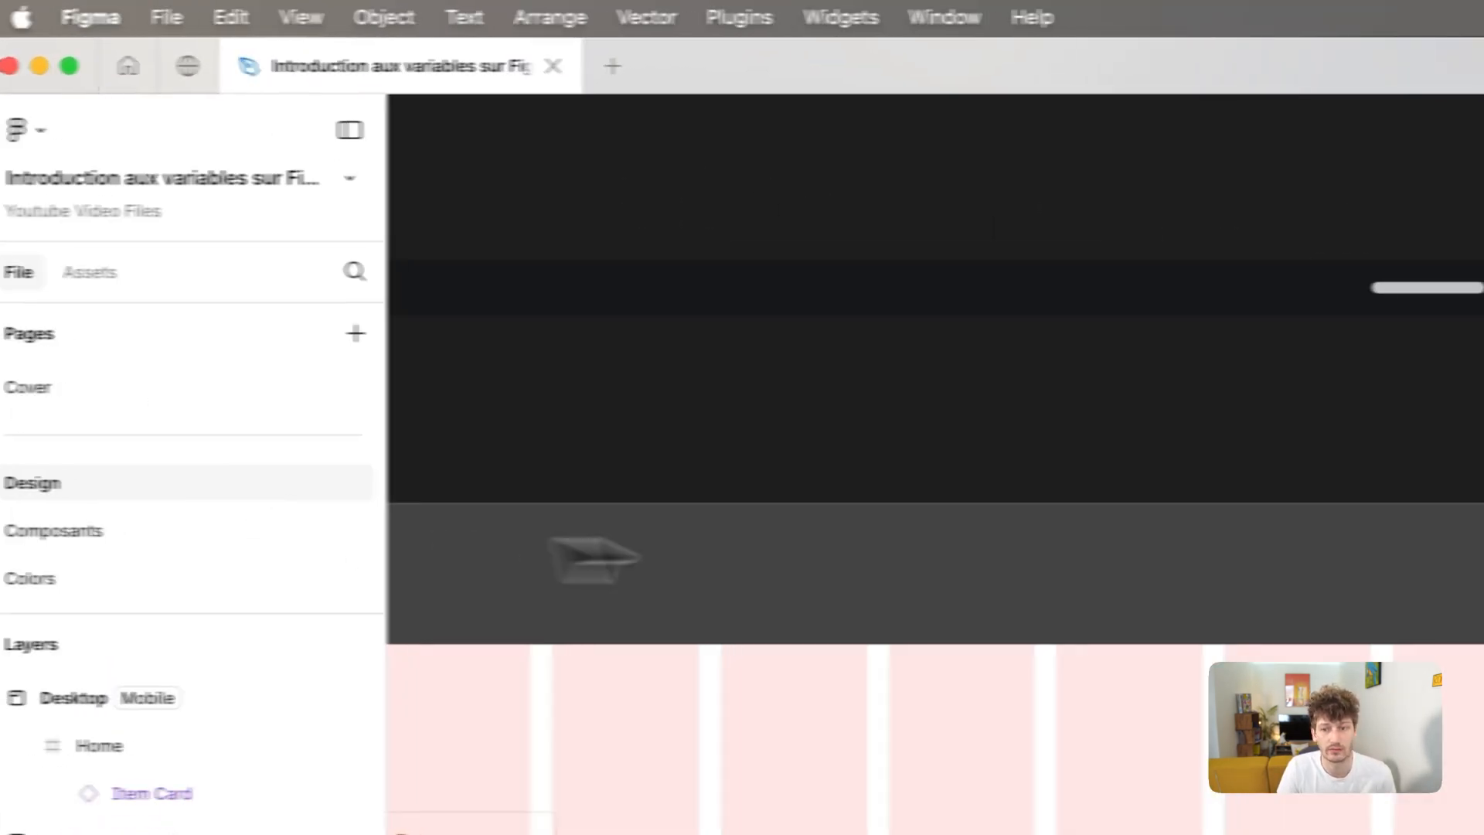
{"action": "key", "text": "z"}
{"action": "left_click", "coordinate": [1245, 444], "text": "alt"}
{"action": "key", "text": "space"}
{"action": "left_click_drag", "start_coordinate": [1090, 518], "coordinate": [1361, 507]}
{"action": "left_click_drag", "start_coordinate": [499, 213], "coordinate": [567, 358]}
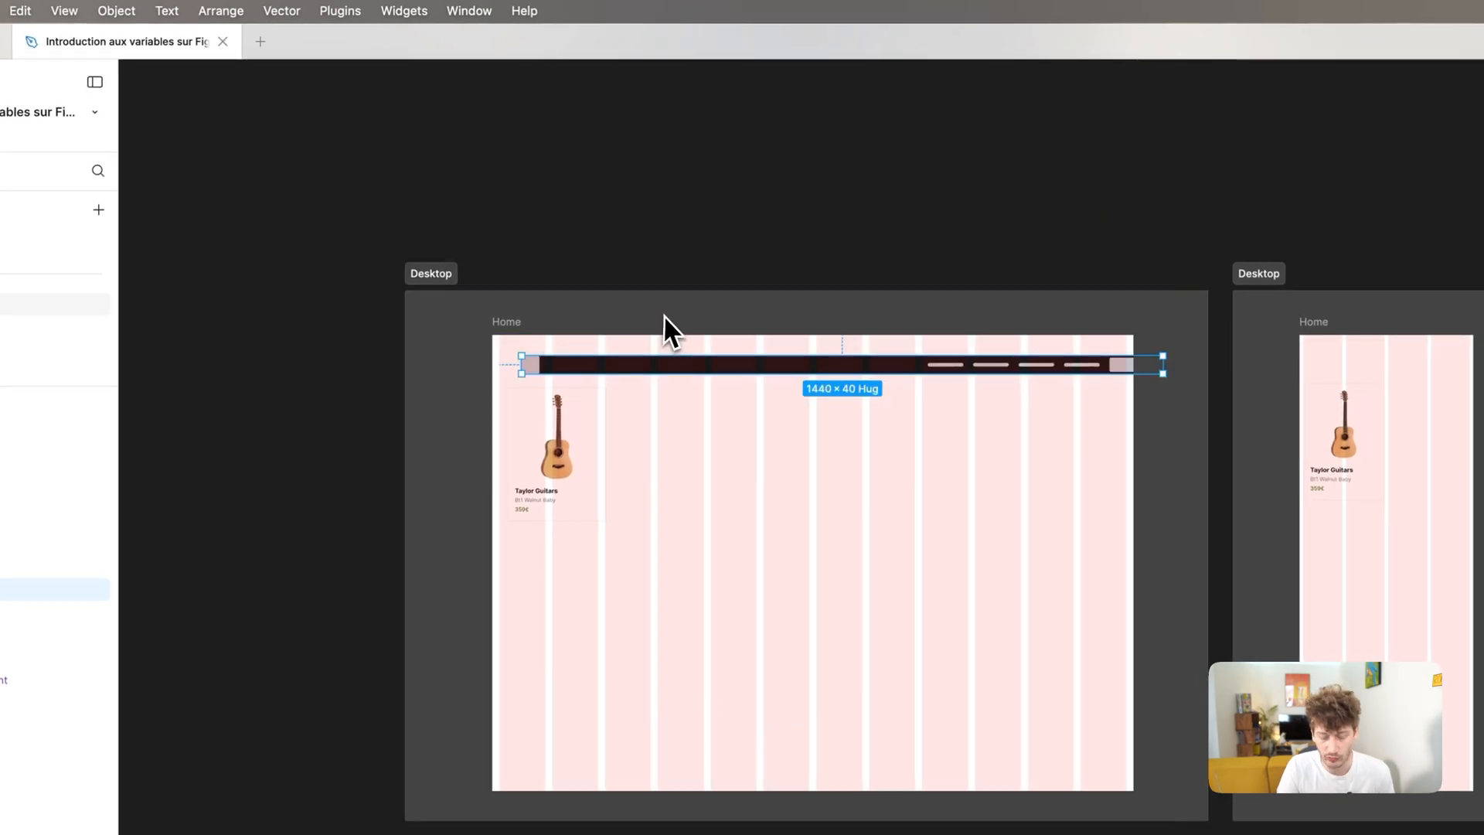
{"action": "key", "text": "ctrl+super+Left"}
{"action": "key", "text": "ctrl+super+Up"}
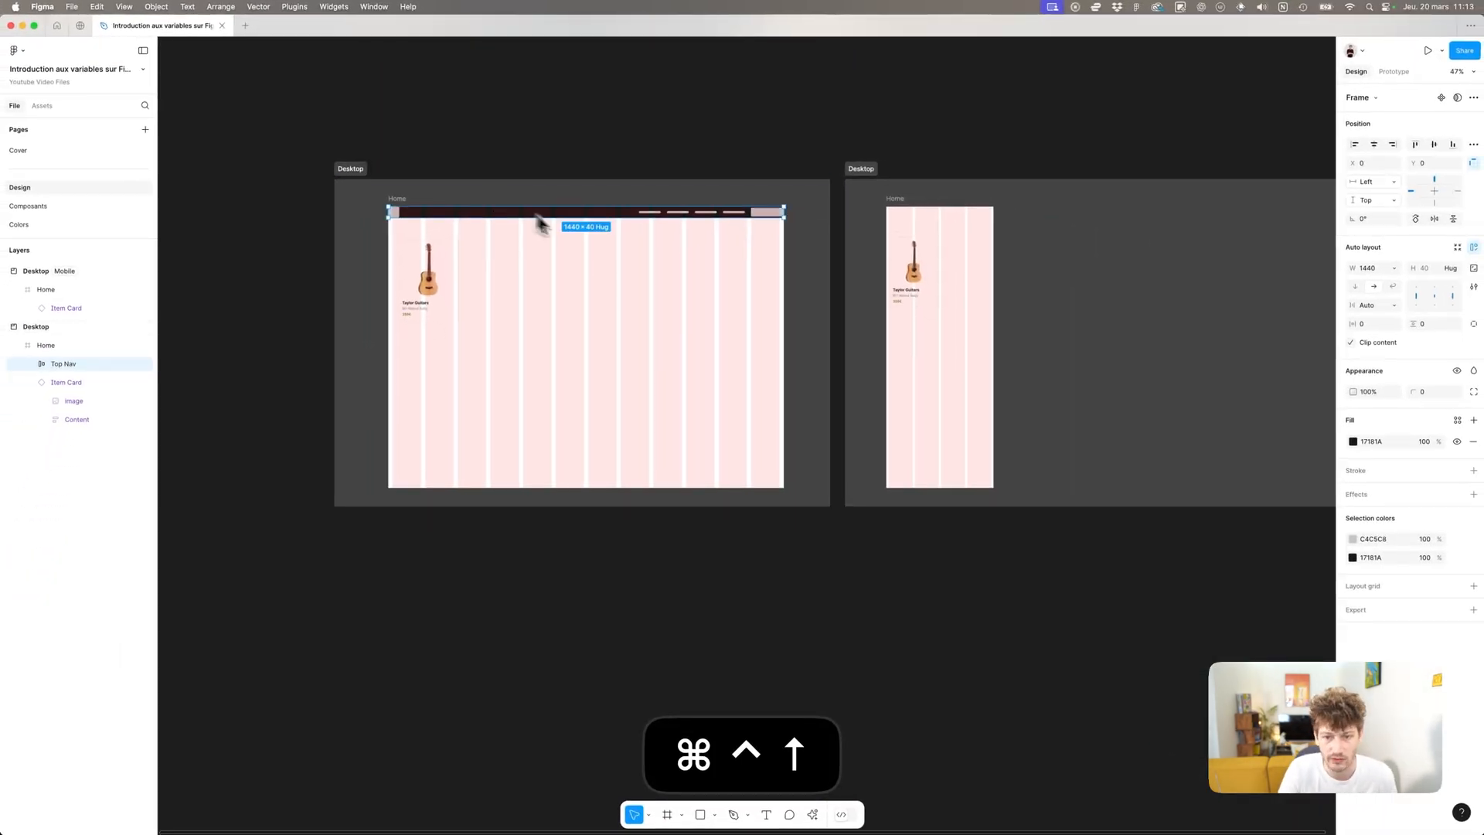
Bind the Top Nav's horizontal padding to the Global Margin variable
{"action": "key", "text": "z"}
{"action": "left_click", "coordinate": [444, 213]}
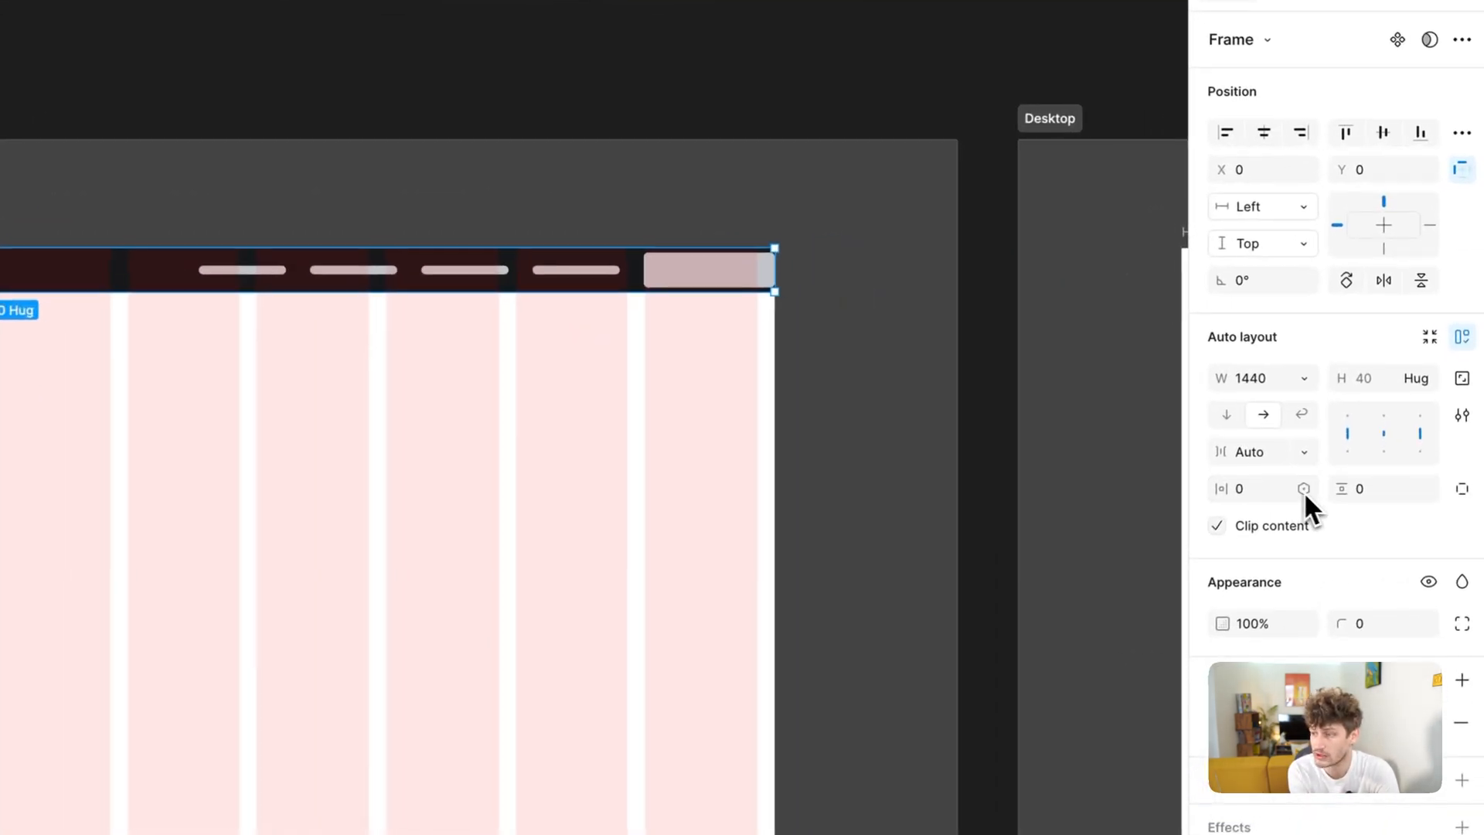
{"action": "left_click", "coordinate": [1394, 323]}
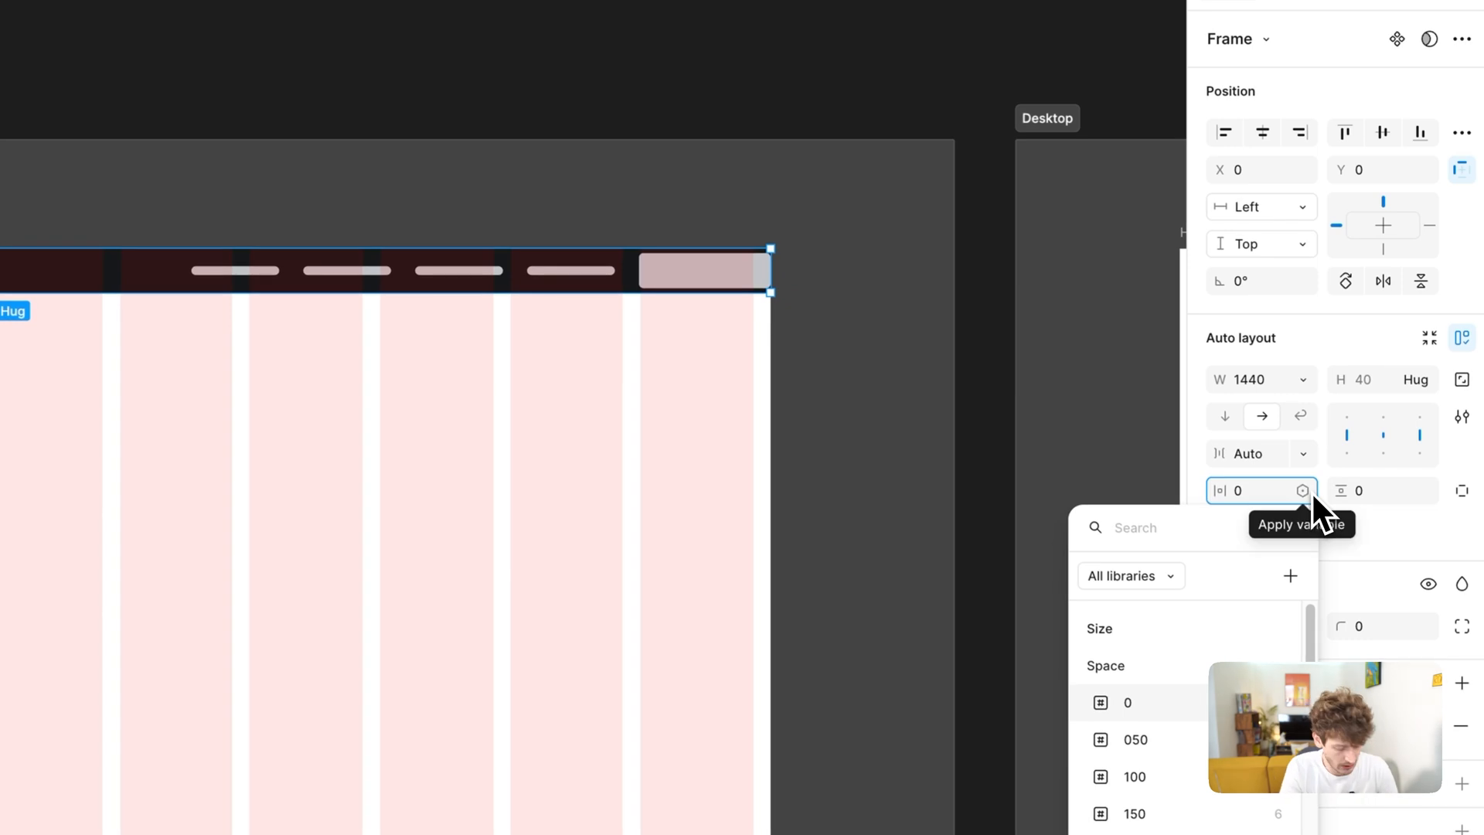
{"action": "type", "text": "glob"}
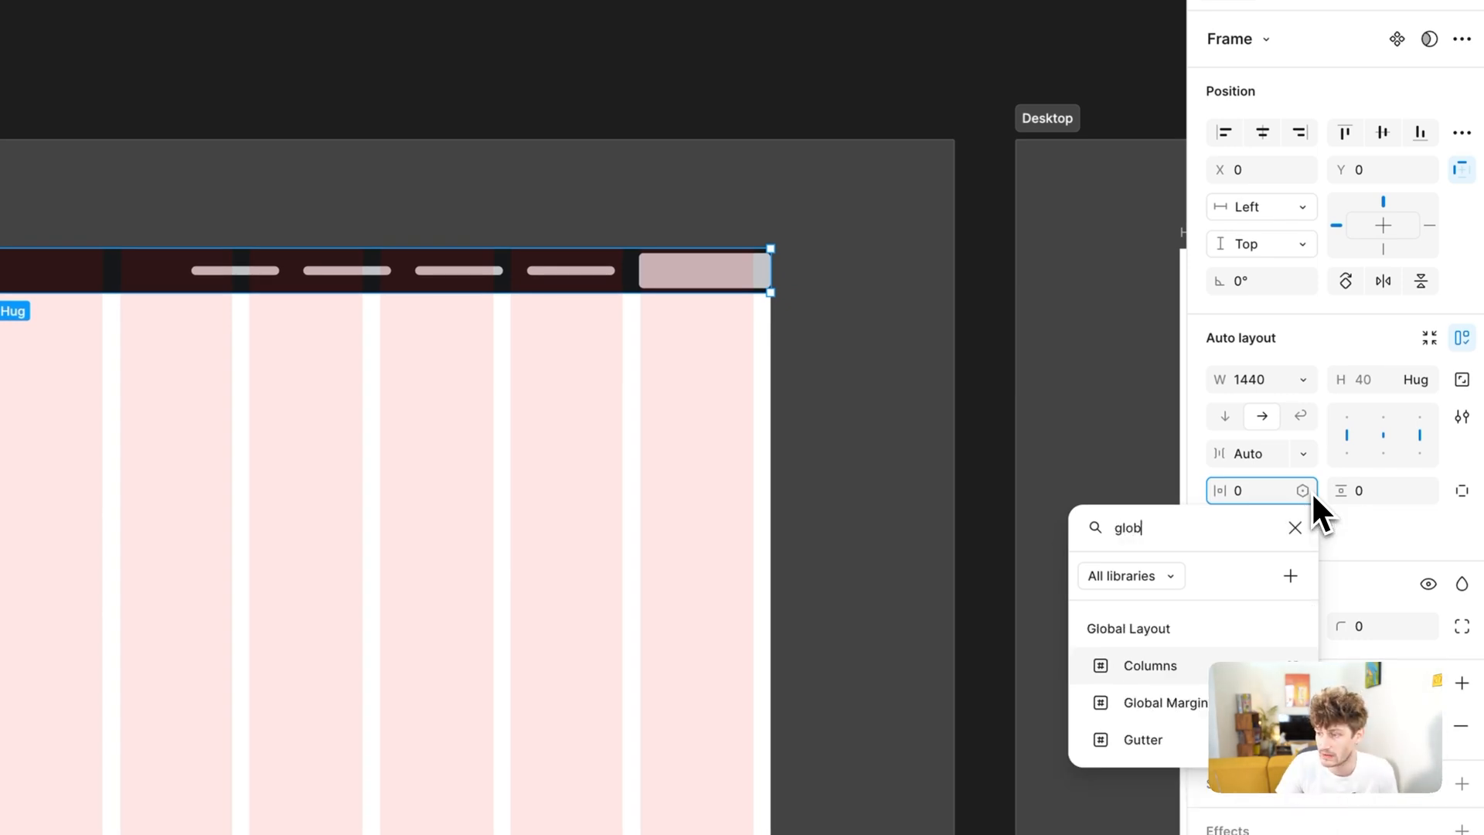
{"action": "key", "text": "Return"}
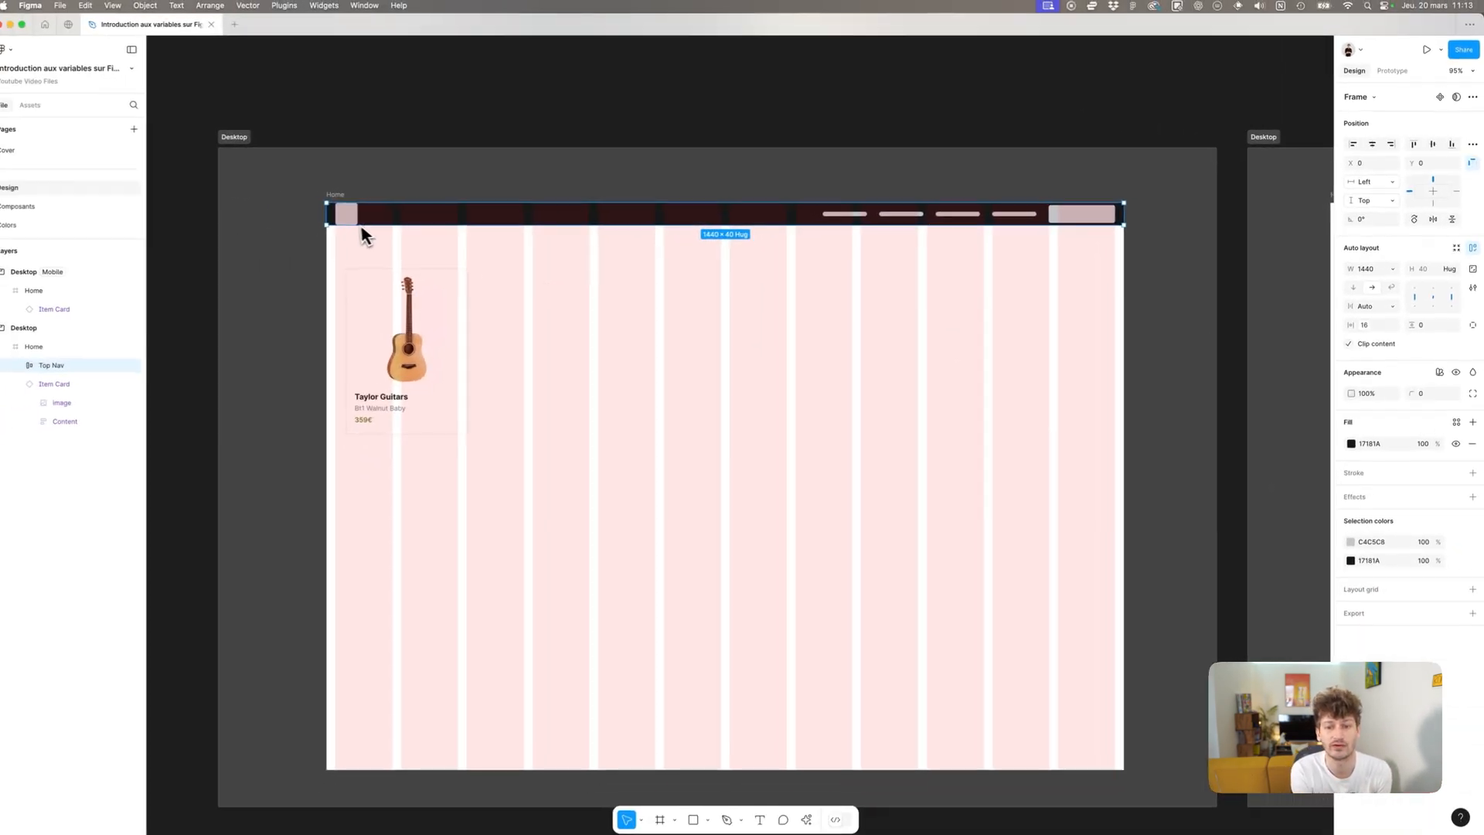
Bind the Top Nav's vertical padding to the Global Margin variable as well
{"action": "scroll", "coordinate": [349, 216], "scroll_direction": "up", "scroll_amount": 5}
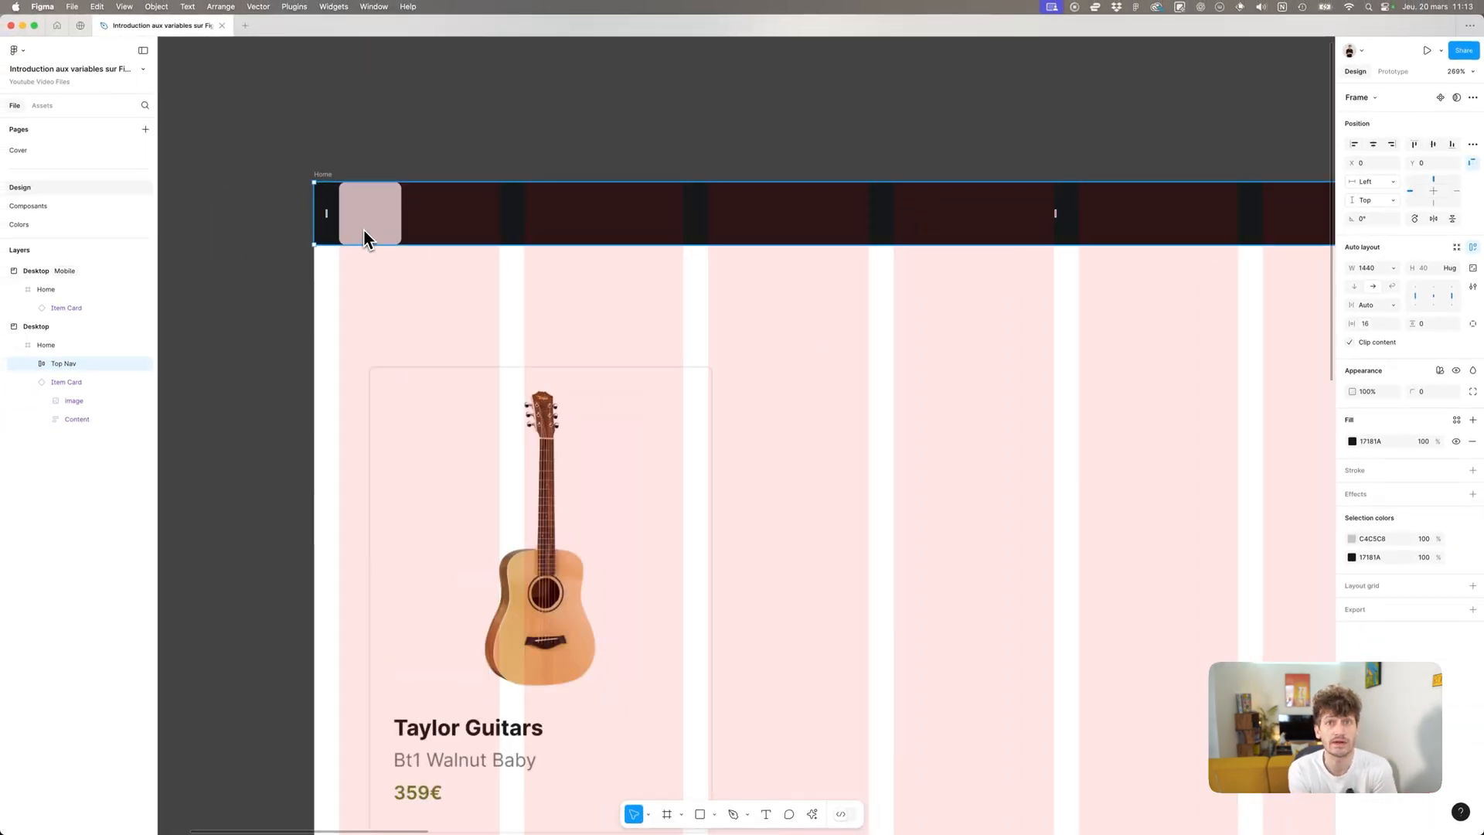
{"action": "scroll", "coordinate": [363, 229], "scroll_direction": "down", "scroll_amount": 5}
{"action": "scroll", "coordinate": [364, 229], "scroll_direction": "up", "scroll_amount": 1}
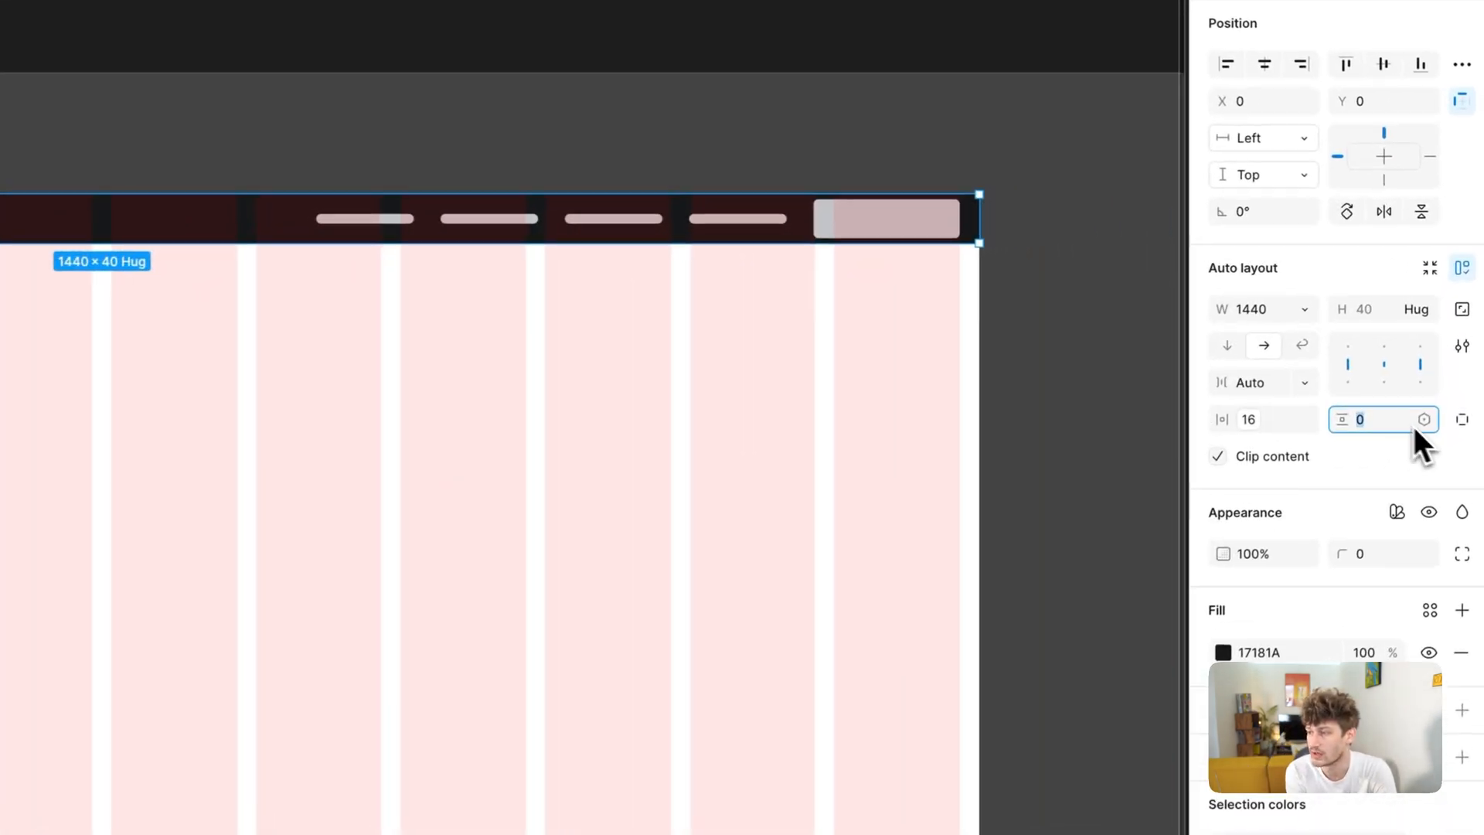
{"action": "left_click", "coordinate": [1454, 325]}
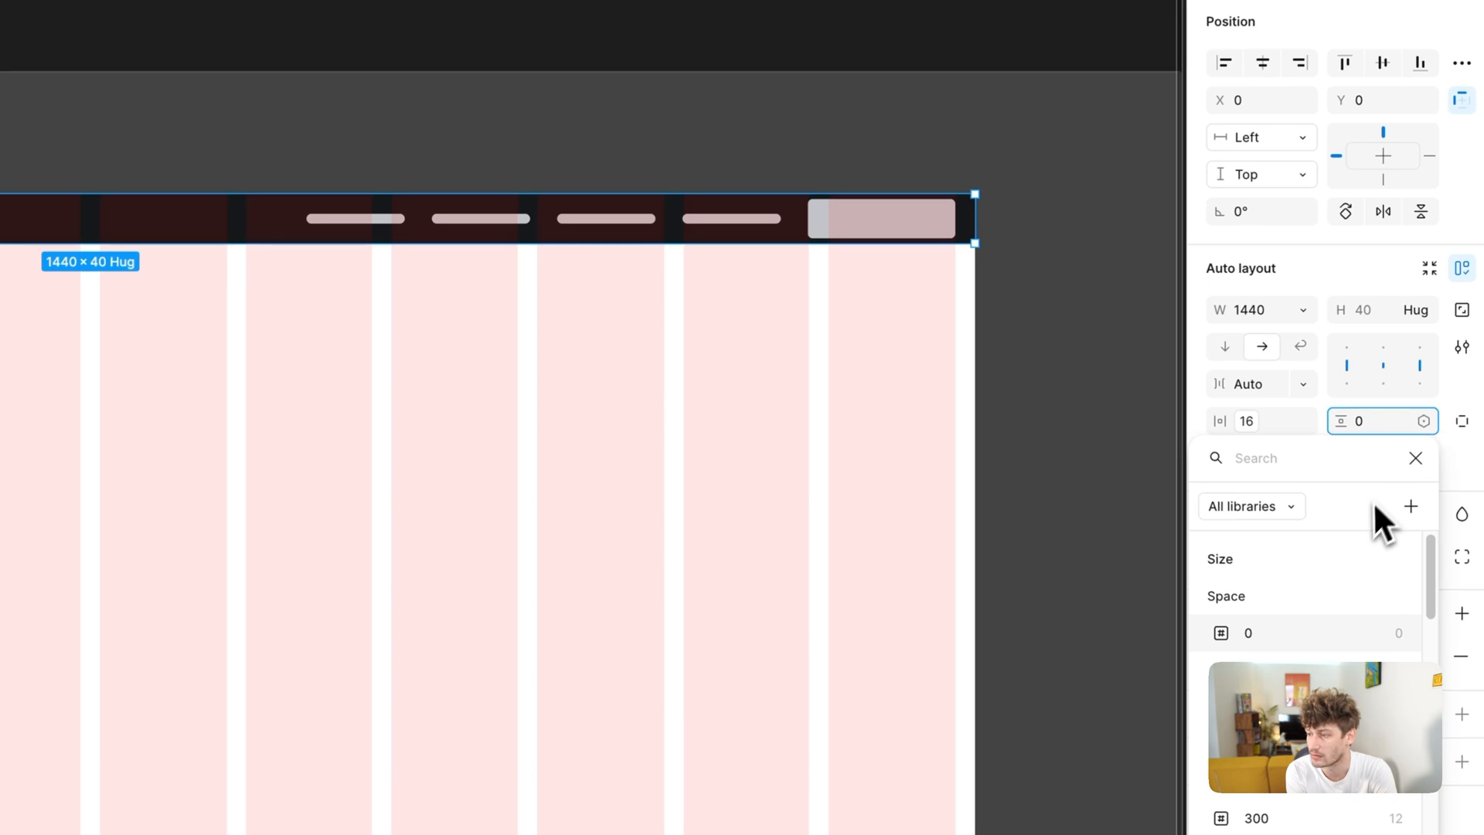
{"action": "type", "text": "glb"}
{"action": "key", "text": "BackSpace"}
{"action": "type", "text": "o"}
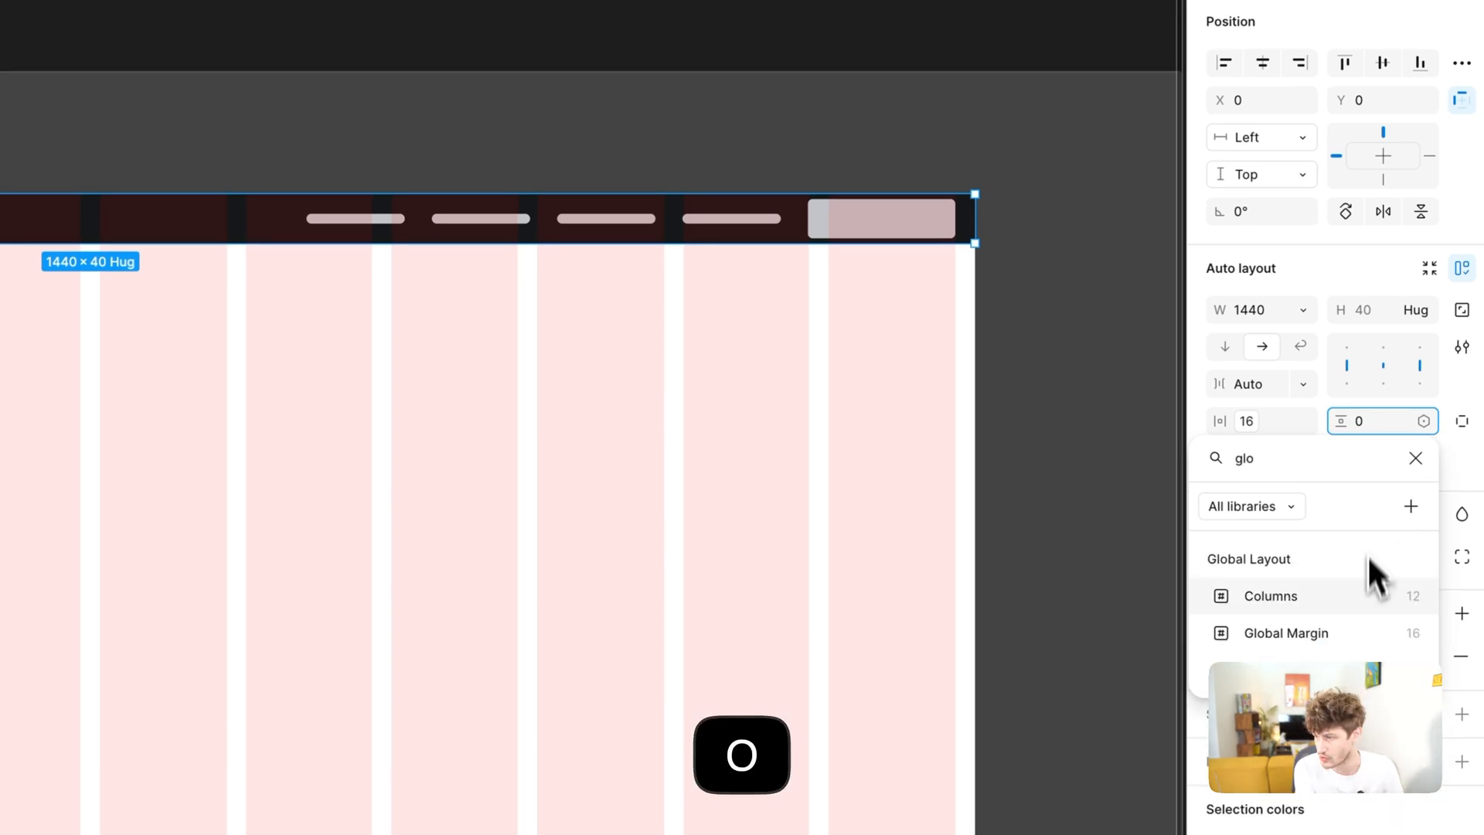
{"action": "left_click", "coordinate": [1315, 636]}
{"action": "left_click", "coordinate": [244, 46]}
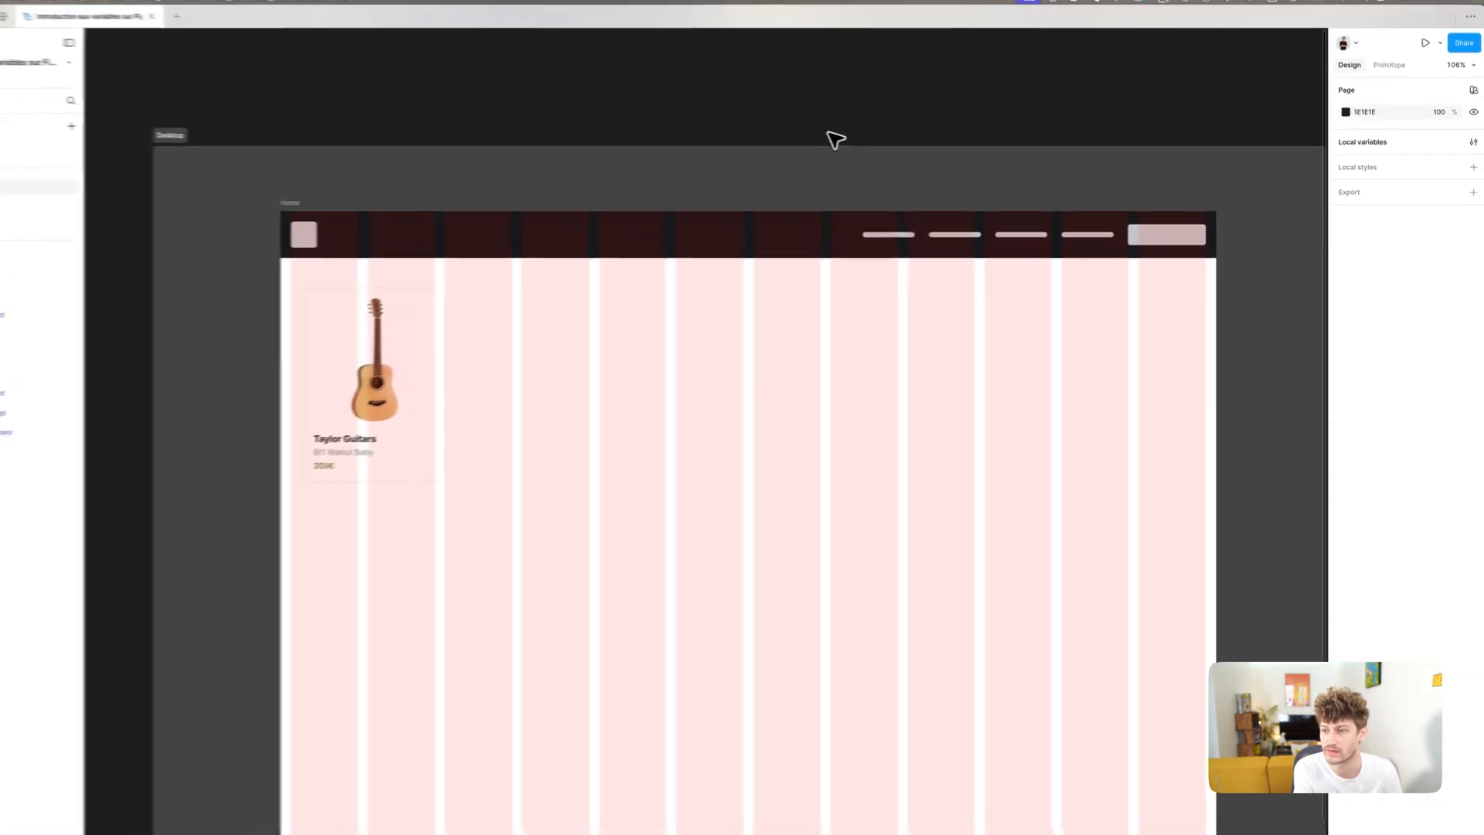
Move the desktop Item Card below the Top Nav to X 16, Y 106, flush with the first grid column
{"action": "left_click", "coordinate": [613, 238]}
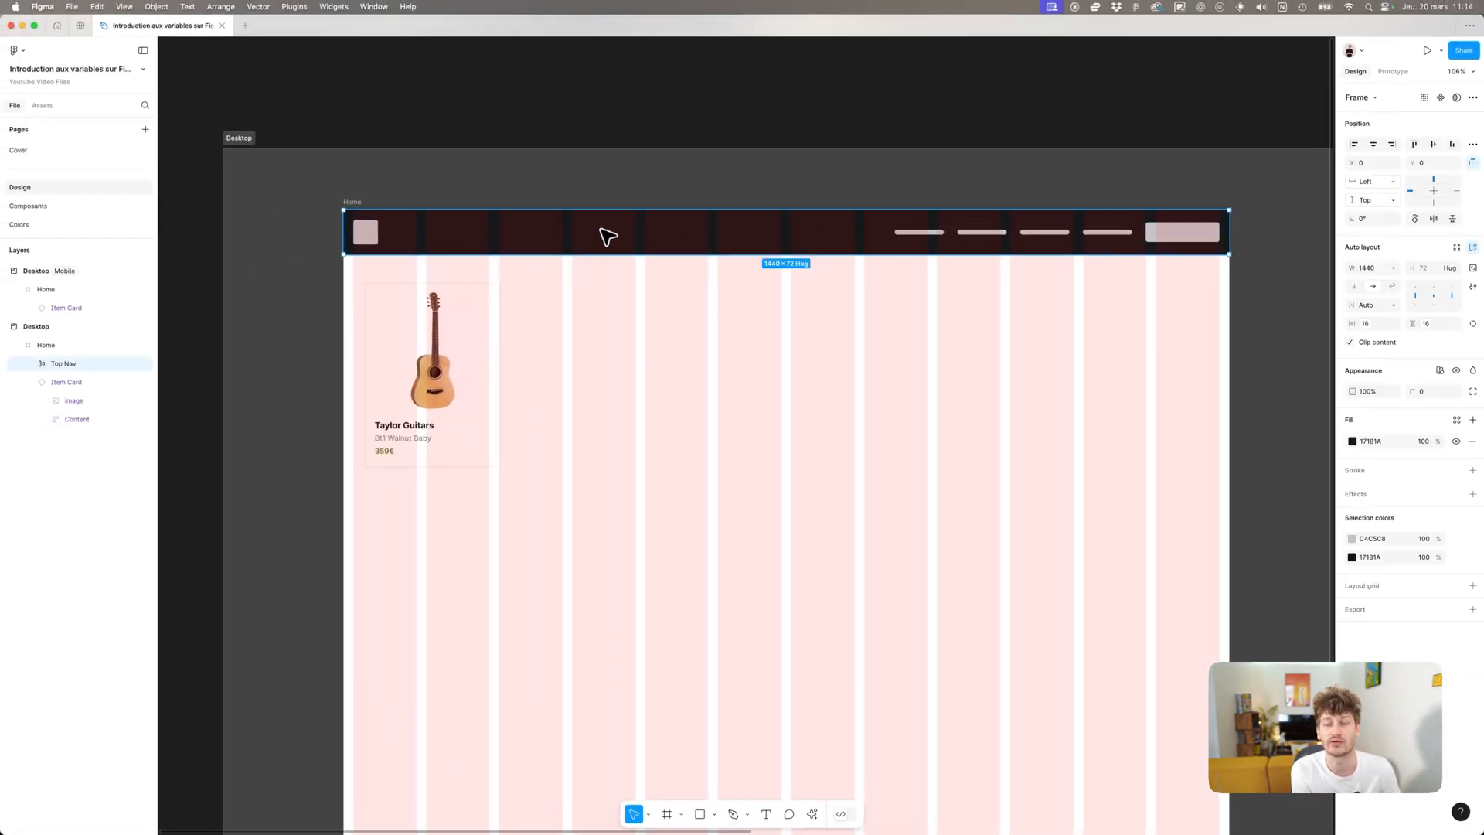
{"action": "left_click", "coordinate": [475, 338]}
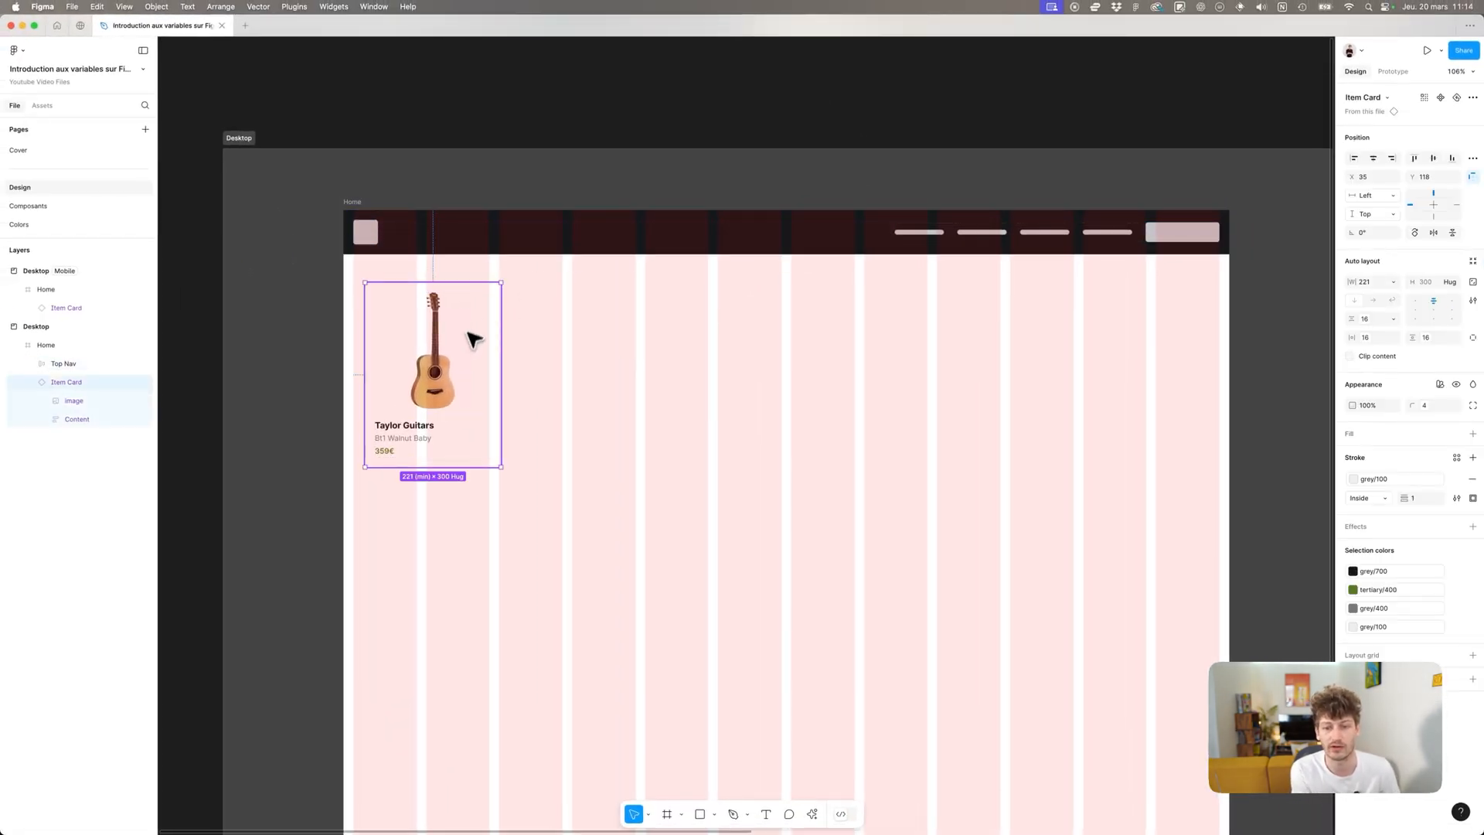
{"action": "scroll", "coordinate": [529, 245], "scroll_direction": "down", "scroll_amount": 2}
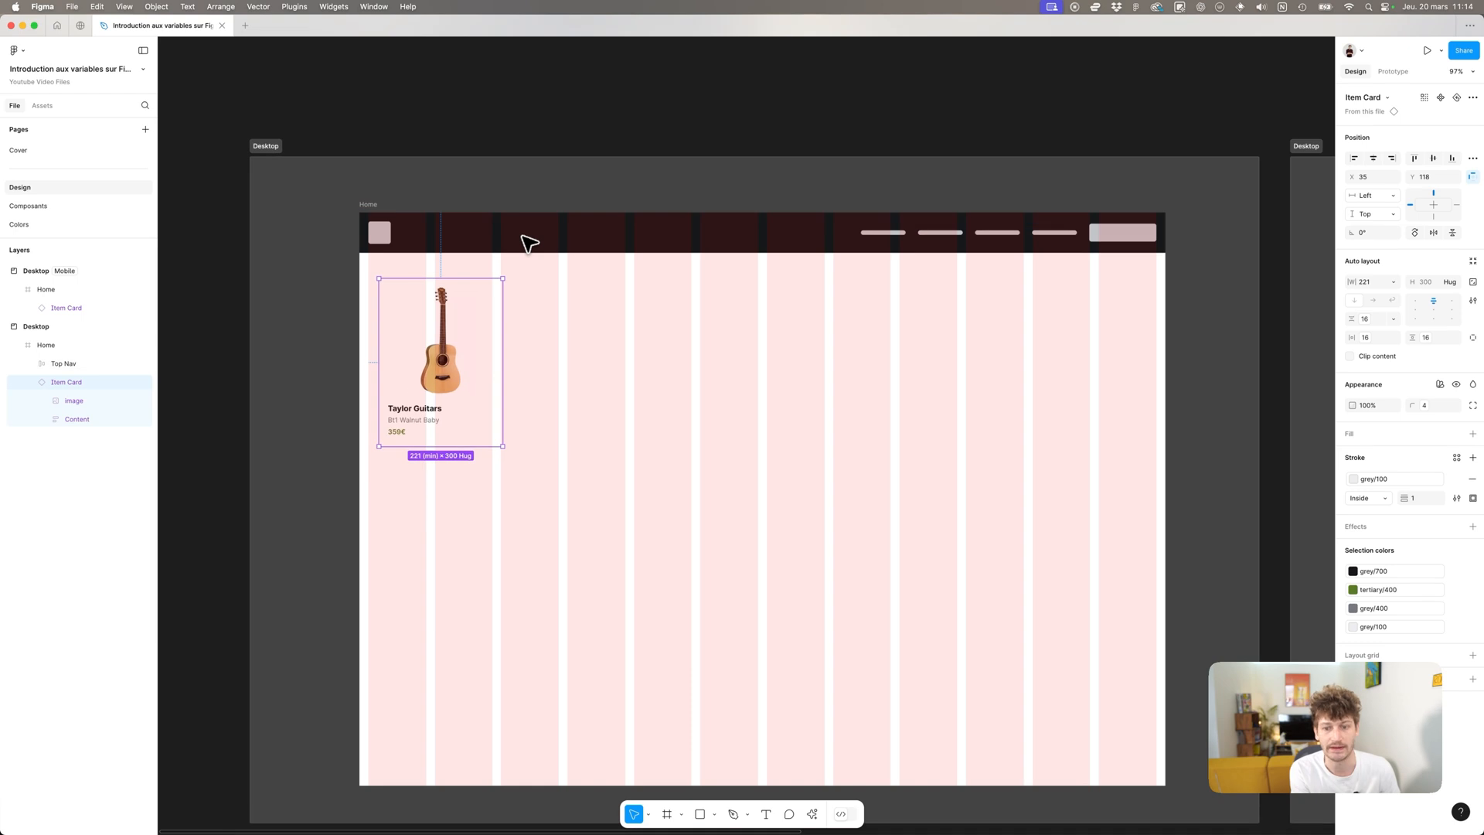
{"action": "left_click_drag", "start_coordinate": [462, 324], "coordinate": [442, 318]}
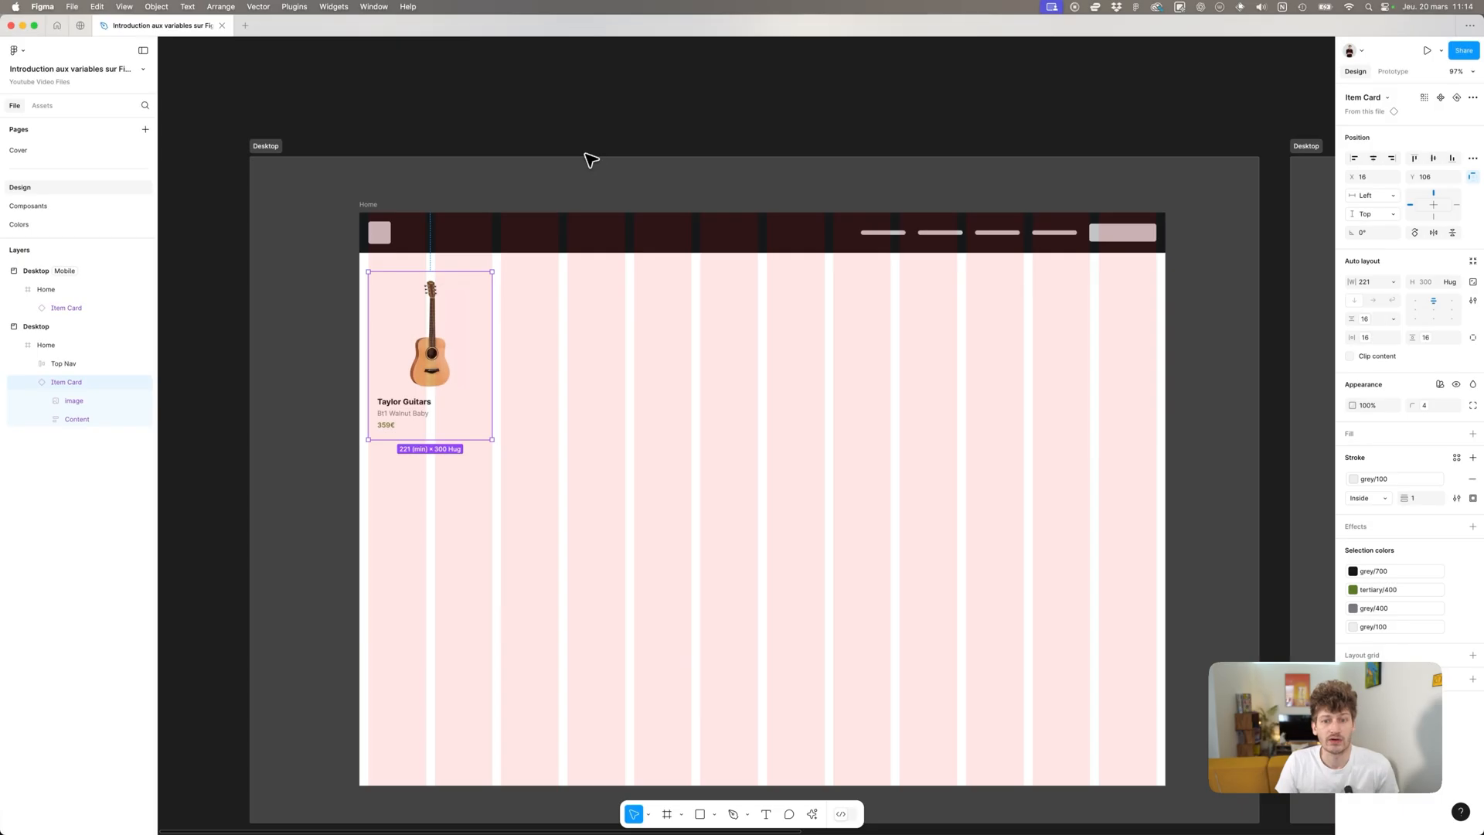
Apply auto layout to the desktop Home frame
{"action": "left_click", "coordinate": [520, 182]}
{"action": "left_click", "coordinate": [377, 217]}
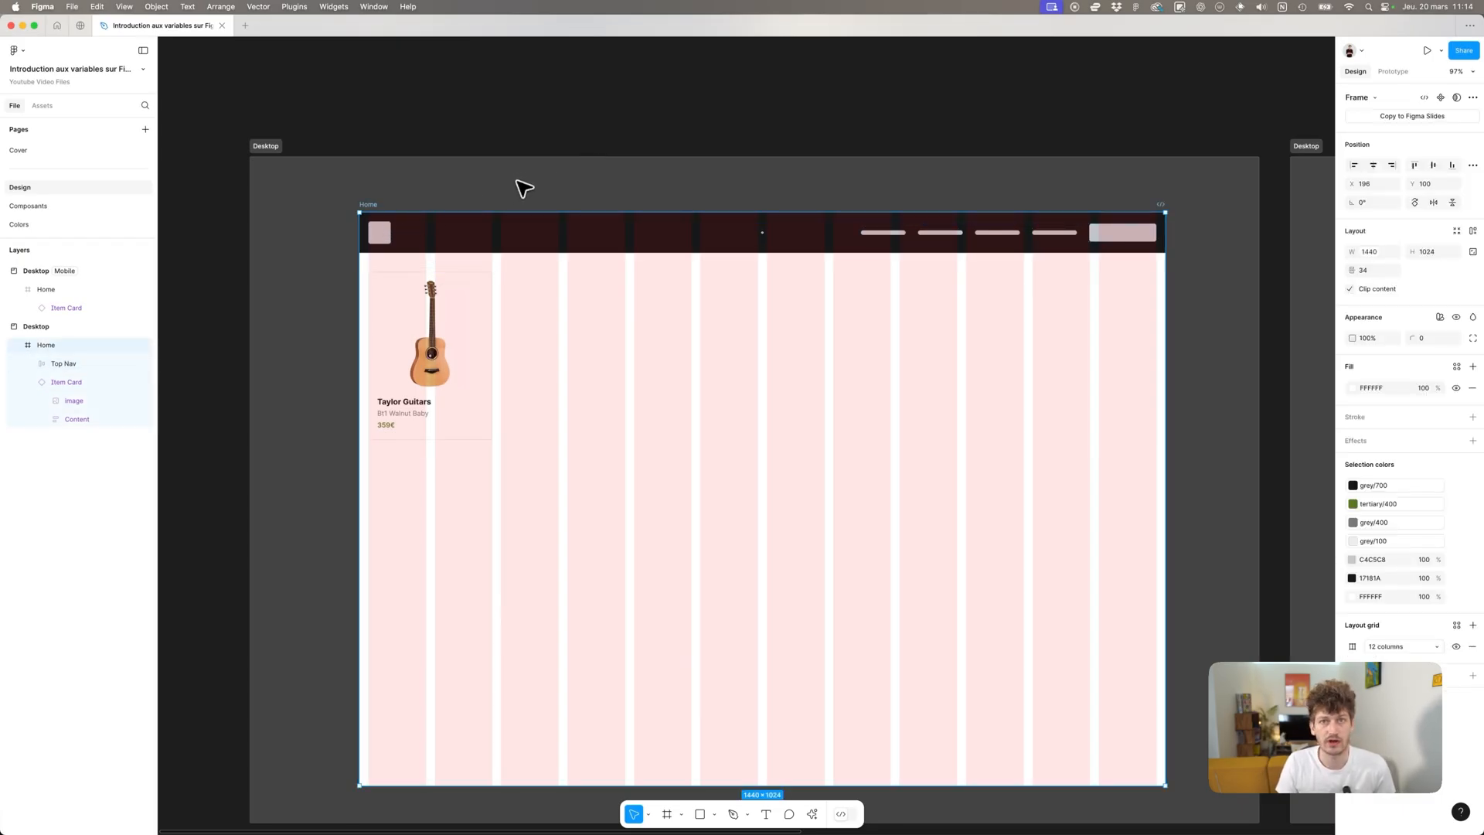
{"action": "key", "text": "shift+a"}
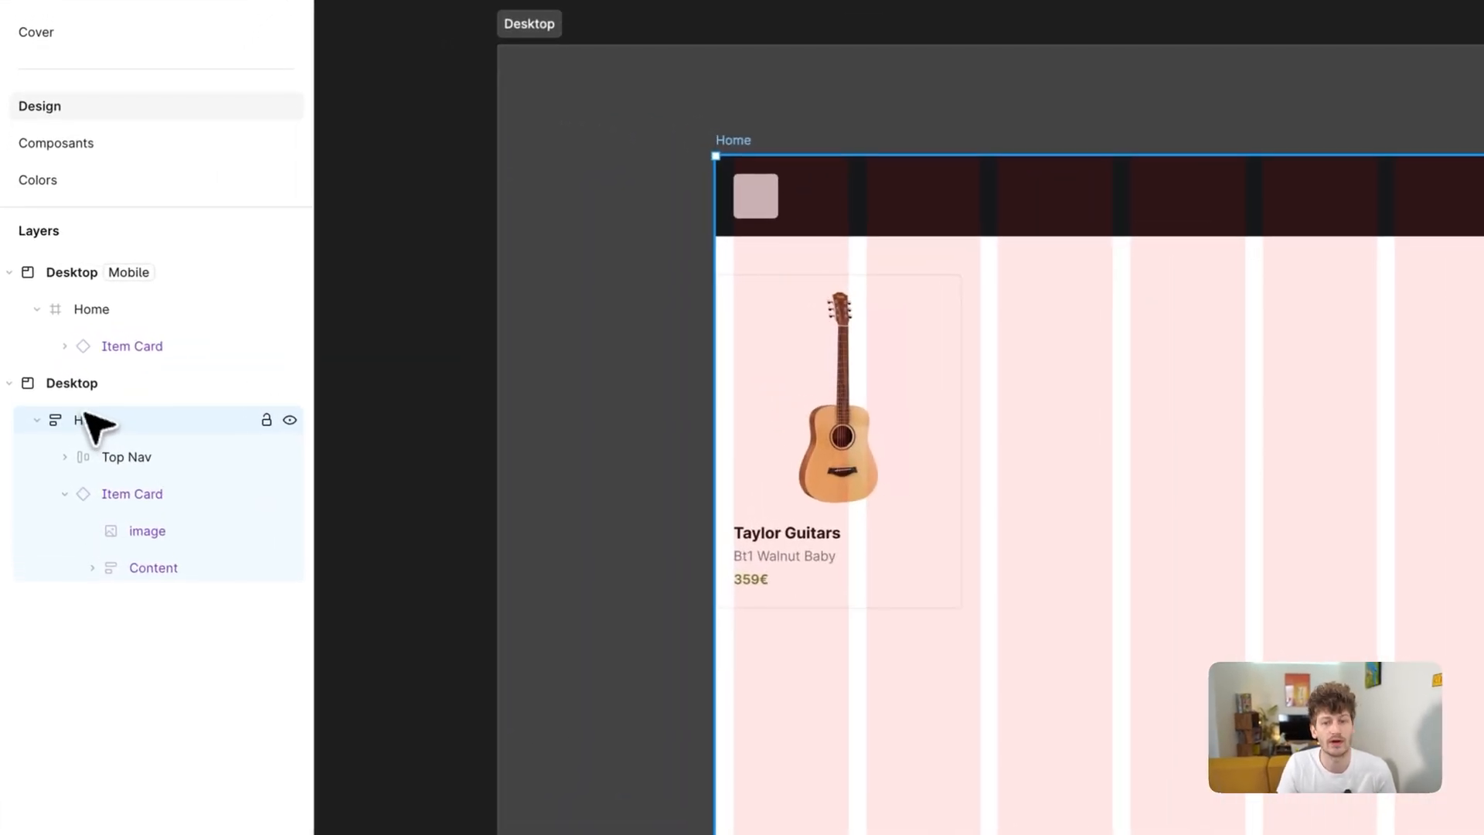
Examine how the Item Card sits within the auto-layout Home frame and its layer hierarchy
{"action": "left_click", "coordinate": [74, 401]}
{"action": "left_click", "coordinate": [119, 462]}
{"action": "left_click", "coordinate": [1252, 544]}
{"action": "key", "text": "space"}
{"action": "left_click_drag", "start_coordinate": [1253, 544], "coordinate": [1211, 440]}
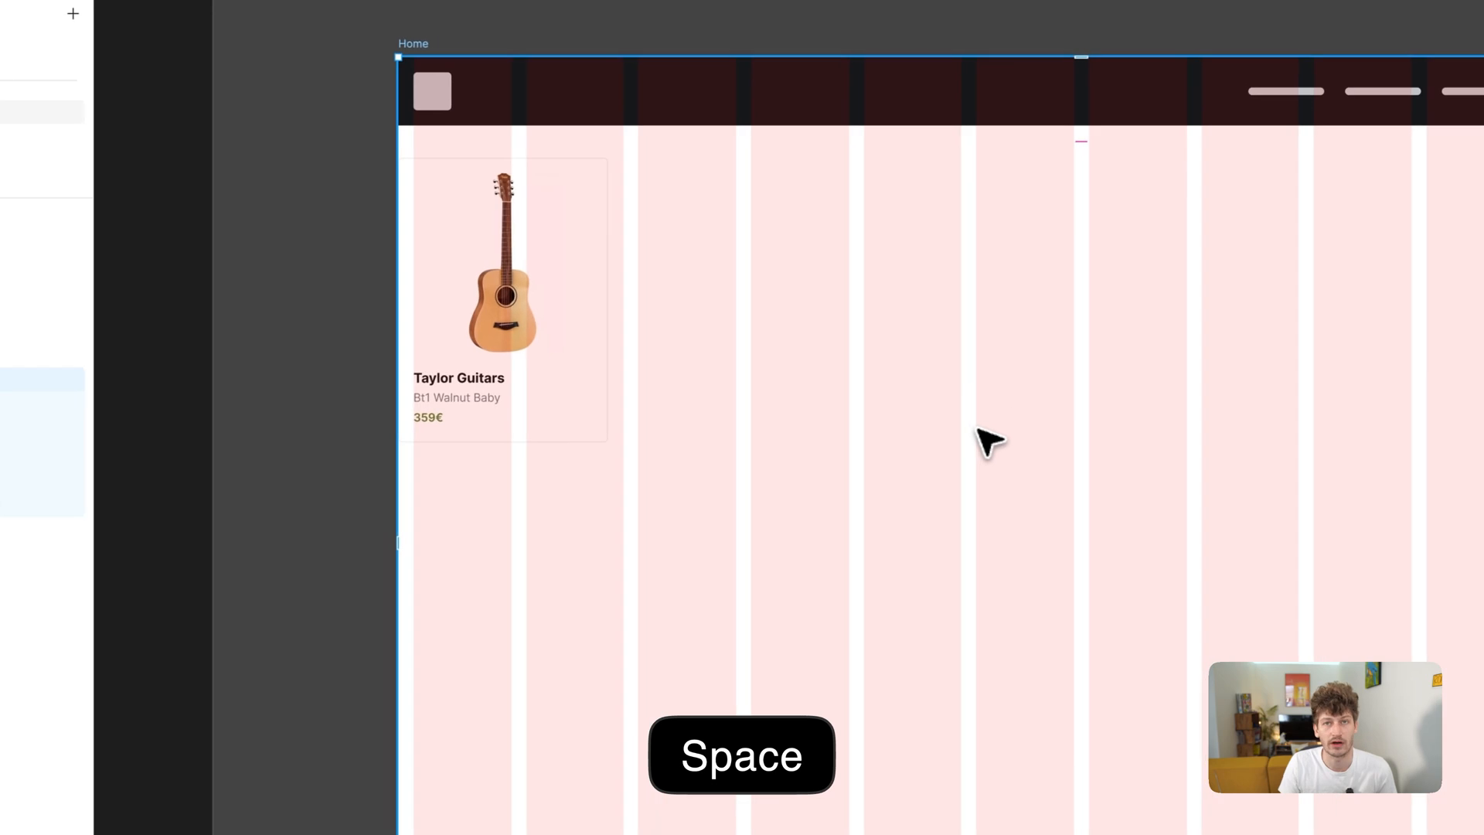
{"action": "left_click", "coordinate": [499, 292]}
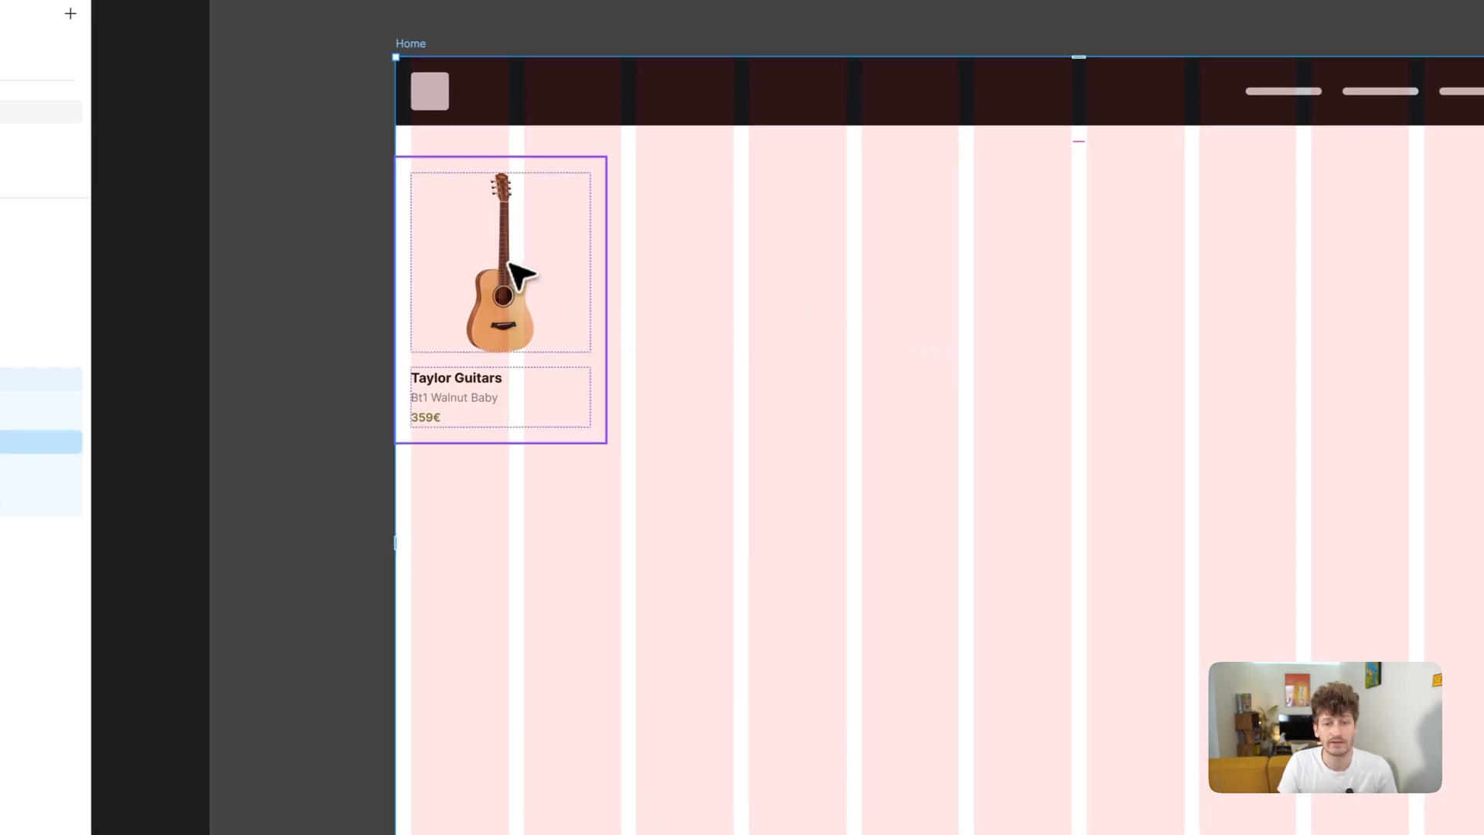
{"action": "key", "text": "Escape"}
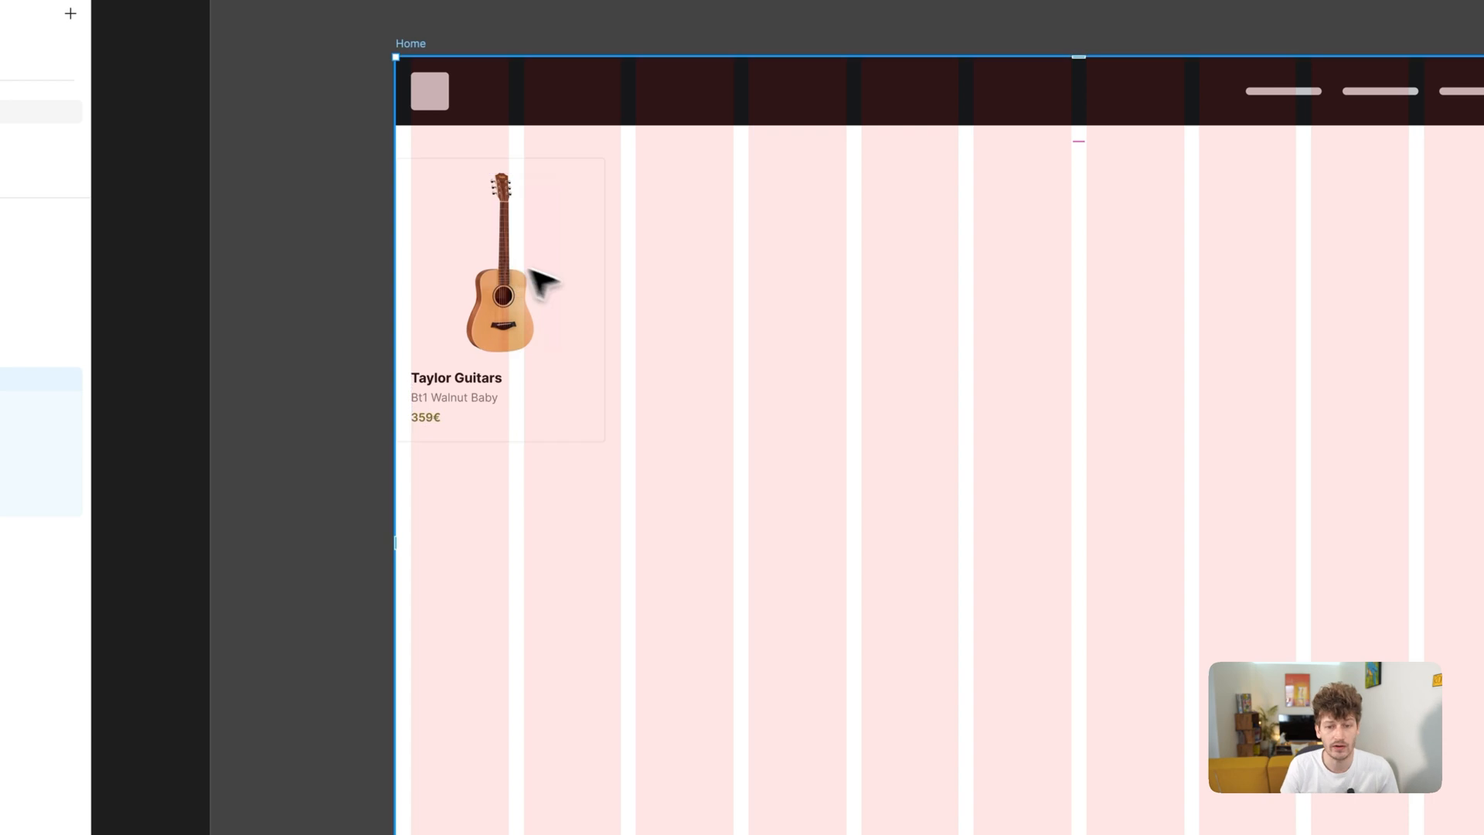
{"action": "left_click", "coordinate": [544, 311]}
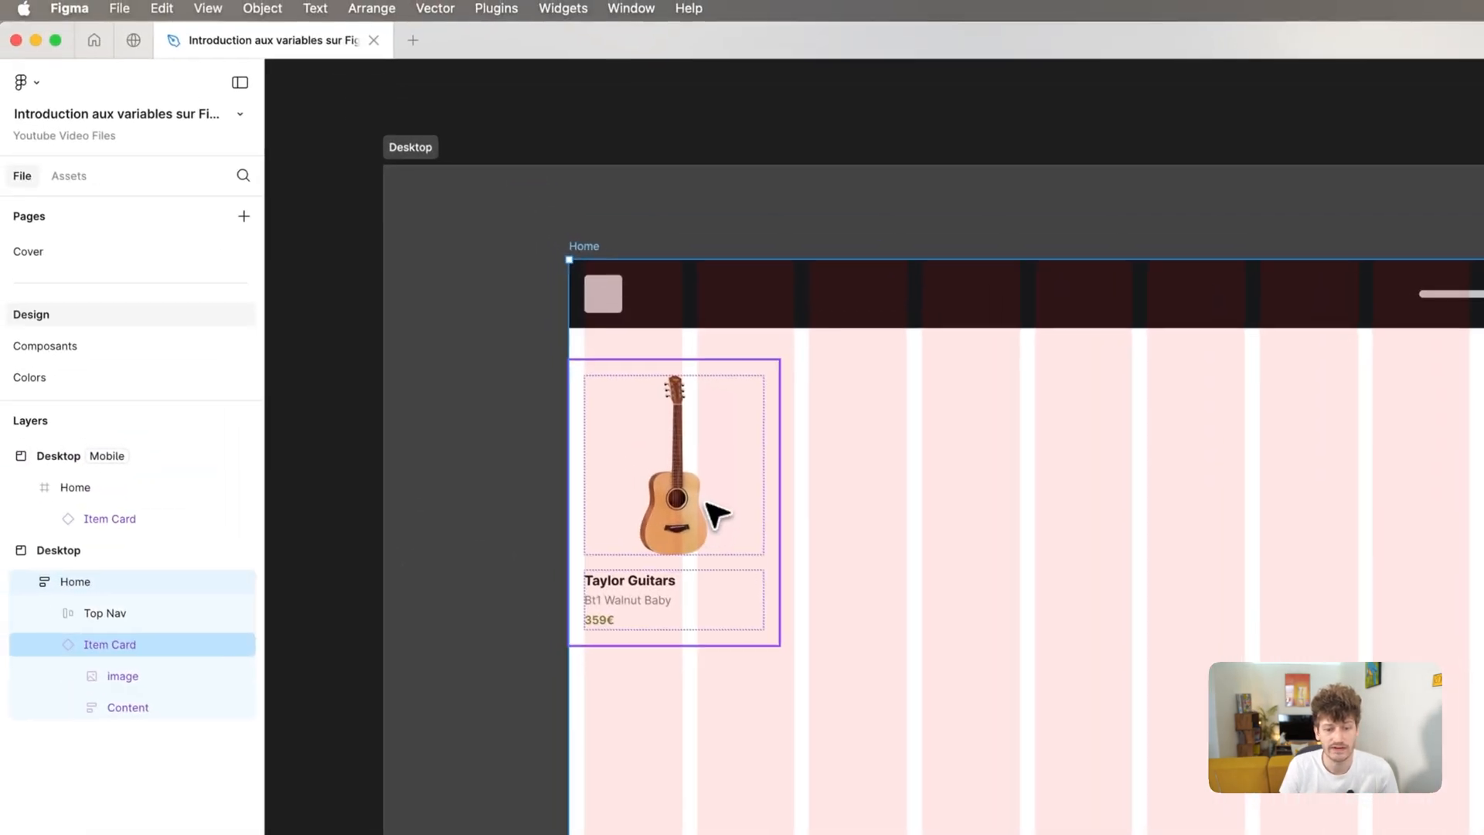
{"action": "left_click", "coordinate": [715, 512]}
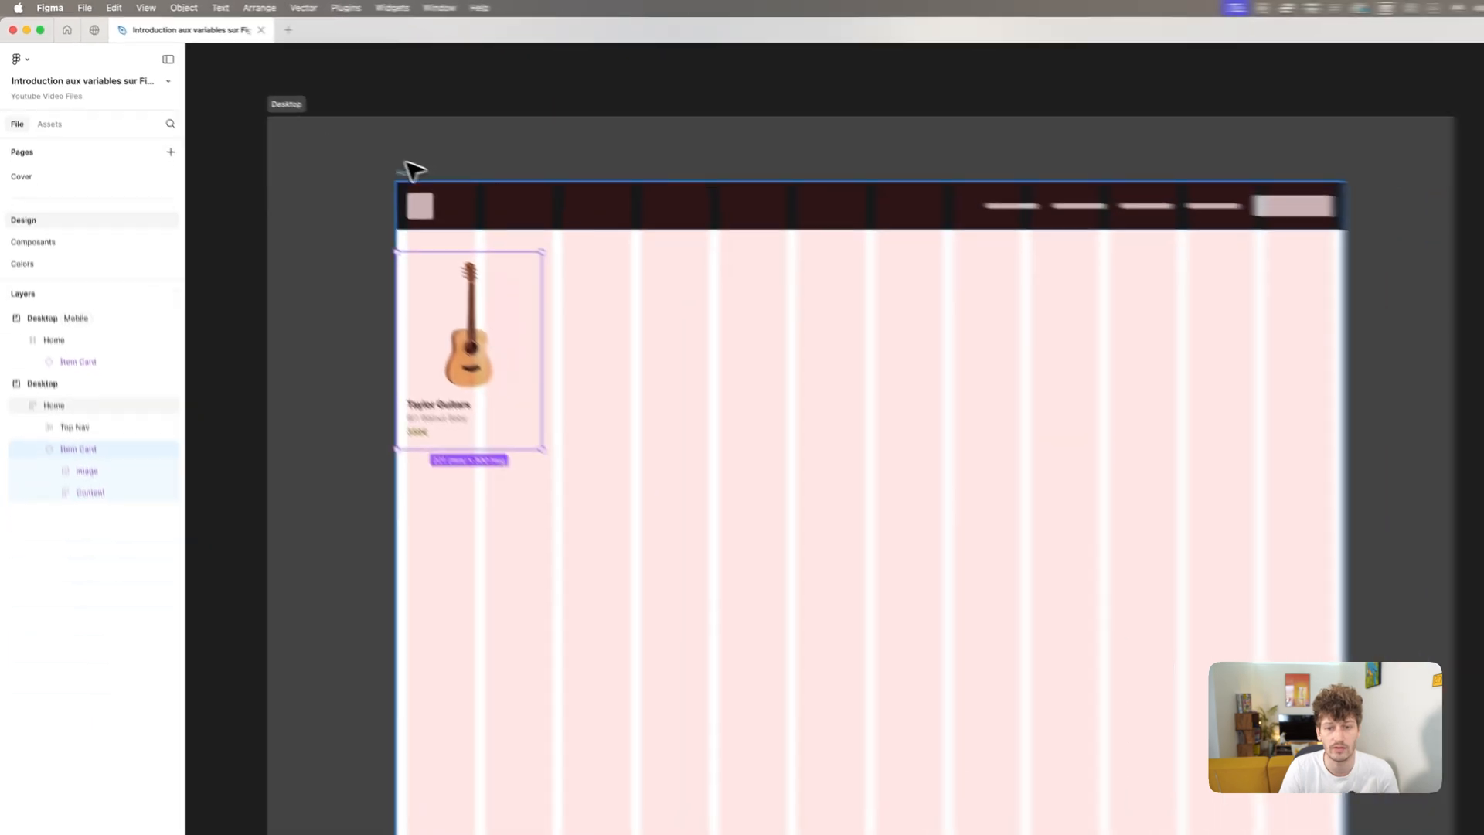
Try to apply the Global Margin variable to the auto-layout Home frame's horizontal padding
{"action": "left_click", "coordinate": [587, 249]}
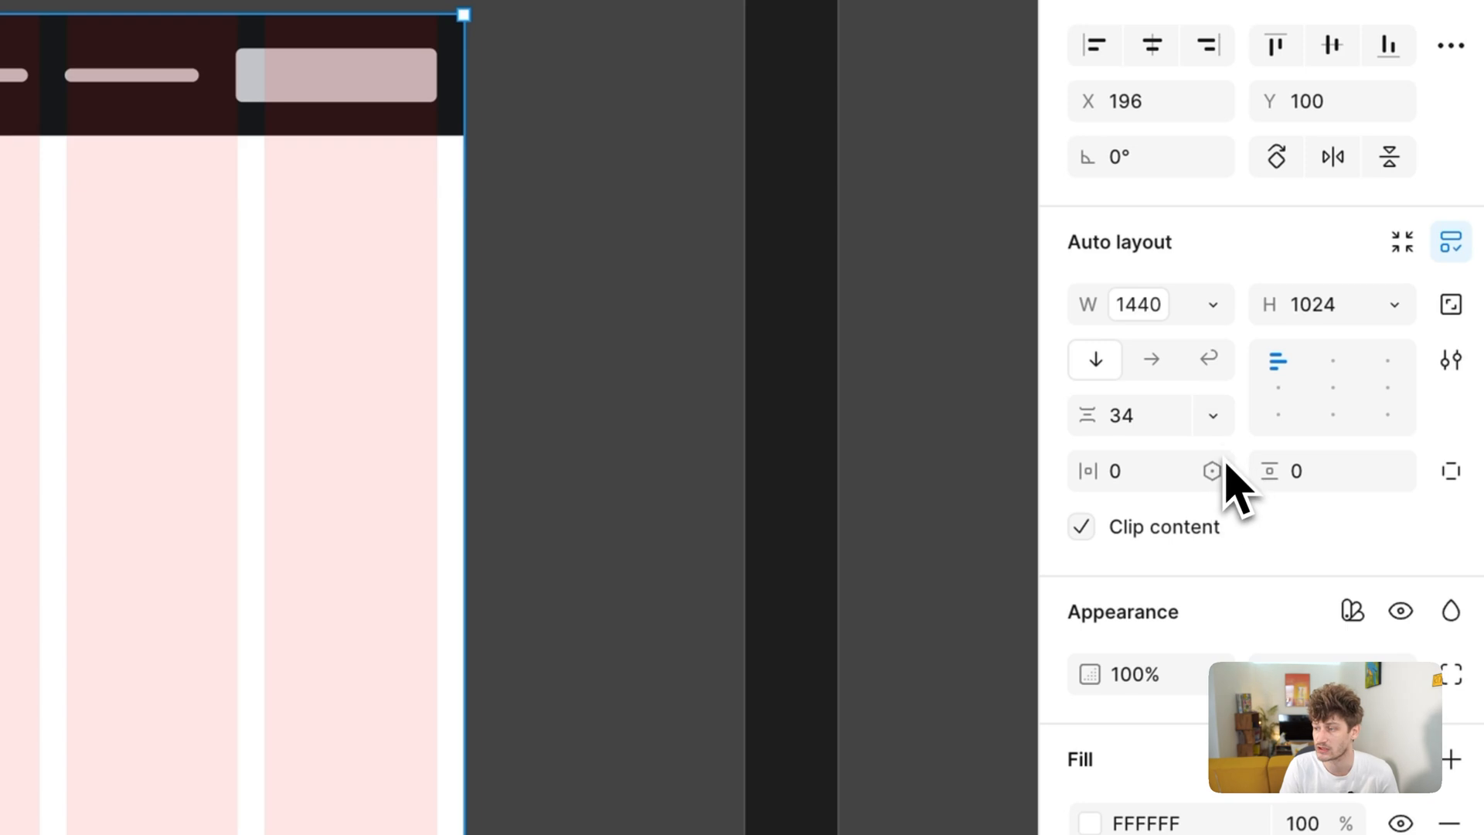
{"action": "left_click", "coordinate": [1213, 472]}
{"action": "type", "text": "glo"}
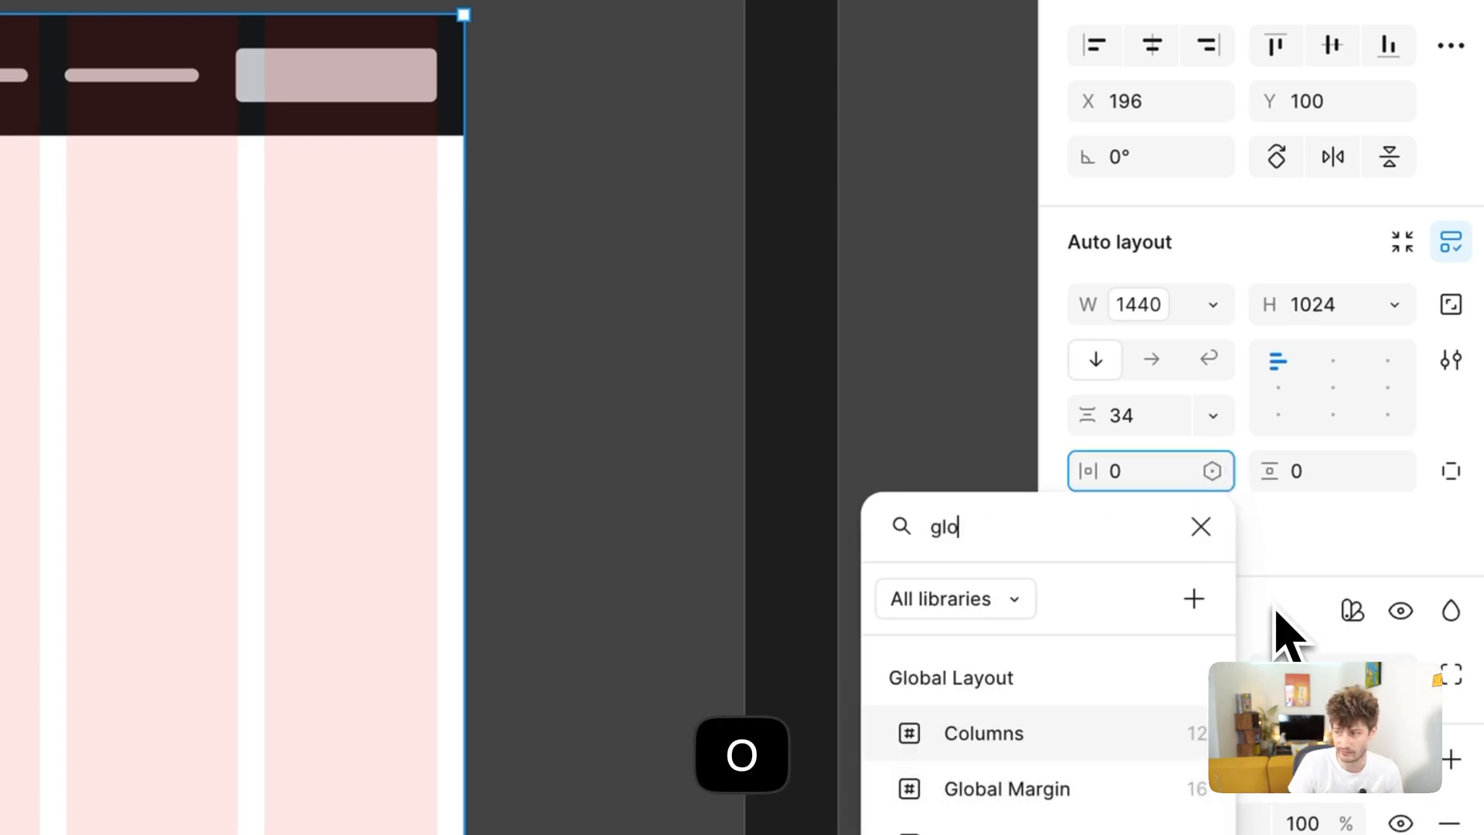
{"action": "key", "text": "Down"}
{"action": "key", "text": "Return"}
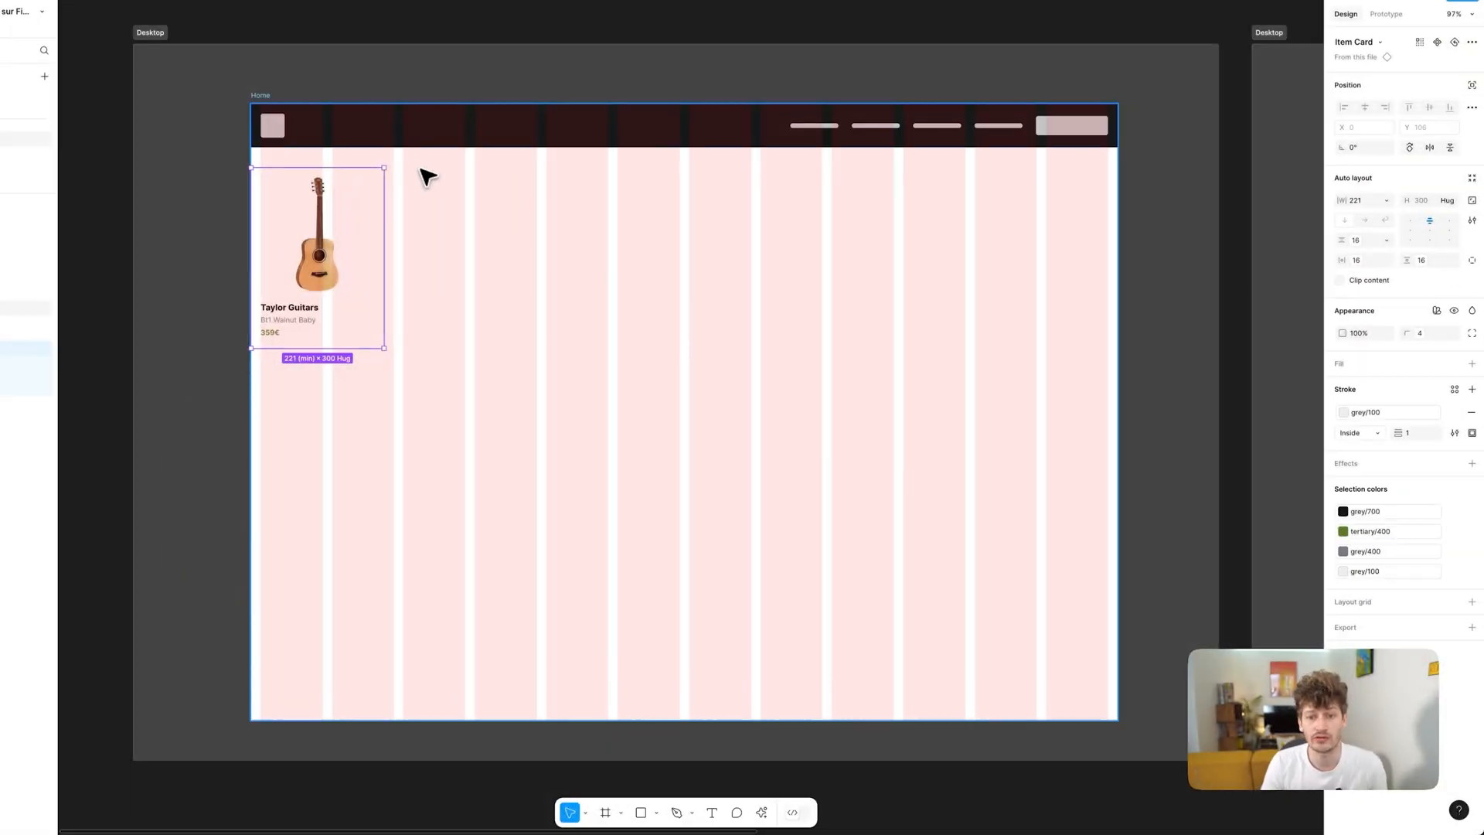
Try the Global Margin variable as the desktop Home frame's left and right padding, and undo it
{"action": "left_click", "coordinate": [270, 96]}
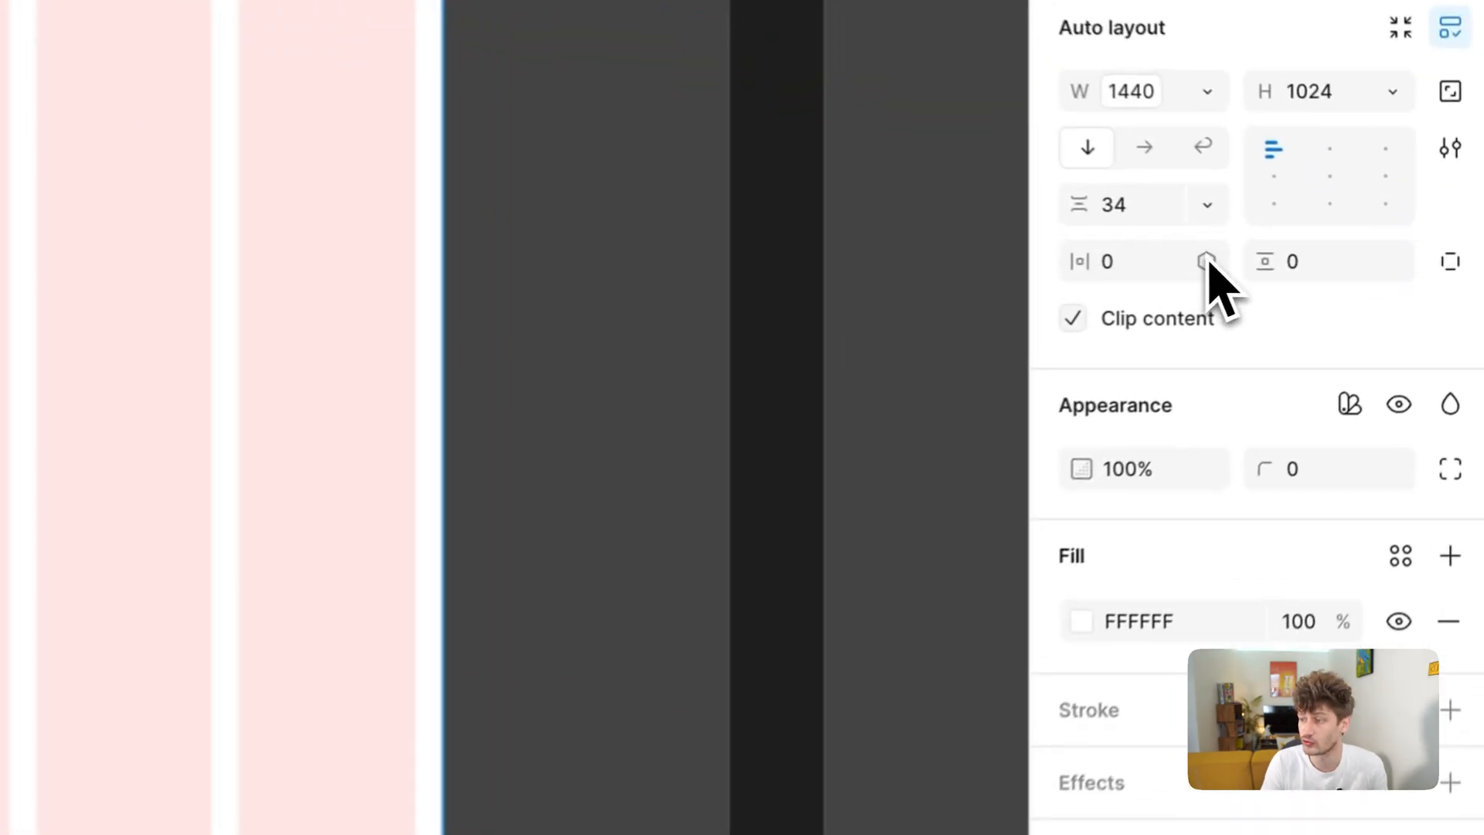
{"action": "left_click", "coordinate": [1388, 268]}
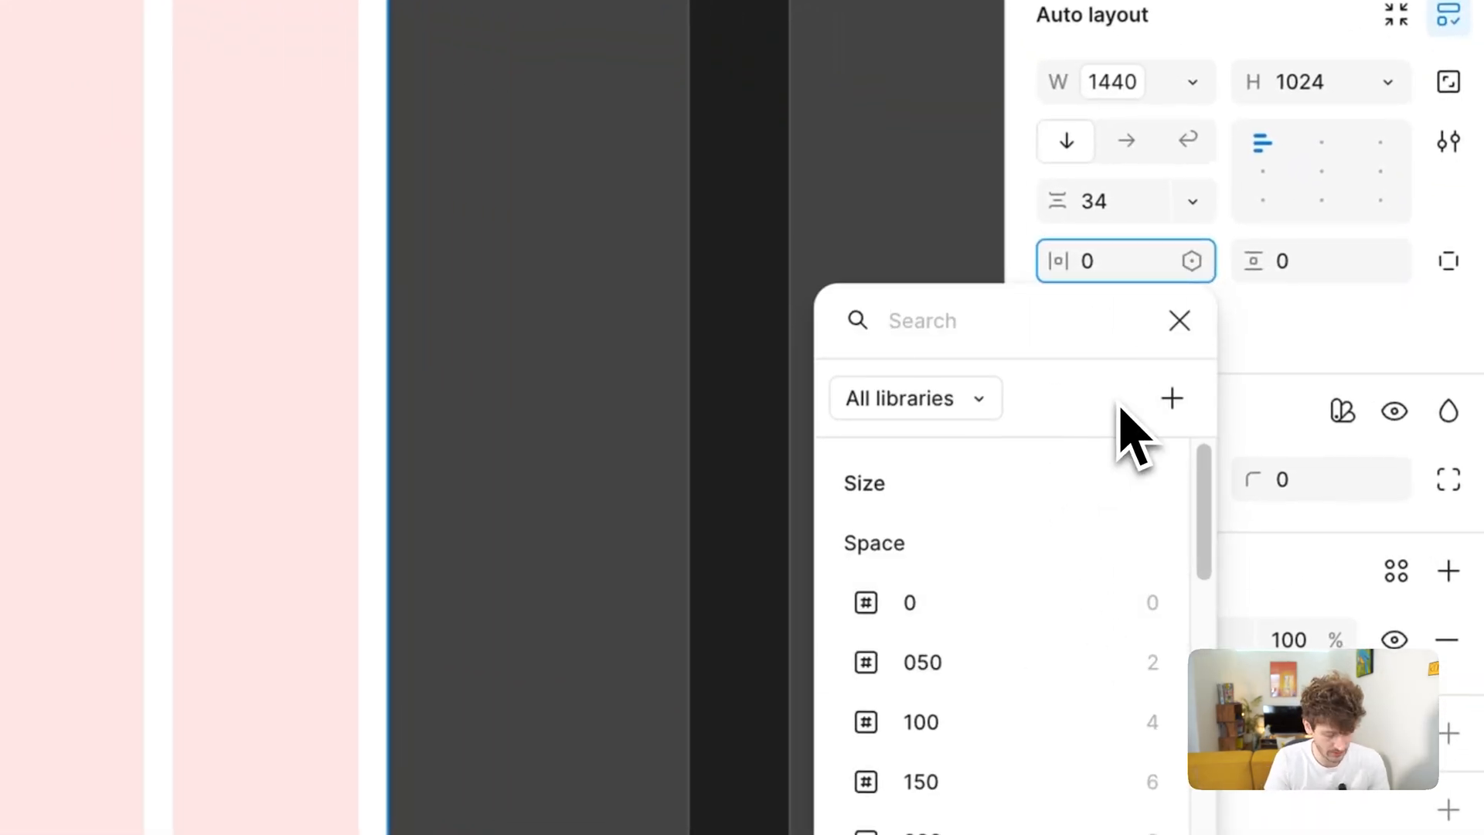
{"action": "type", "text": "glo"}
{"action": "key", "text": "Down"}
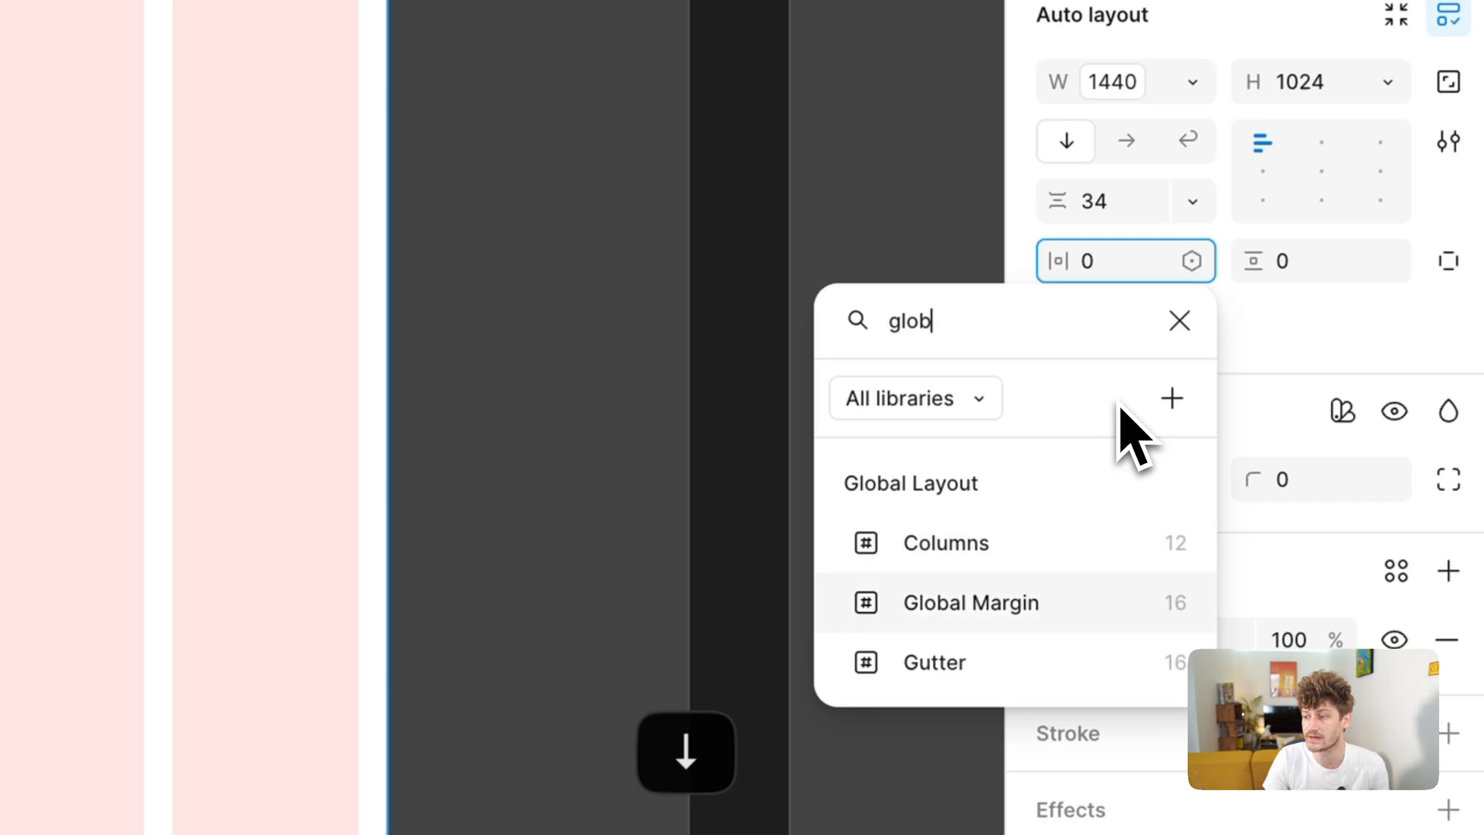
{"action": "key", "text": "Return"}
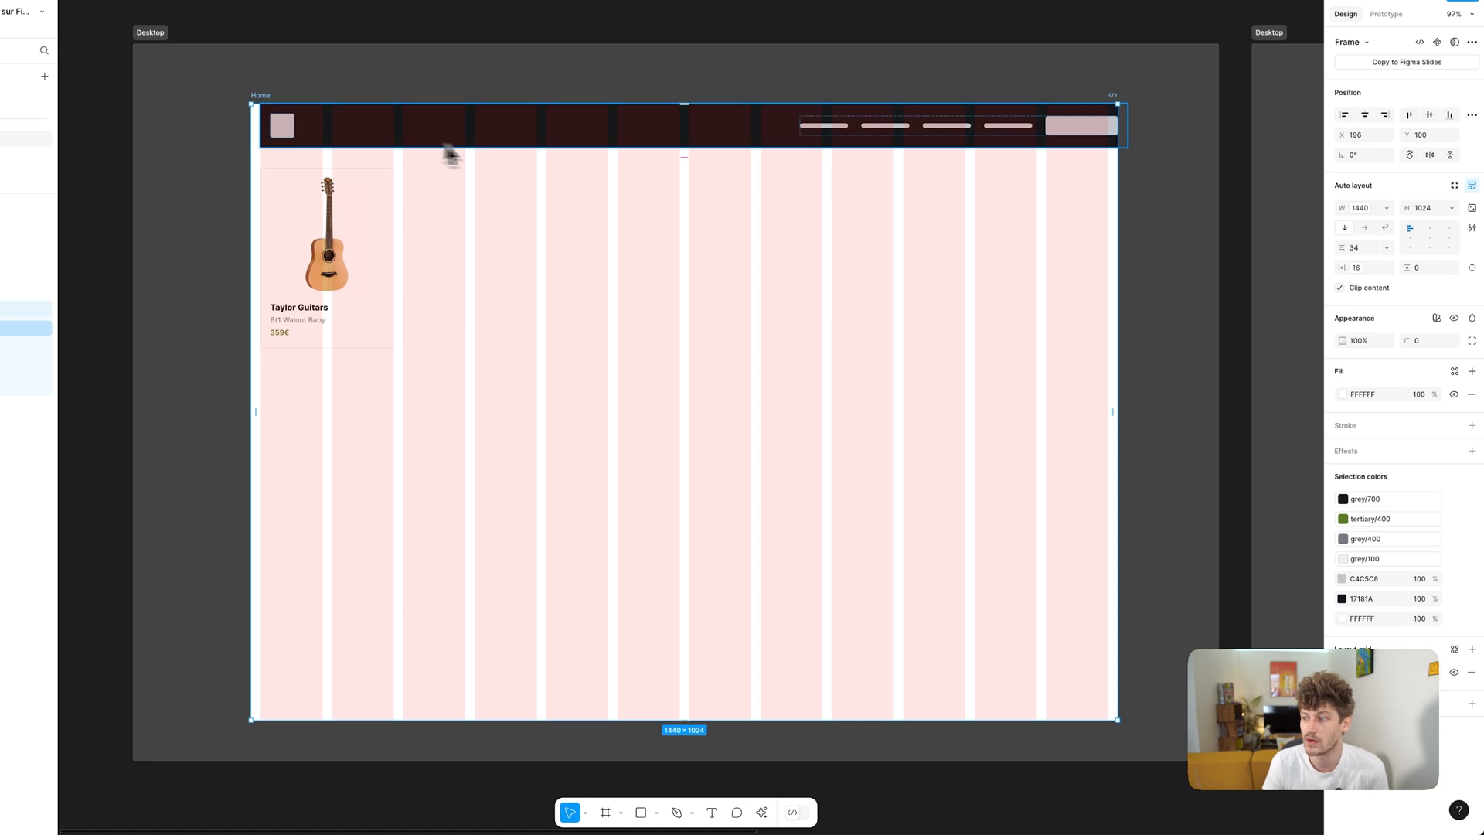
{"action": "key", "text": "super+z"}
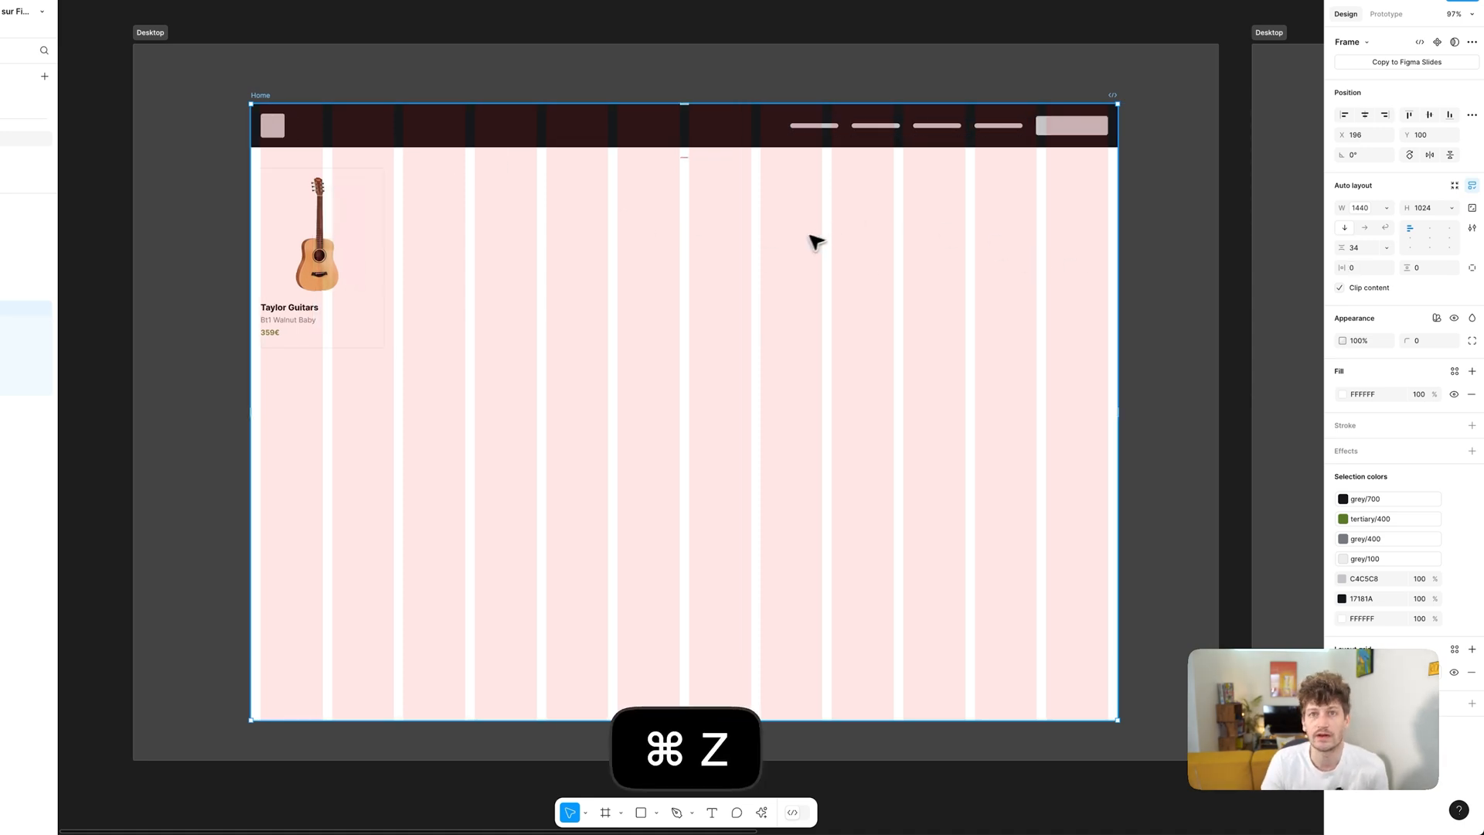
{"action": "key", "text": "super+z"}
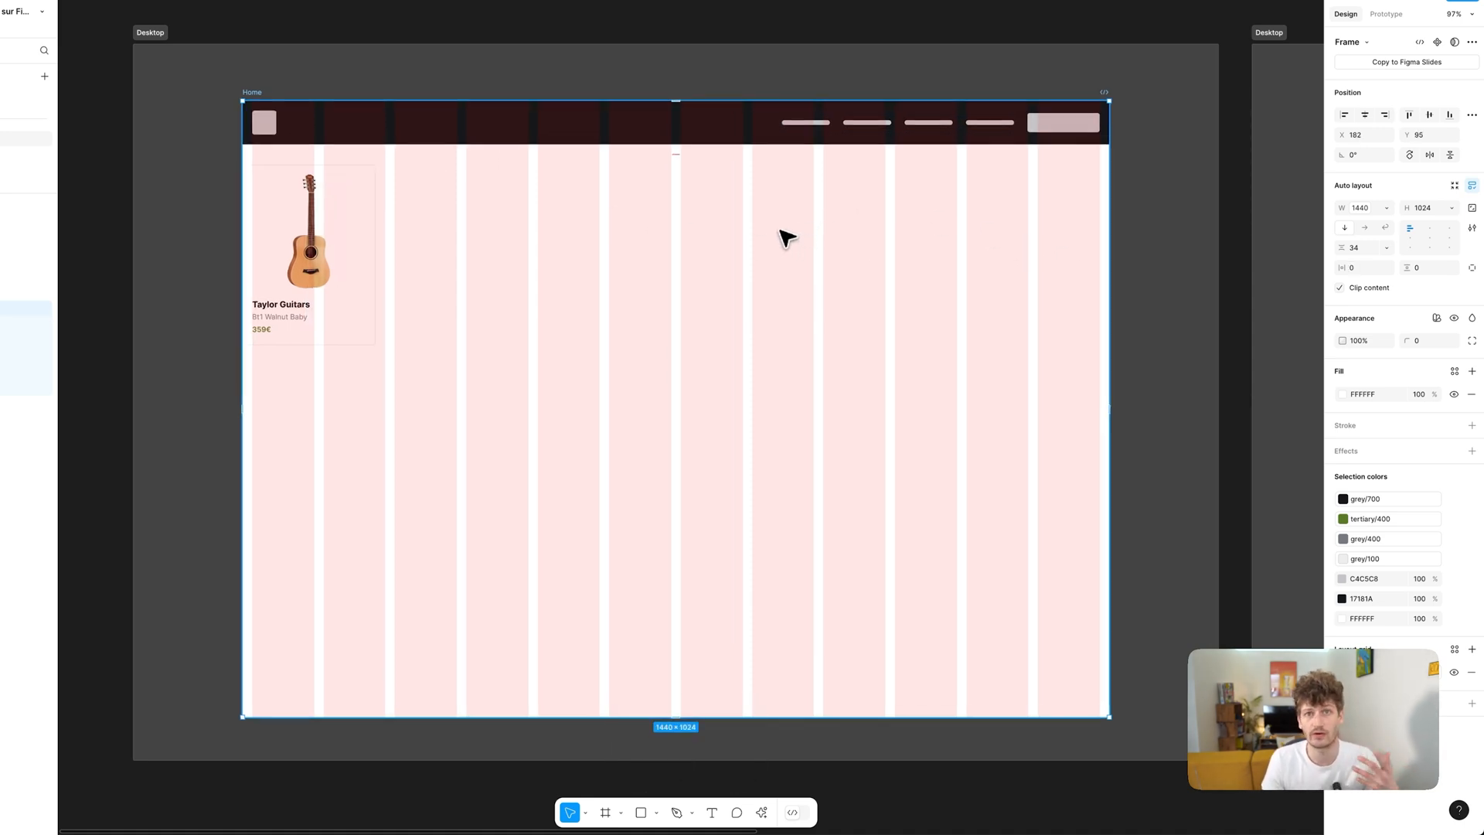
Wrap the desktop Item Card in its own auto-layout frame and rename that frame Card Wrapper
{"action": "left_click", "coordinate": [336, 235]}
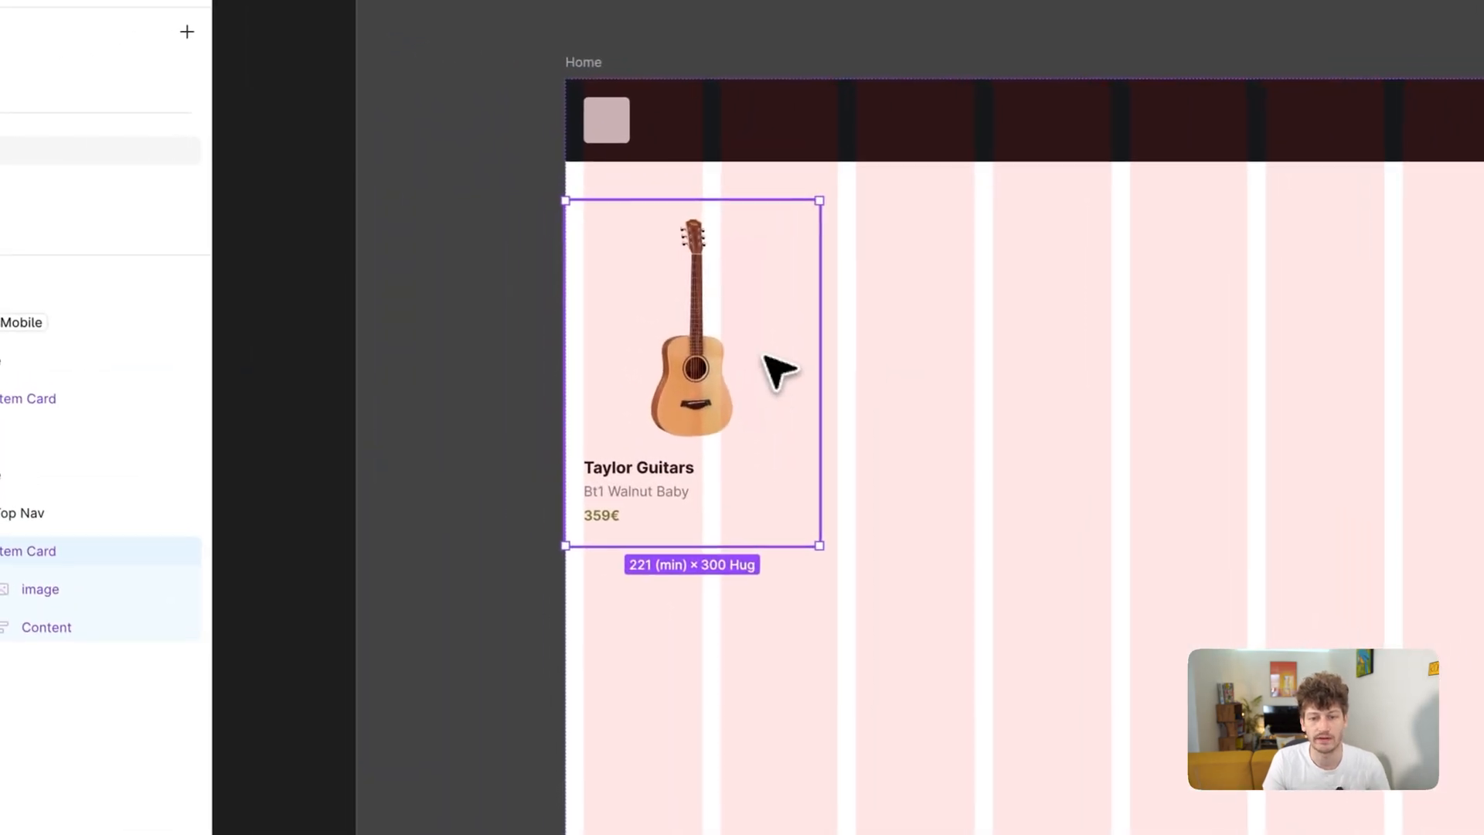
{"action": "key", "text": "shift+a"}
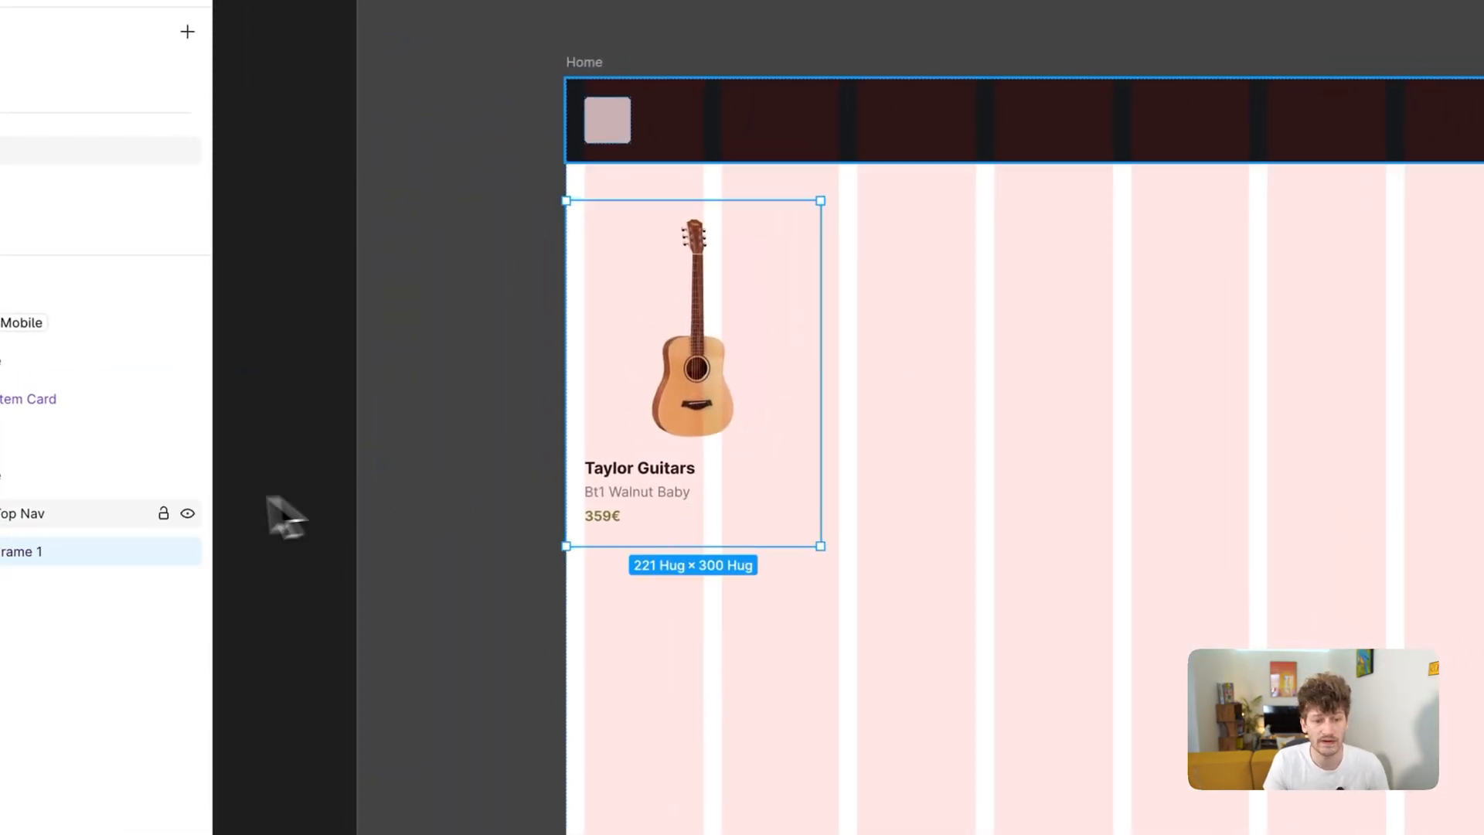
{"action": "double_click", "coordinate": [21, 551]}
{"action": "type", "text": "Card Wrapper"}
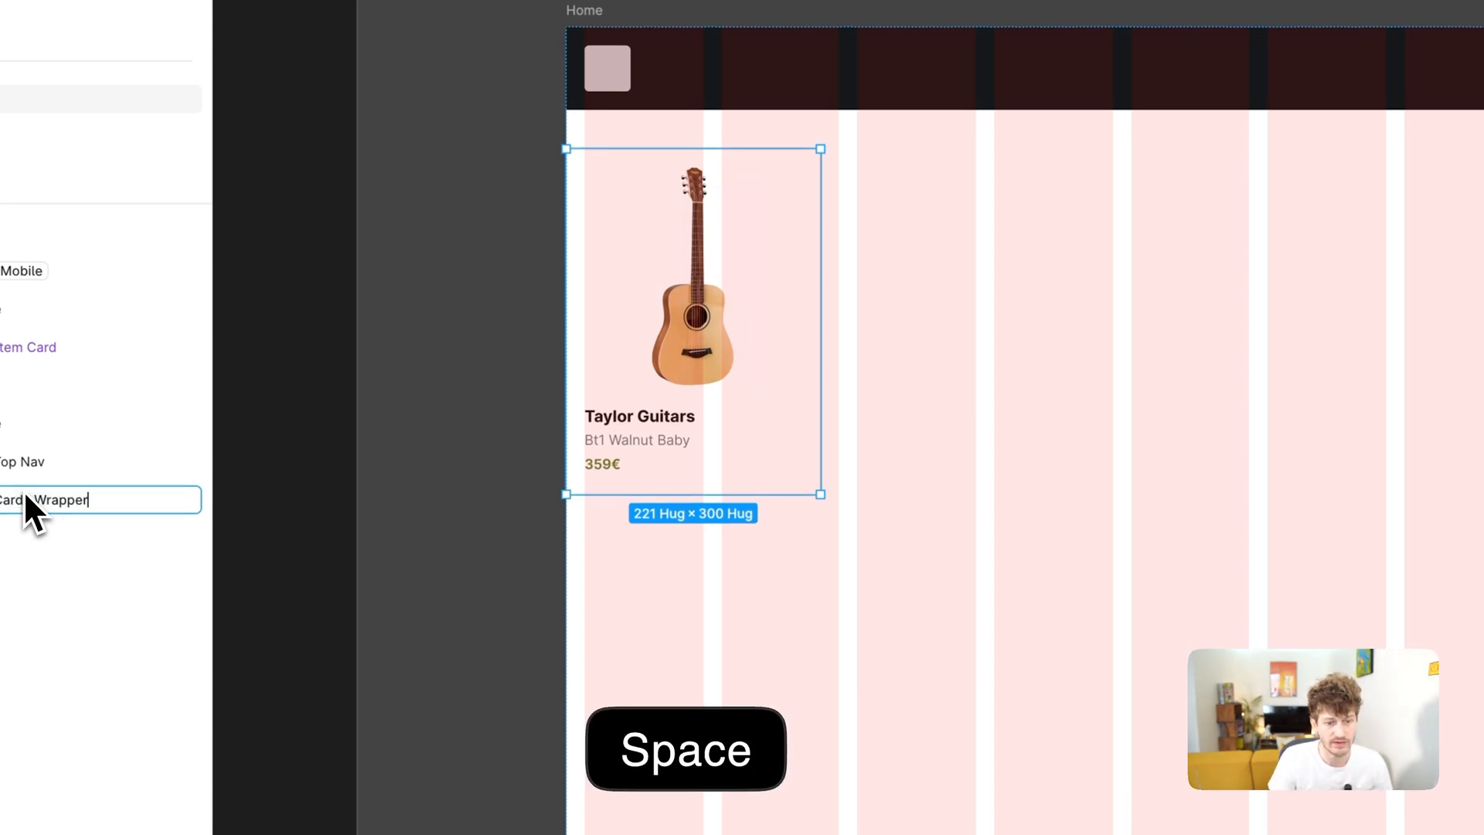
{"action": "key", "text": "Return"}
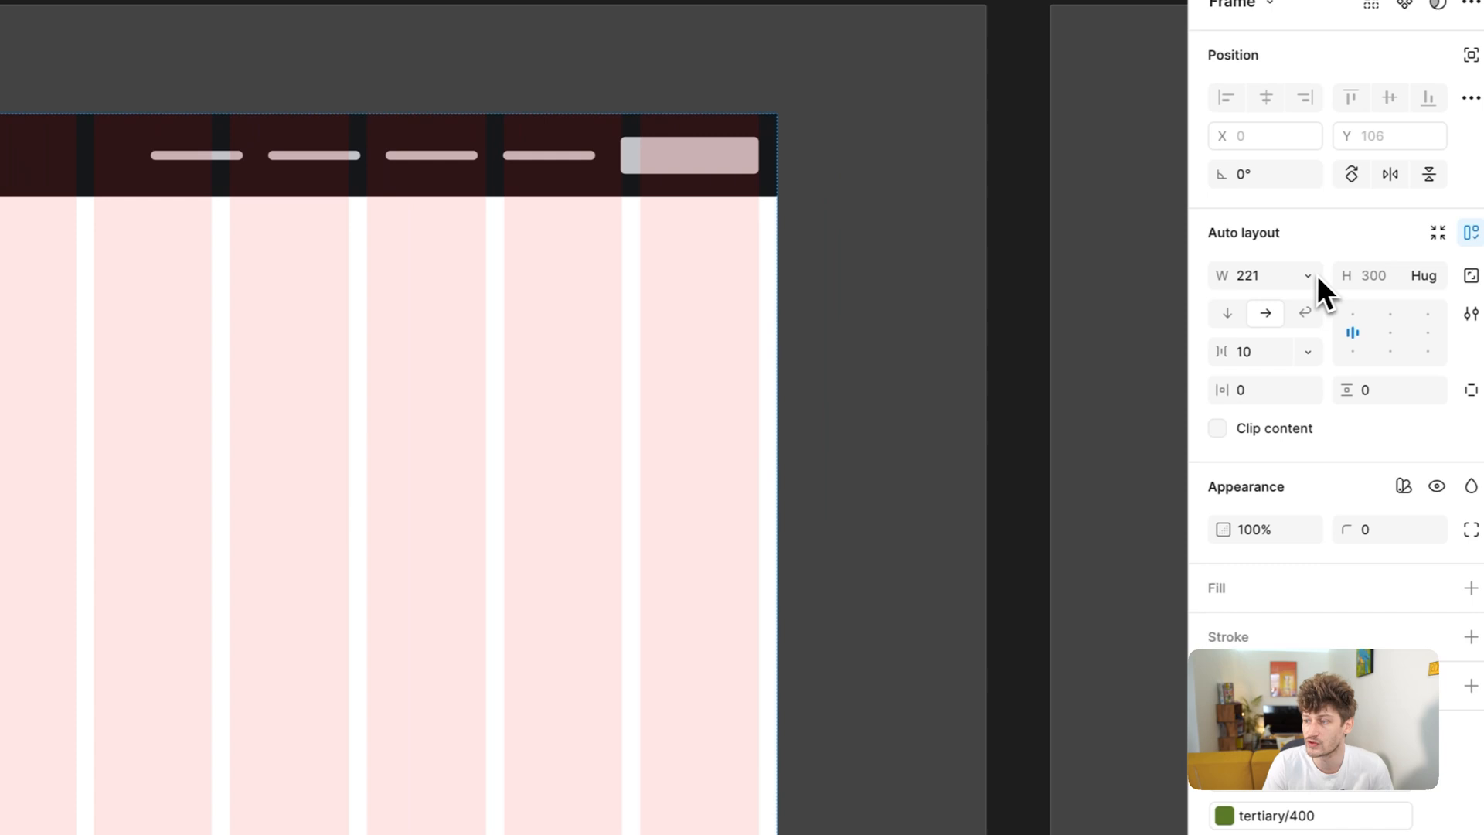
Set the Card Wrapper's width to Fill container and bind its item spacing to the Gutter variable
{"action": "left_click", "coordinate": [1316, 278]}
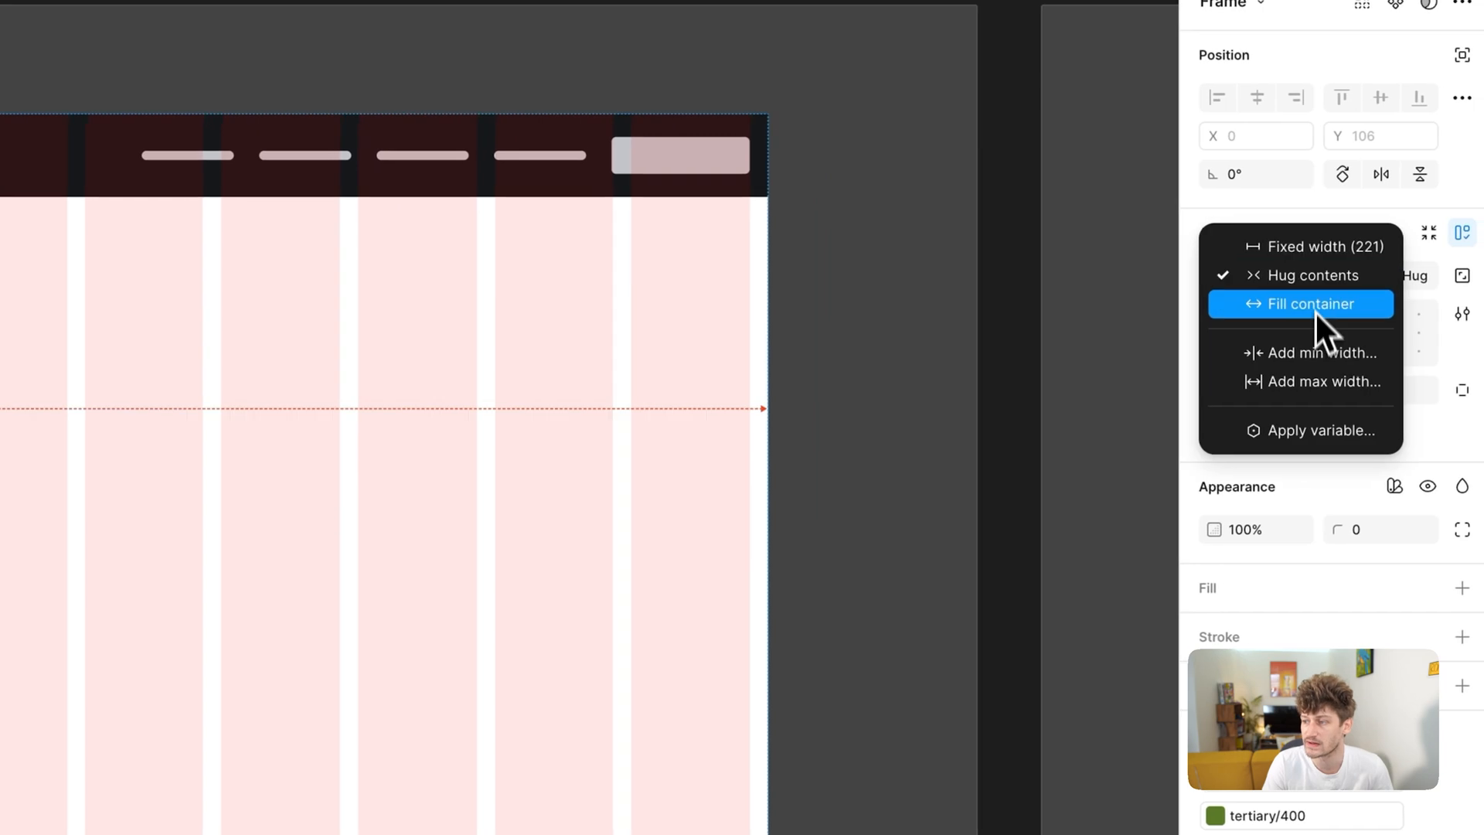
{"action": "left_click", "coordinate": [1315, 309]}
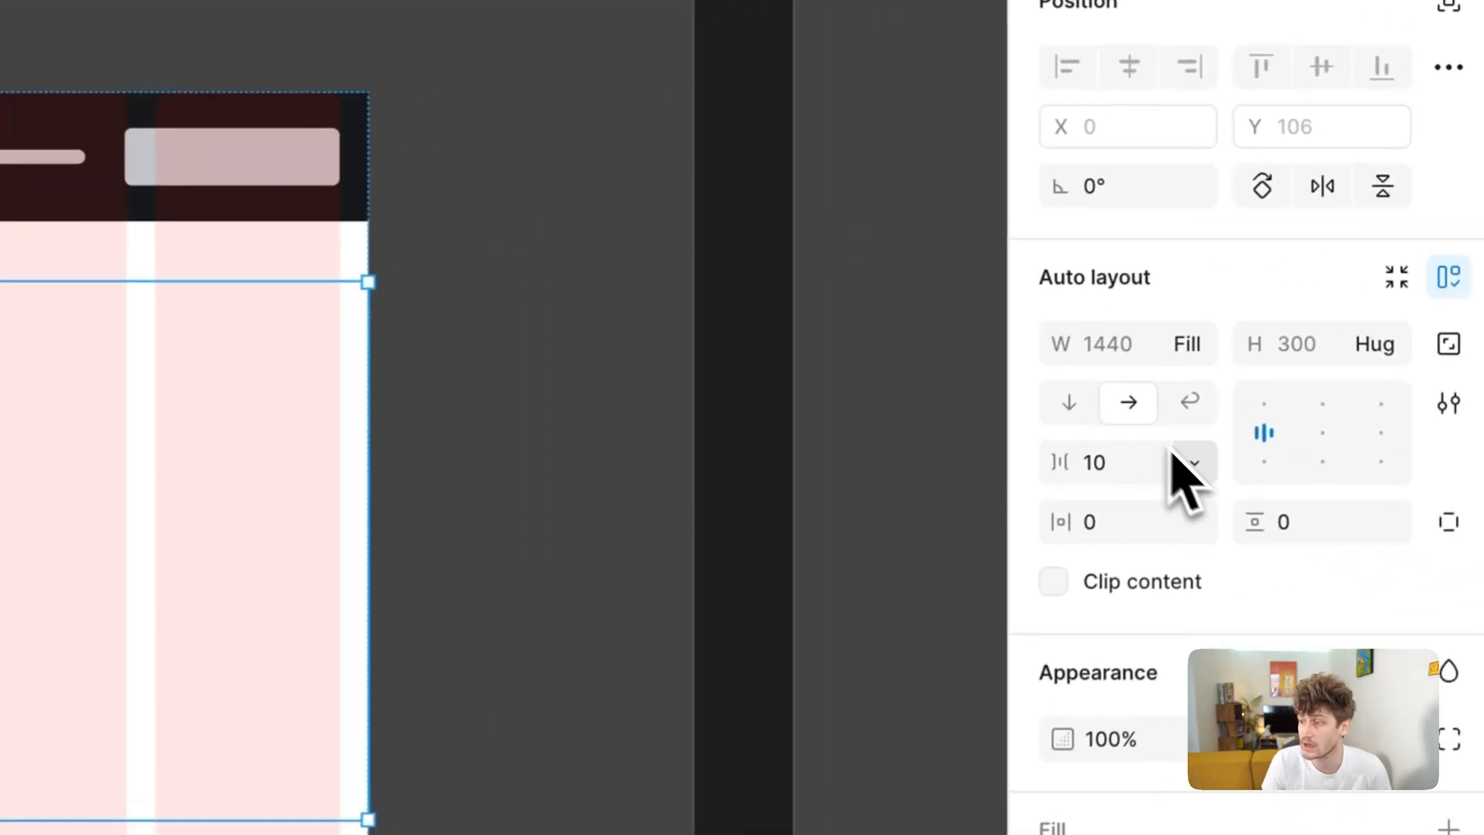
{"action": "left_click", "coordinate": [1388, 226]}
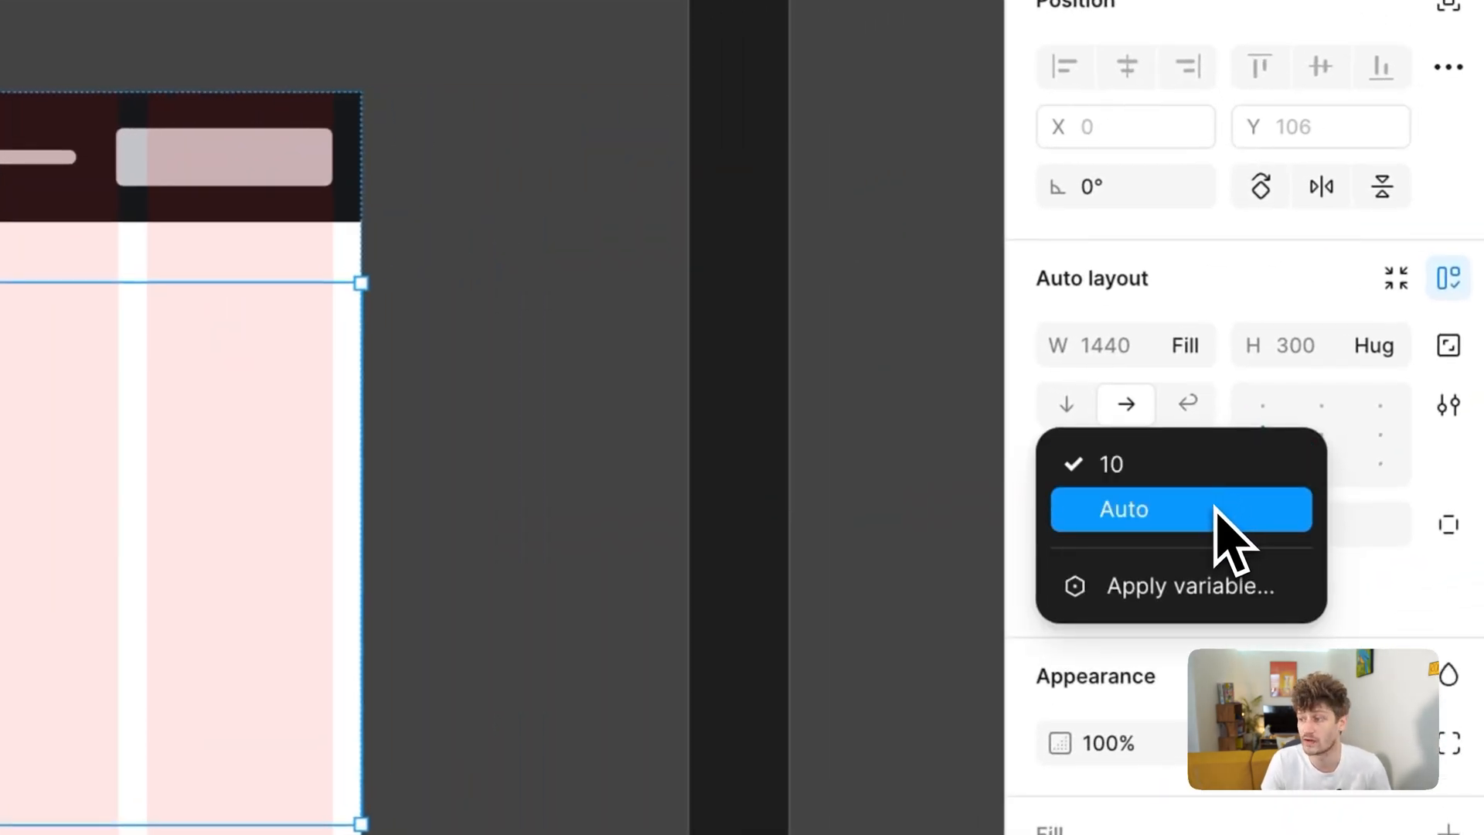
{"action": "left_click", "coordinate": [1203, 611]}
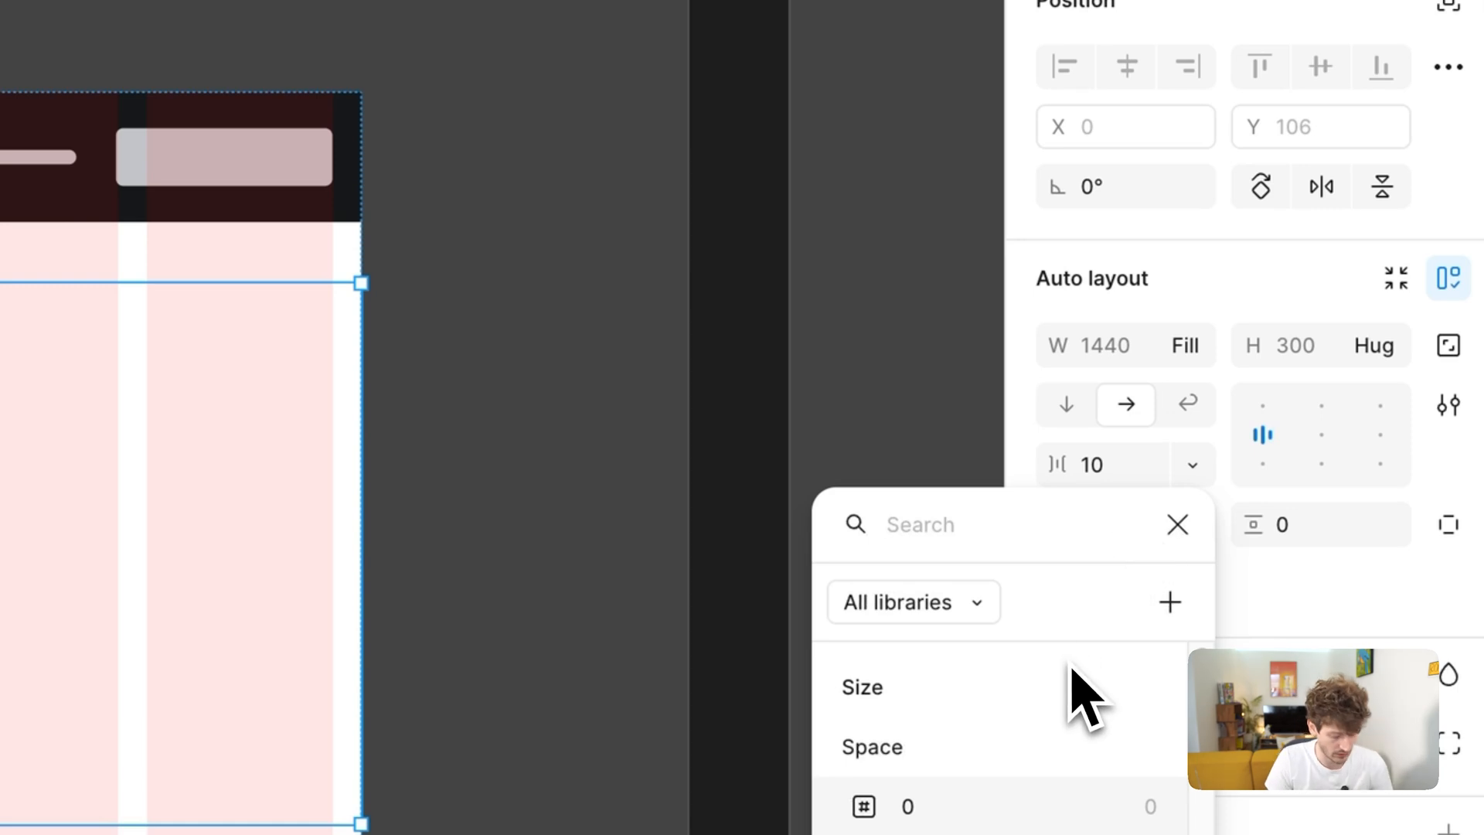
{"action": "type", "text": "gu"}
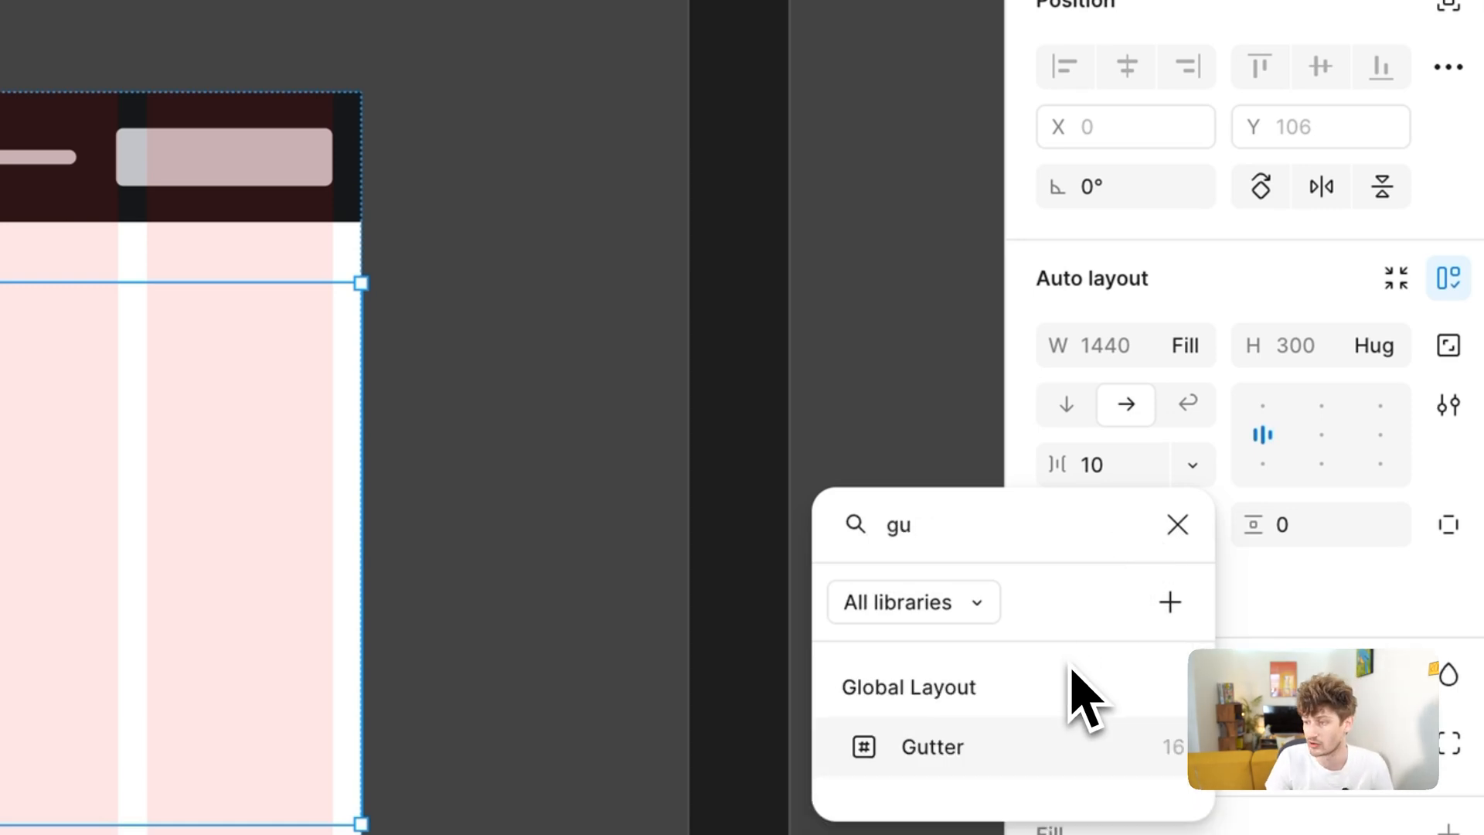
{"action": "key", "text": "Return"}
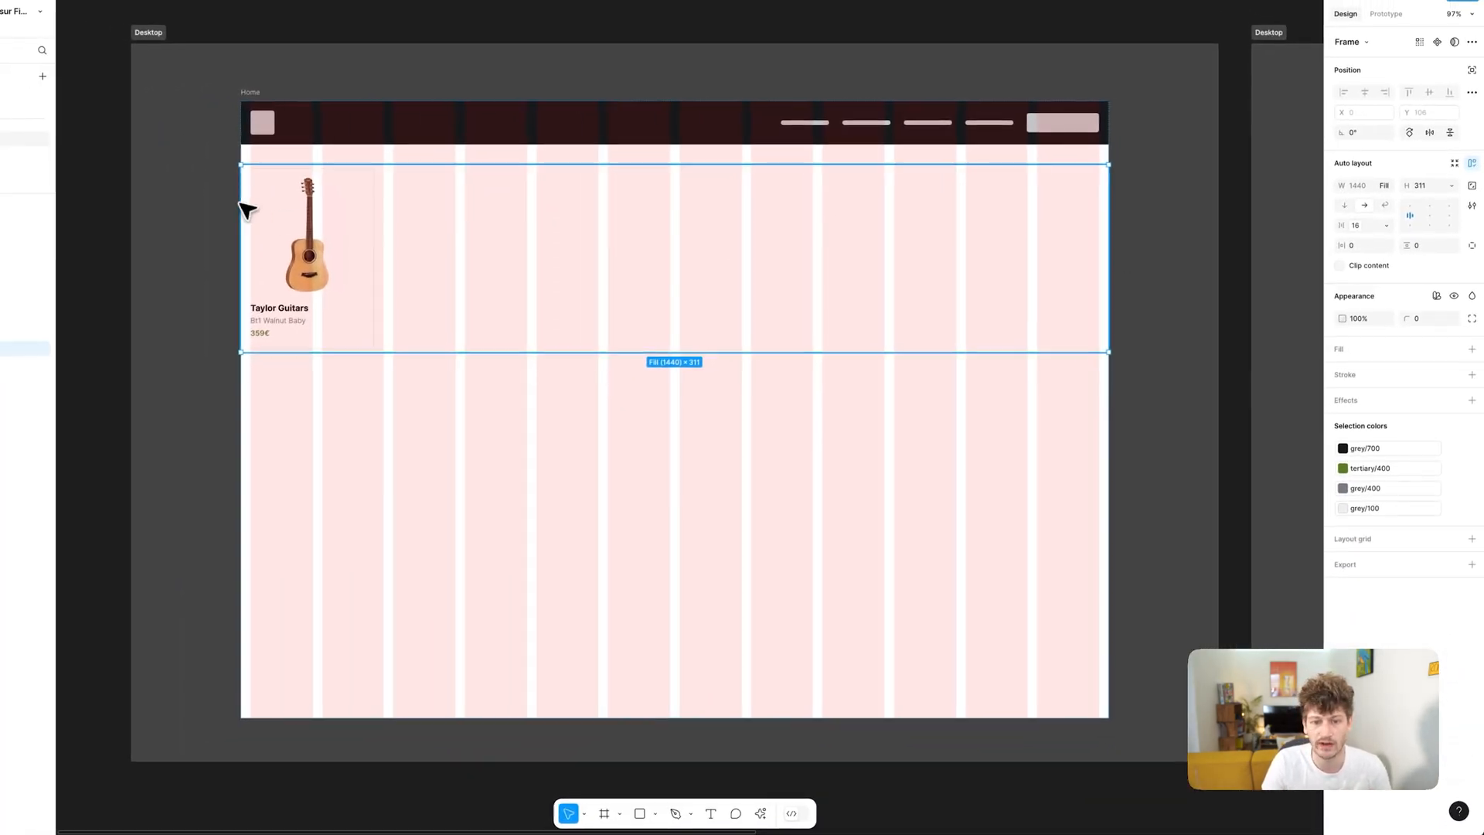
Bind the Card Wrapper's horizontal and vertical padding to the Global Margin variable
{"action": "left_click", "coordinate": [263, 205]}
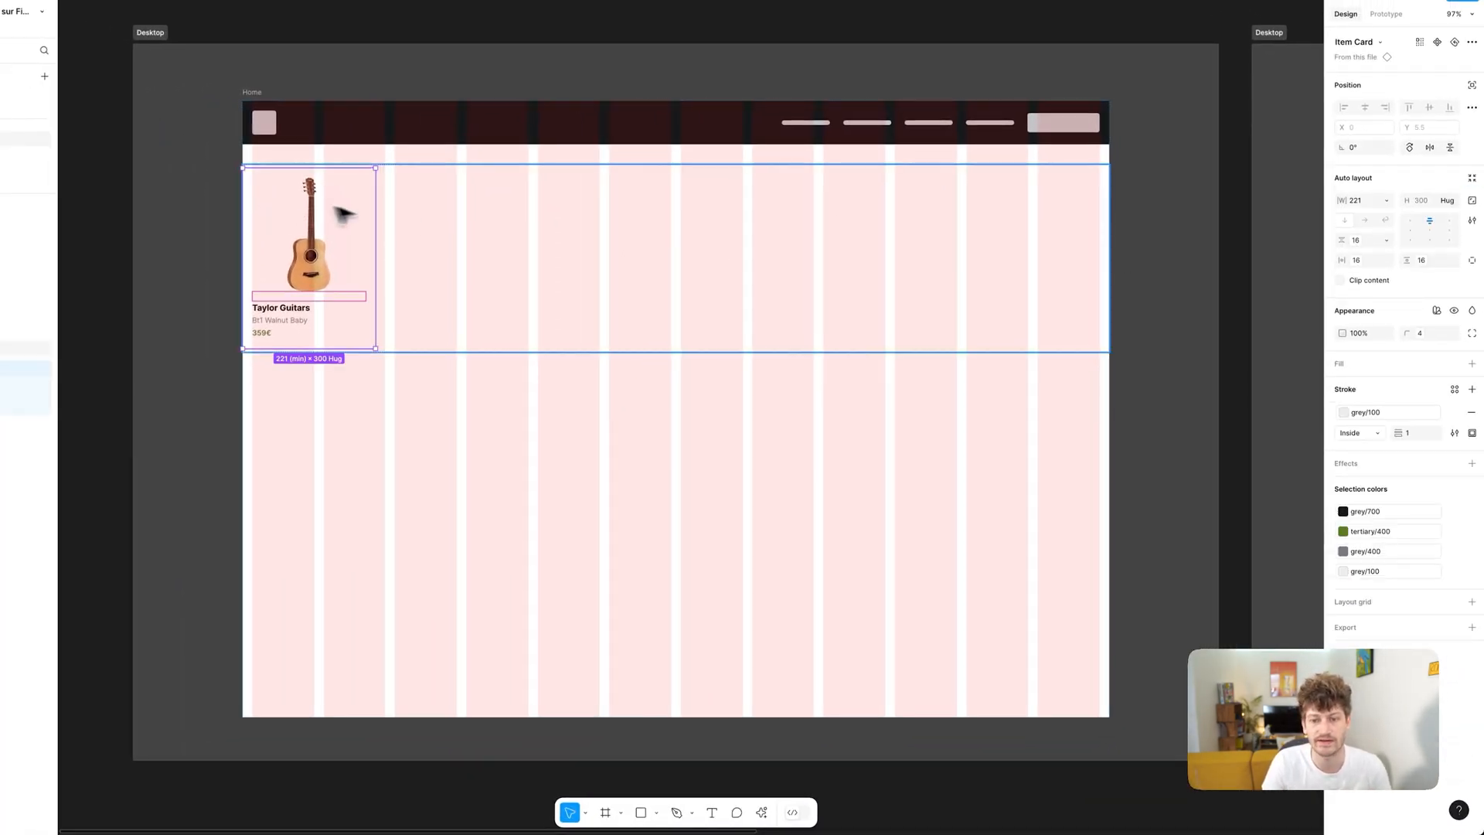
{"action": "left_click", "coordinate": [499, 239]}
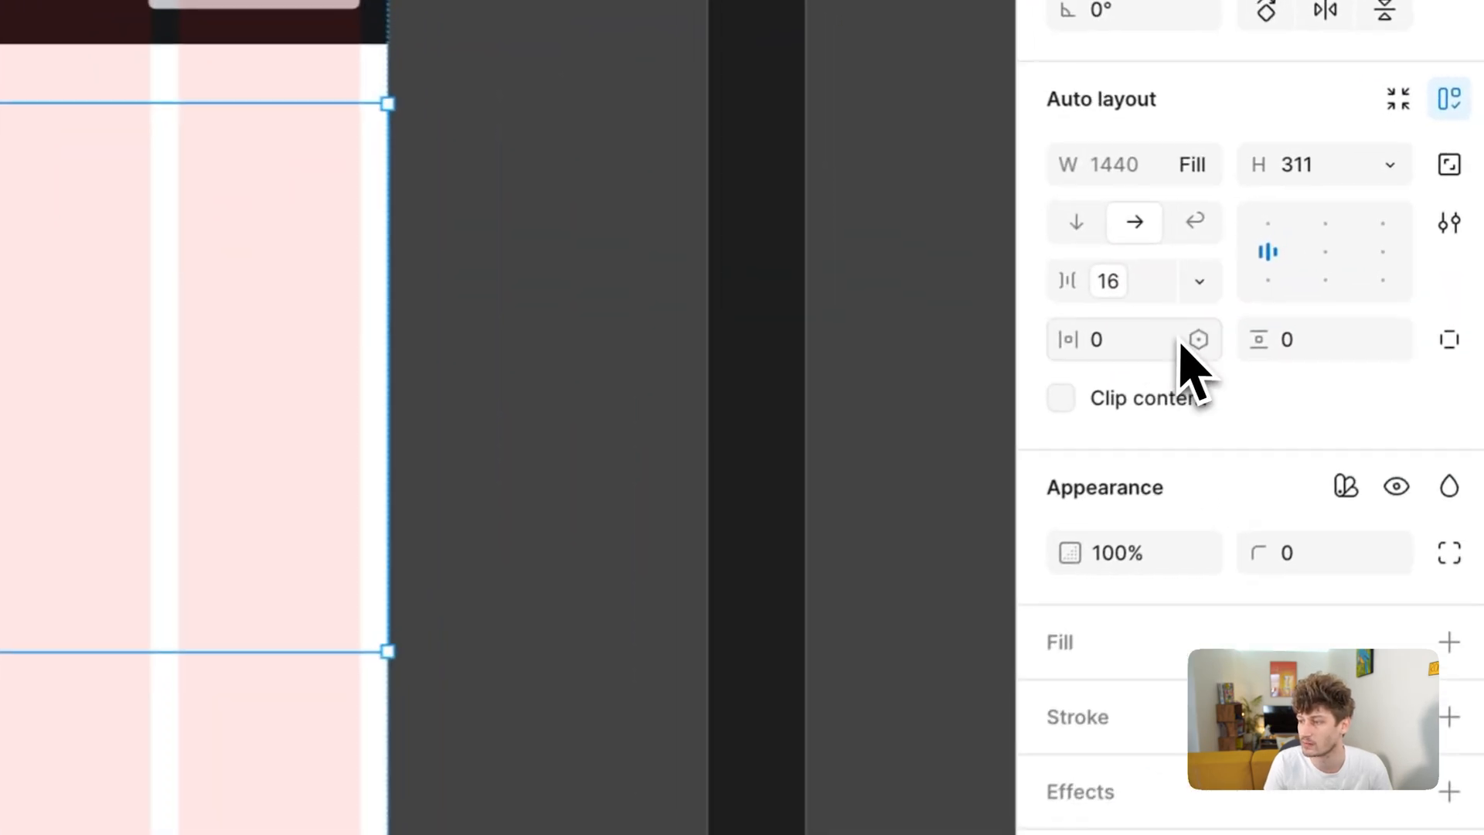
{"action": "left_click", "coordinate": [1199, 340]}
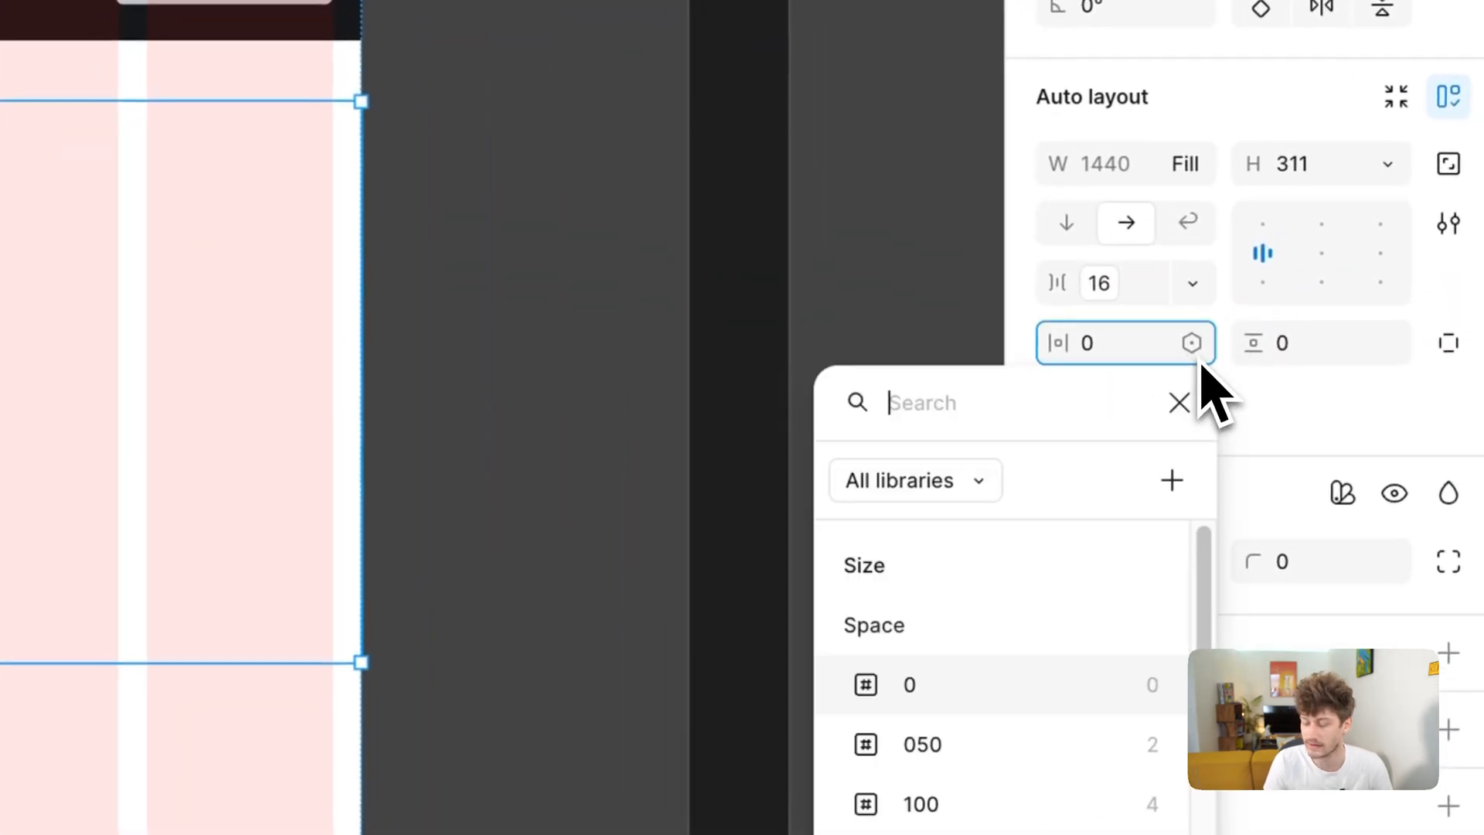
{"action": "type", "text": "glob"}
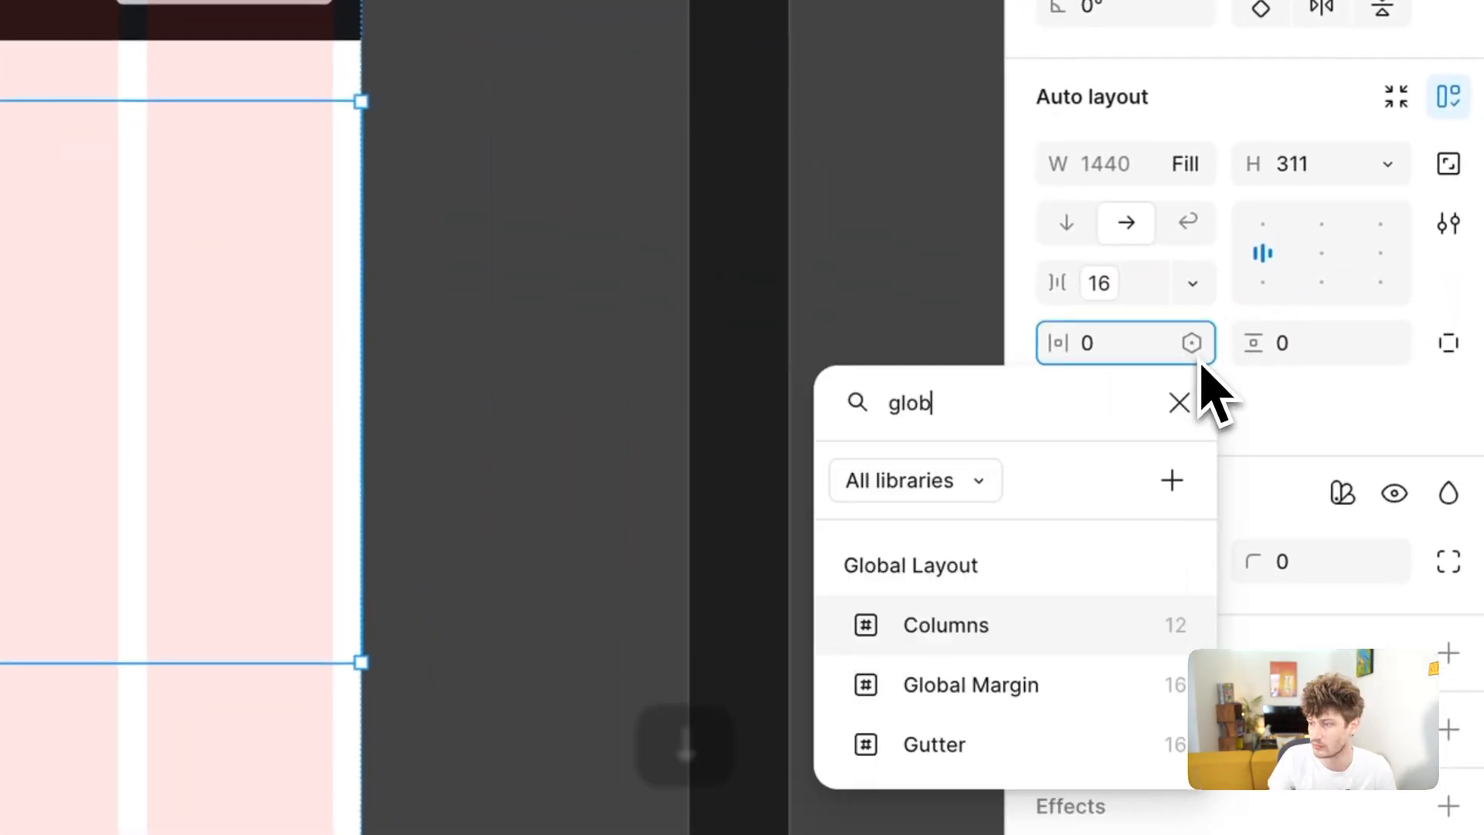
{"action": "key", "text": "Down"}
{"action": "key", "text": "Return"}
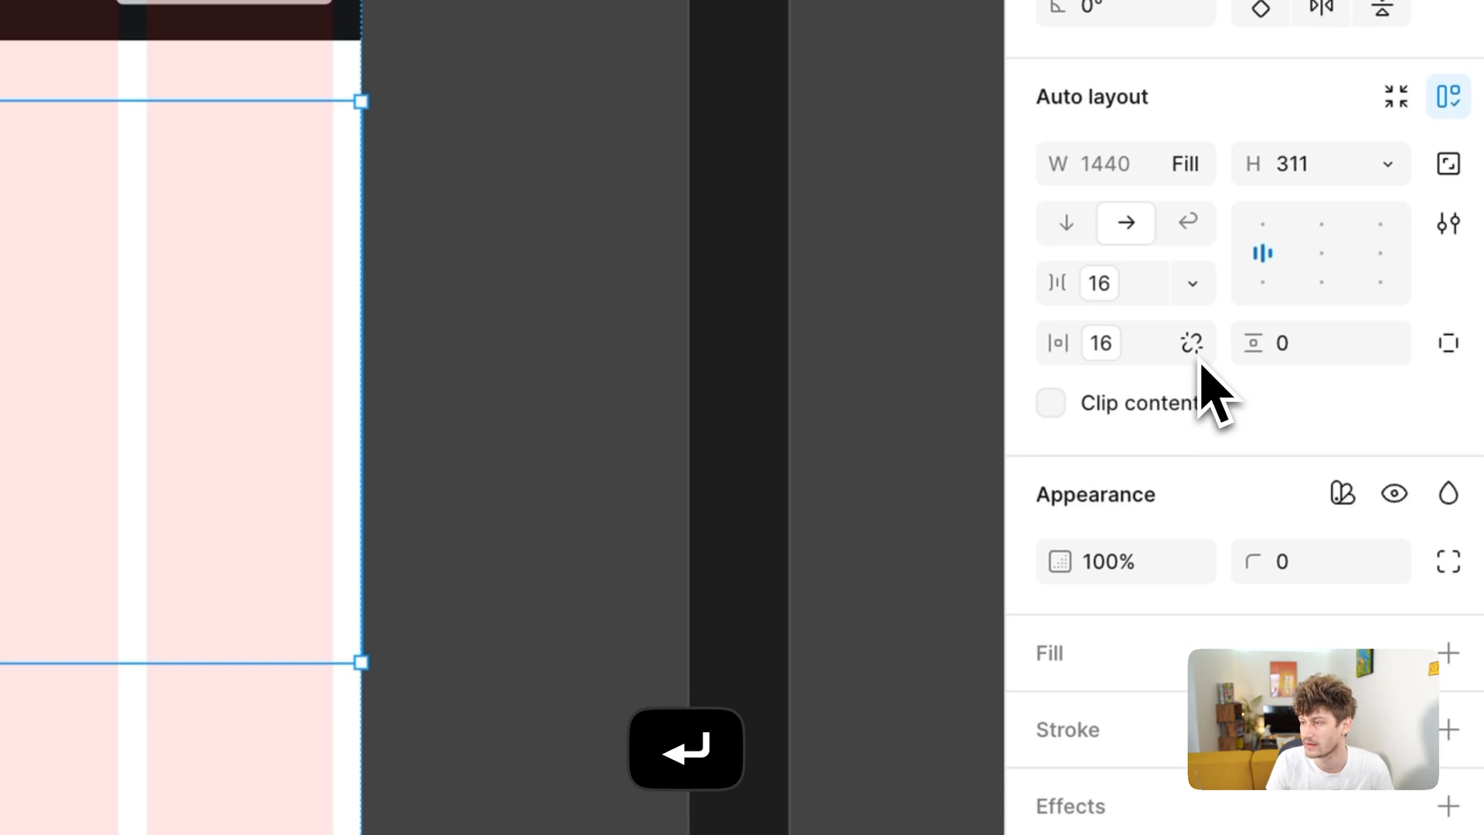
{"action": "left_click", "coordinate": [1387, 344]}
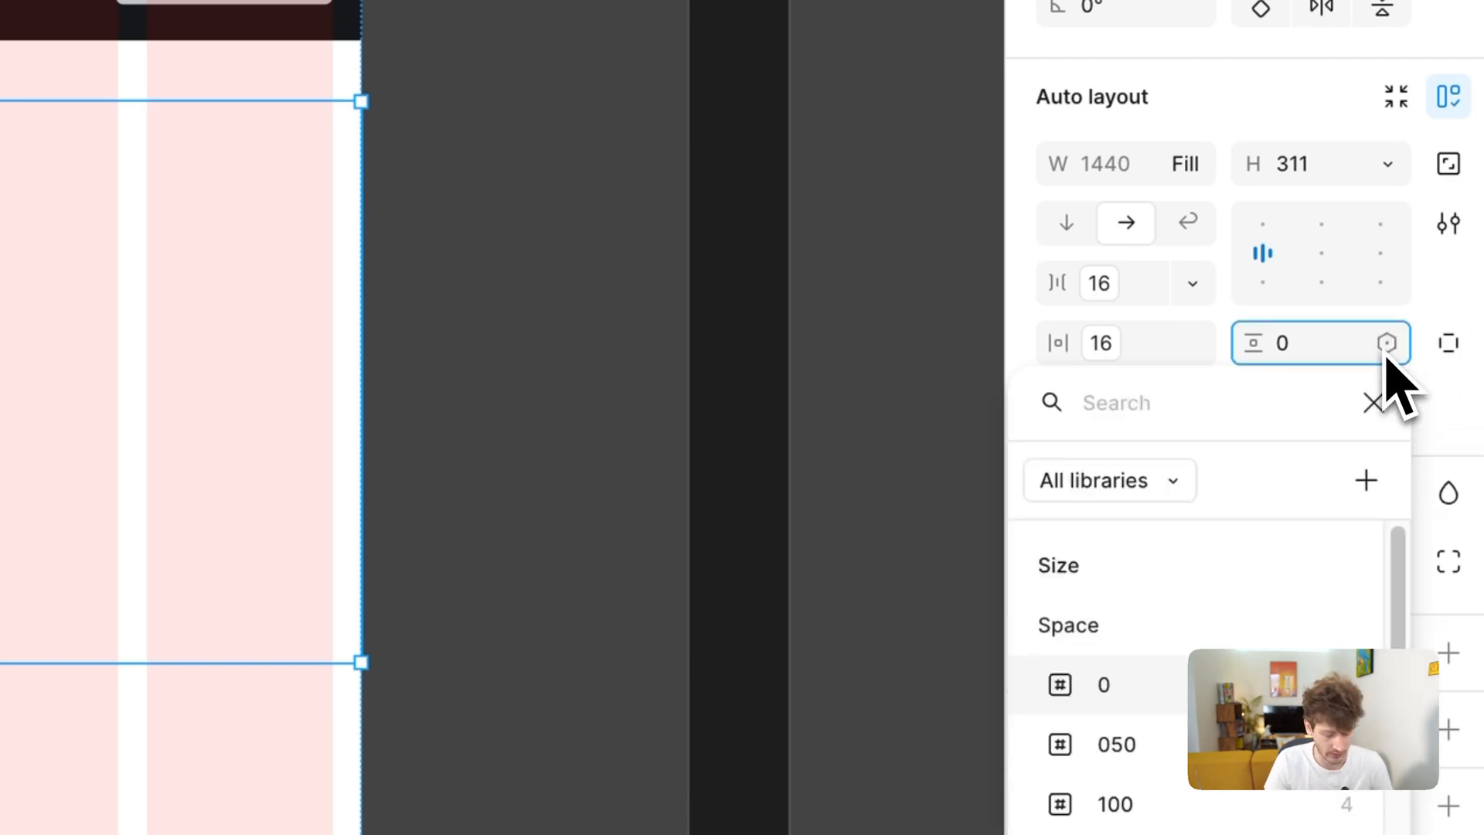
{"action": "type", "text": "glob"}
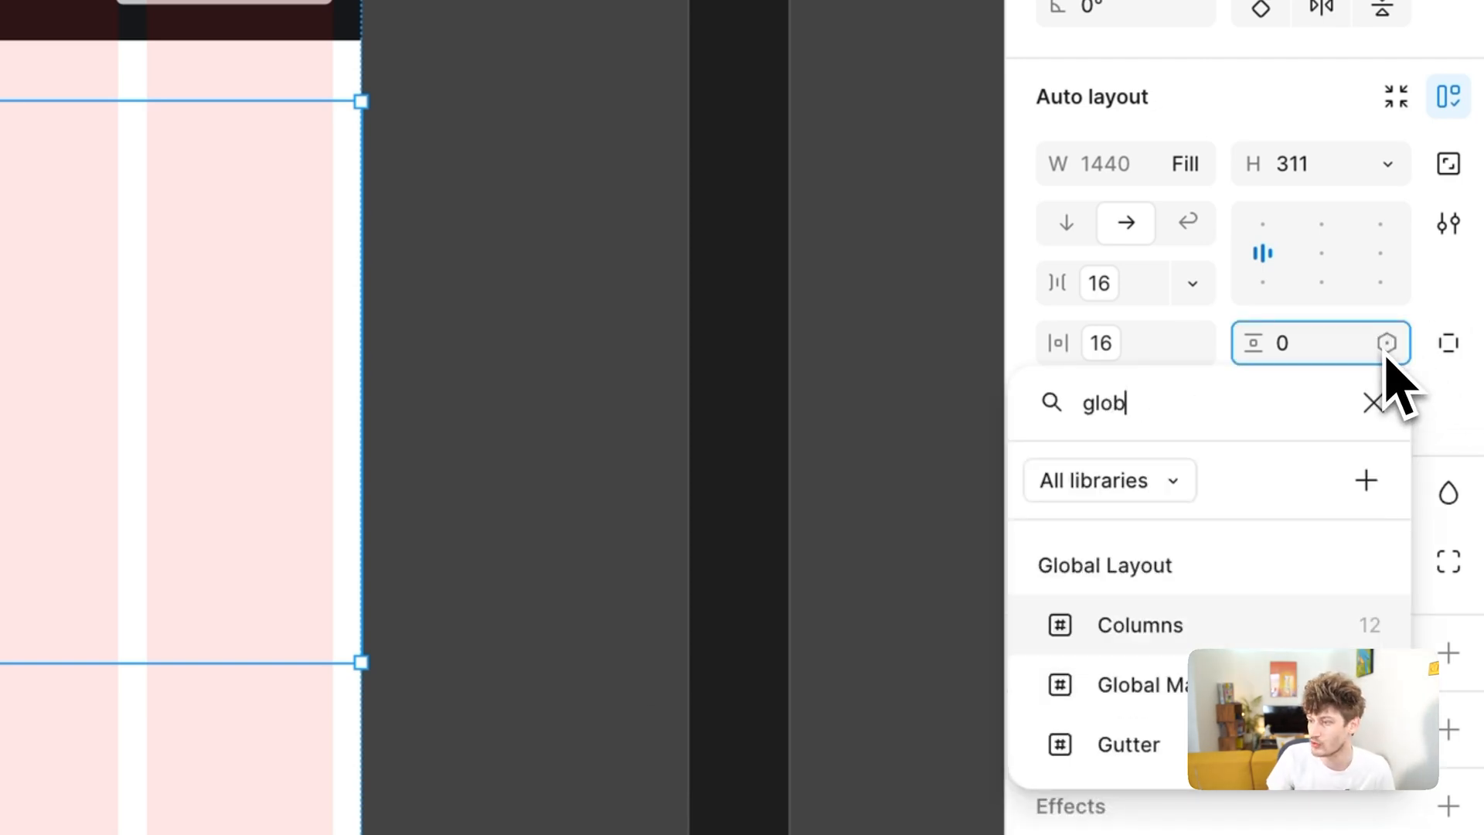
{"action": "key", "text": "Down"}
{"action": "key", "text": "Return"}
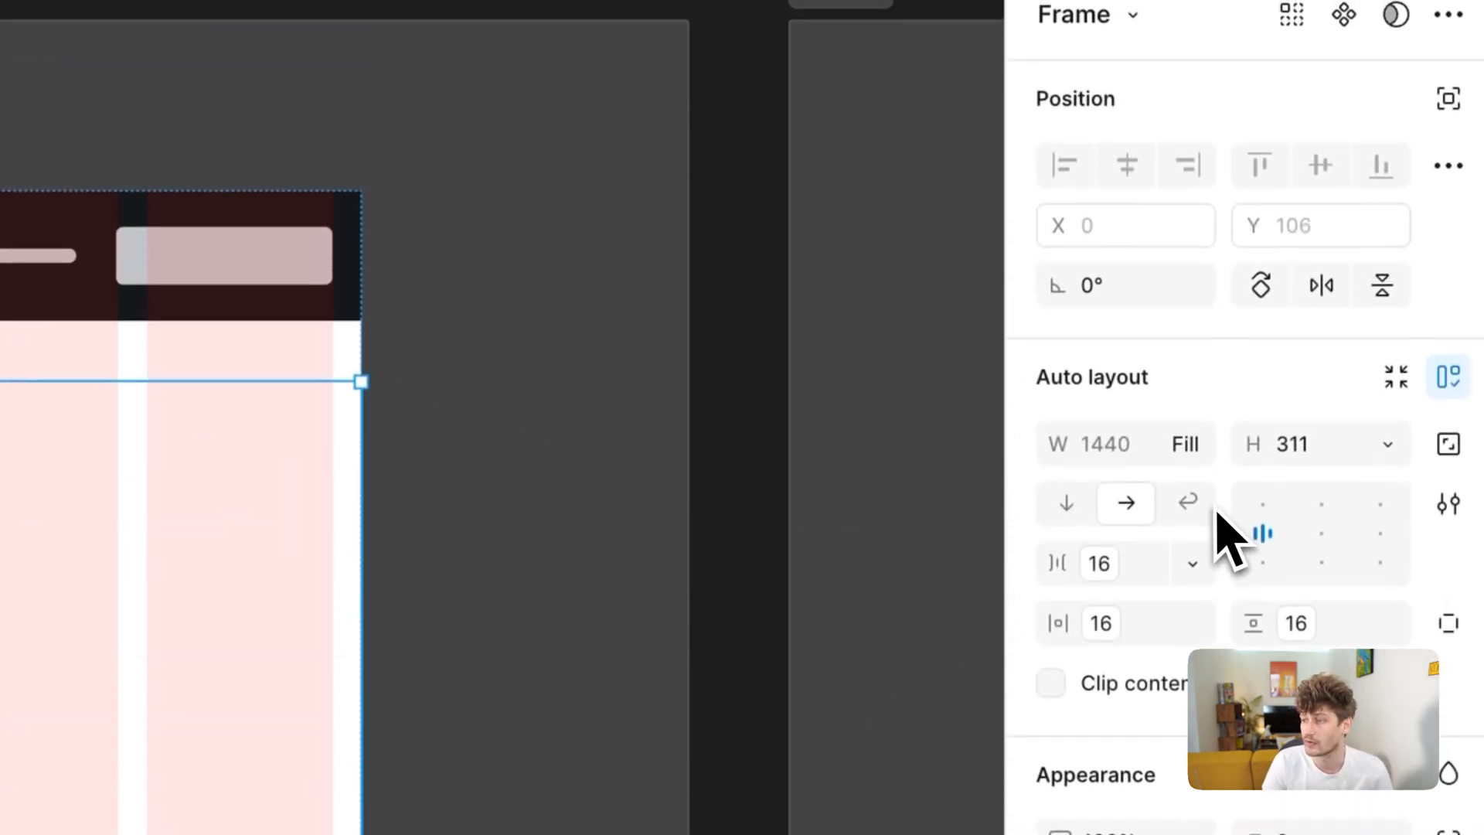
Switch the Card Wrapper's auto layout to Wrap with top-left alignment
{"action": "left_click", "coordinate": [1190, 334]}
{"action": "left_click", "coordinate": [1266, 511]}
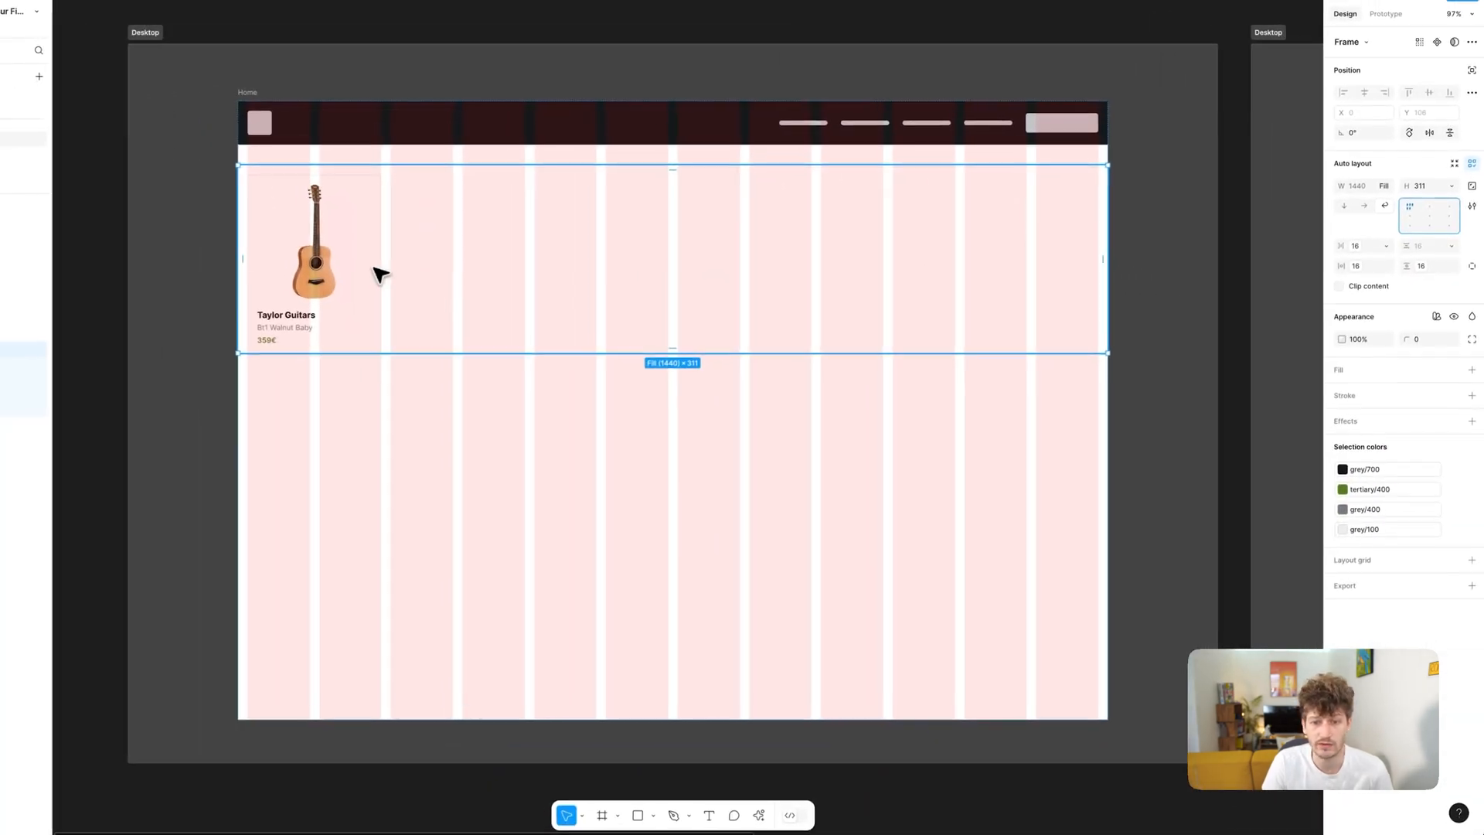
Duplicate the Item Card inside the Card Wrapper until five rows of six cards are filled
{"action": "left_click", "coordinate": [382, 271]}
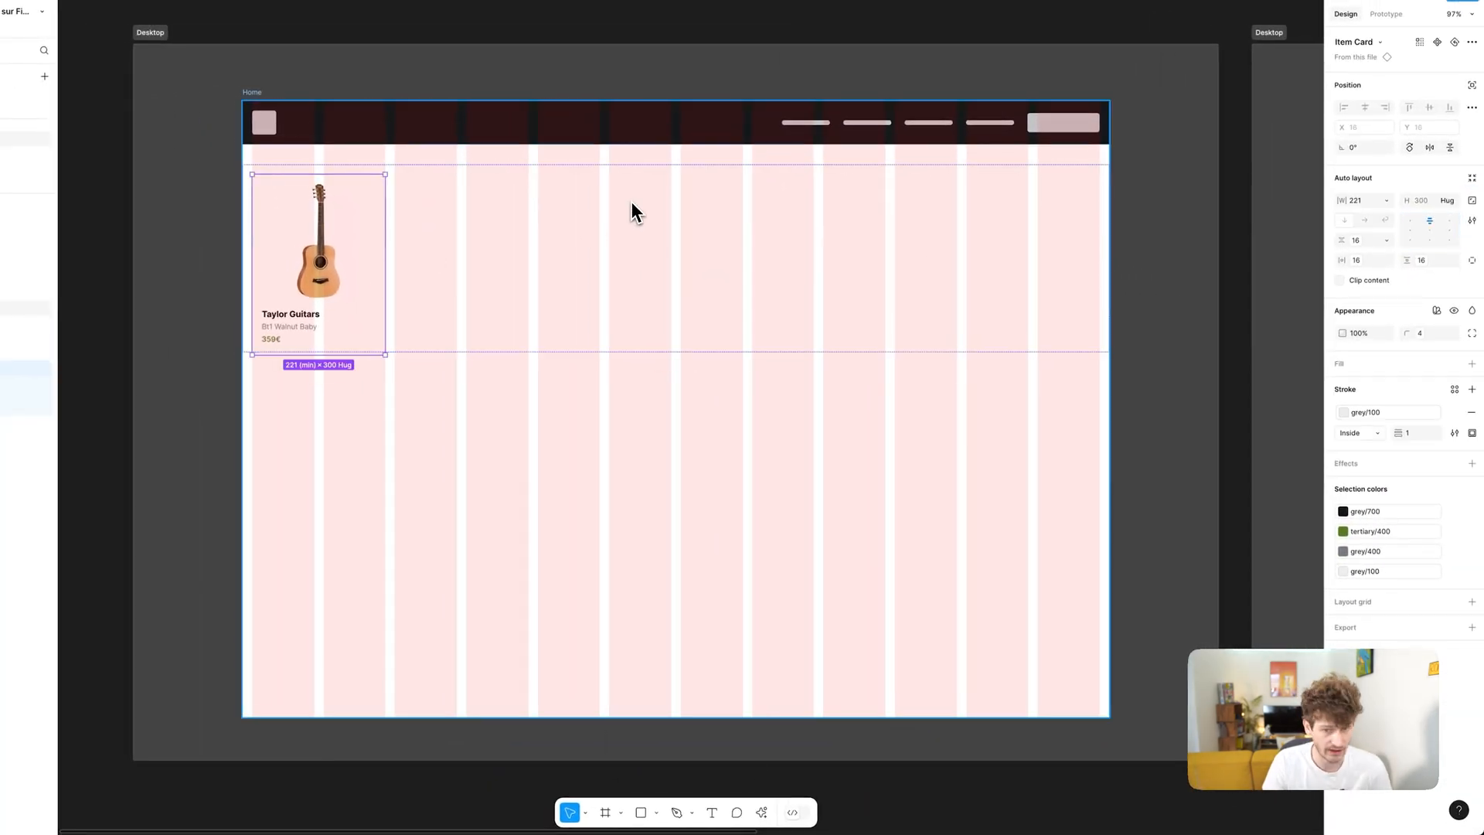
{"action": "key", "text": "super+d"}
{"action": "key", "text": "super+d"}
{"action": "key", "text": "super+d"}
{"action": "key", "text": "super+d"}
{"action": "key", "text": "super+d"}
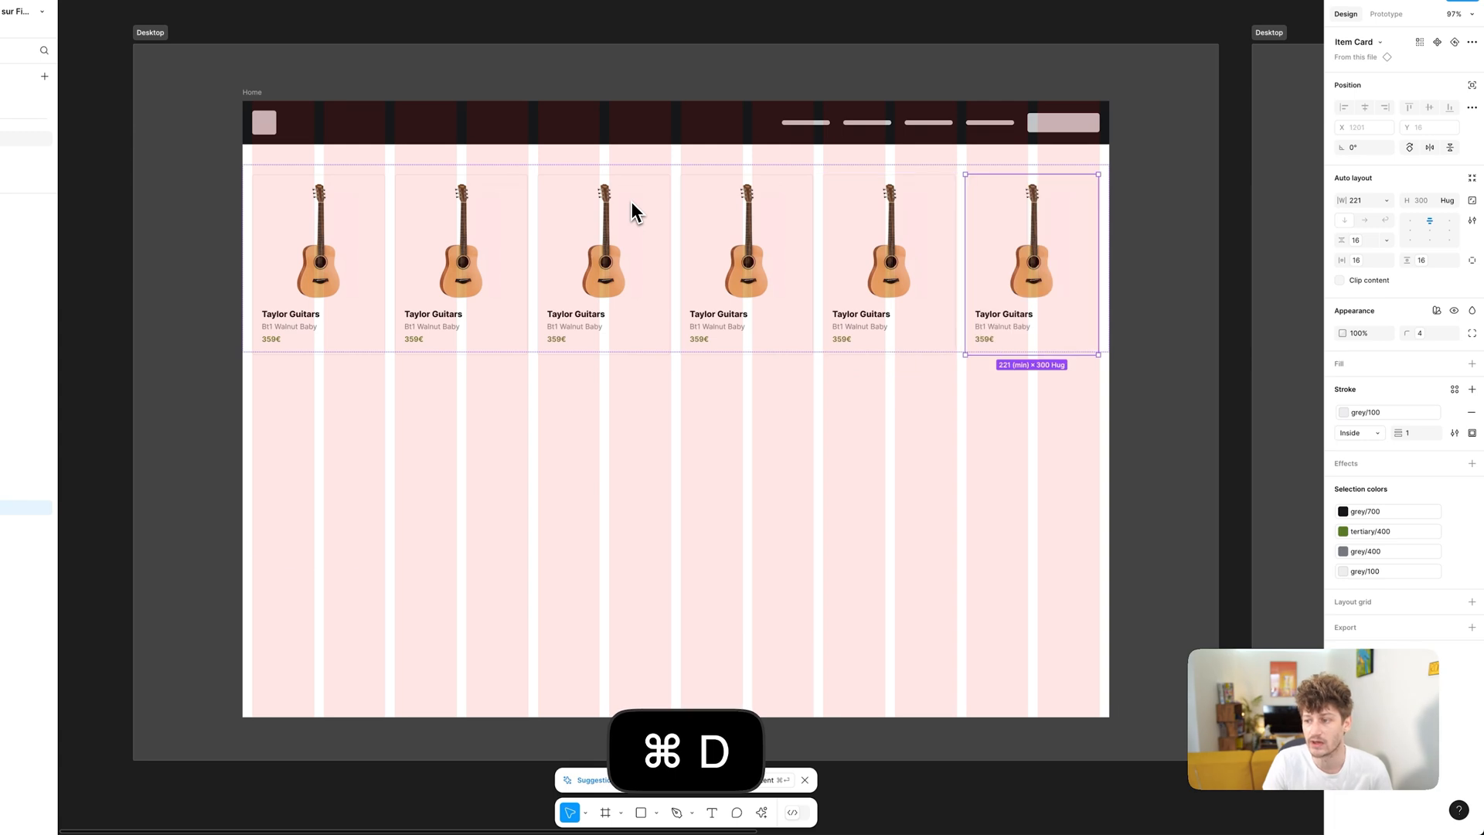
{"action": "key", "text": "super+d"}
{"action": "key", "text": "super+d"}
{"action": "key", "text": "super+d"}
{"action": "key", "text": "super+d"}
{"action": "key", "text": "super+d"}
{"action": "key", "text": "super+d"}
{"action": "key", "text": "super+d"}
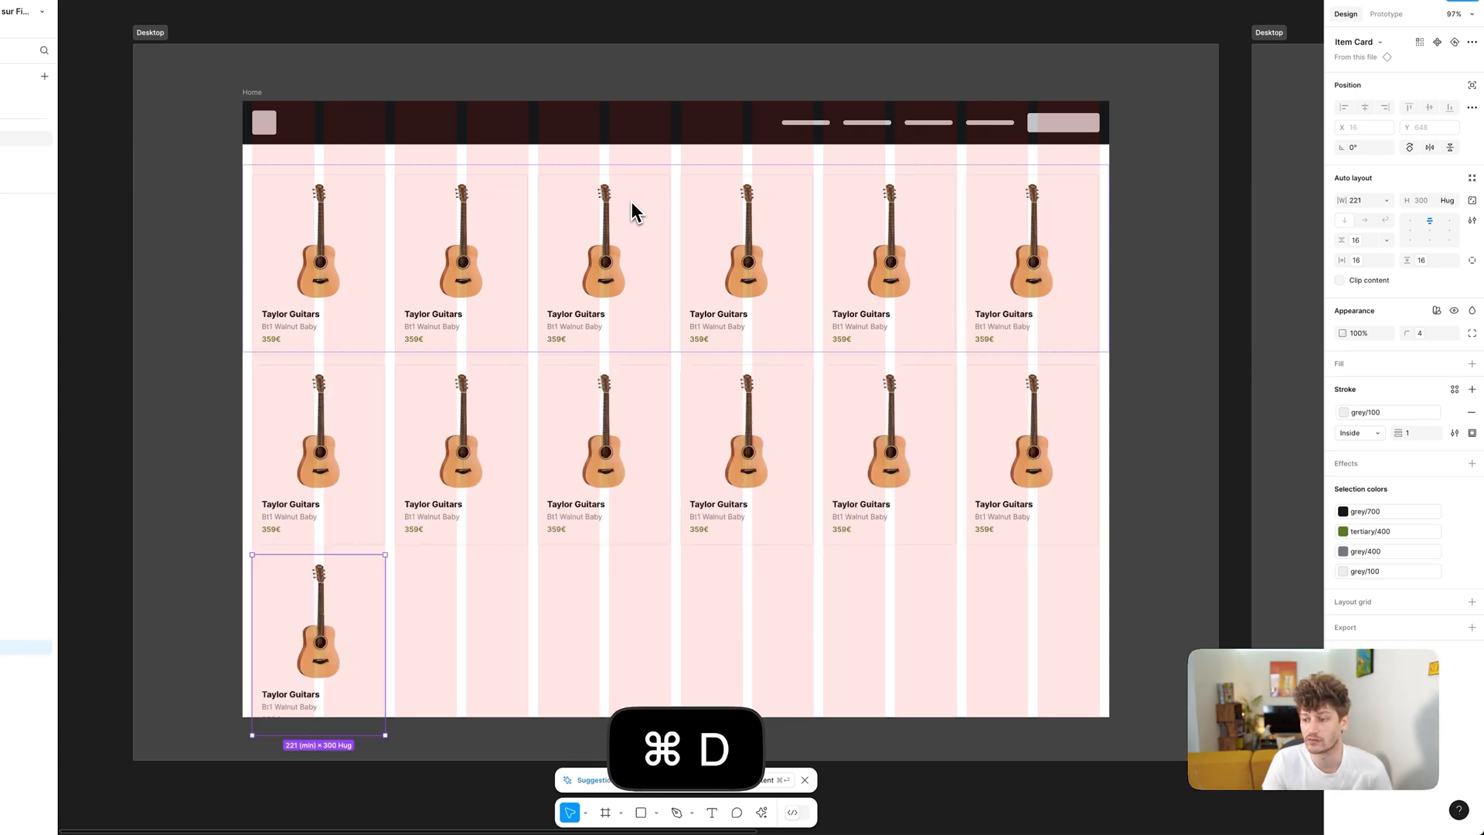
{"action": "key", "text": "super+d"}
{"action": "key", "text": "super+d"}
{"action": "key", "text": "super+d"}
{"action": "key", "text": "super+d"}
{"action": "key", "text": "super+d"}
{"action": "key", "text": "super+d"}
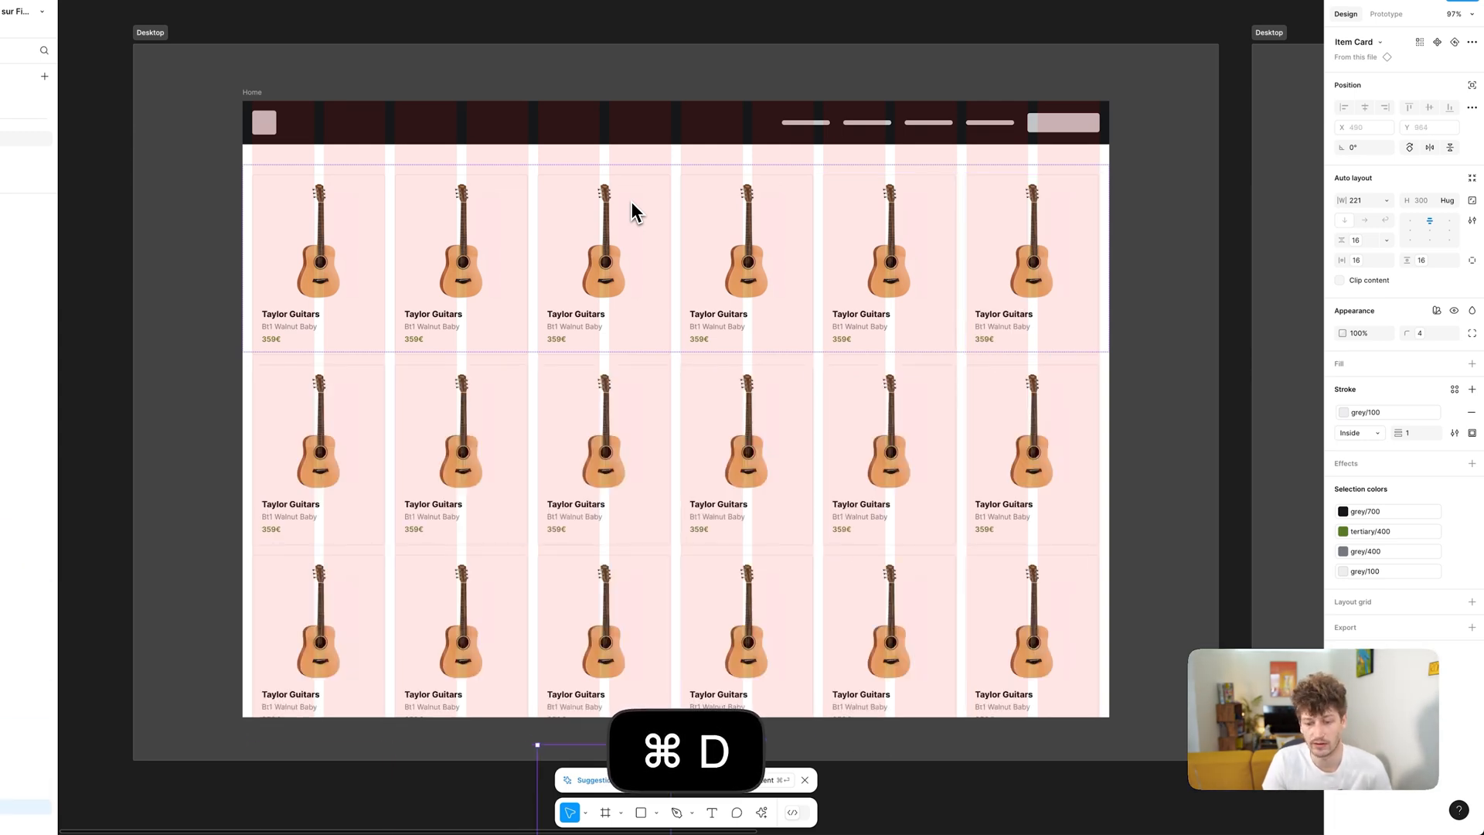
{"action": "scroll", "coordinate": [634, 213], "scroll_direction": "down", "scroll_amount": 5}
{"action": "key", "text": "super+d"}
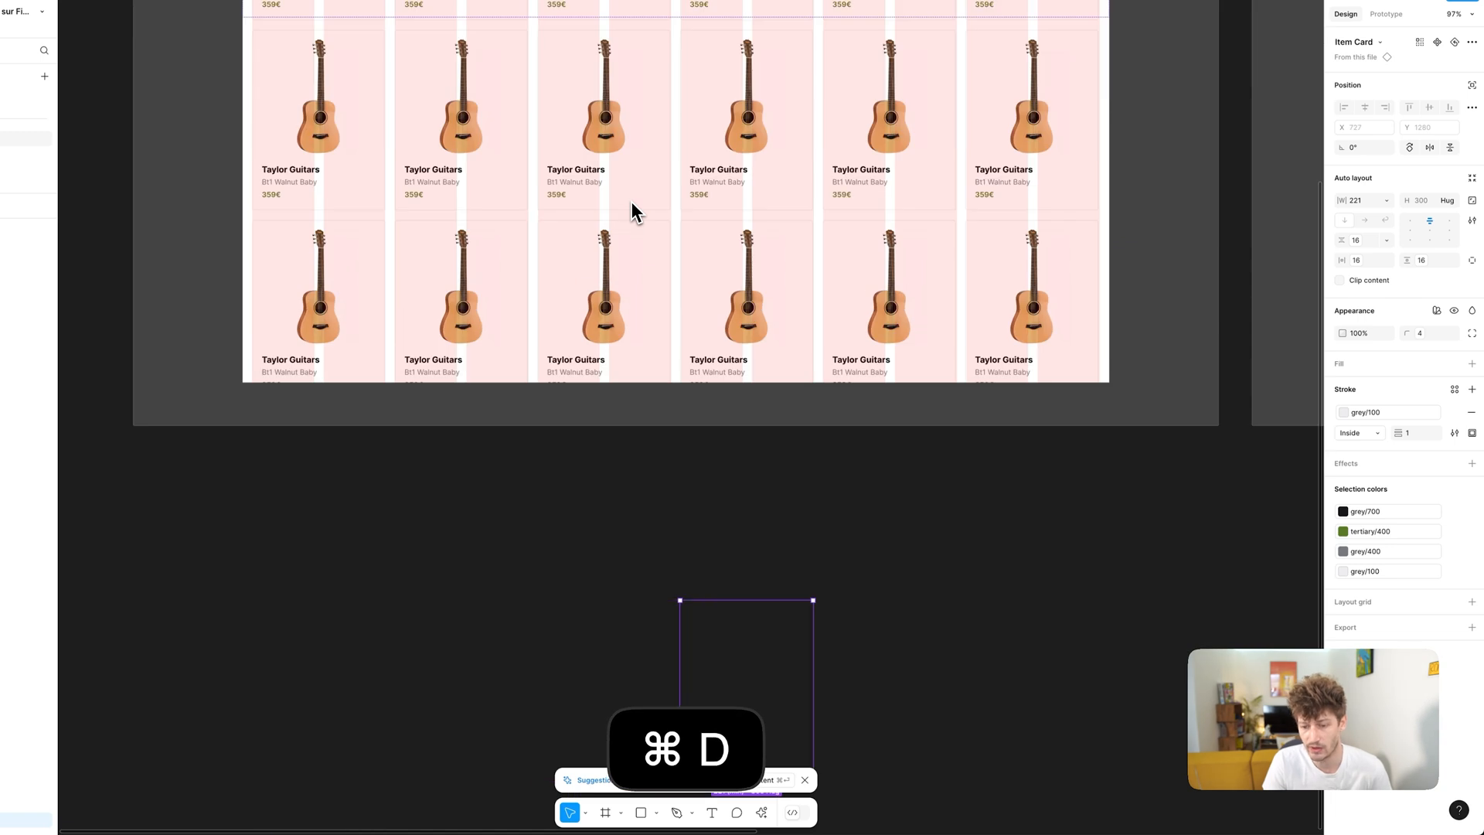
{"action": "key", "text": "super+d"}
{"action": "key", "text": "super+d"}
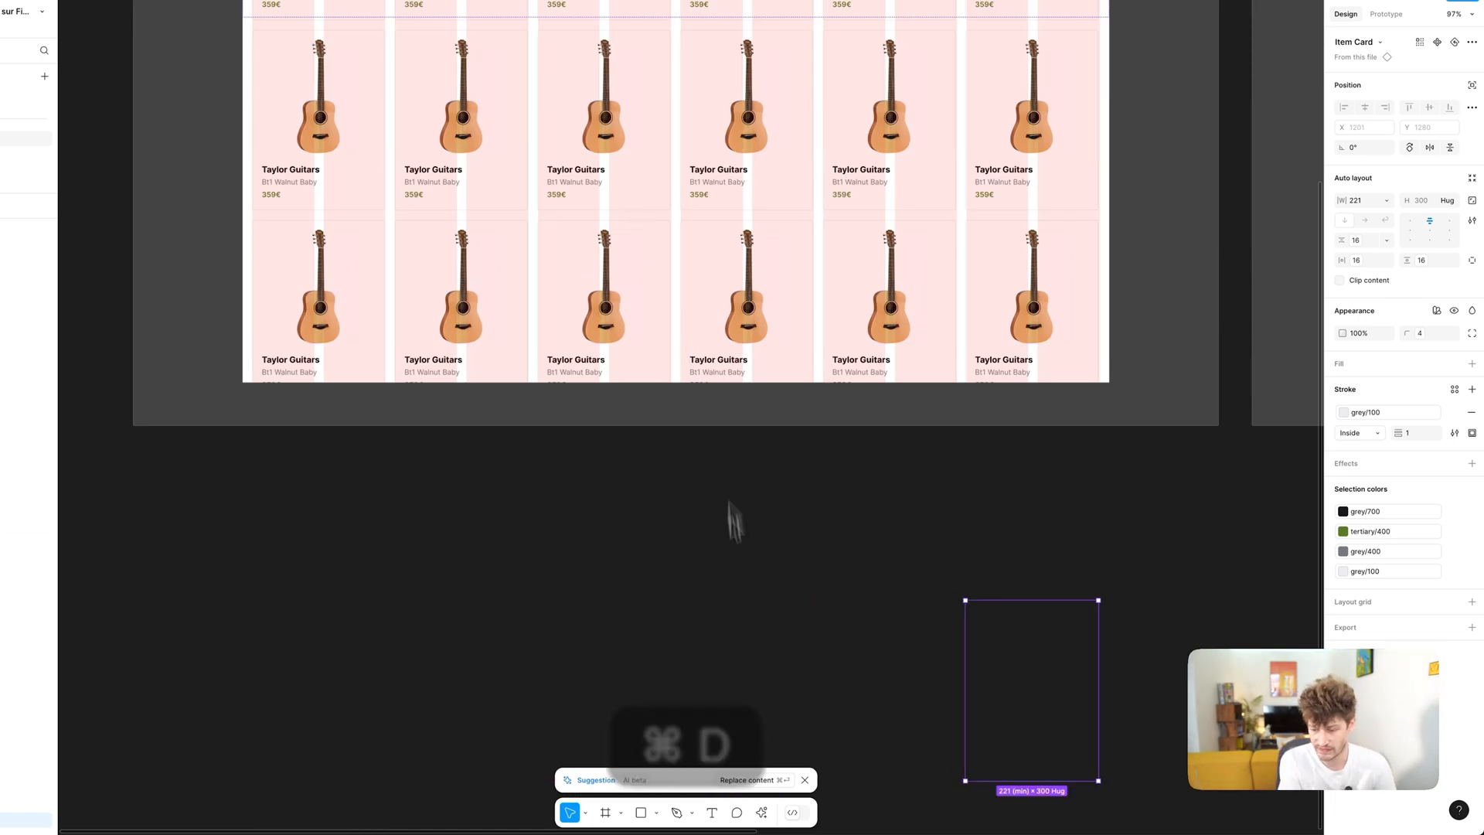
Apply the suggested AI content replacement to give the duplicated Item Cards varied guitar names and prices
{"action": "left_click", "coordinate": [770, 781]}
{"action": "scroll", "coordinate": [717, 619], "scroll_direction": "up", "scroll_amount": 5}
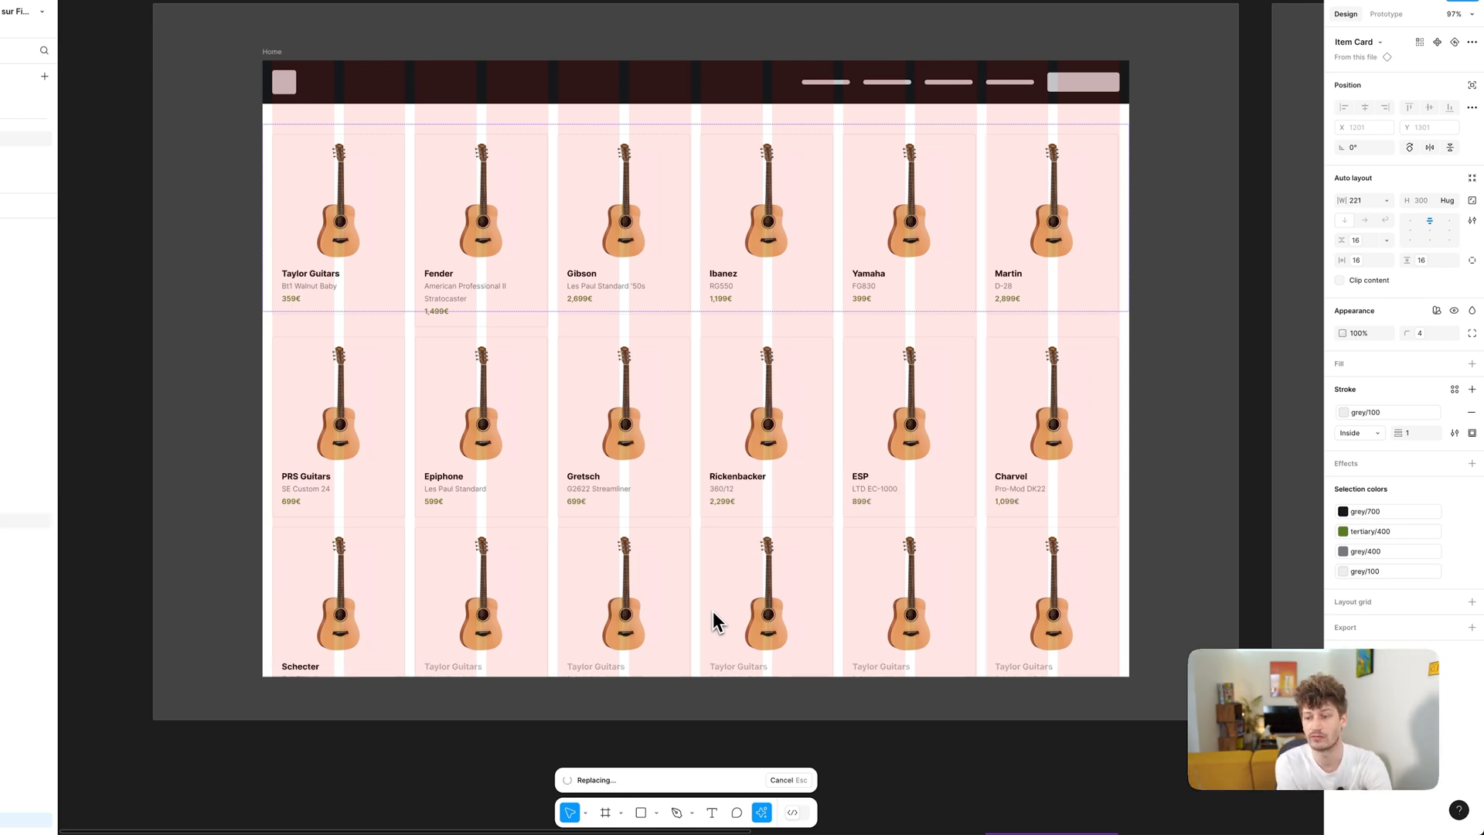
{"action": "scroll", "coordinate": [626, 433], "scroll_direction": "up", "scroll_amount": 5}
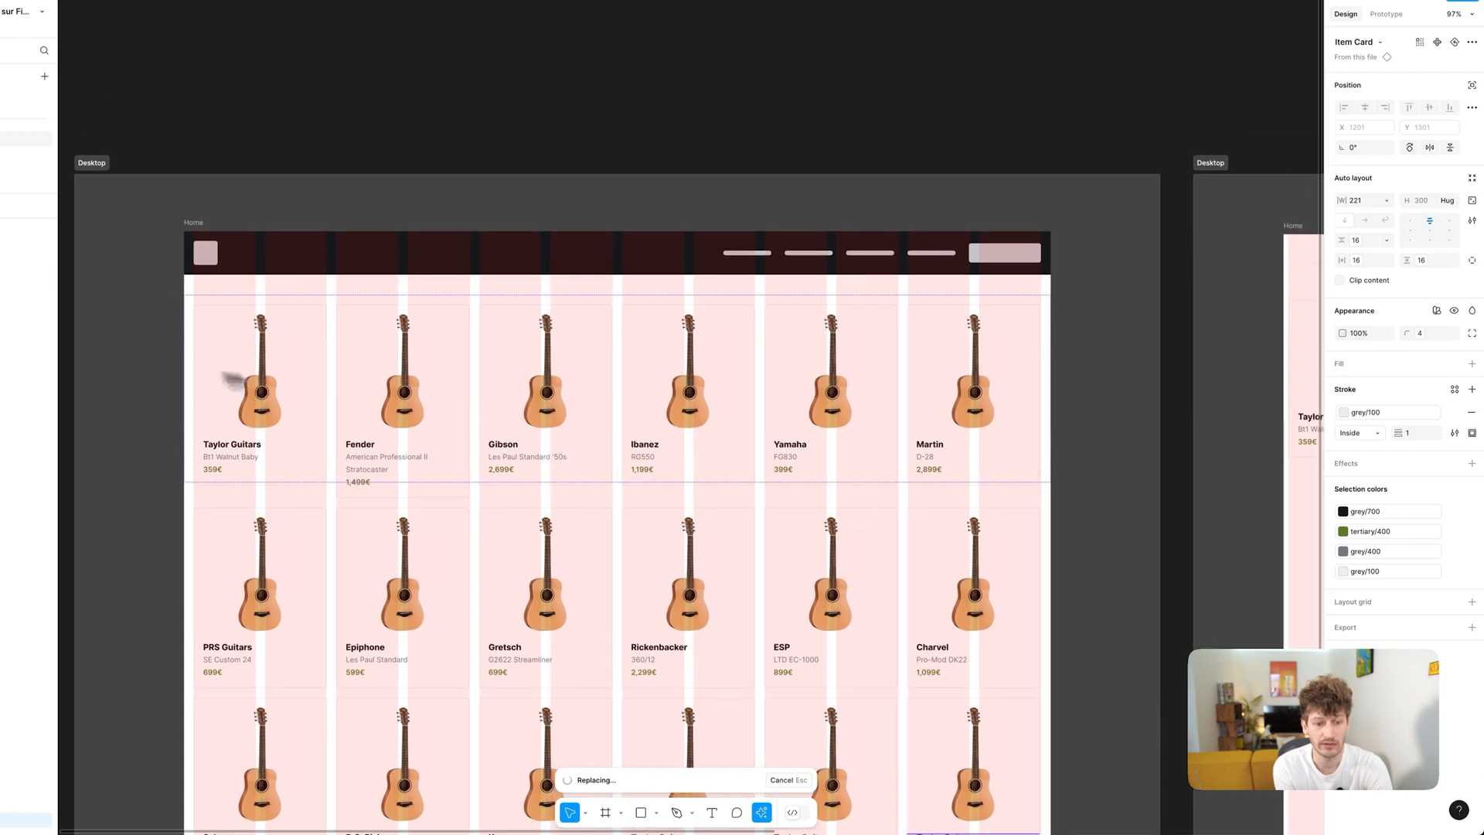
Set the height of the Cards Wrapper in the Desktop section to hug its contents
{"action": "left_click", "coordinate": [617, 386]}
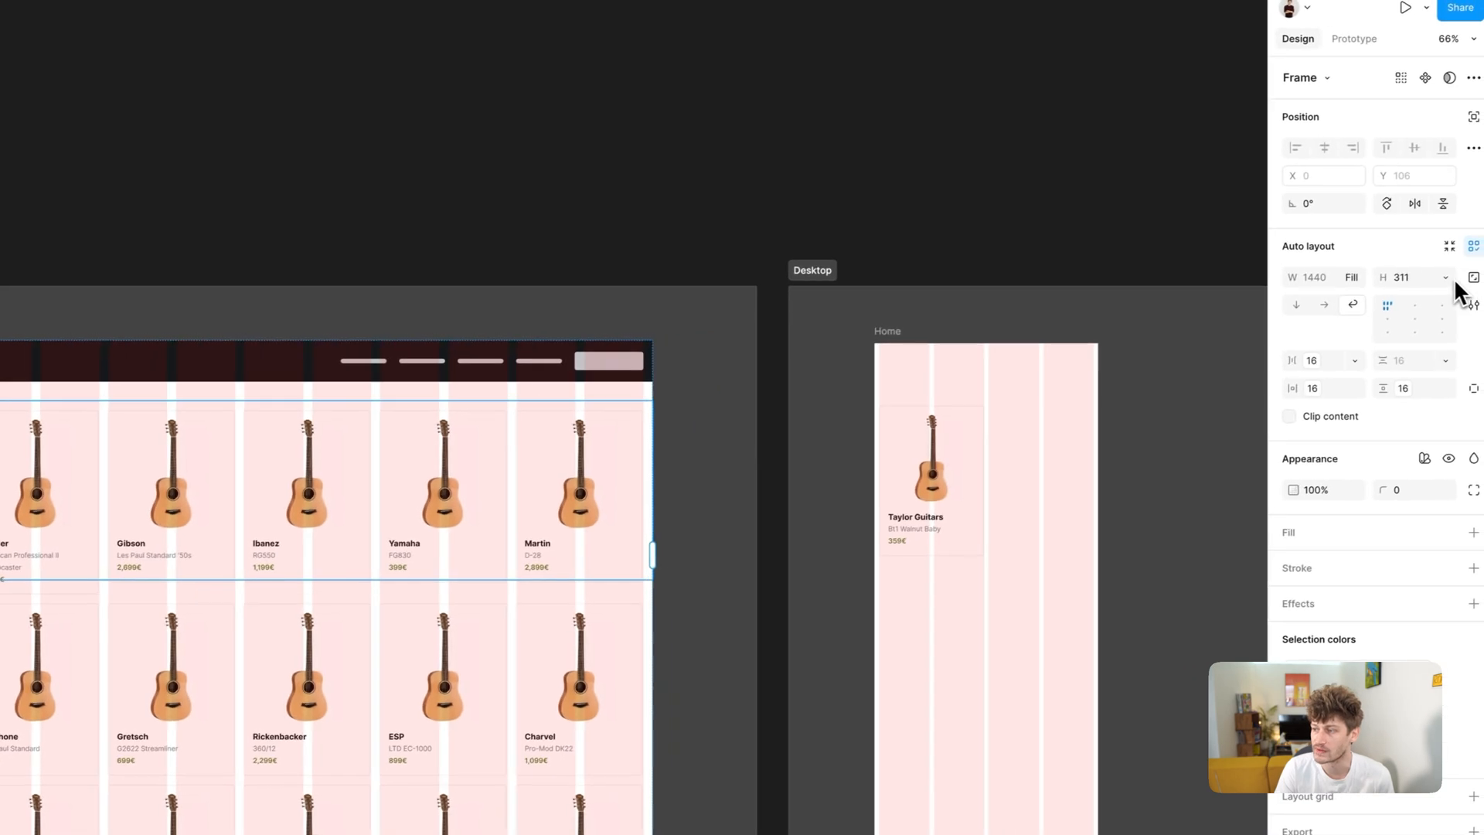
{"action": "left_click", "coordinate": [1439, 279]}
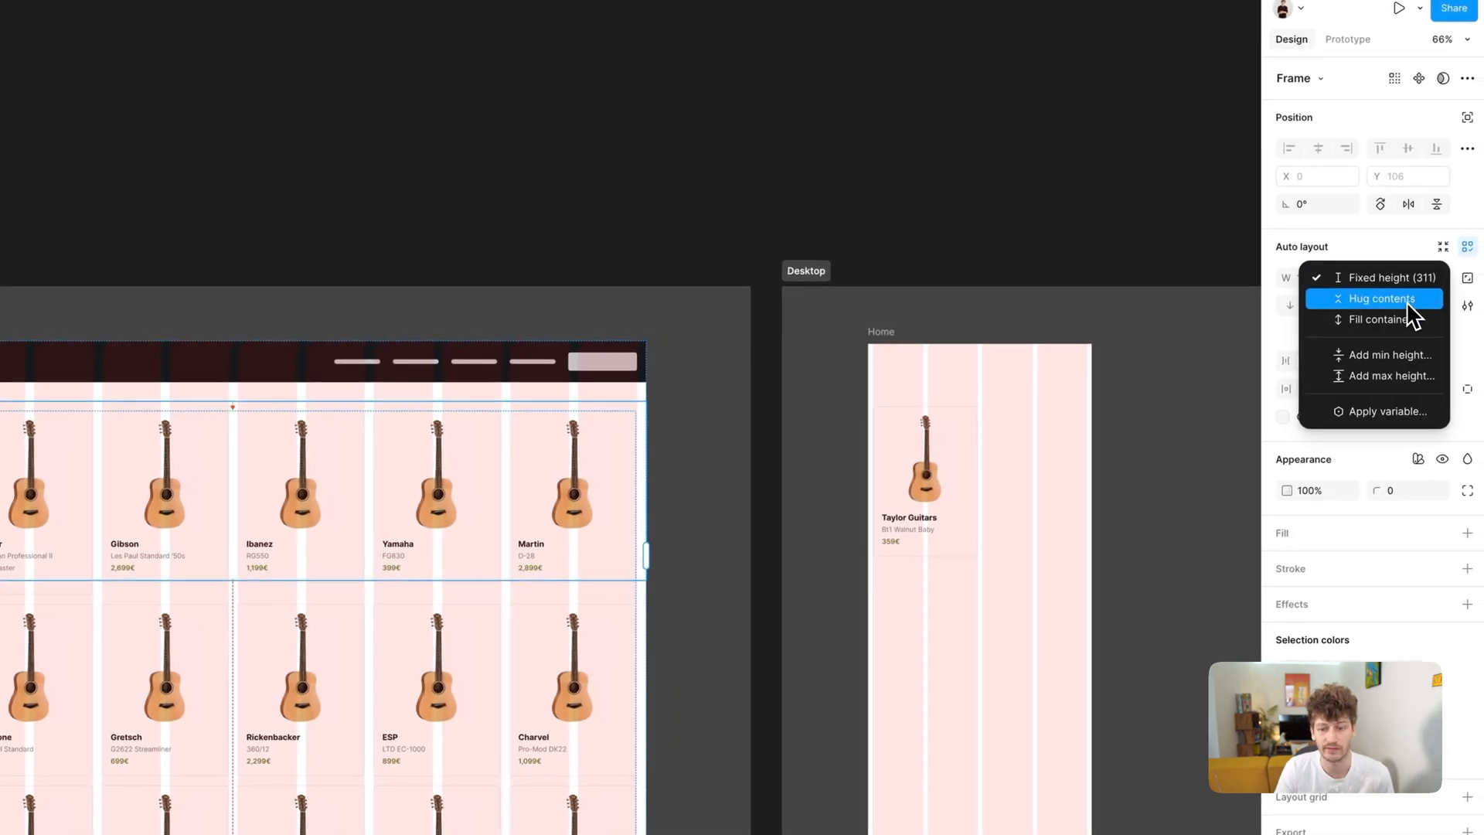
{"action": "left_click", "coordinate": [1407, 303]}
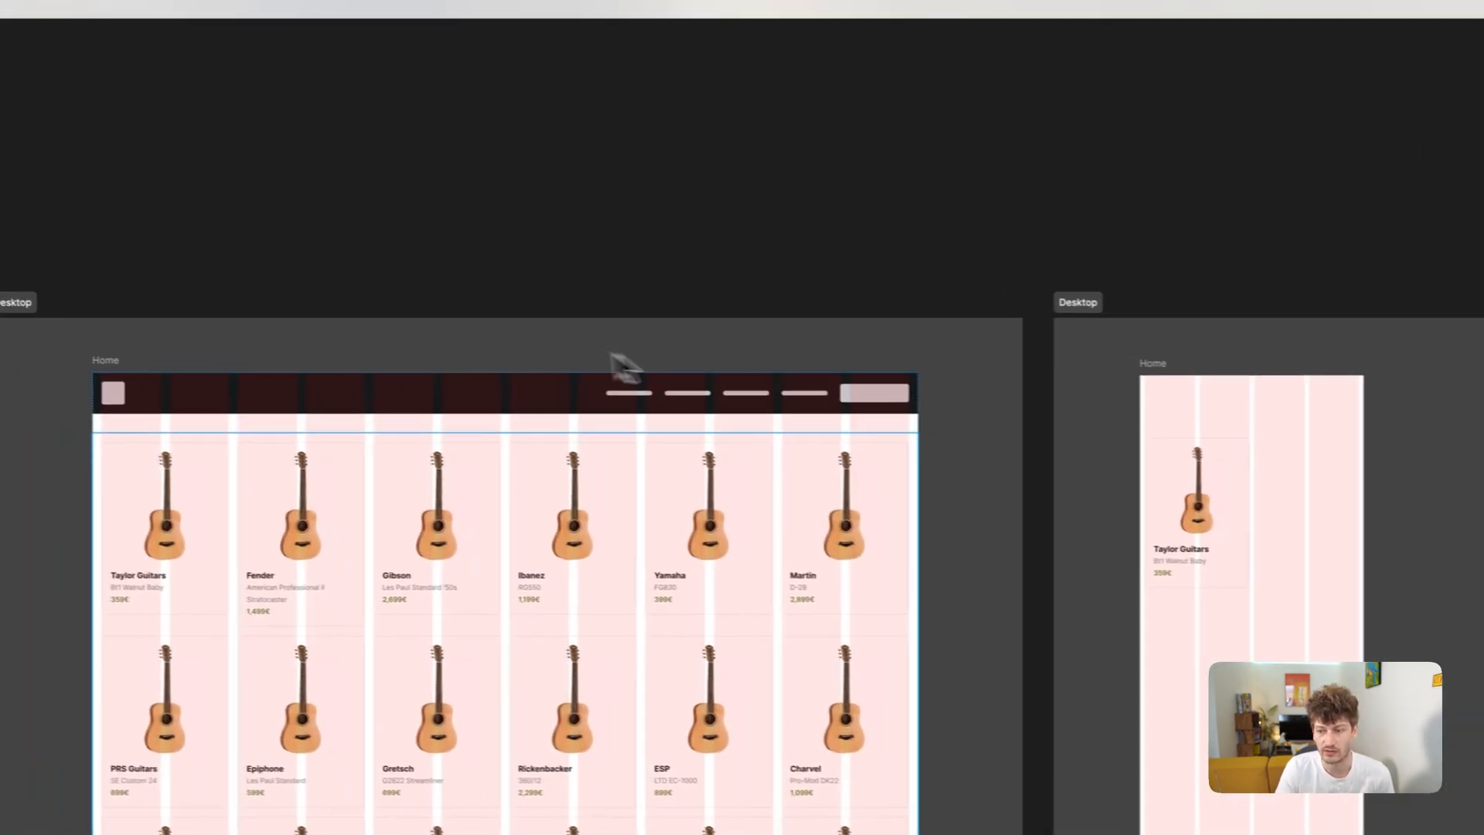
Try narrower widths on the Cards Wrapper to test how the Item Cards wrap, and undo the resizing
{"action": "key", "text": "space"}
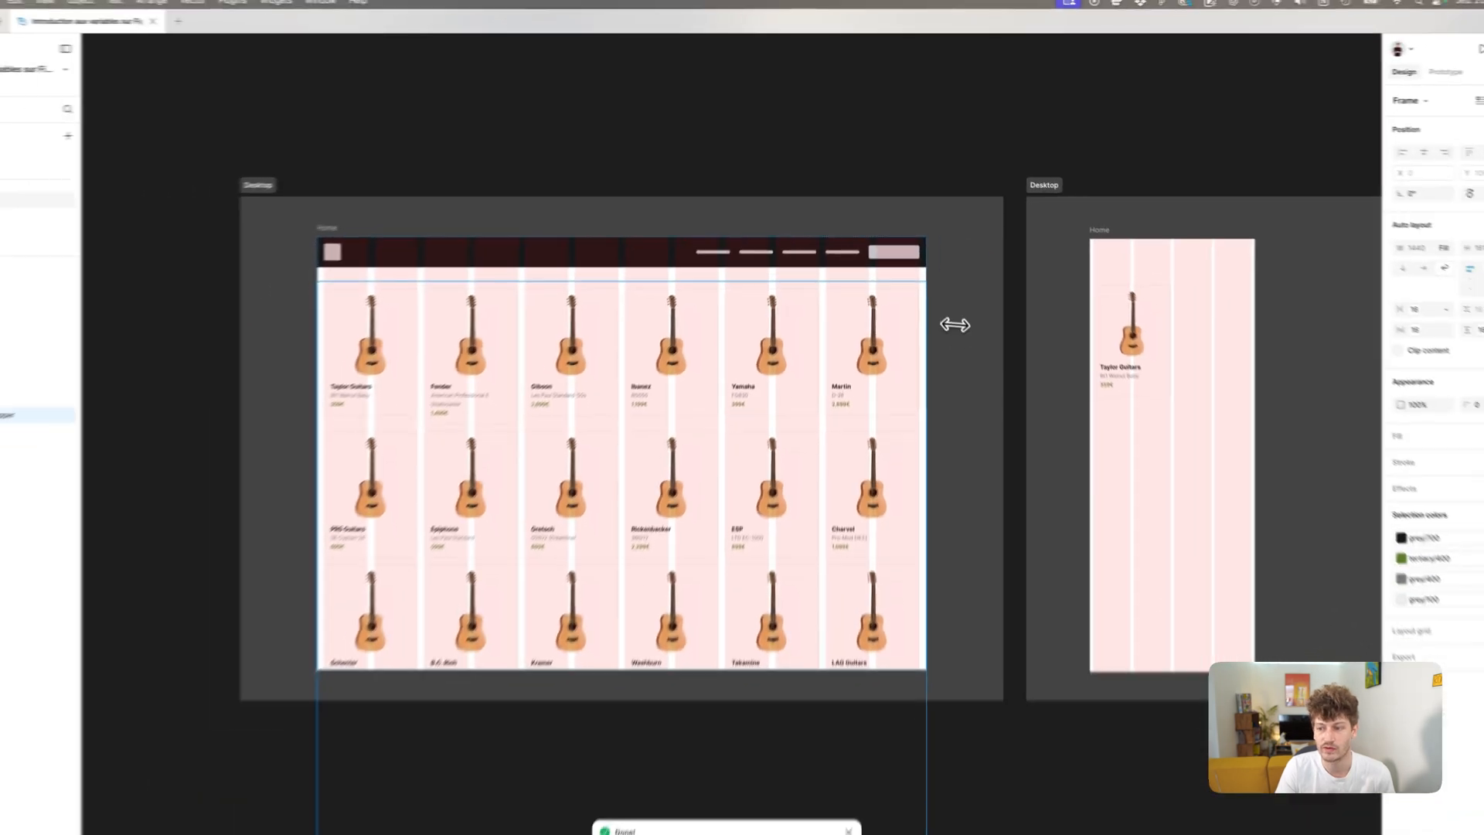
{"action": "left_click_drag", "start_coordinate": [940, 416], "coordinate": [667, 436]}
{"action": "left_click_drag", "start_coordinate": [740, 313], "coordinate": [832, 315]}
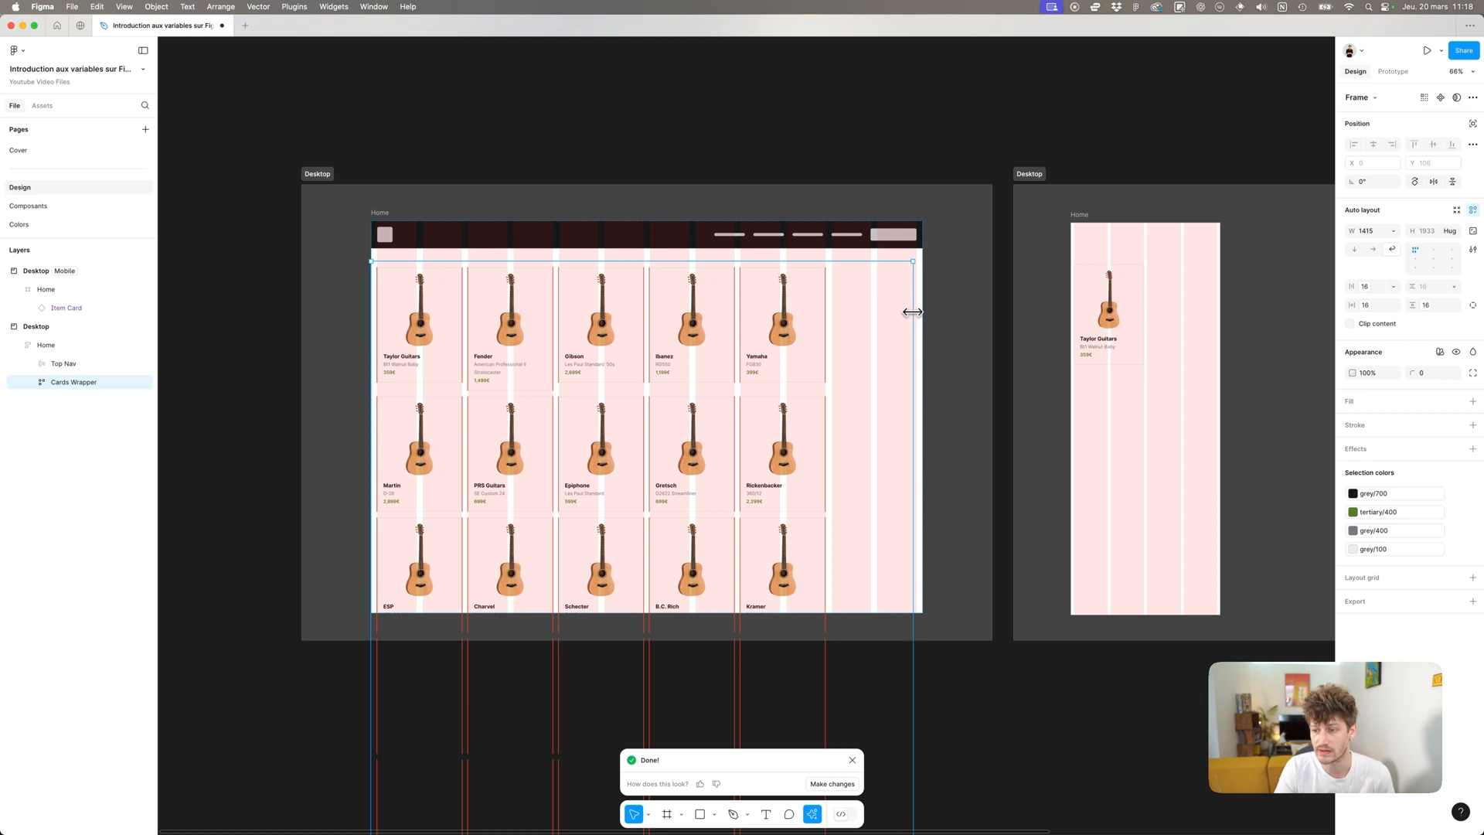
{"action": "left_click_drag", "start_coordinate": [918, 312], "coordinate": [917, 311]}
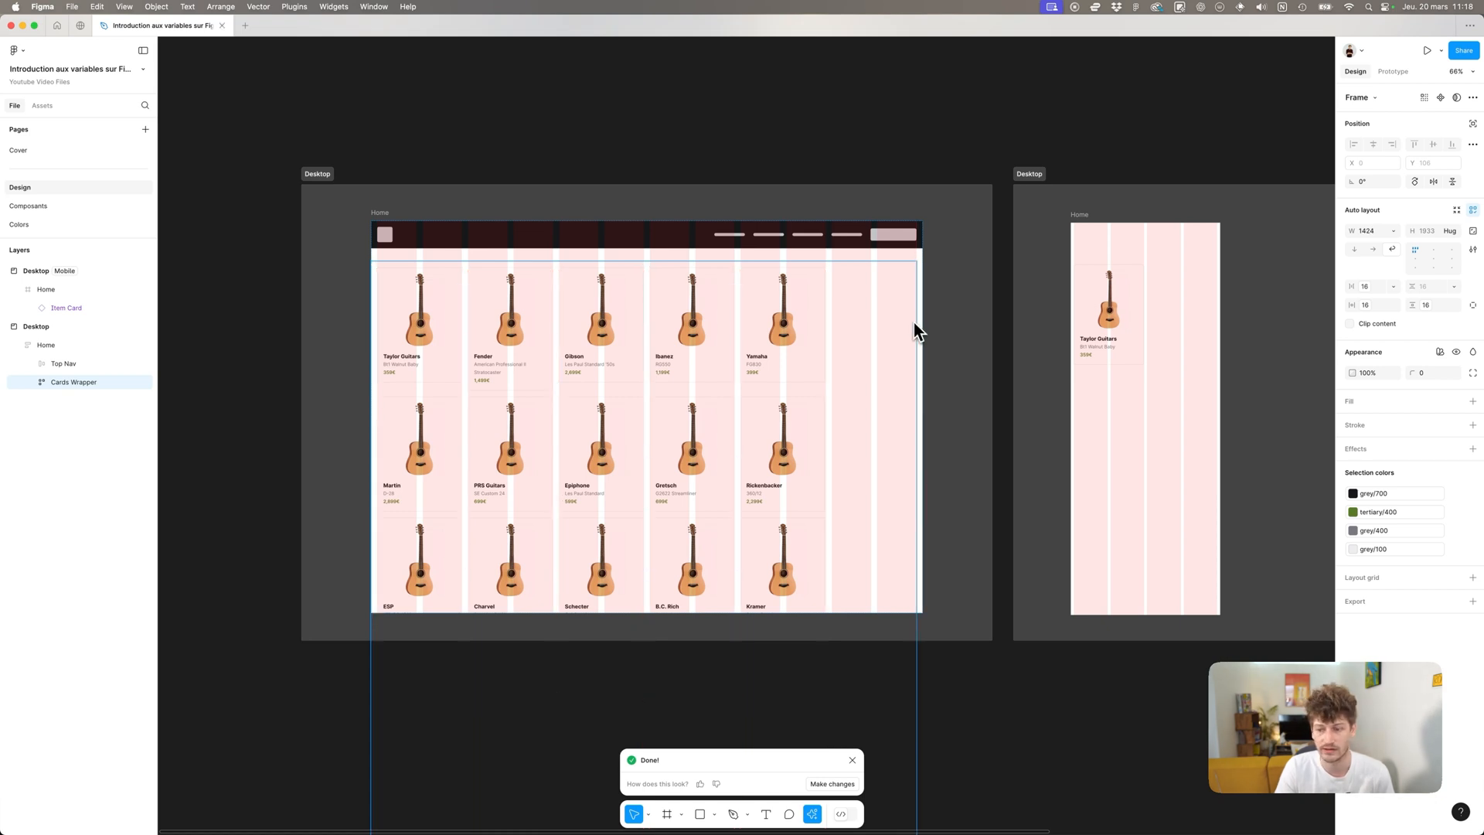
{"action": "key", "text": "super+z"}
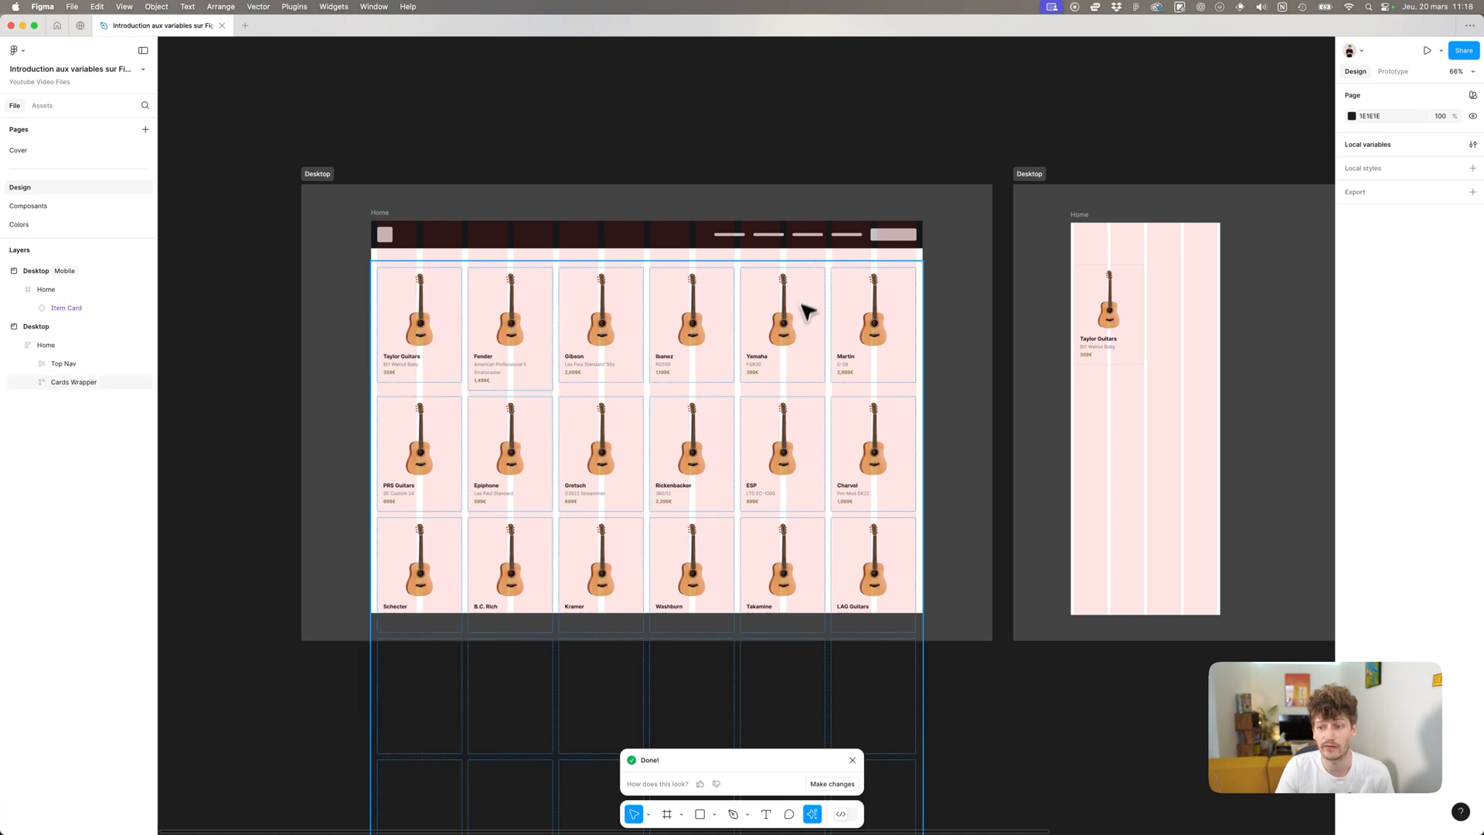
{"action": "left_click_drag", "start_coordinate": [925, 312], "coordinate": [899, 313]}
{"action": "left_click_drag", "start_coordinate": [762, 317], "coordinate": [641, 337]}
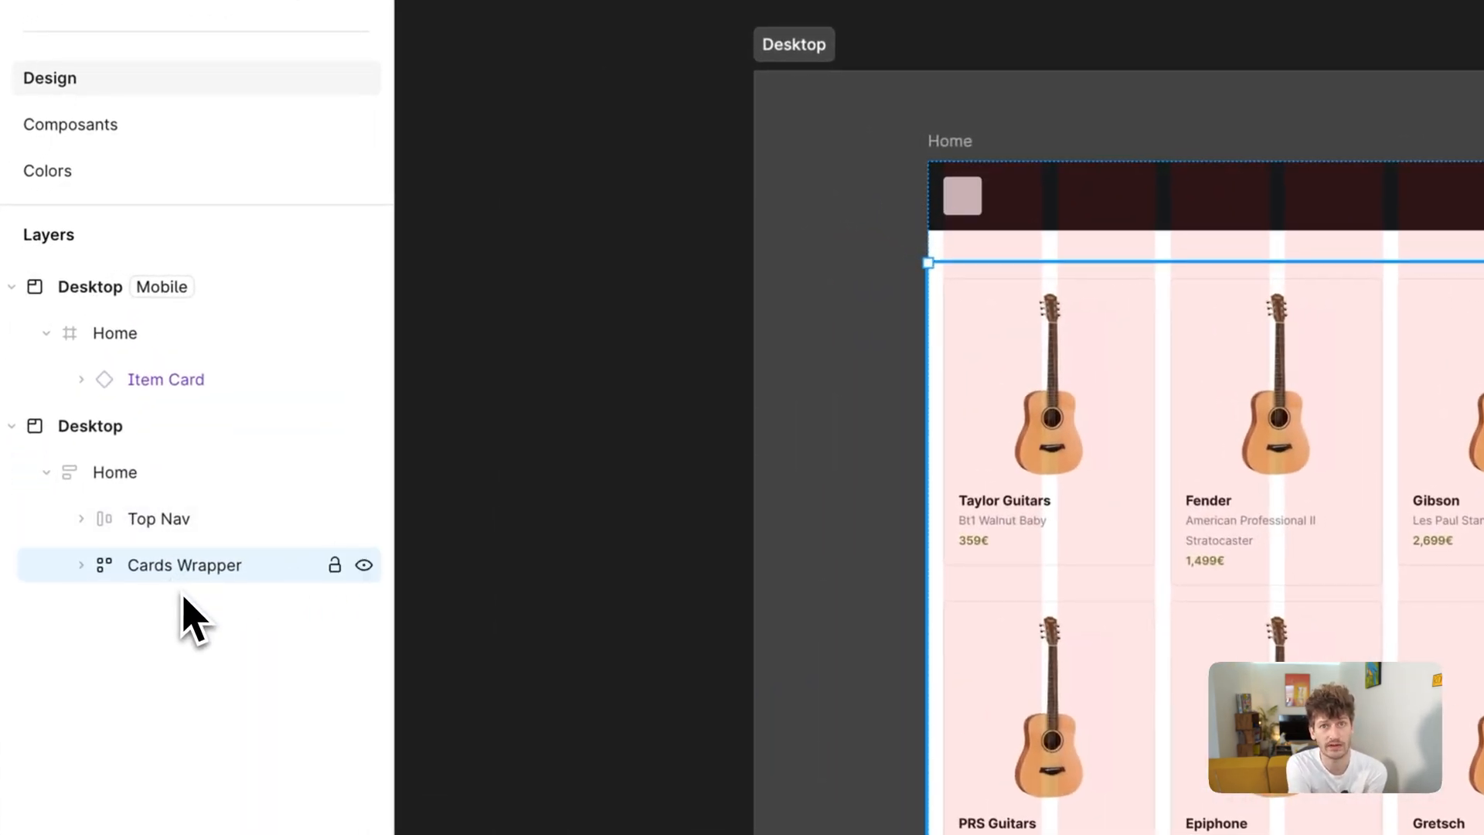
Set the width of all Item Cards inside the Cards Wrapper to Fill container
{"action": "key", "text": "Return"}
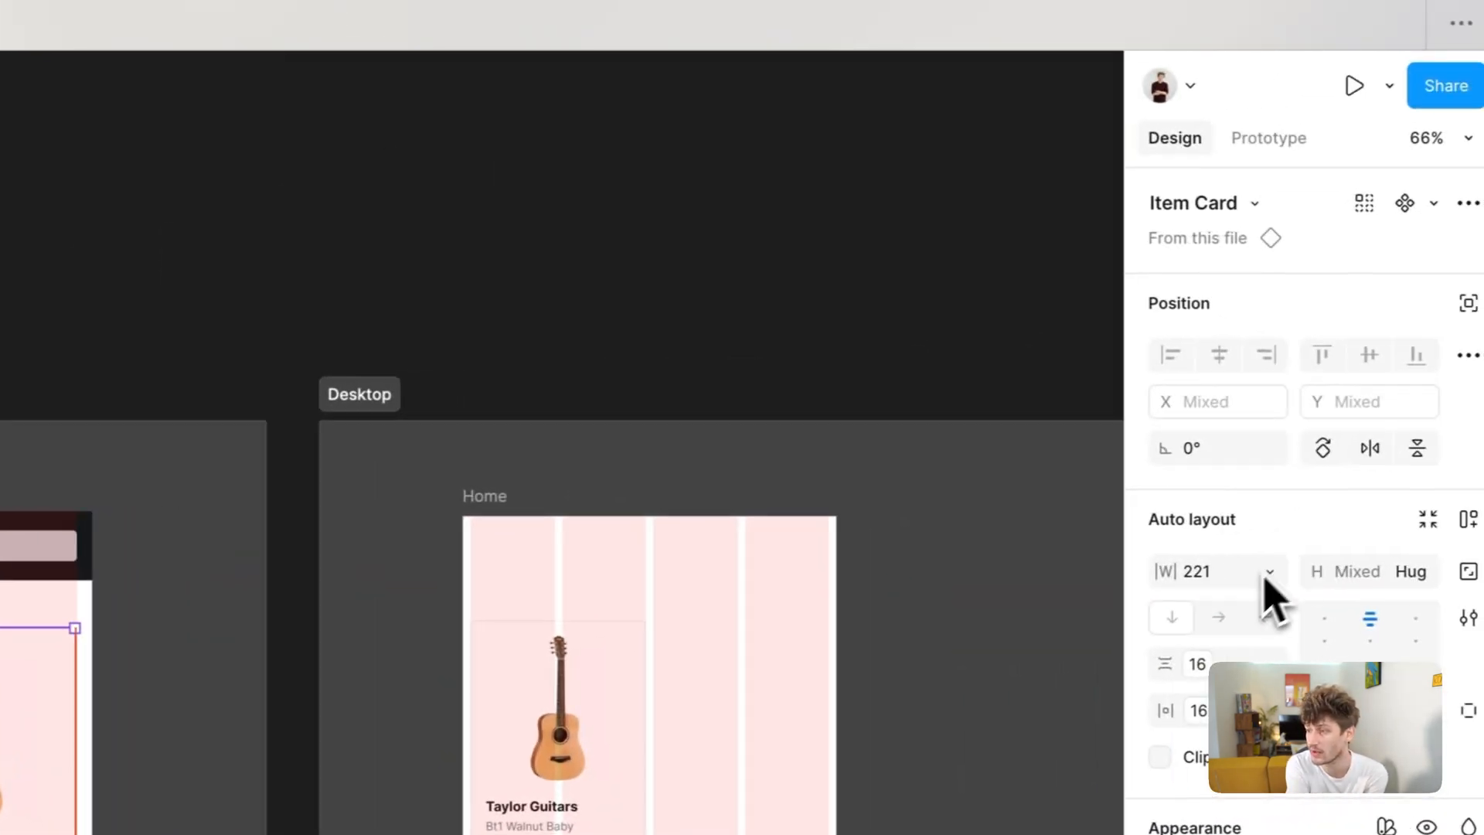
{"action": "left_click", "coordinate": [1257, 588]}
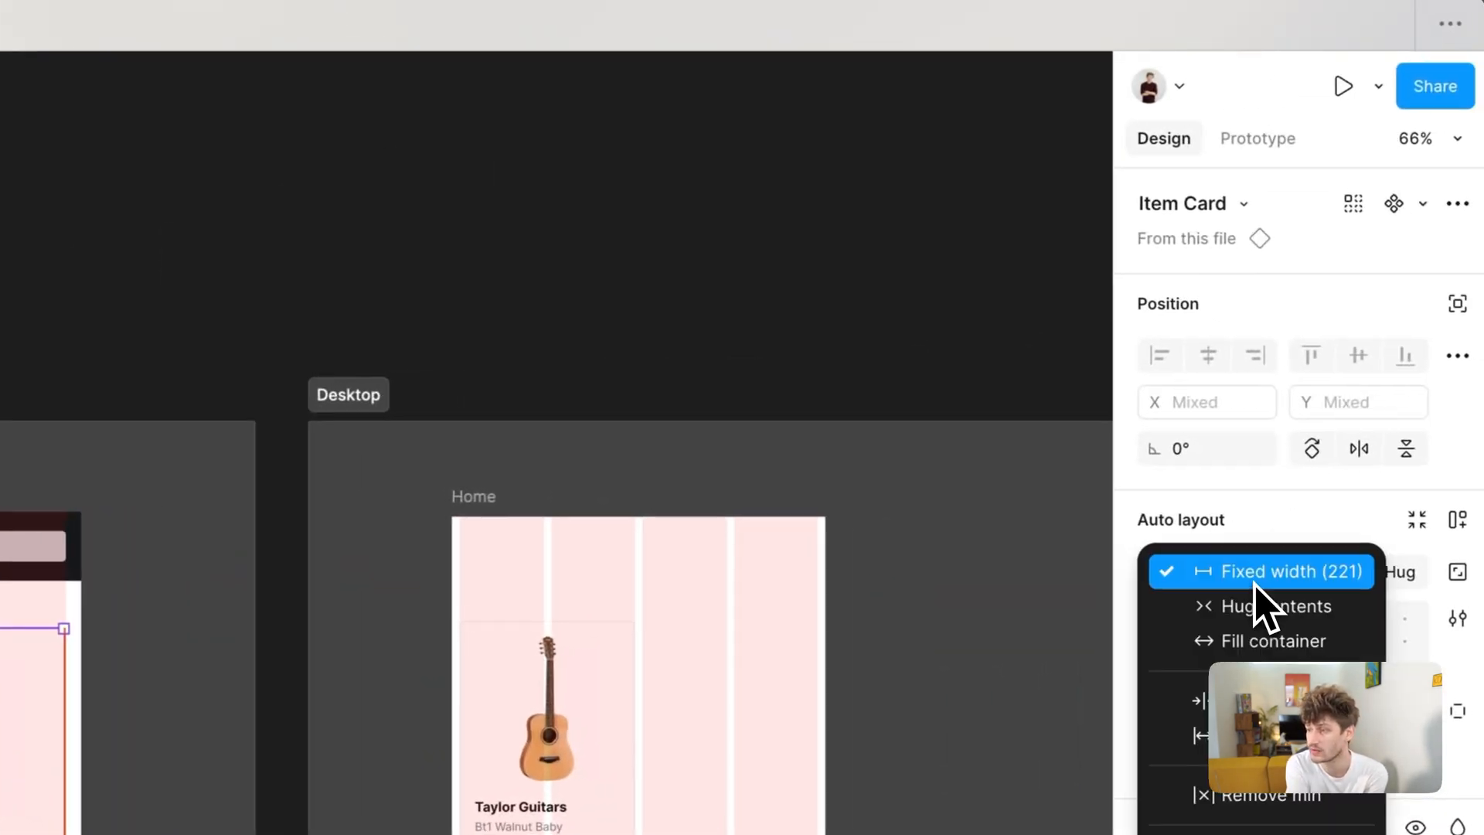
{"action": "left_click", "coordinate": [1306, 638]}
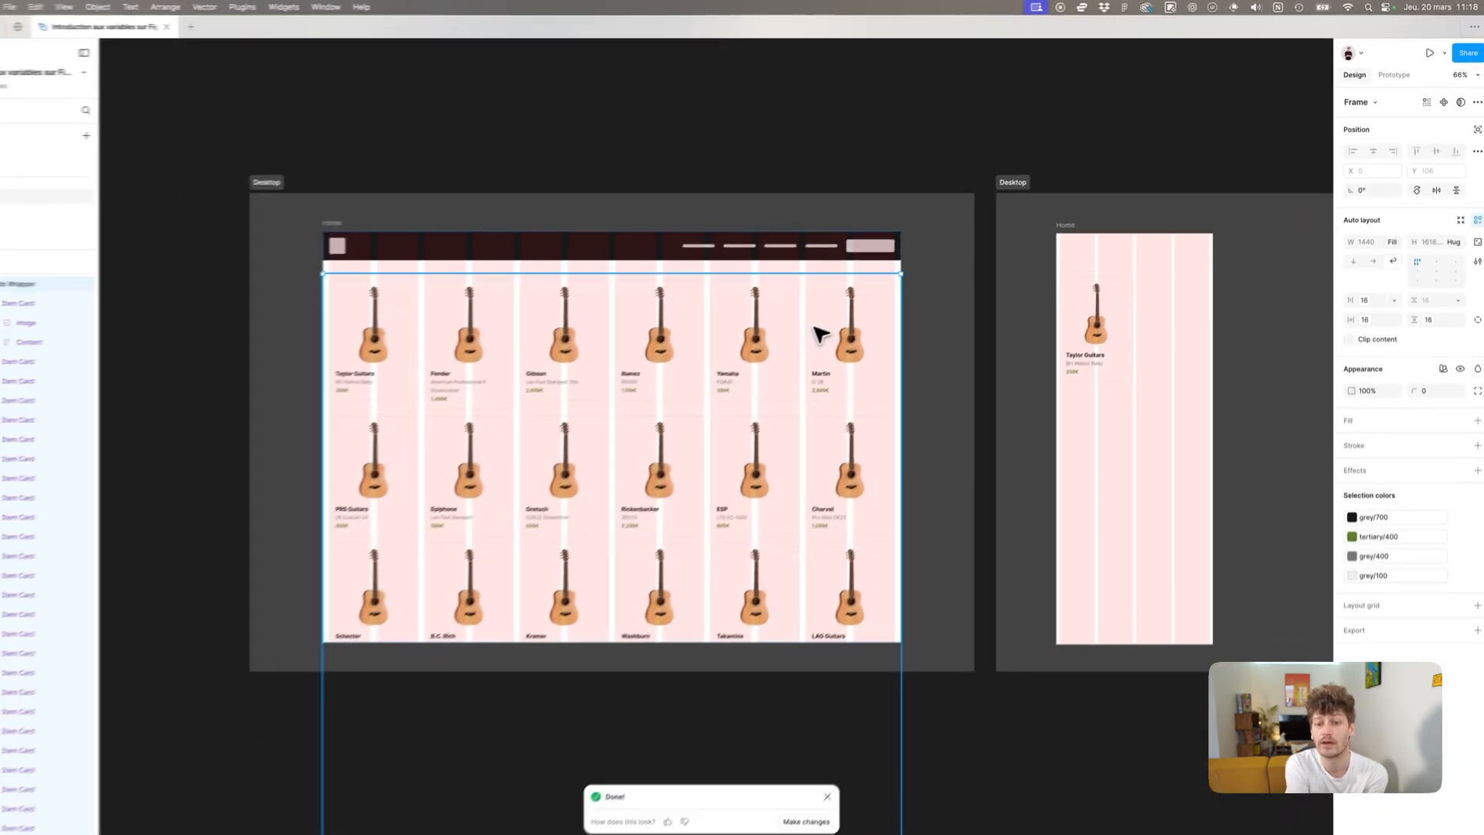
Resize the Cards Wrapper's width to test the filling cards, then restore its width to Fill container
{"action": "mouse_move", "coordinate": [898, 330]}
{"action": "left_mouse_down"}
{"action": "mouse_move", "coordinate": [550, 337]}
{"action": "mouse_move", "coordinate": [659, 321]}
{"action": "mouse_move", "coordinate": [921, 328]}
{"action": "left_mouse_up"}
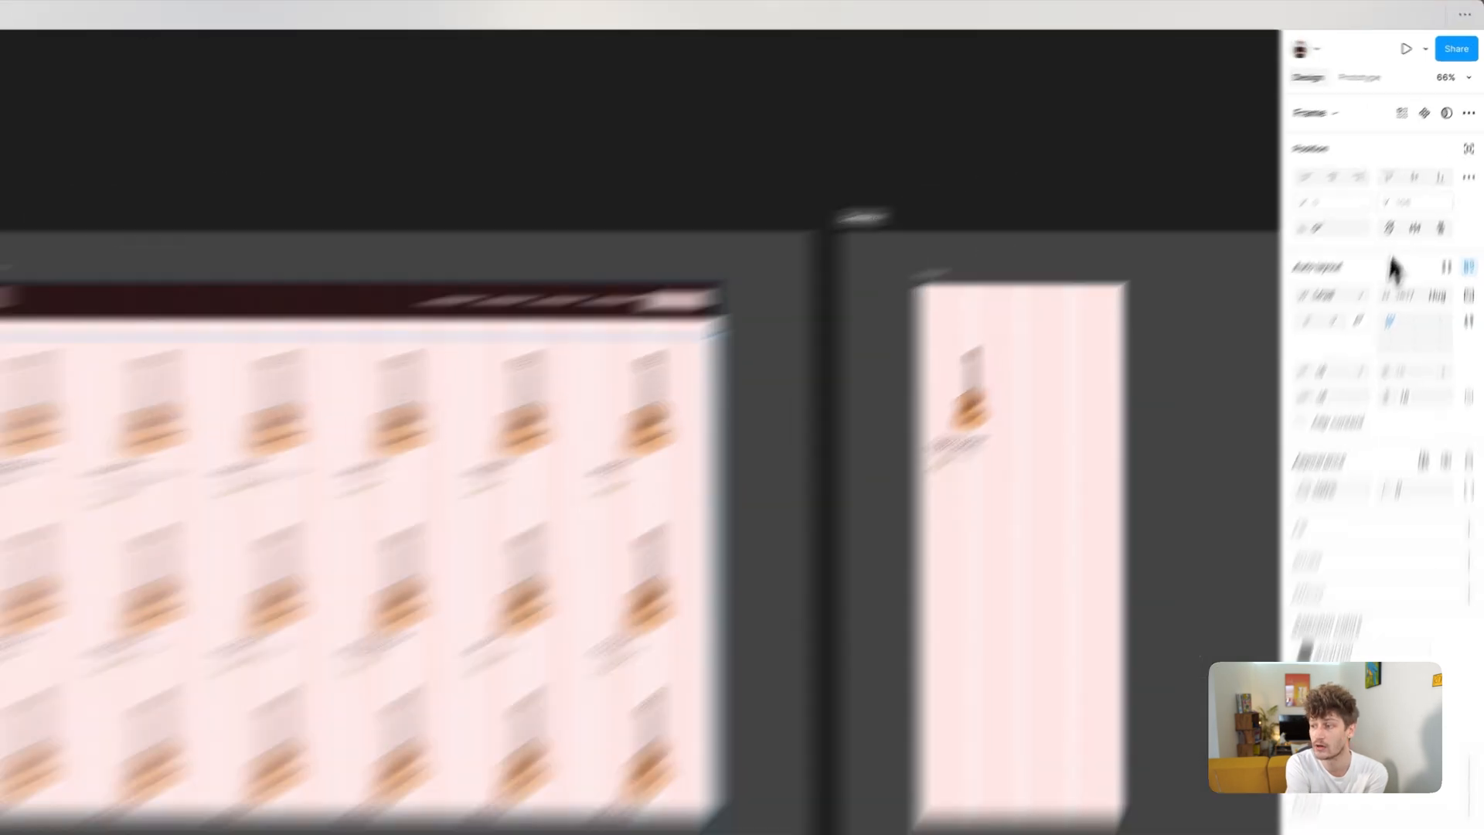
{"action": "left_click", "coordinate": [1394, 230]}
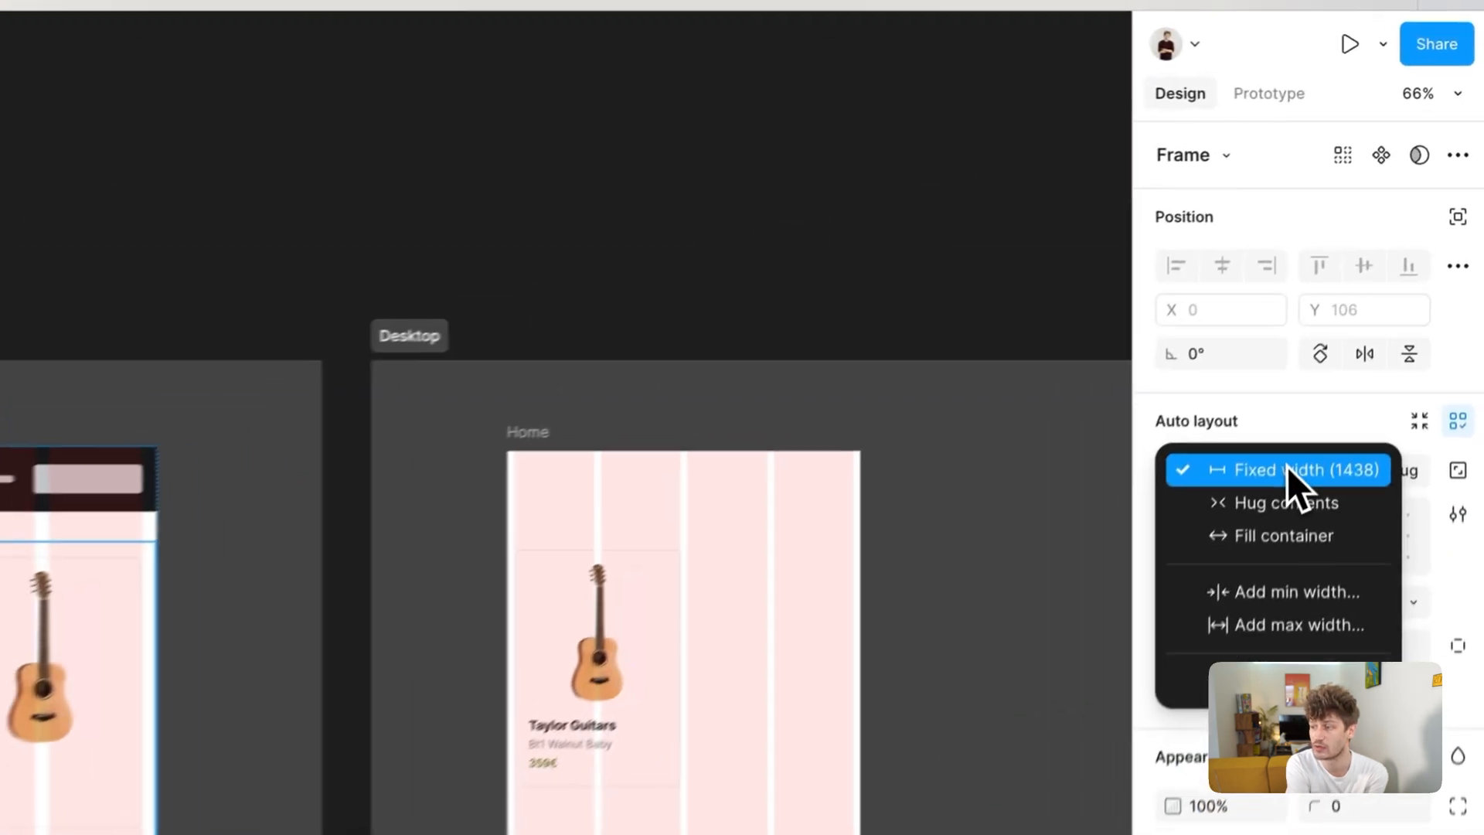
{"action": "left_click", "coordinate": [1314, 563]}
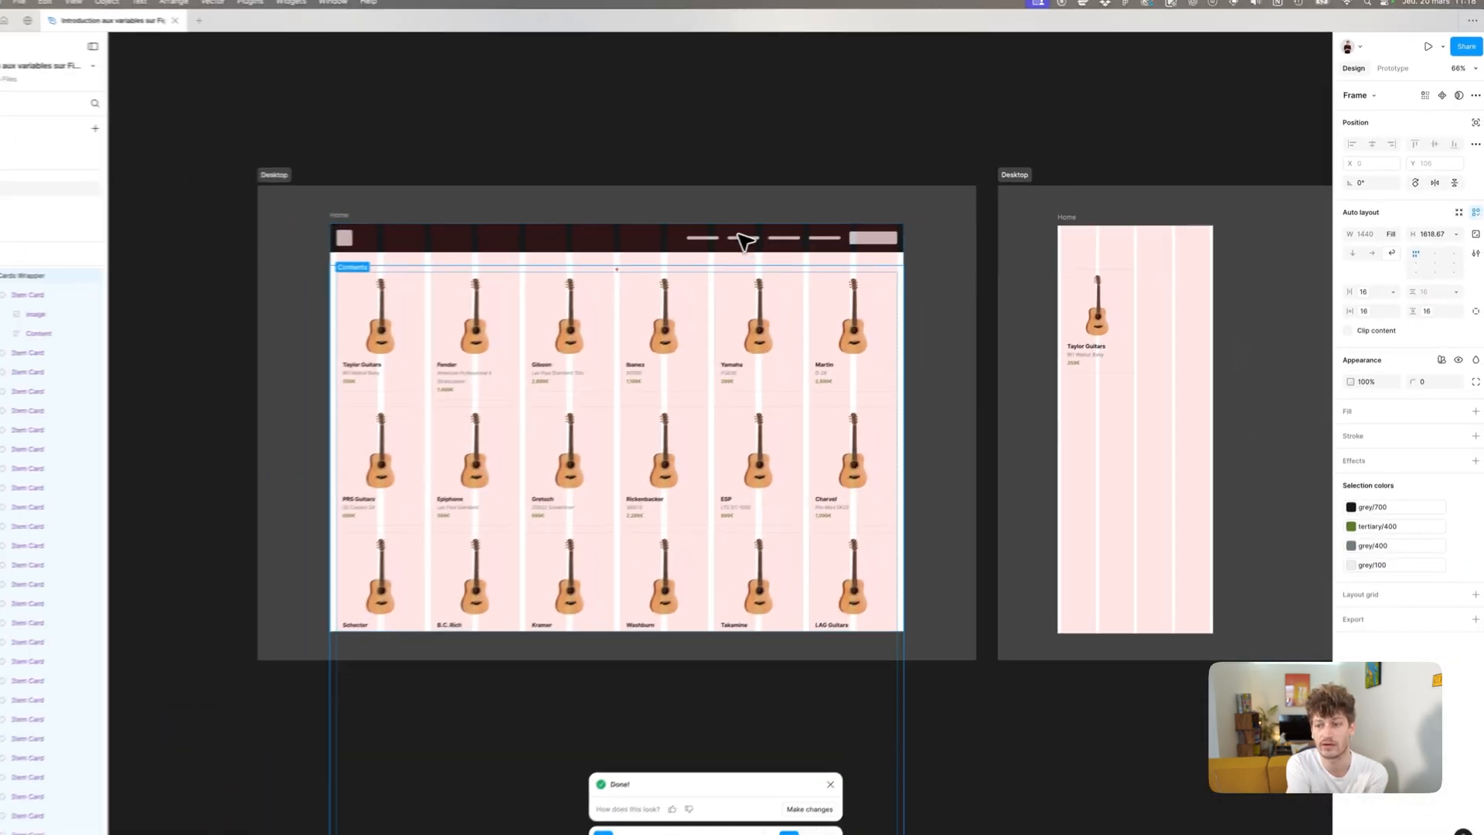
{"action": "left_click", "coordinate": [541, 158]}
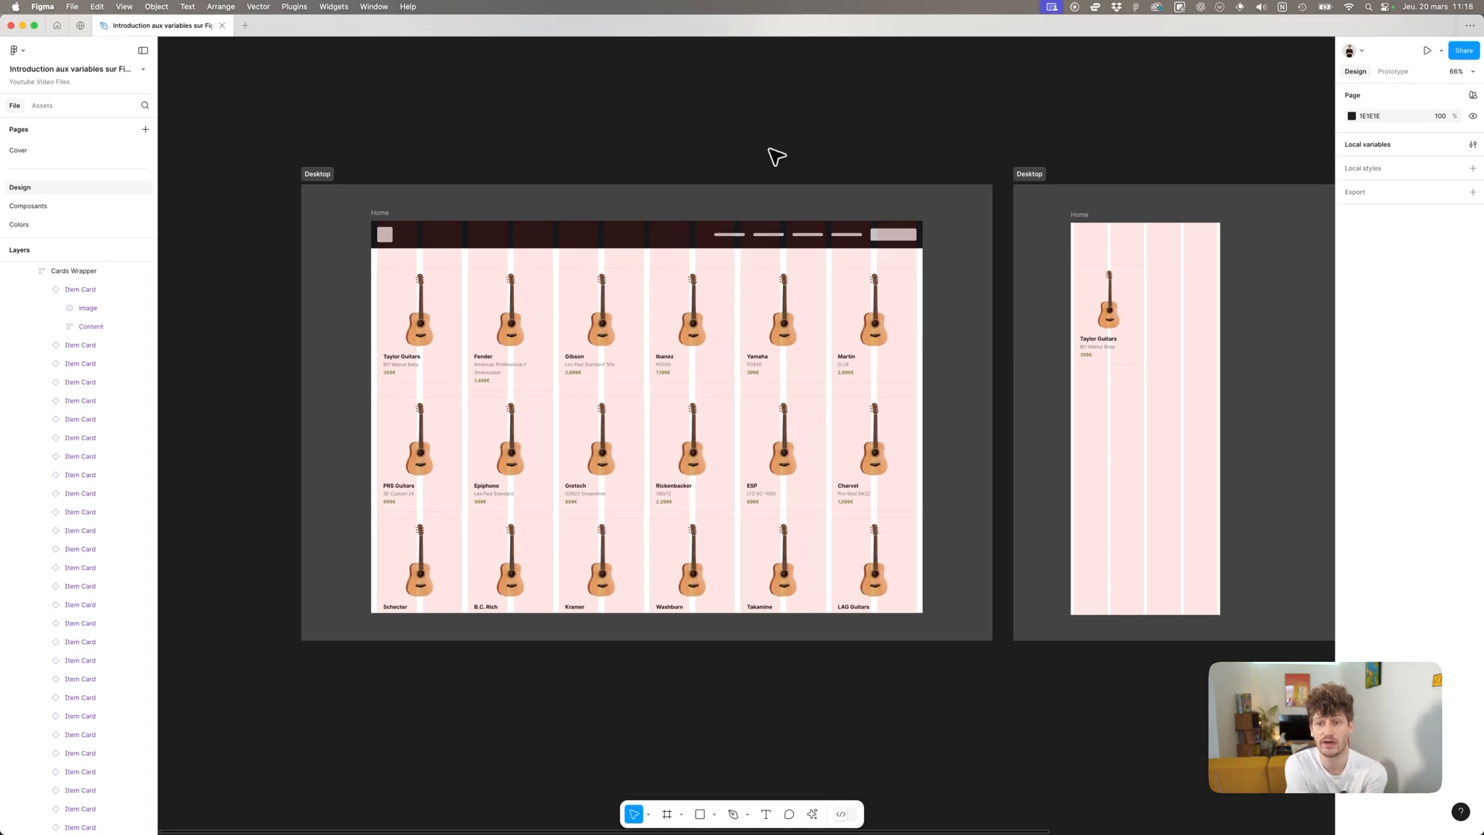
Switch the Responsive variable mode of the section holding the full card grid to Mobile
{"action": "scroll", "coordinate": [777, 157], "scroll_direction": "down", "scroll_amount": 2}
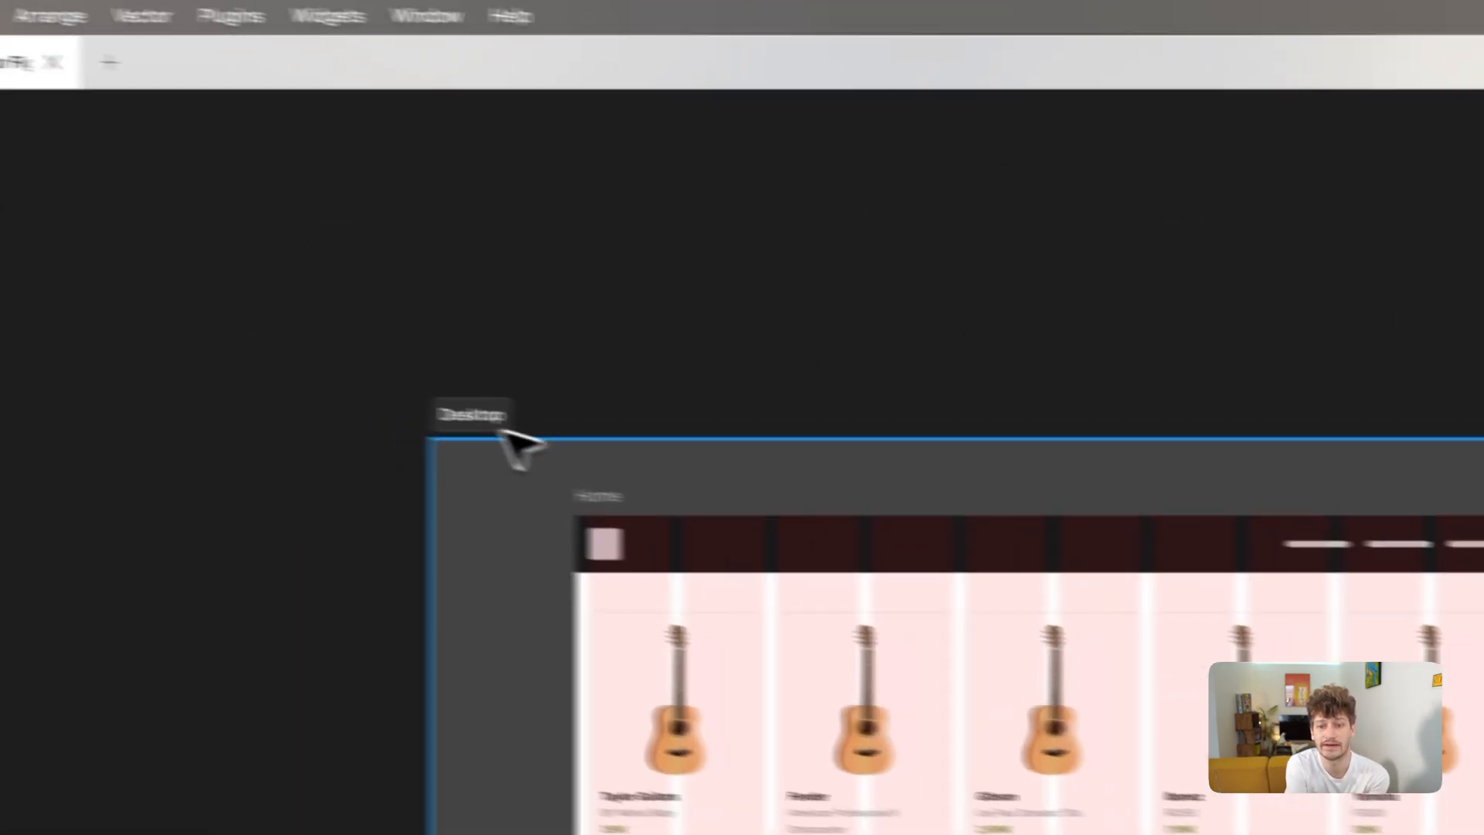
{"action": "left_click", "coordinate": [402, 172]}
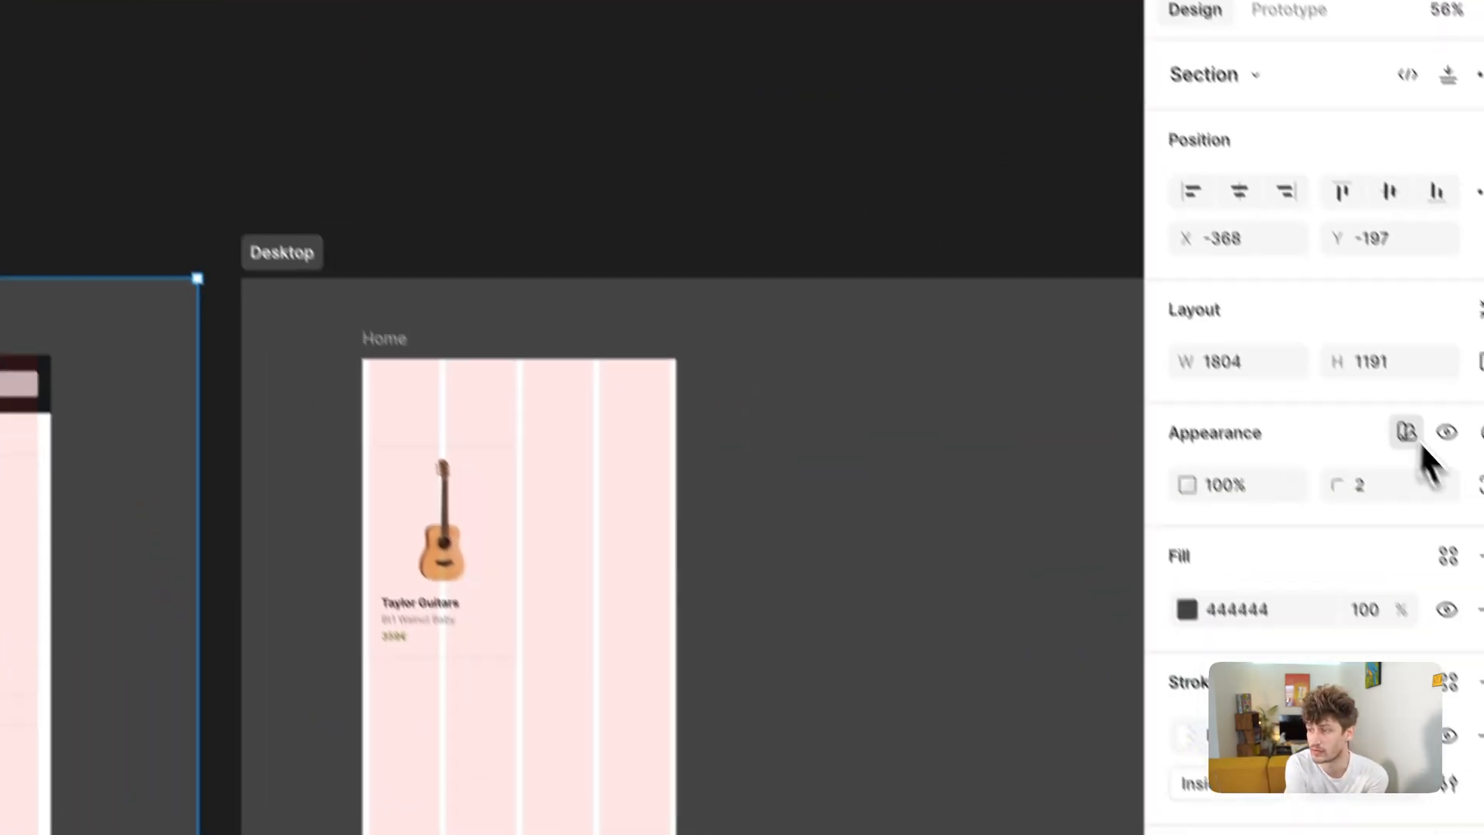
{"action": "left_click", "coordinate": [1376, 389]}
{"action": "mouse_move", "coordinate": [1252, 480]}
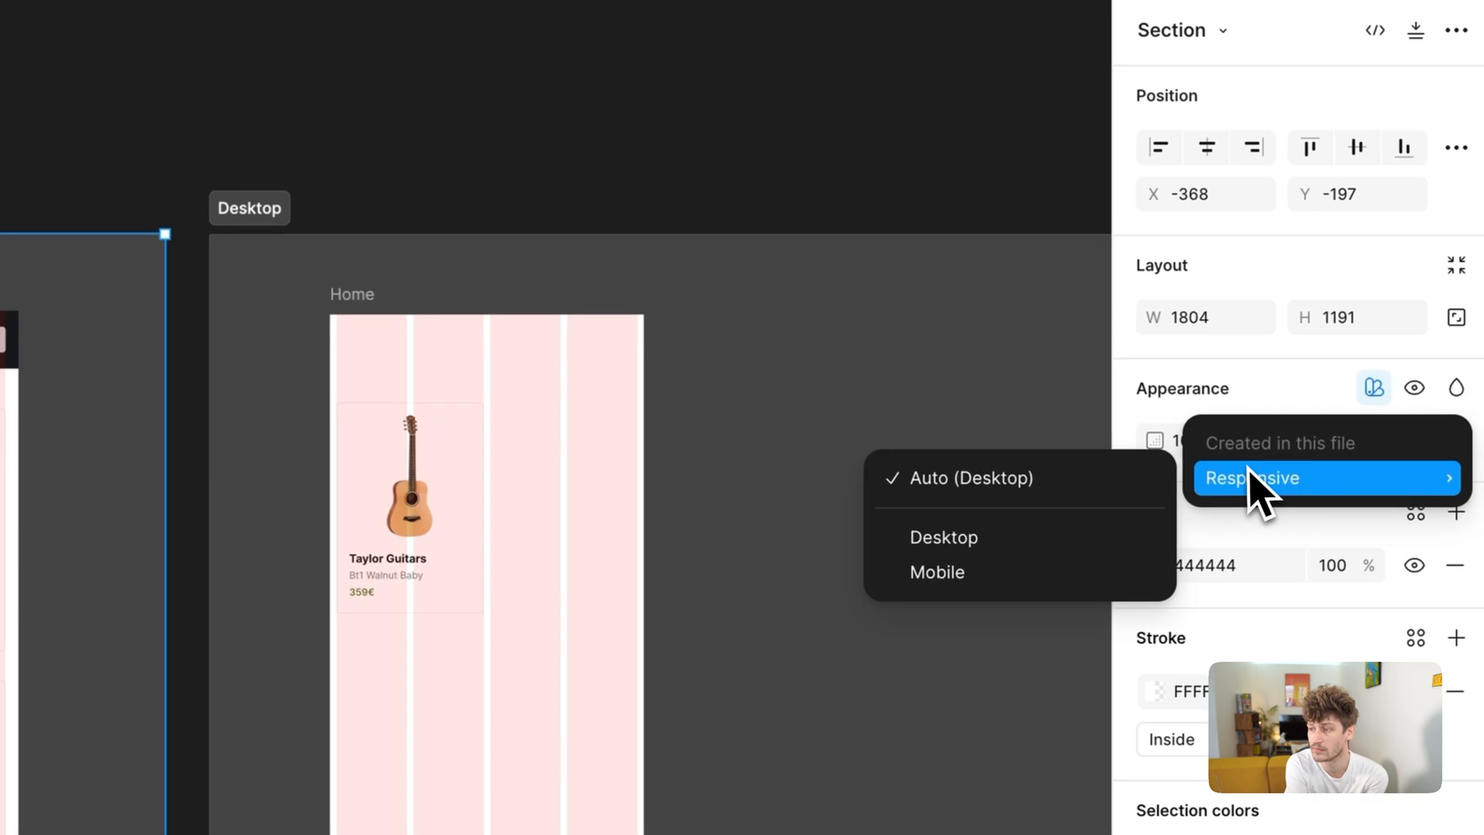
{"action": "left_click", "coordinate": [1013, 568]}
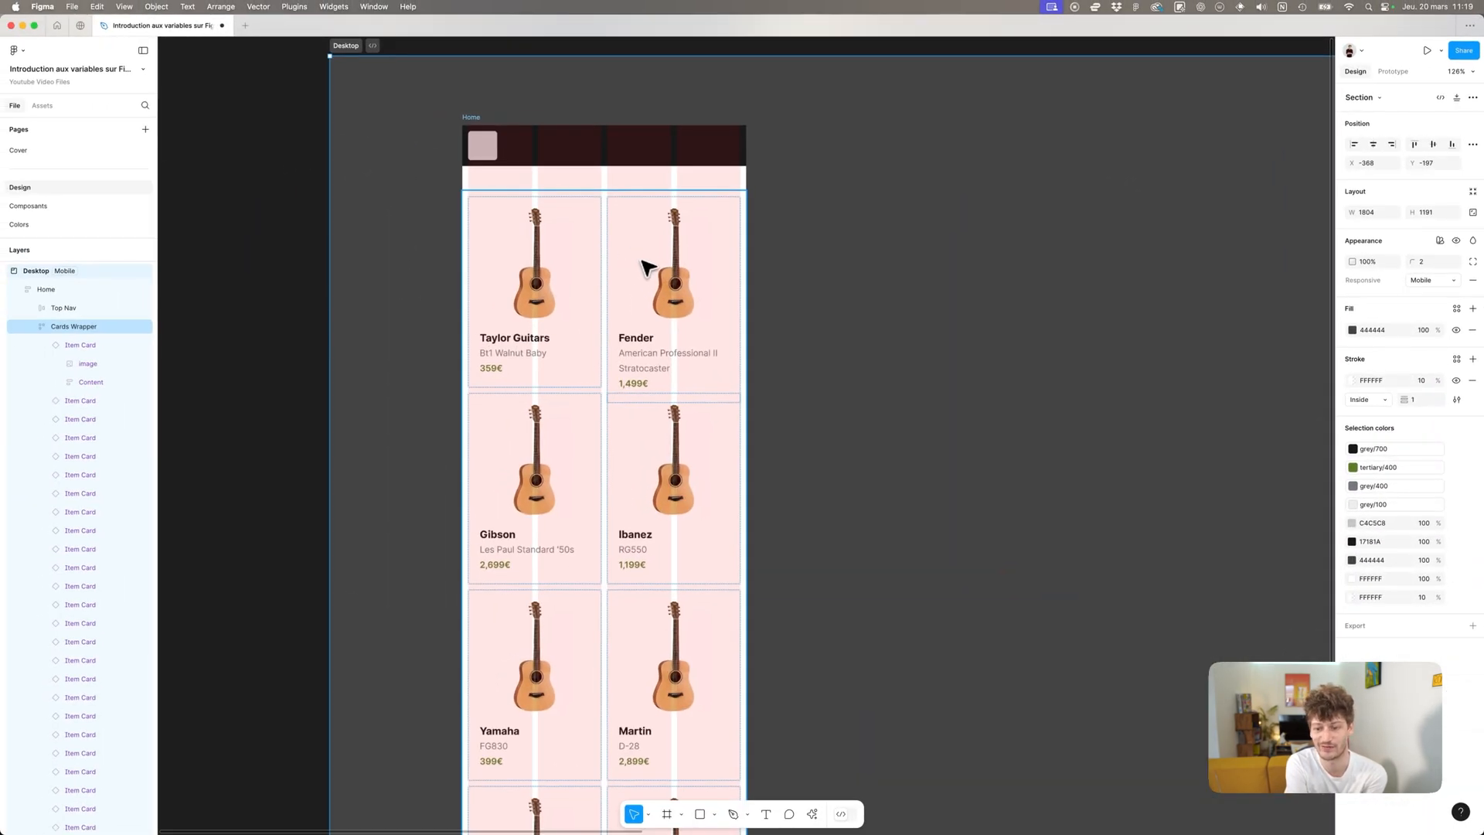
{"action": "left_click", "coordinate": [878, 255]}
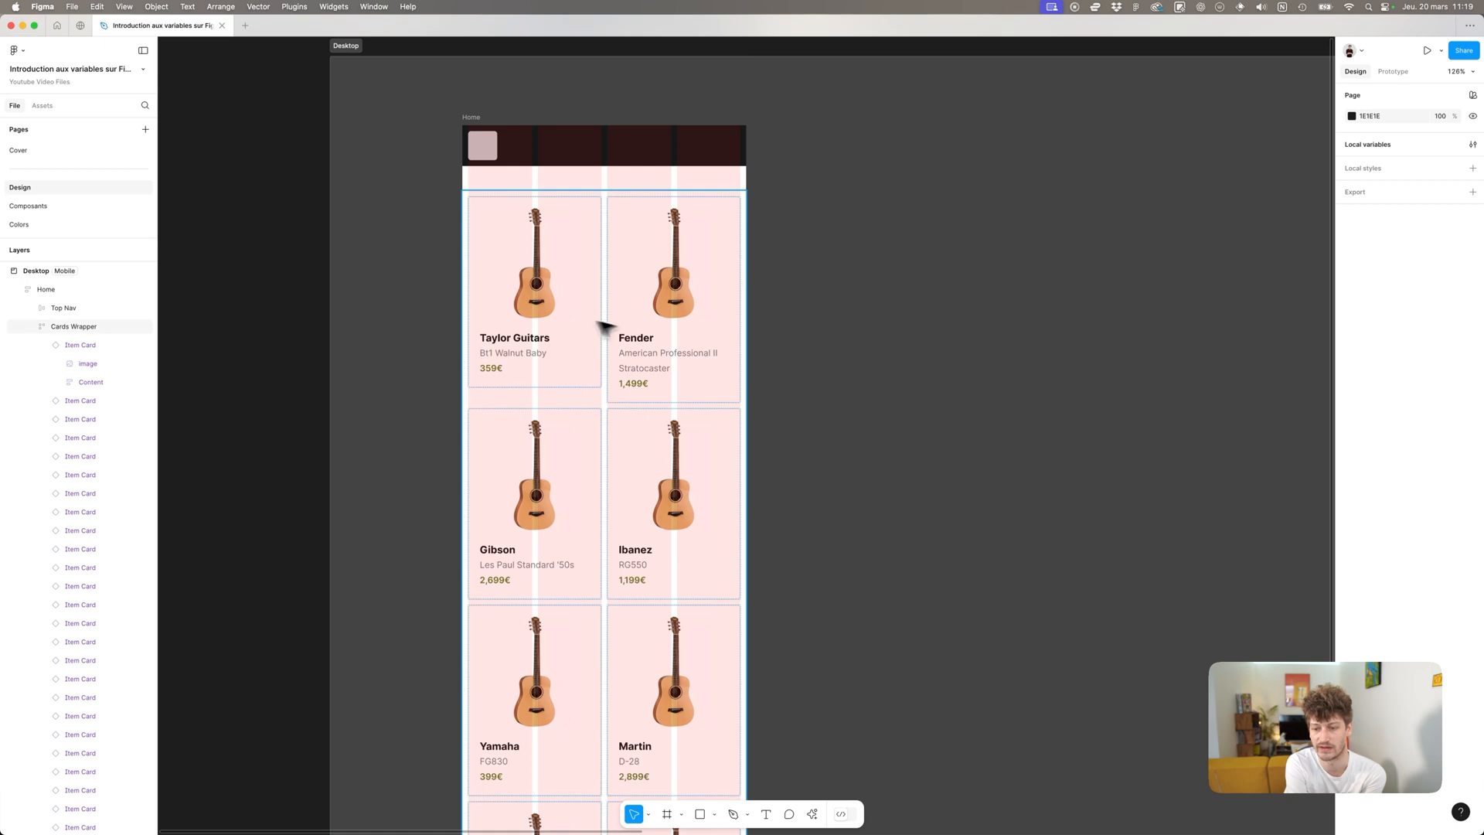
Examine the Fender card's model name text in the mobile layout and how it affects the card's height
{"action": "scroll", "coordinate": [619, 293], "scroll_direction": "down", "scroll_amount": 2}
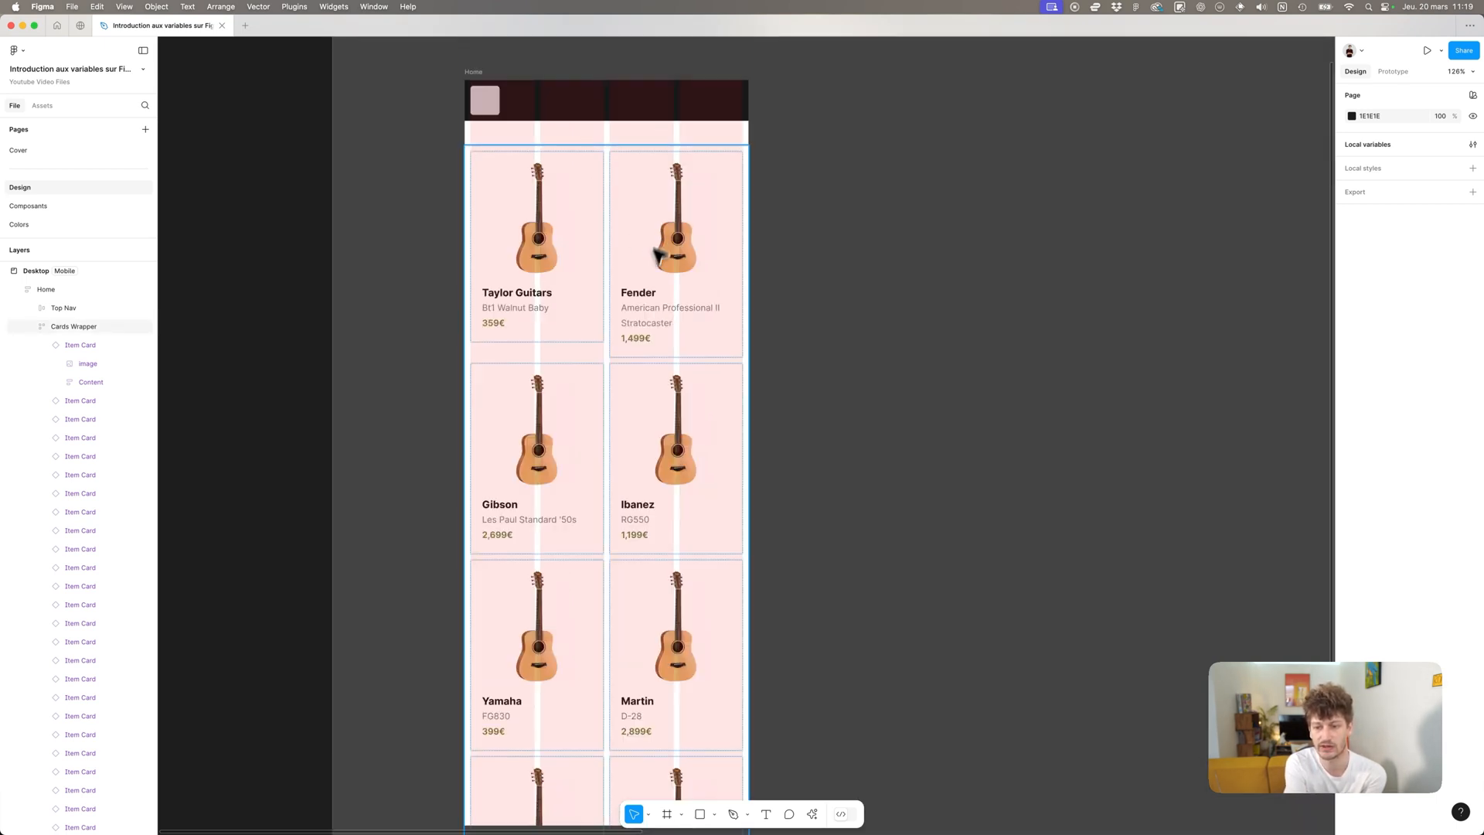
{"action": "double_click", "coordinate": [656, 314]}
{"action": "double_click", "coordinate": [657, 315]}
{"action": "double_click", "coordinate": [659, 316]}
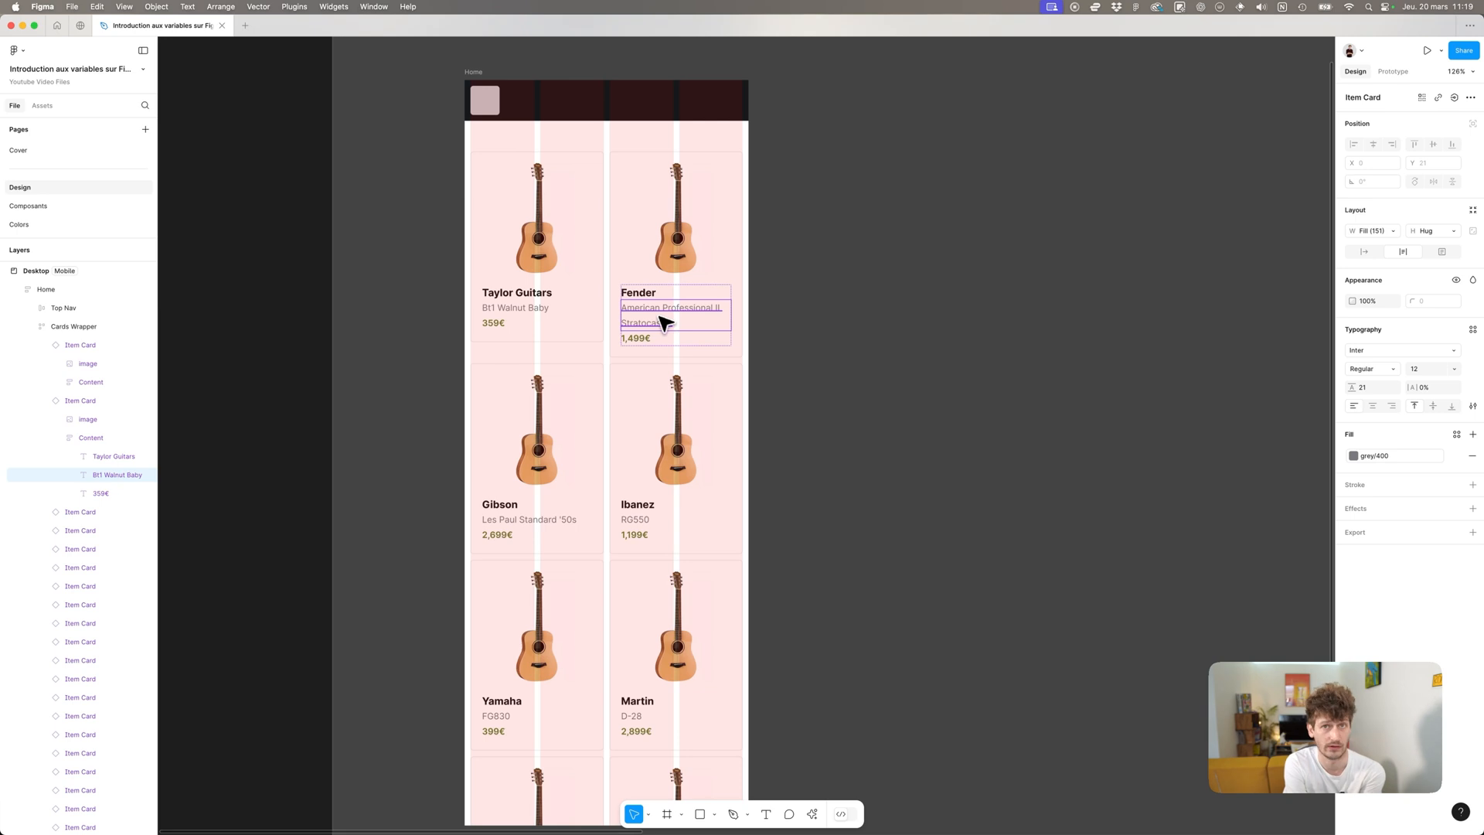
{"action": "scroll", "coordinate": [657, 319], "scroll_direction": "up", "scroll_amount": 1}
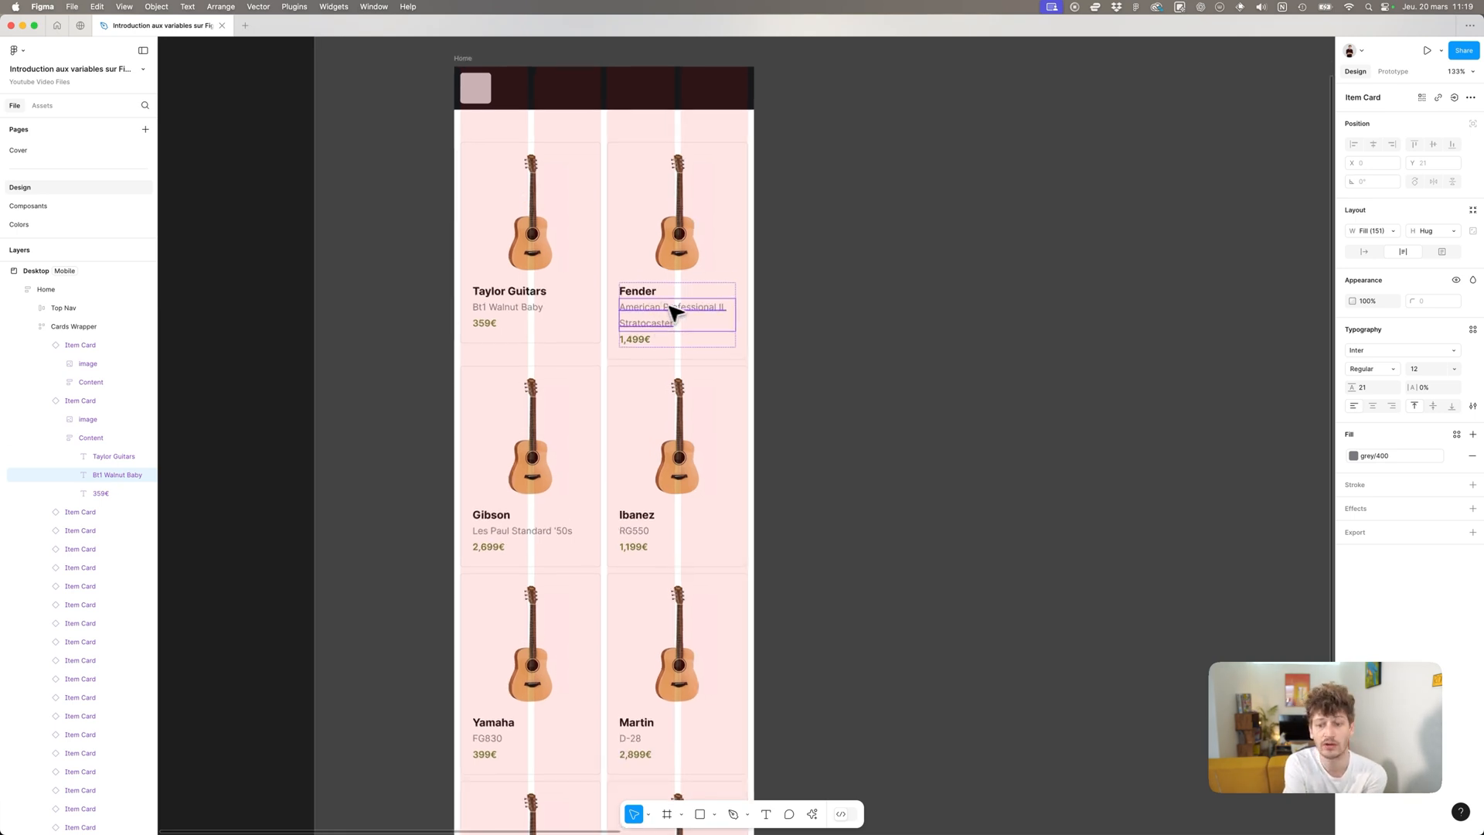
{"action": "scroll", "coordinate": [687, 323], "scroll_direction": "down", "scroll_amount": 2}
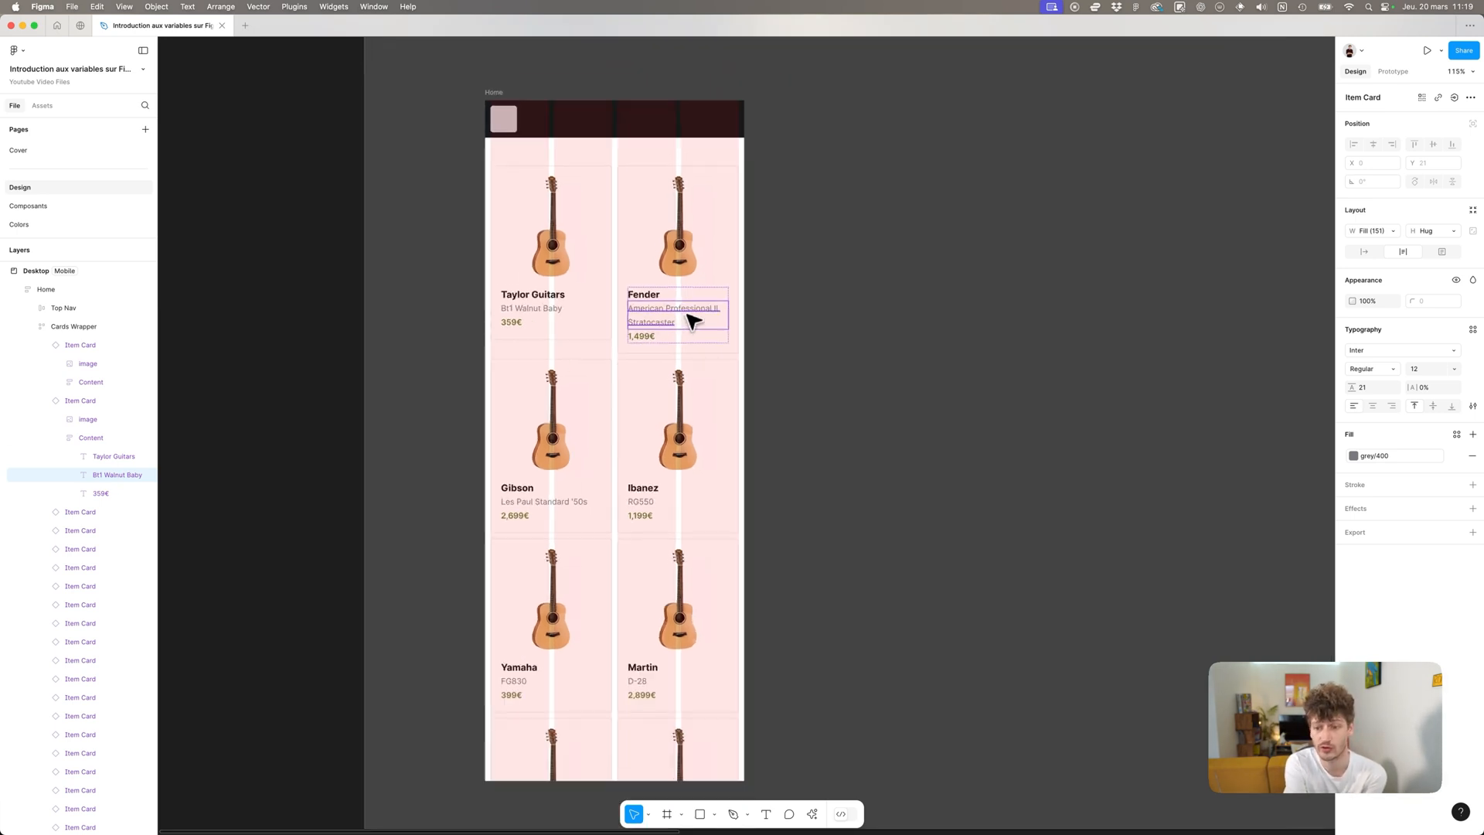
Go from the Fender card instance to the Item Card main component and select its Content frame
{"action": "left_click", "coordinate": [708, 217]}
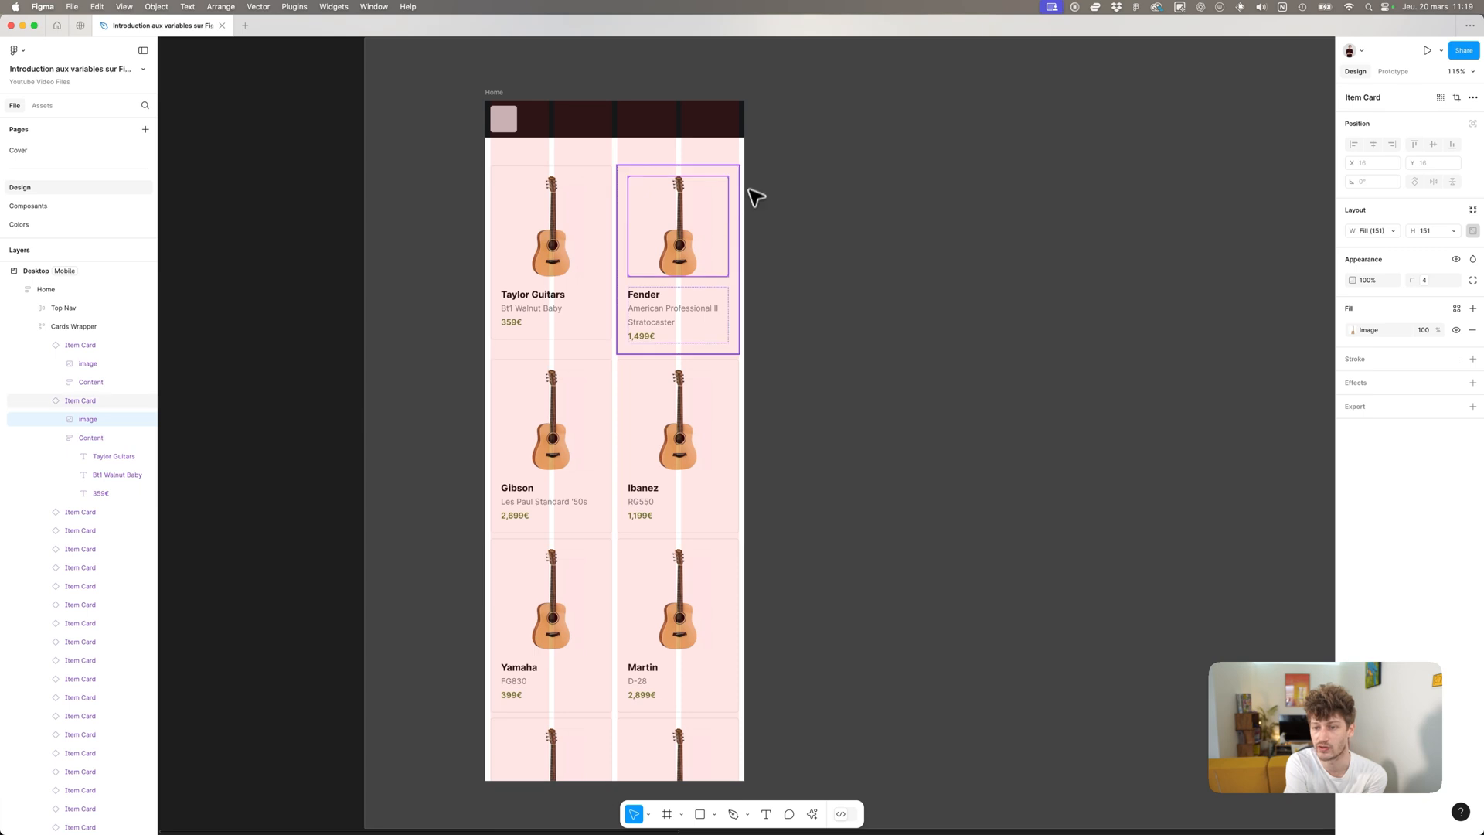
{"action": "left_click", "coordinate": [731, 182]}
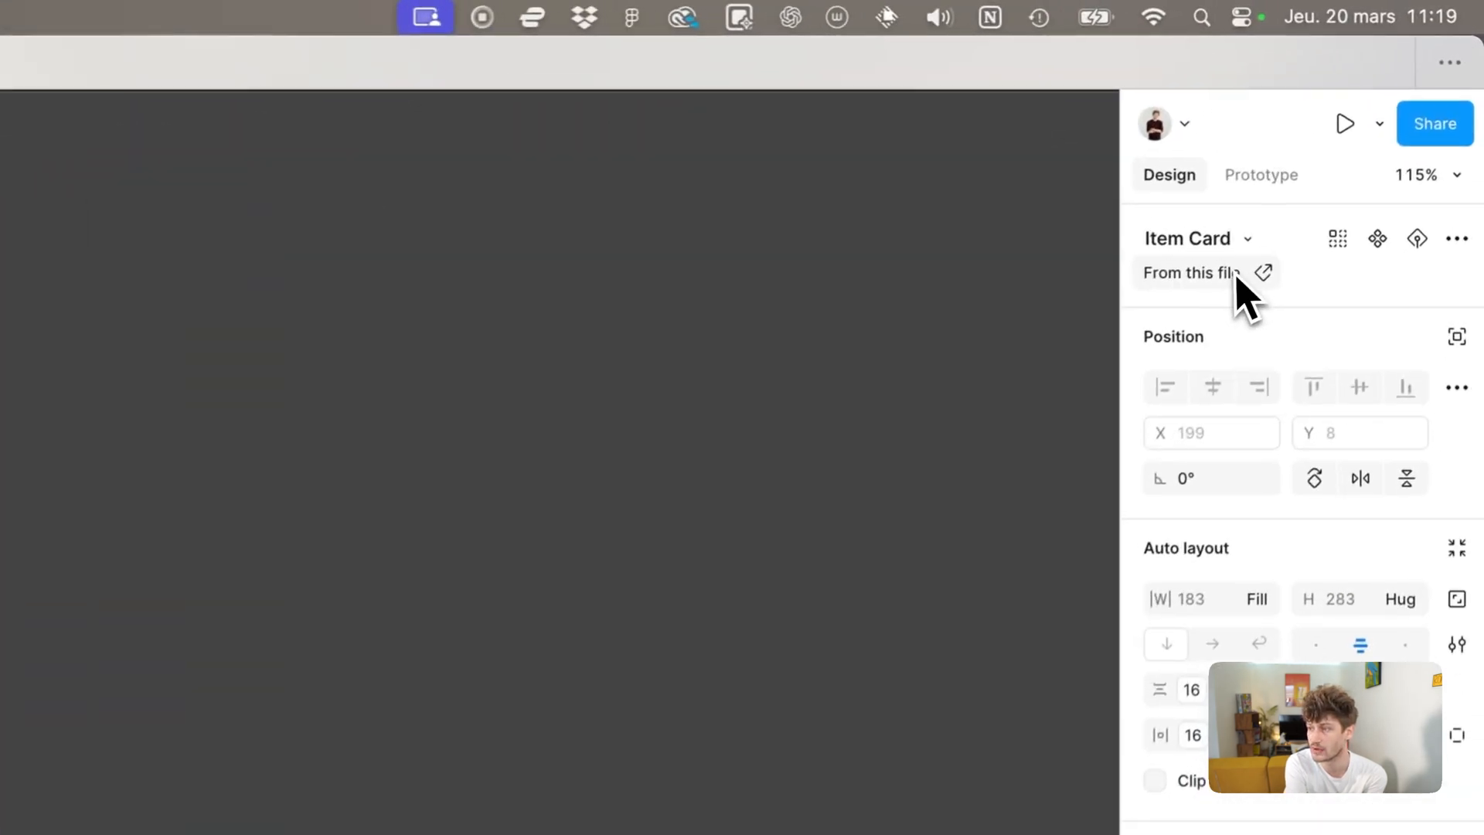
{"action": "left_click", "coordinate": [1260, 272]}
{"action": "scroll", "coordinate": [350, 733], "scroll_direction": "up", "scroll_amount": 5}
{"action": "double_click", "coordinate": [303, 766]}
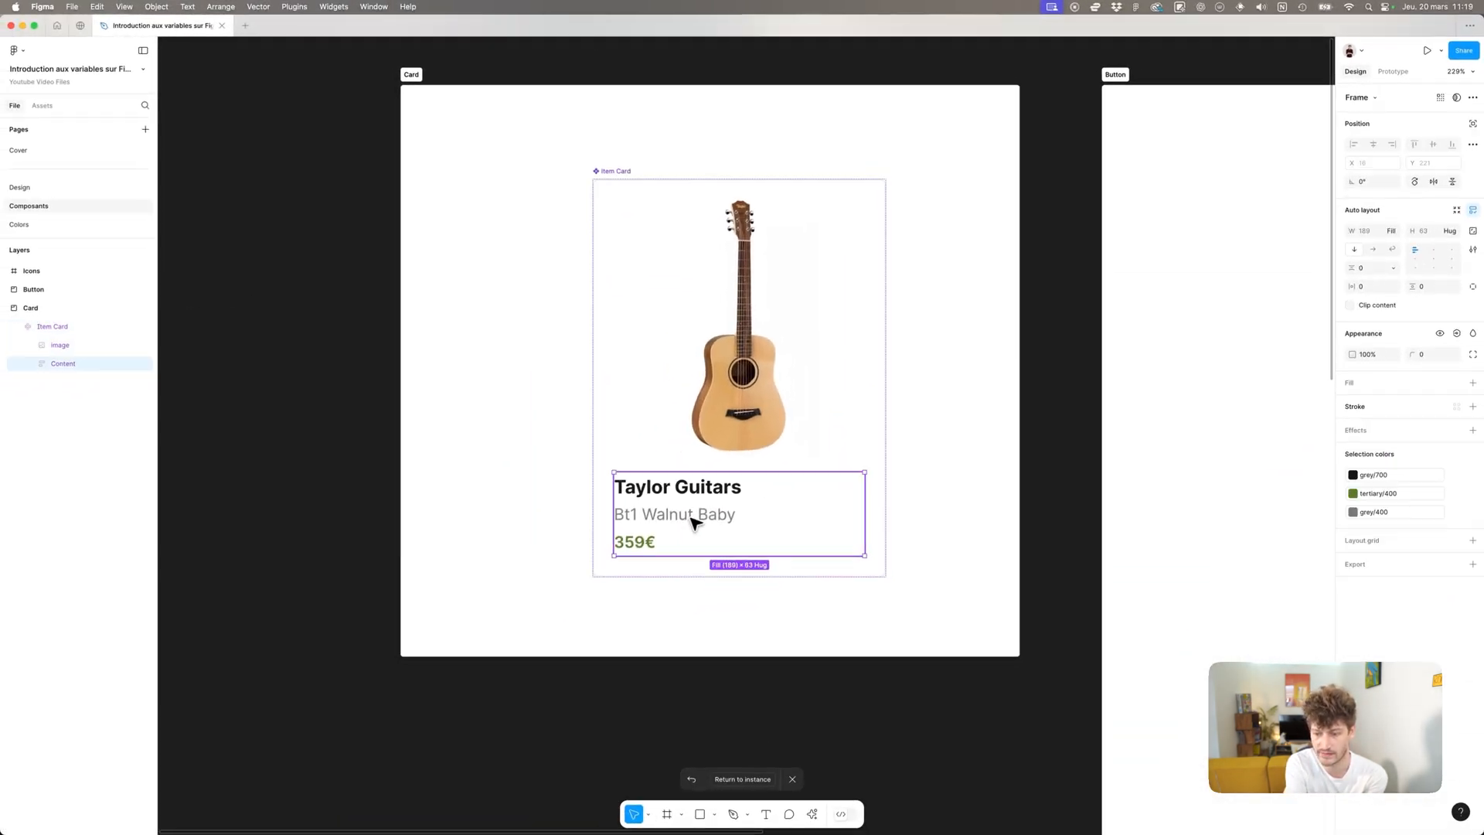